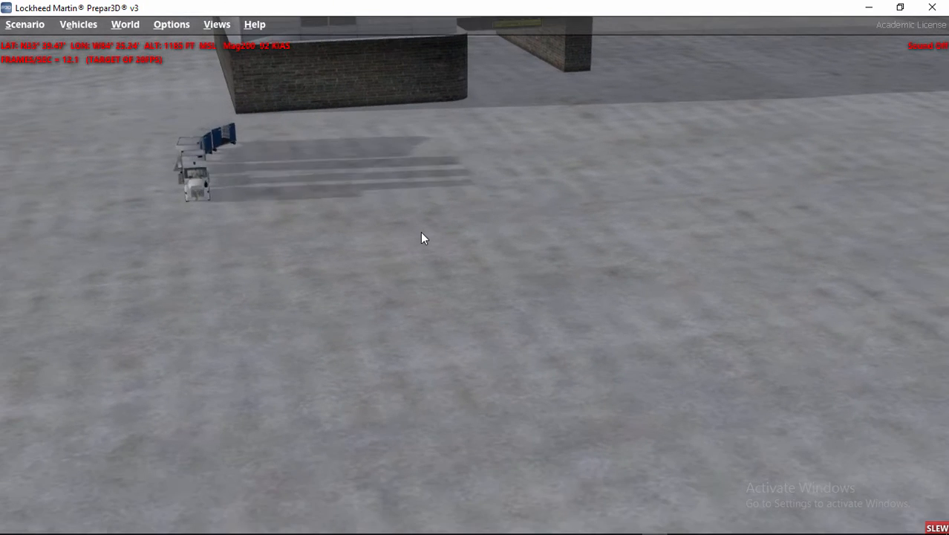
- Examine the tug and baggage carts driving around the airport building from several slewed viewpoints
key(KP_2)
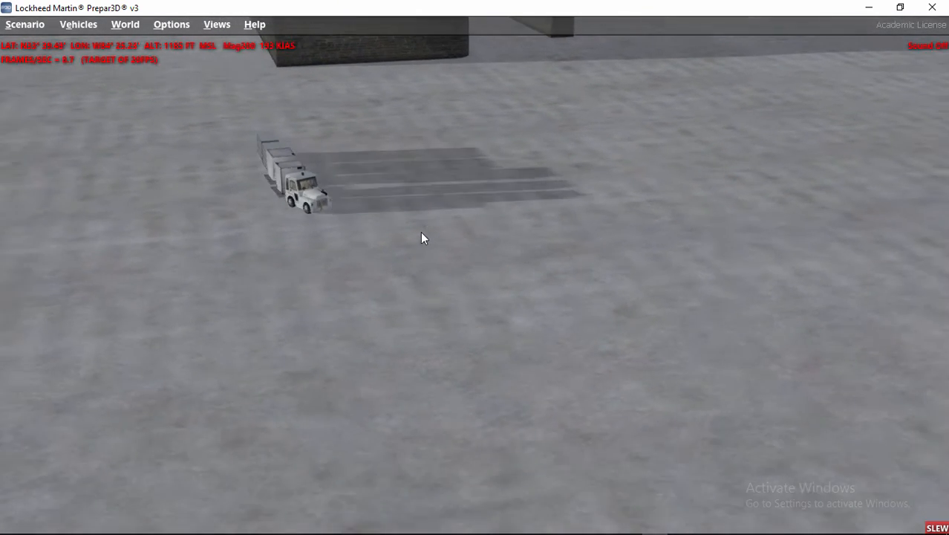
key(9)
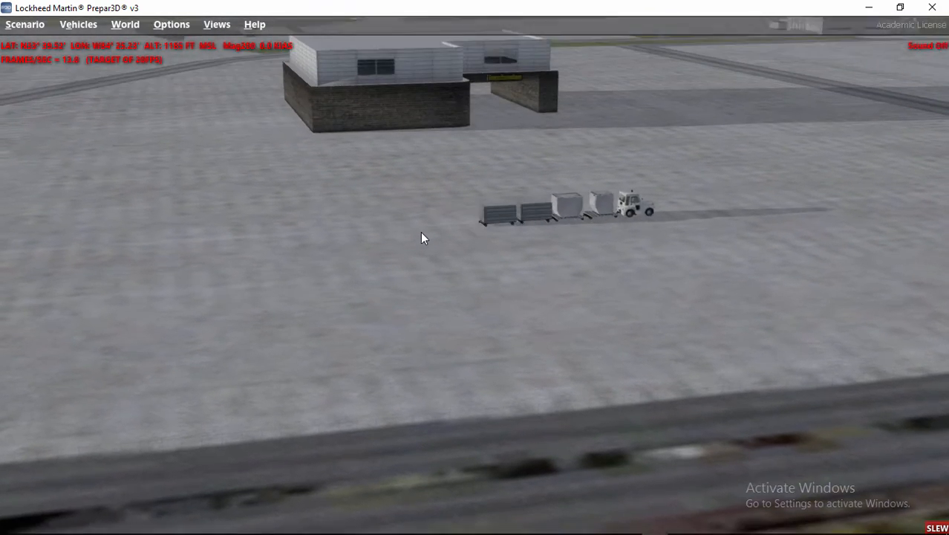
key(KP_8)
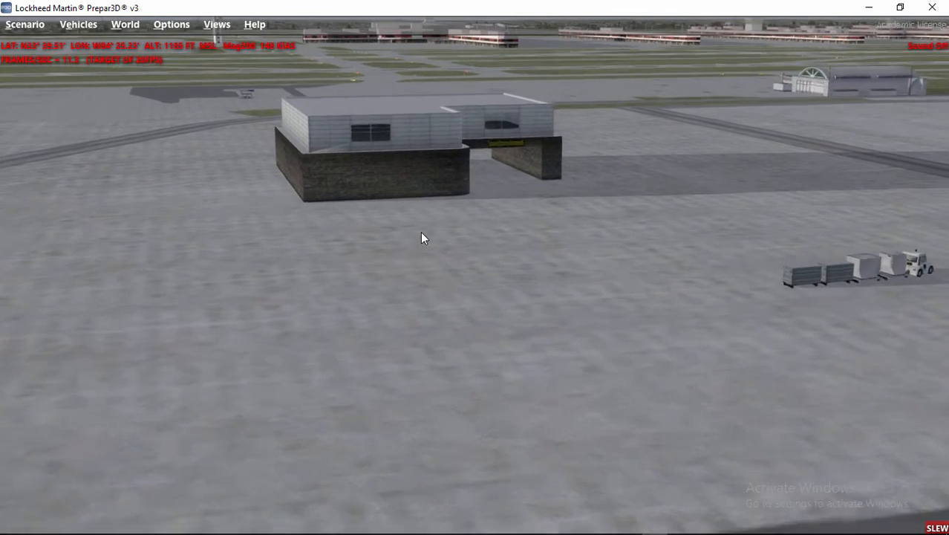
key(KP_3)
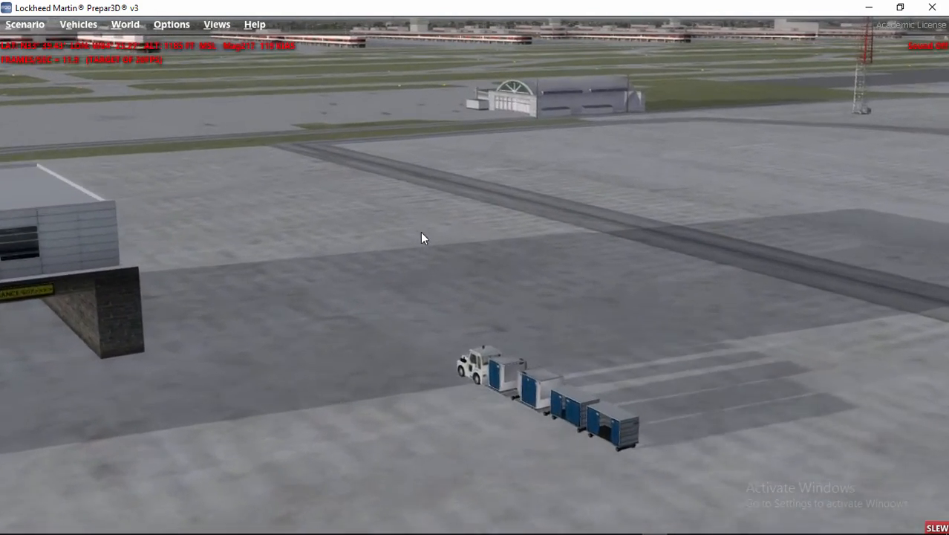
key(0)
key(KP_5)
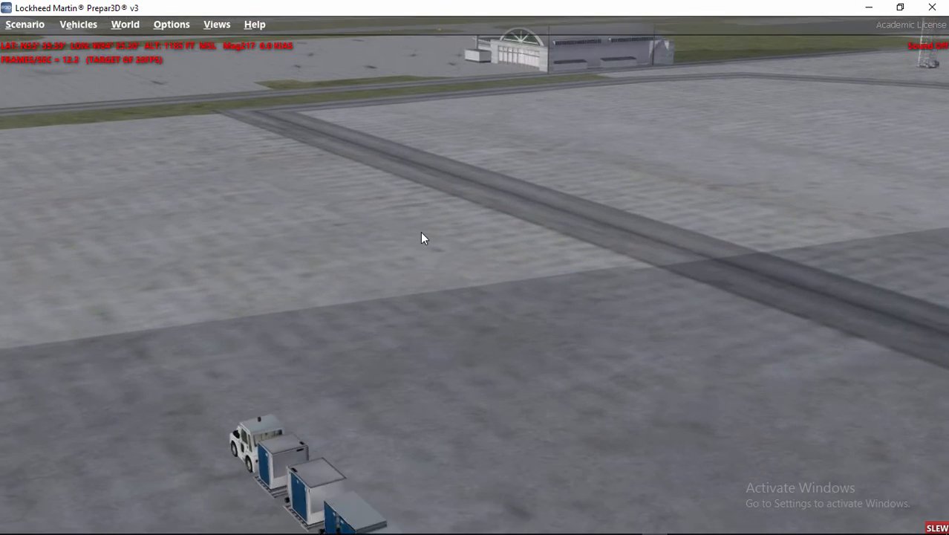
key(KP_1)
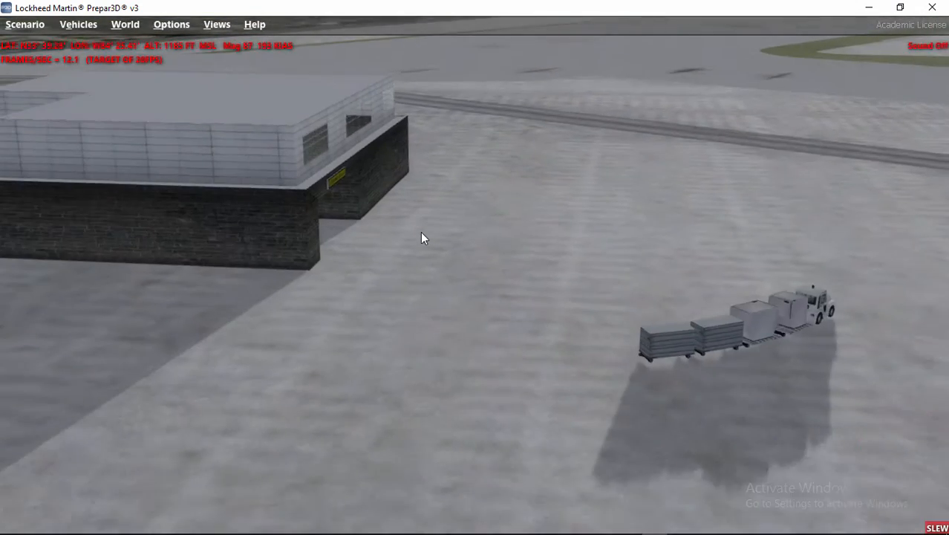
key(KP_6)
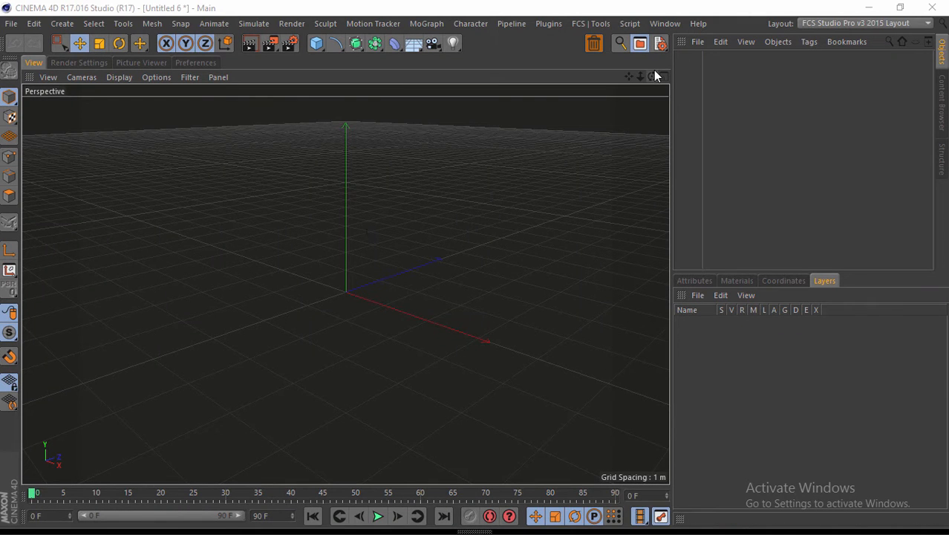
- Load the Our Carts Animation Scene project preset from the FCS Tools
mouse_move(652, 76)
mouse_down()
mouse_move(475, 271)
mouse_move(649, 82)
mouse_up()
click(583, 24)
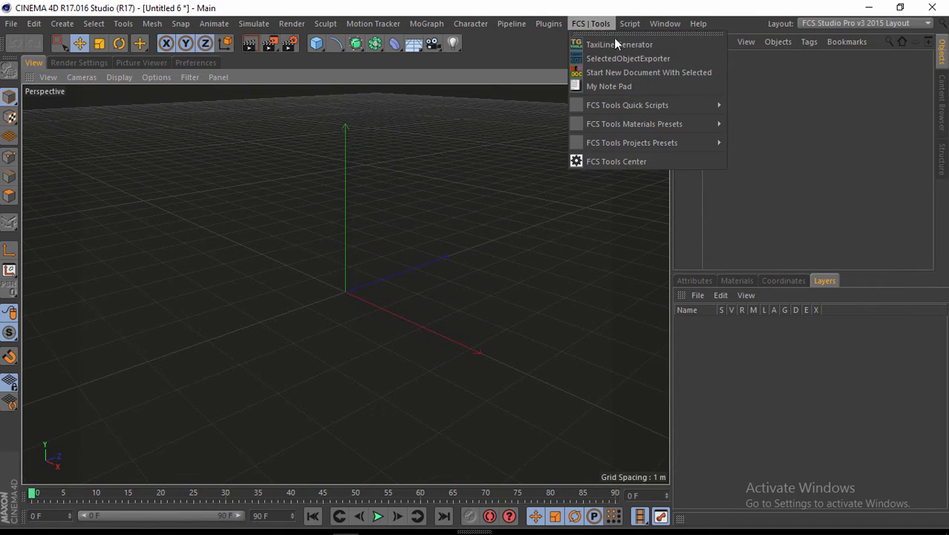
mouse_move(637, 142)
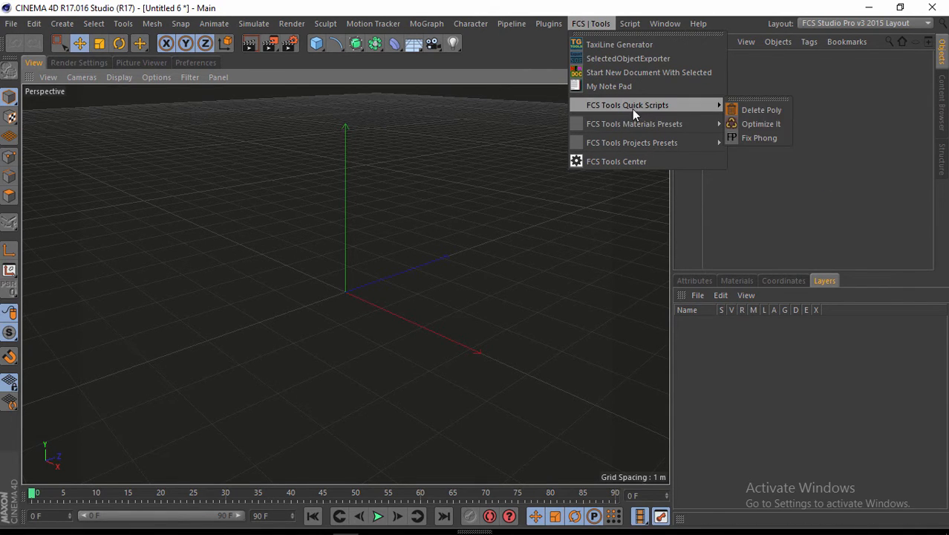
mouse_move(673, 131)
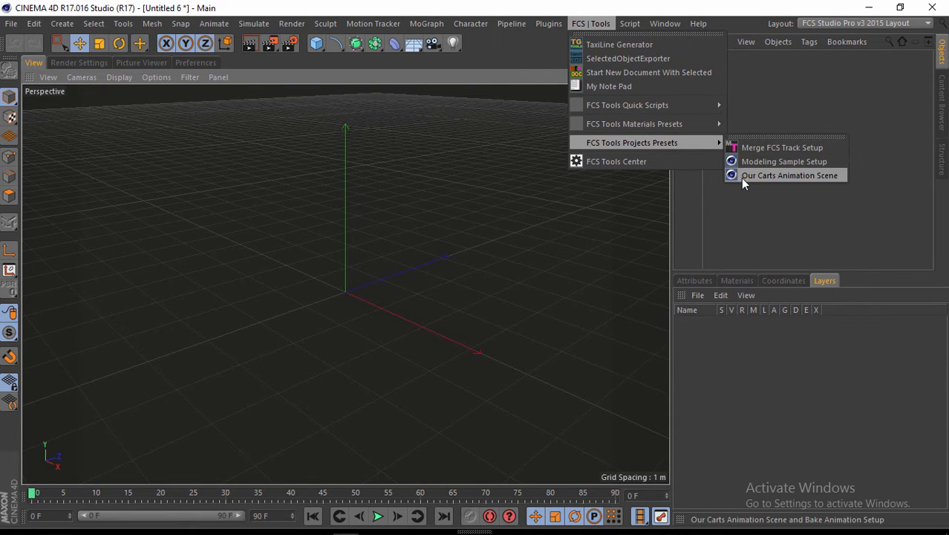
click(775, 176)
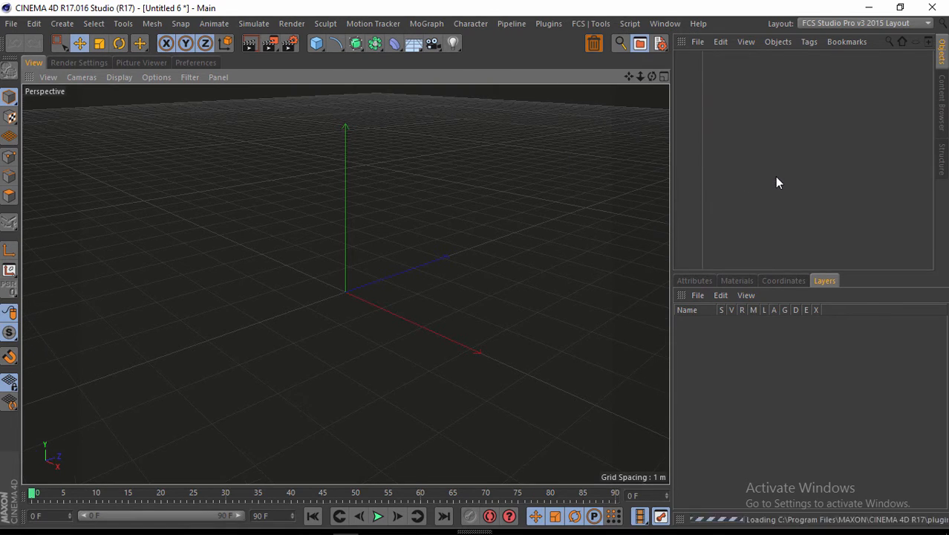
- Play the carts animation, examine how the carts follow the track around the building, and stop playback near frame 271
drag(639, 74, 357, 396)
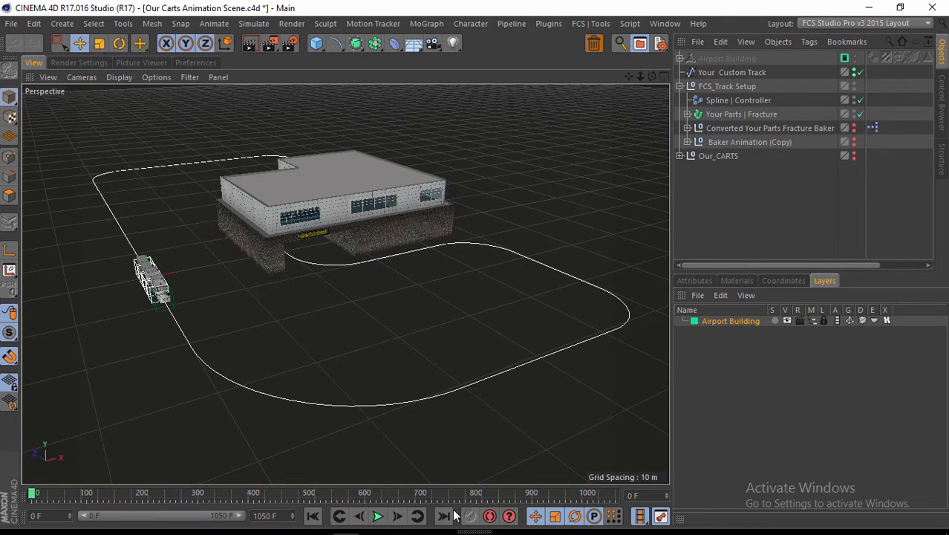
click(378, 515)
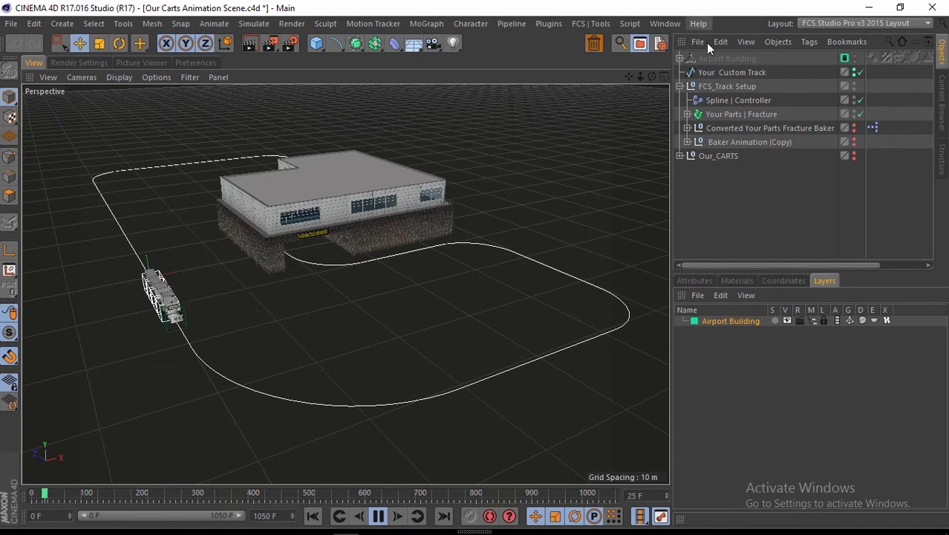
drag(651, 76, 475, 274)
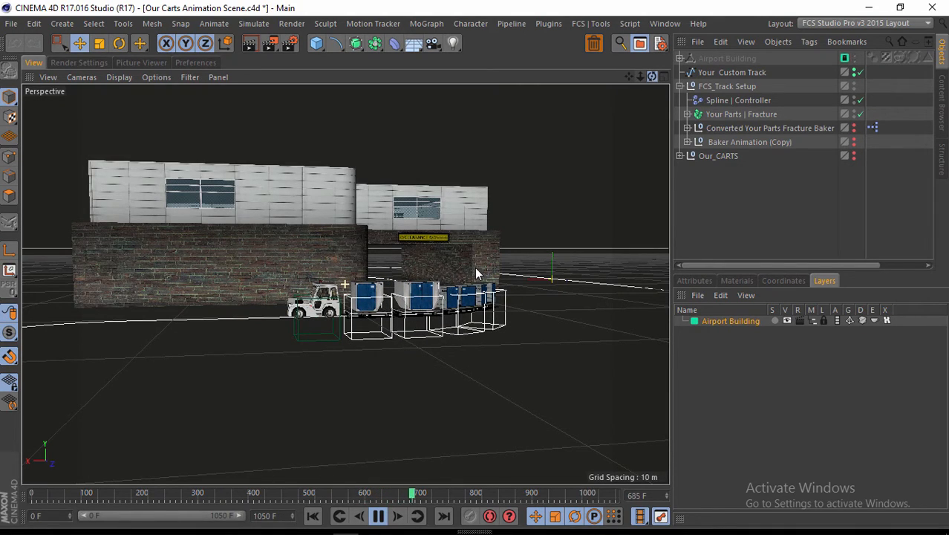
alt+drag(476, 272, 473, 267)
drag(641, 76, 640, 76)
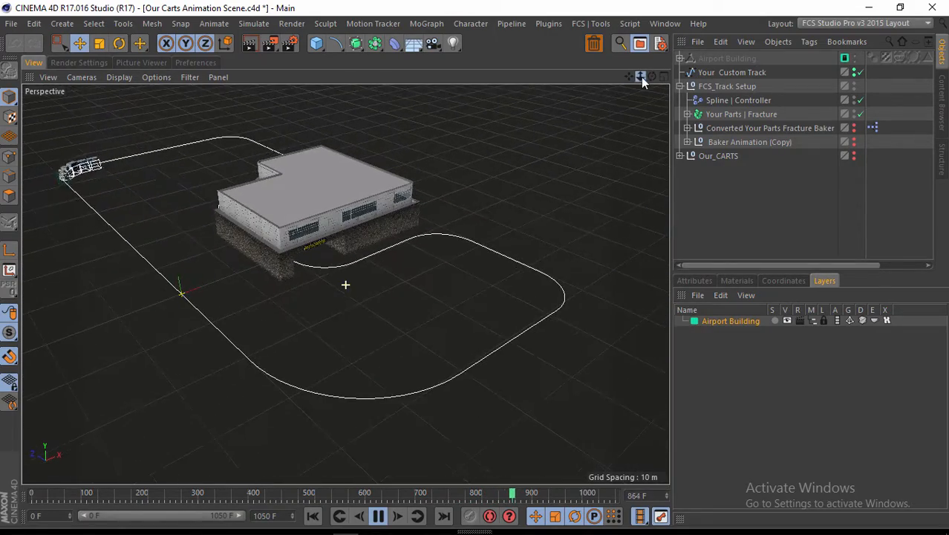
alt+drag(475, 269, 479, 271)
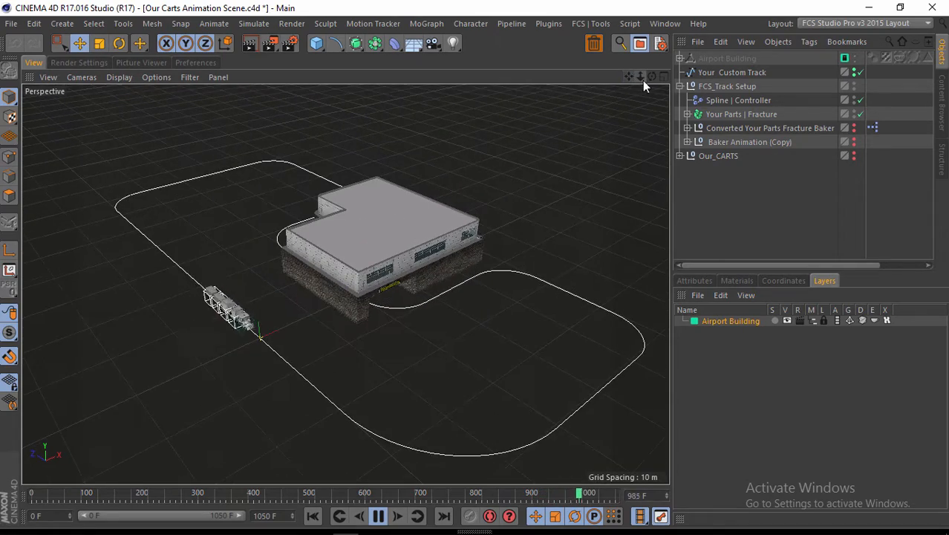
drag(640, 77, 641, 75)
alt+right_drag(475, 273, 439, 286)
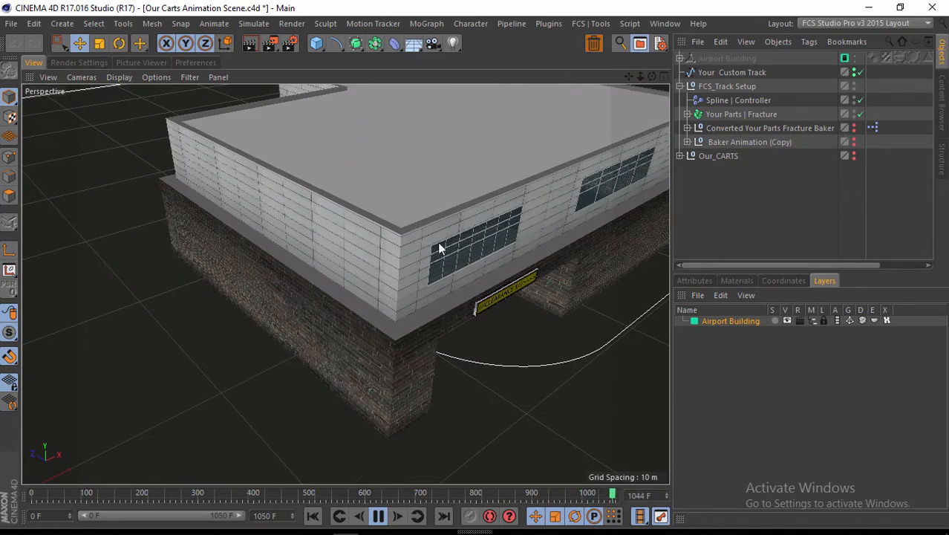
mouse_move(639, 76)
mouse_down()
mouse_move(471, 268)
mouse_move(628, 77)
mouse_up()
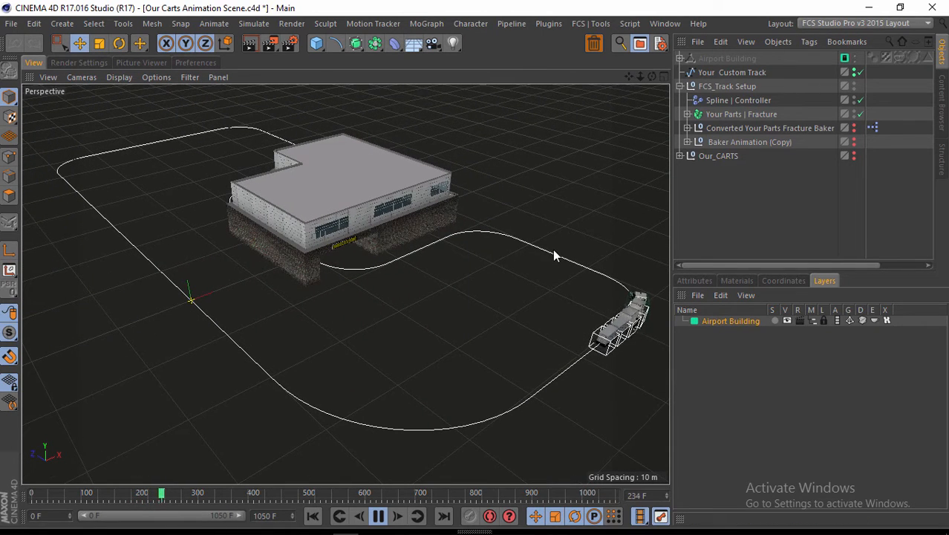
click(378, 515)
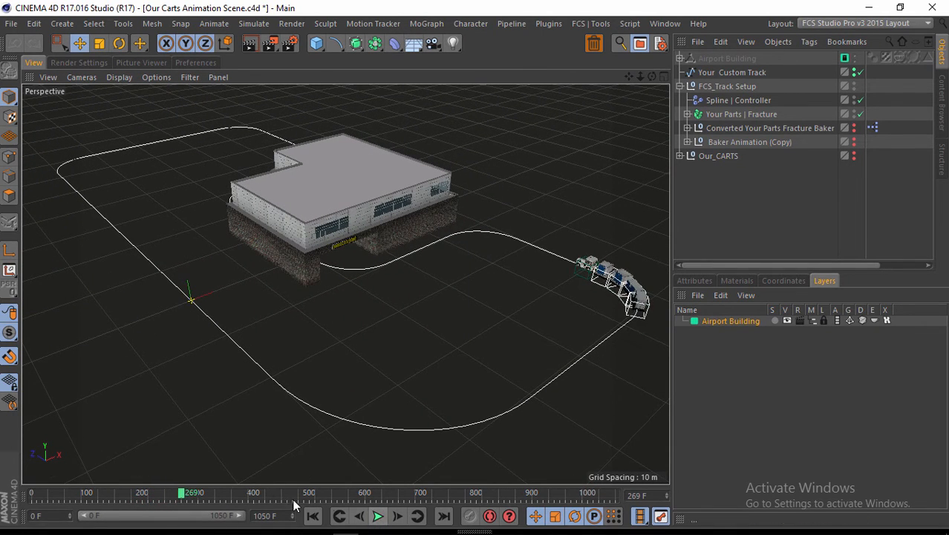
click(184, 495)
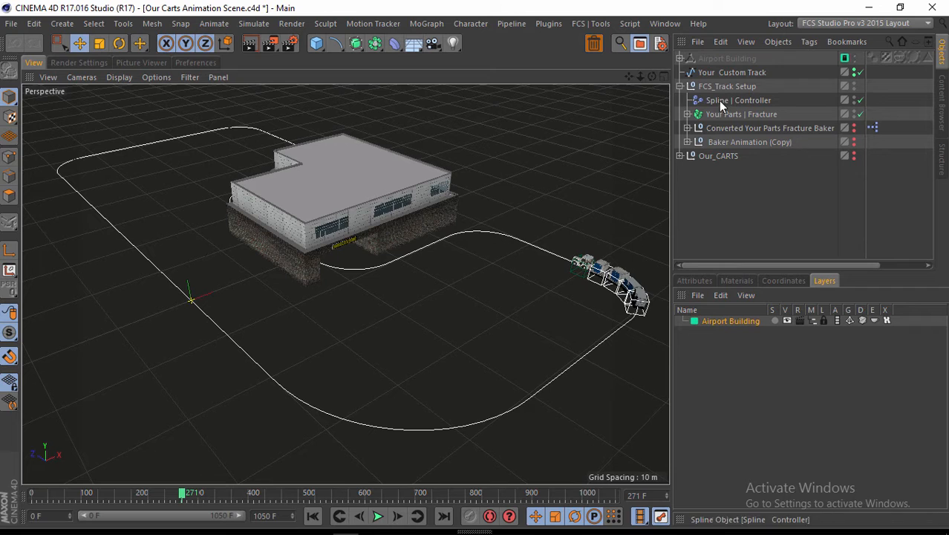
- Create a new empty project
click(12, 23)
click(21, 46)
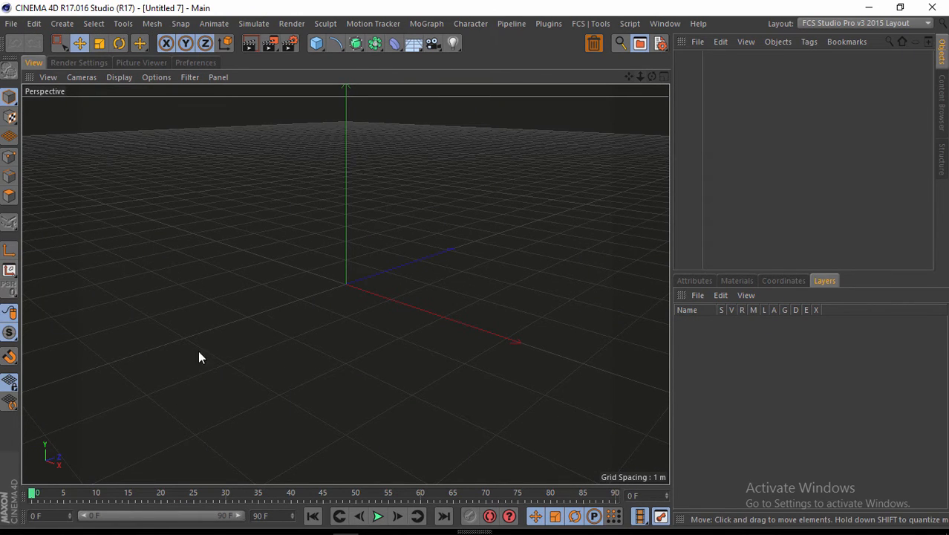
click(595, 24)
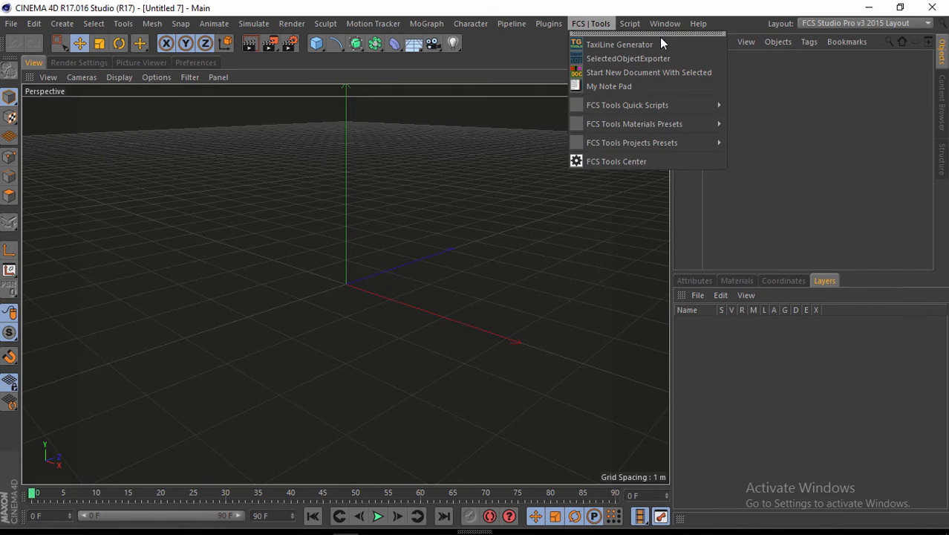
mouse_move(665, 23)
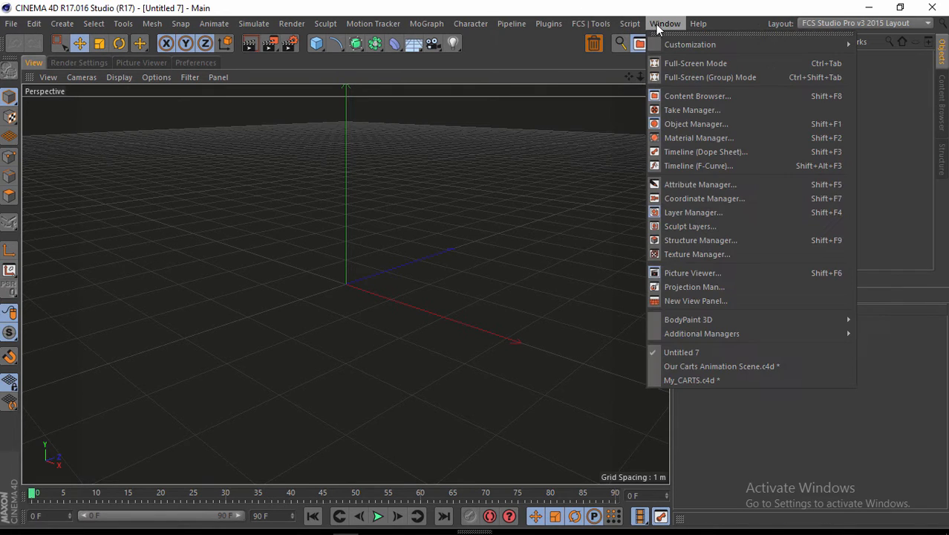
click(520, 330)
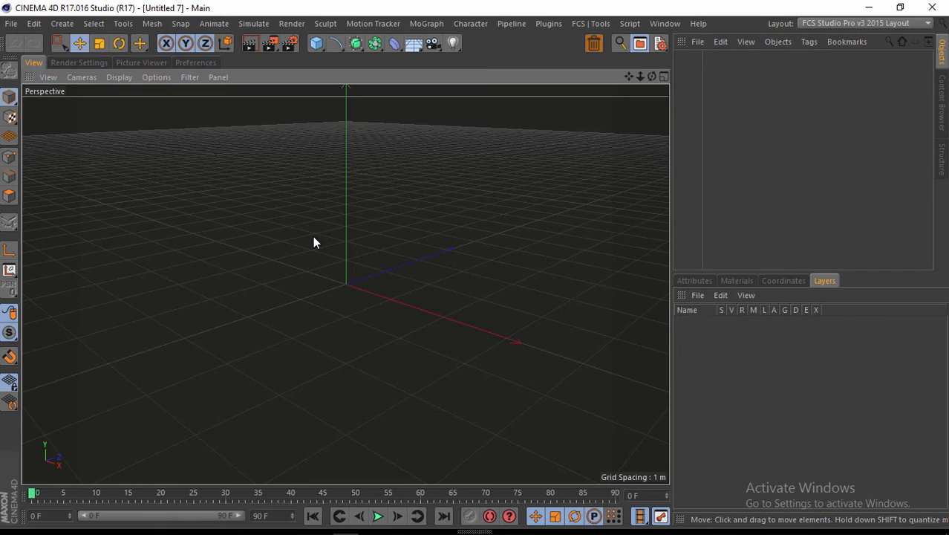
- Switch to the open My_CARTS.c4d project and inspect the tug and its four carts
key(v)
mouse_move(319, 290)
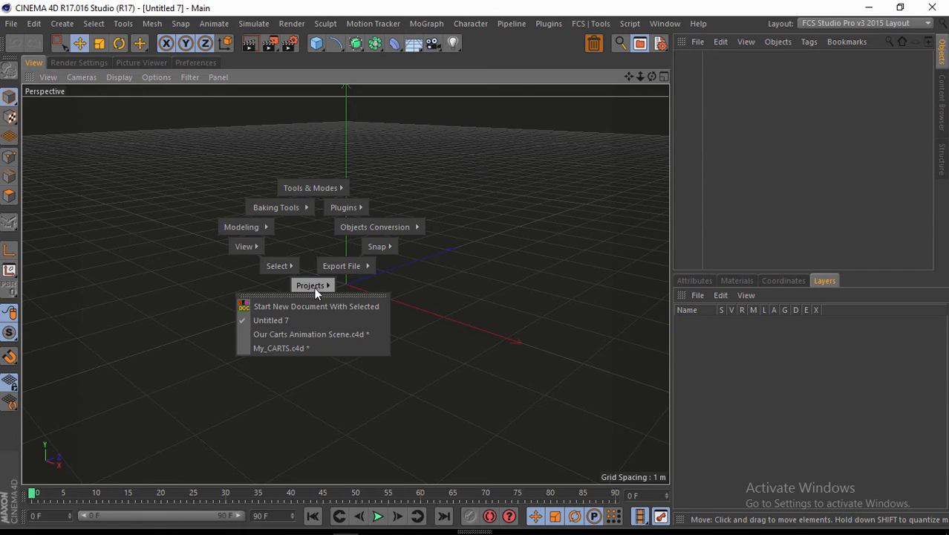
click(261, 348)
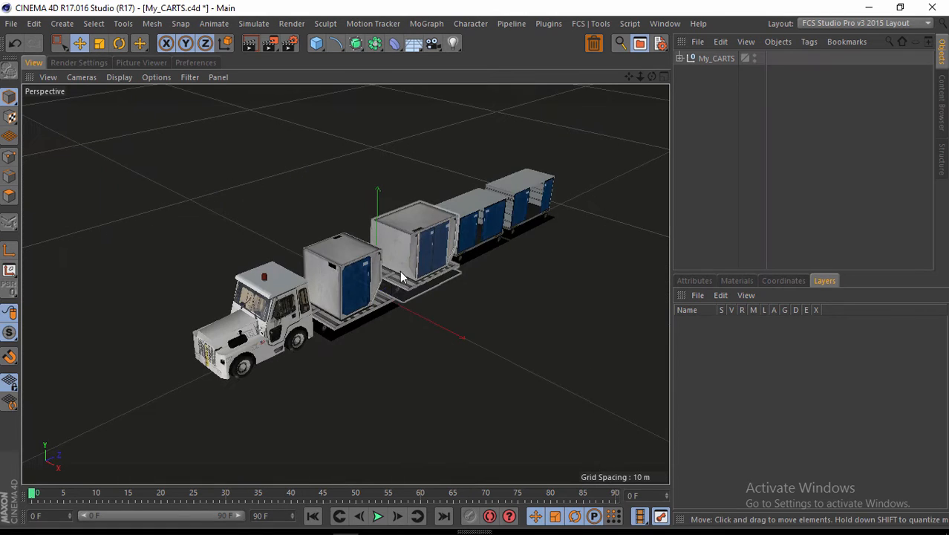
click(294, 291)
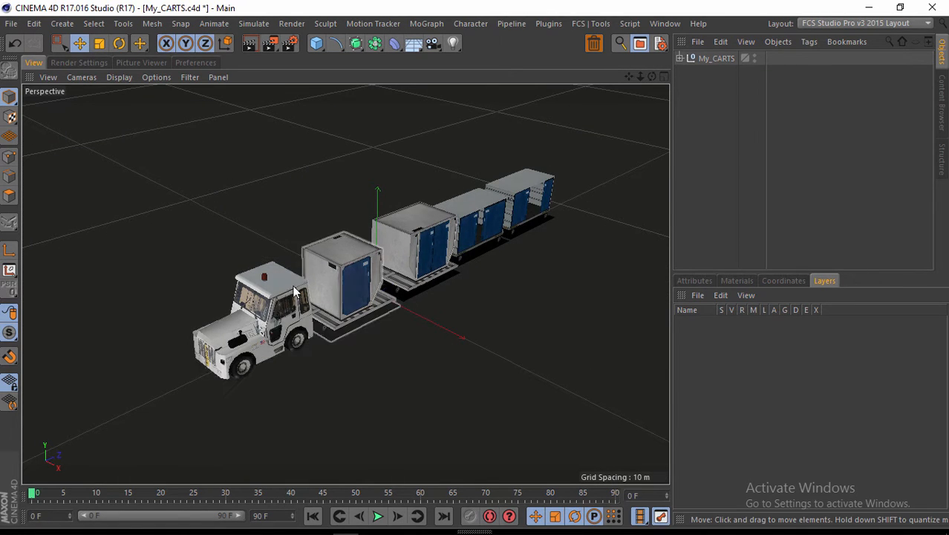
click(551, 202)
drag(651, 76, 476, 271)
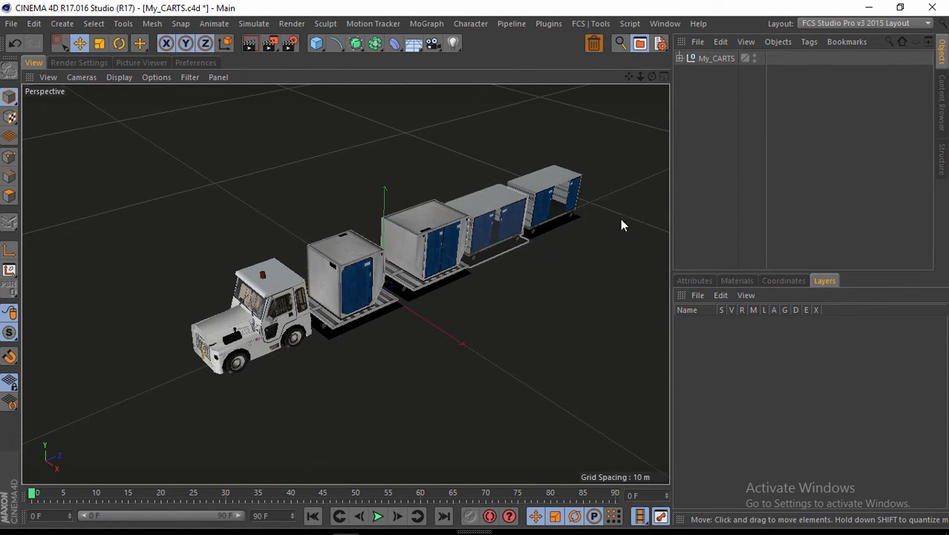
- Copy the My_CARTS object group and switch to the empty Untitled 7 project
click(724, 58)
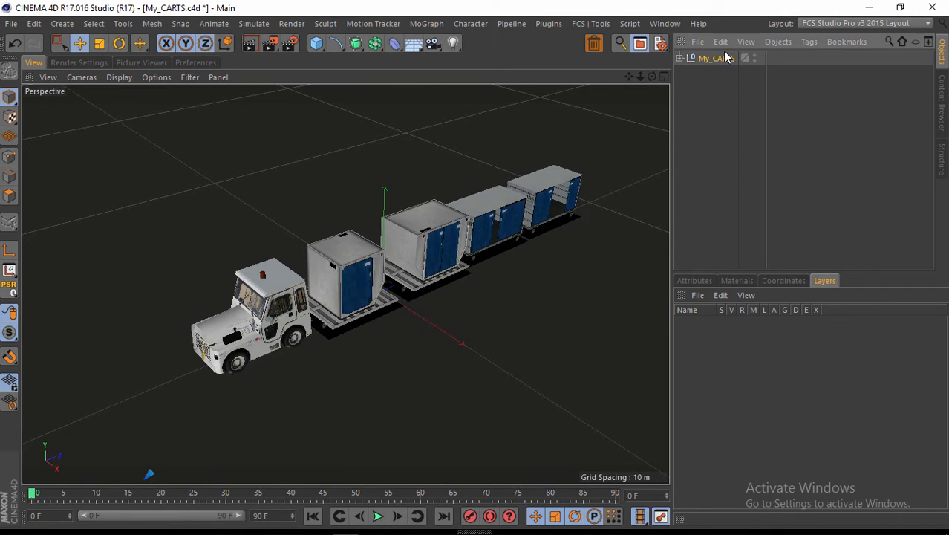
click(725, 43)
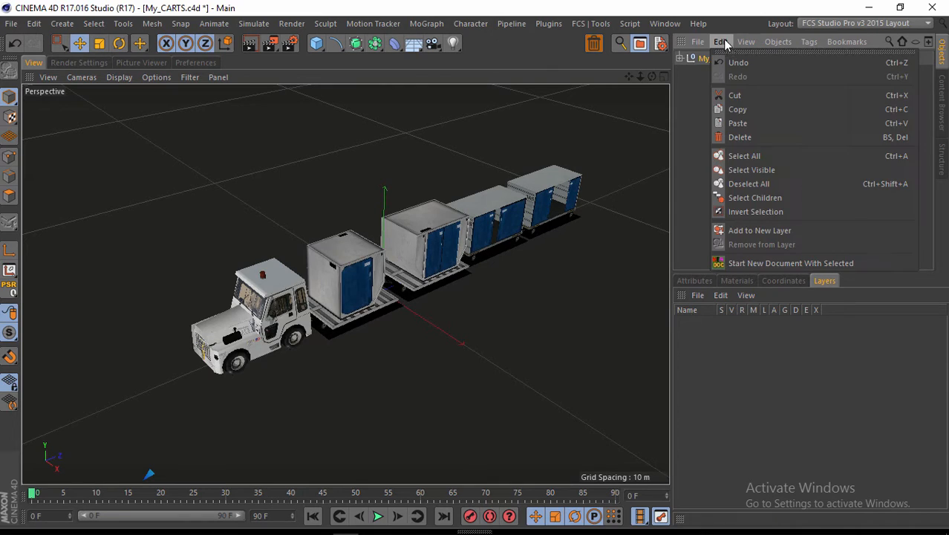
click(739, 109)
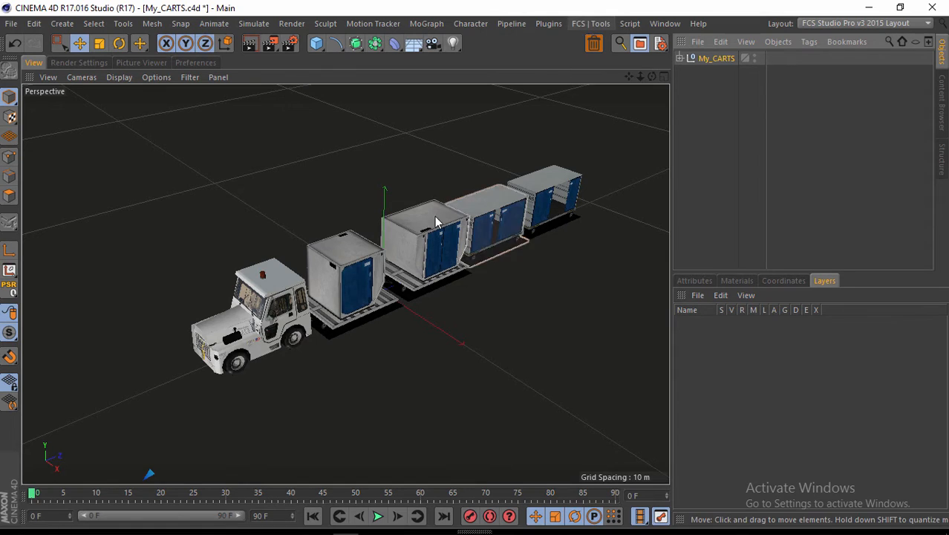
key(v)
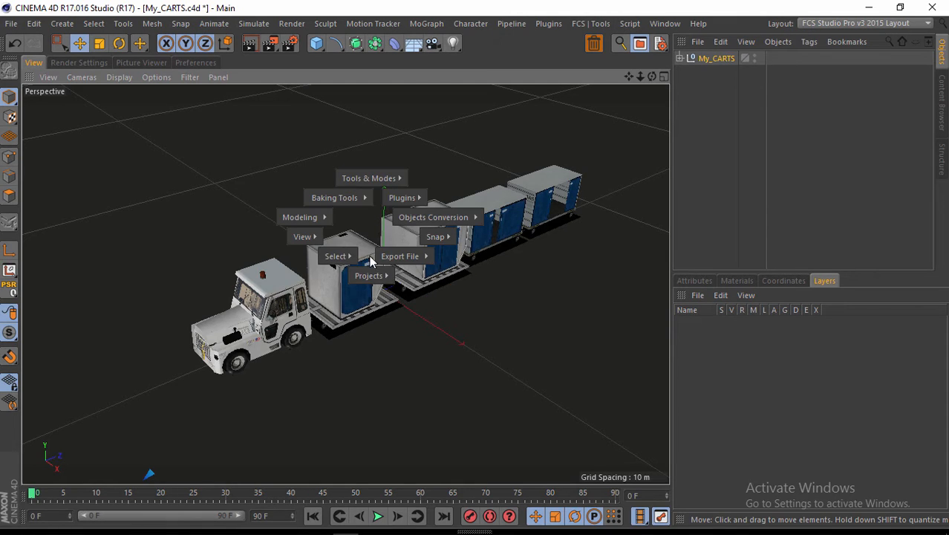
mouse_move(366, 274)
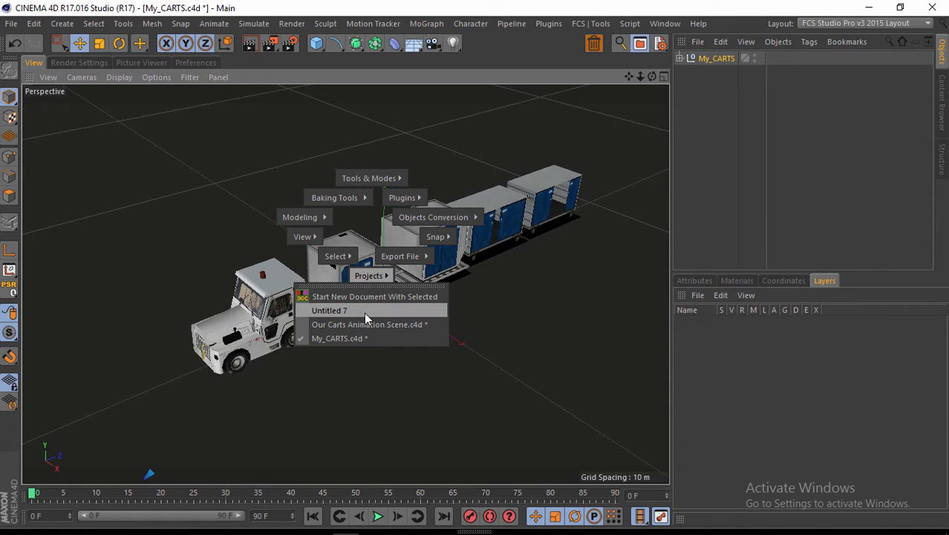
click(361, 312)
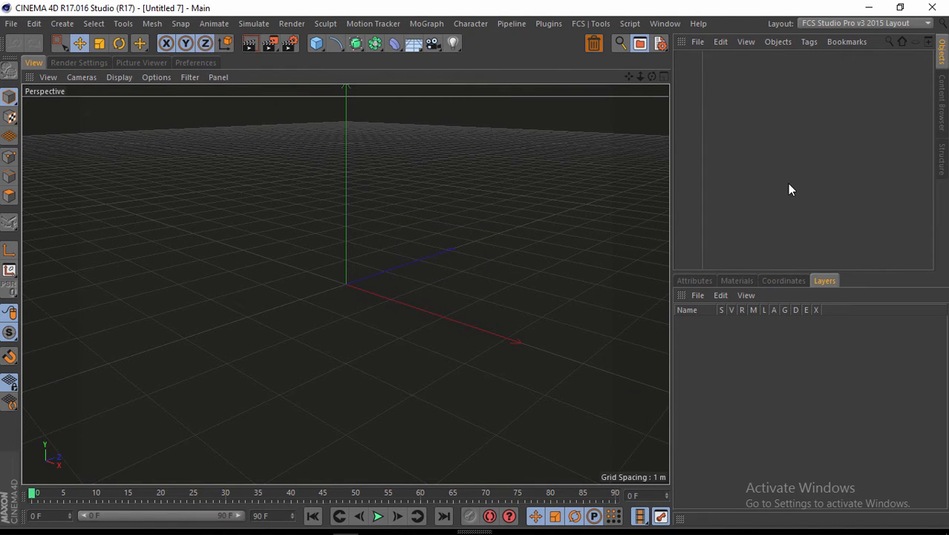
mouse_move(640, 76)
mouse_down()
mouse_move(476, 275)
mouse_move(639, 79)
mouse_up()
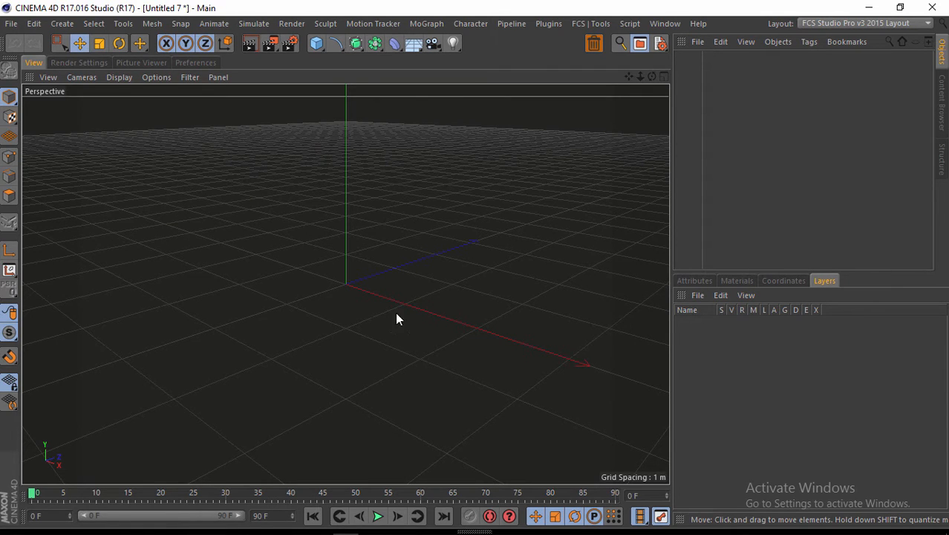
- Paste the My_CARTS group into the empty project, converting the missing texture paths to absolute paths
drag(640, 76, 474, 266)
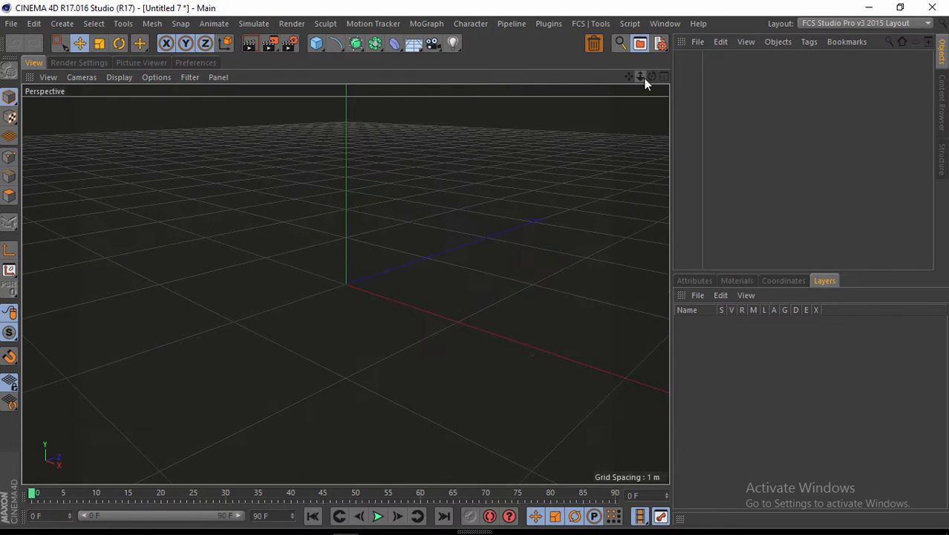
drag(651, 77, 652, 80)
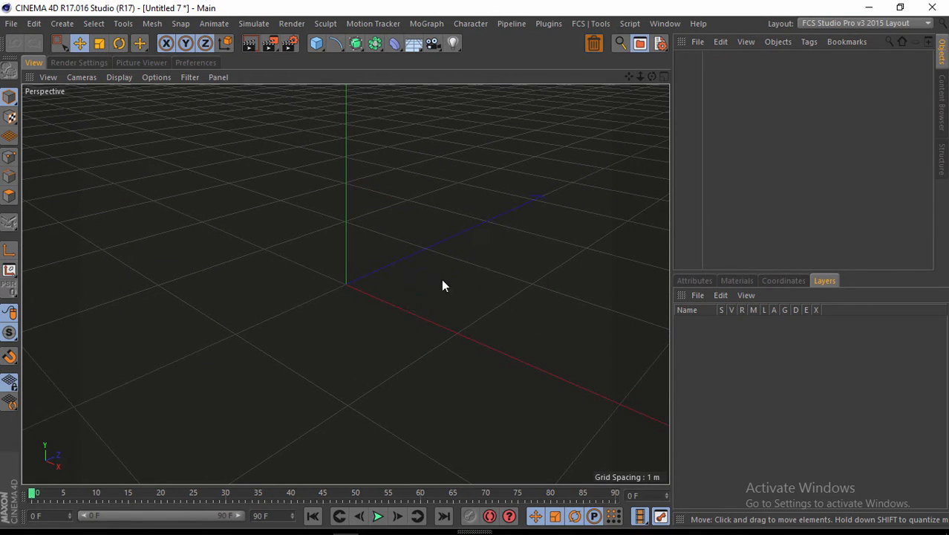
click(720, 42)
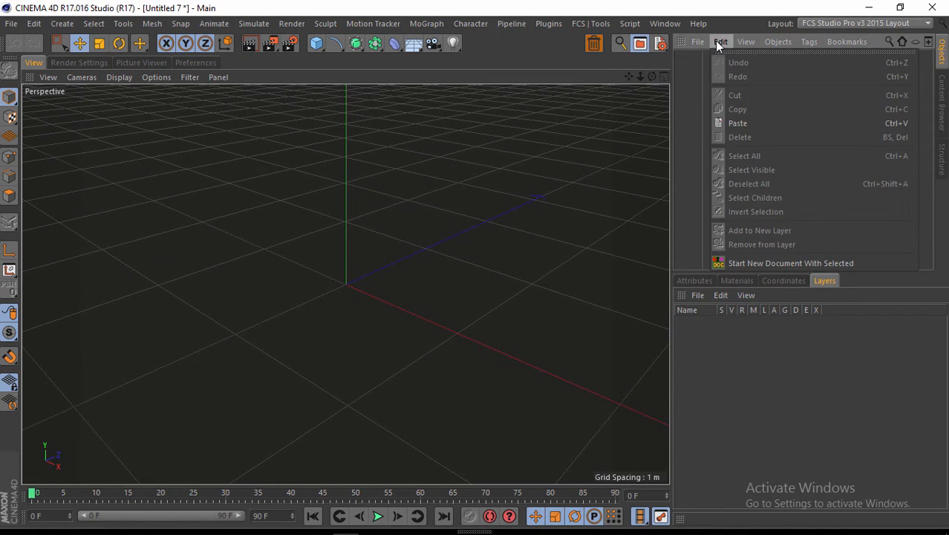
click(735, 124)
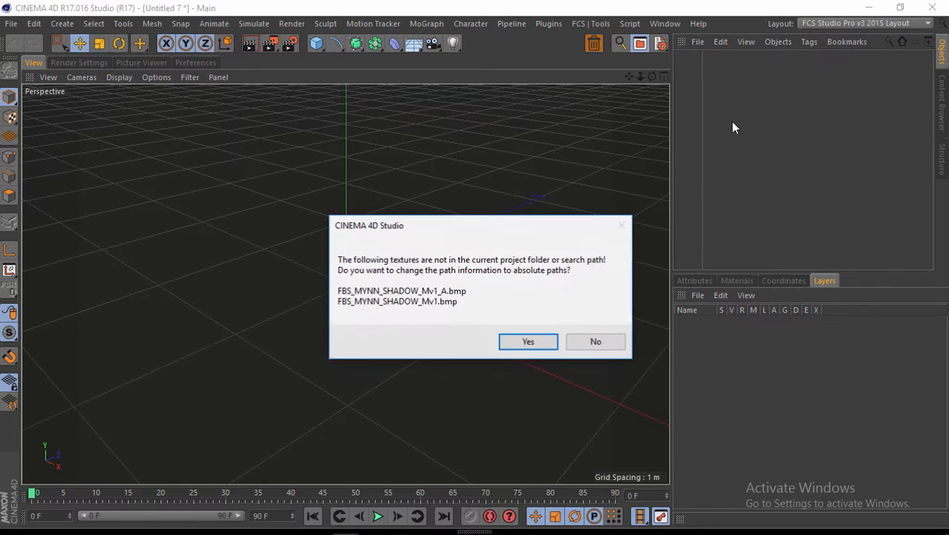
click(528, 341)
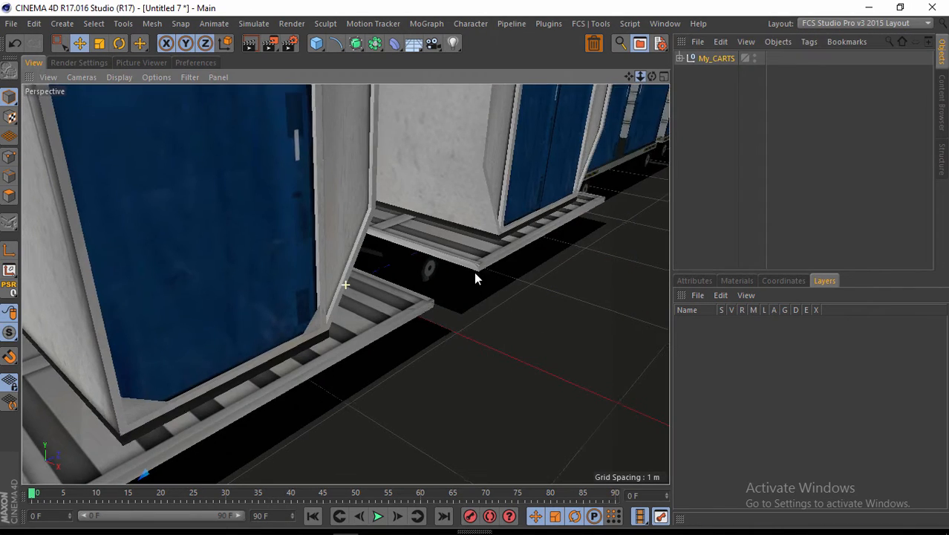
drag(475, 272, 474, 264)
drag(629, 76, 502, 265)
drag(648, 77, 490, 271)
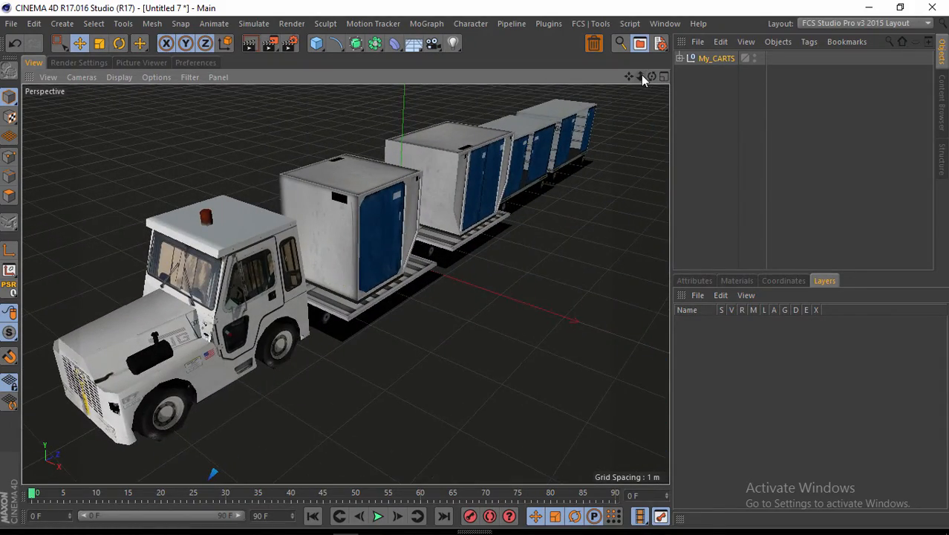
- Examine the pasted tug and carts from several angles, selecting individual carts in the 3D view
drag(643, 79, 478, 265)
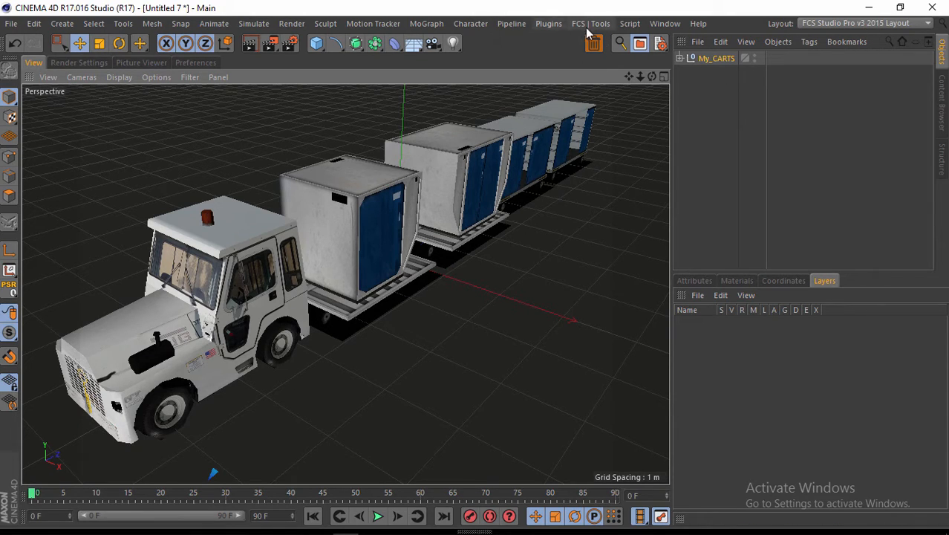
drag(630, 77, 456, 270)
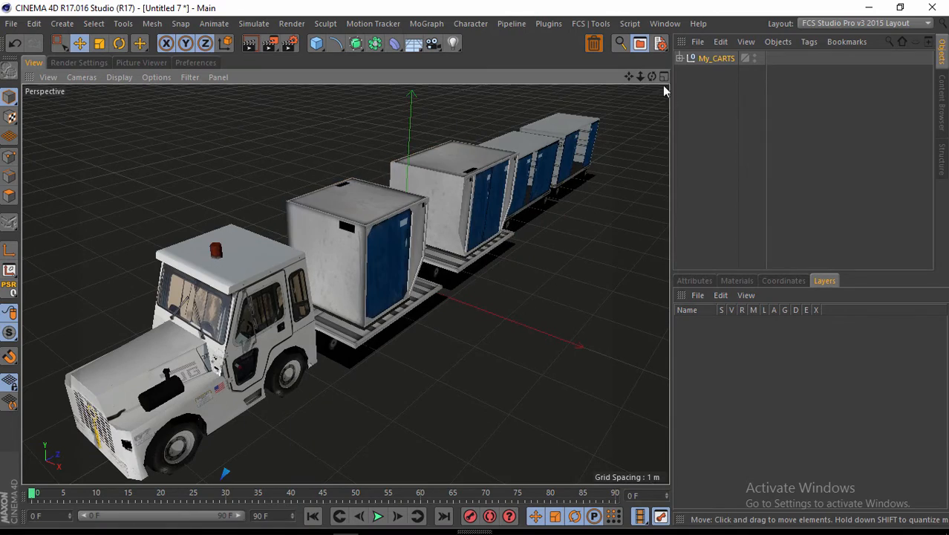
drag(652, 76, 737, 144)
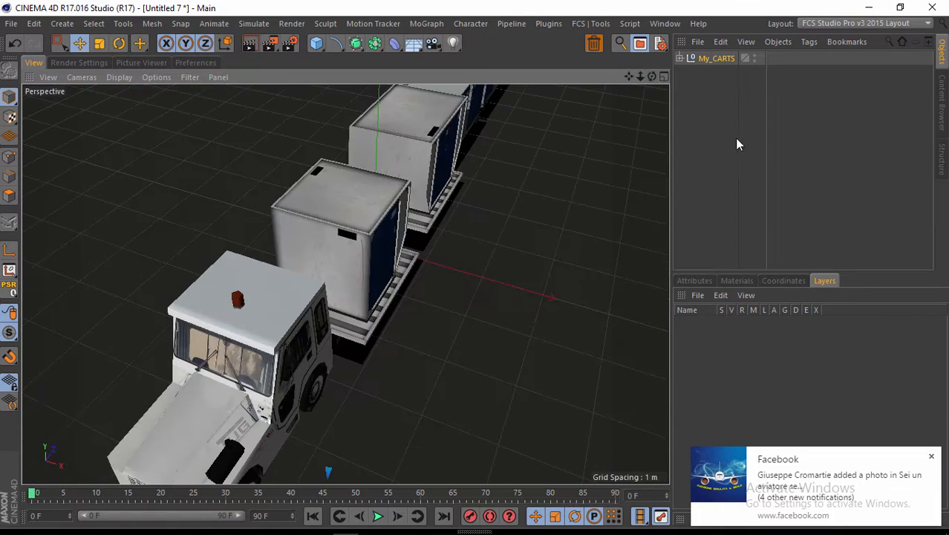
click(931, 457)
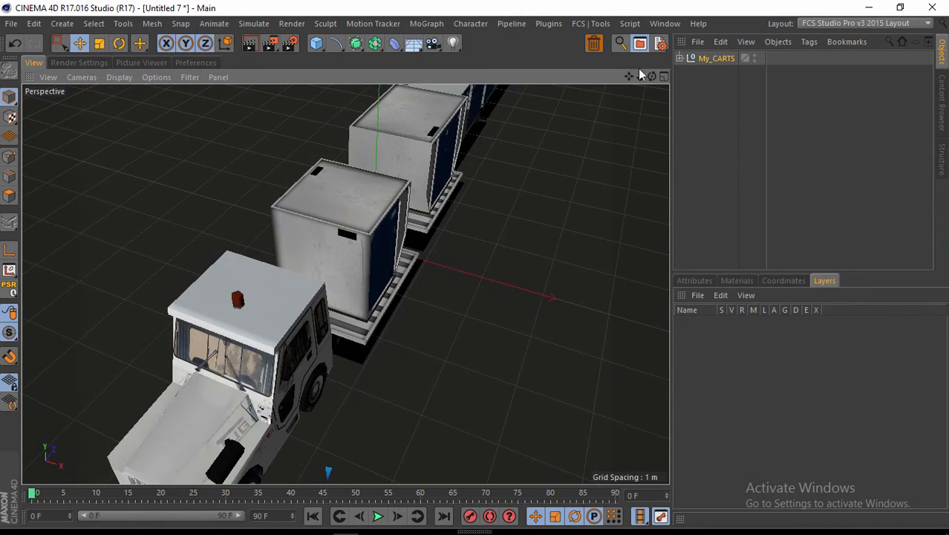
drag(652, 77, 494, 181)
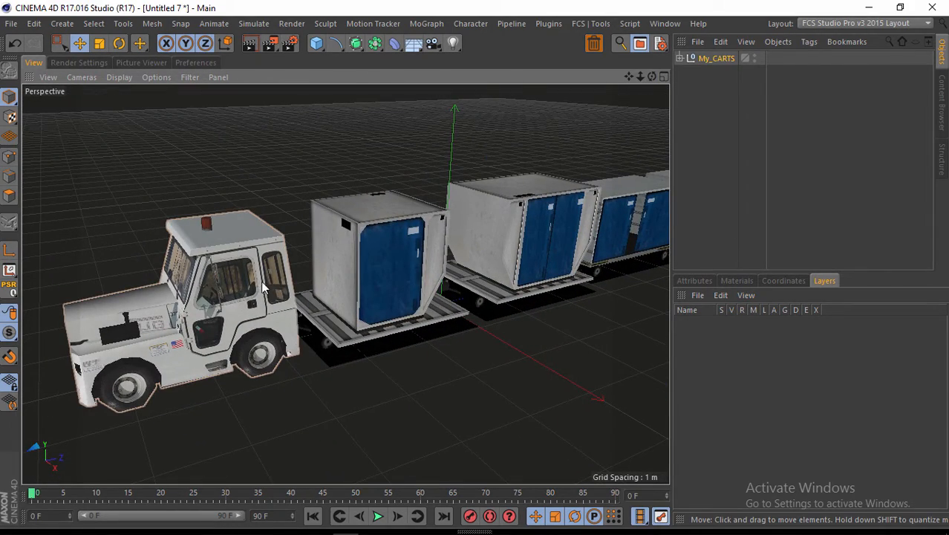
click(397, 263)
click(553, 223)
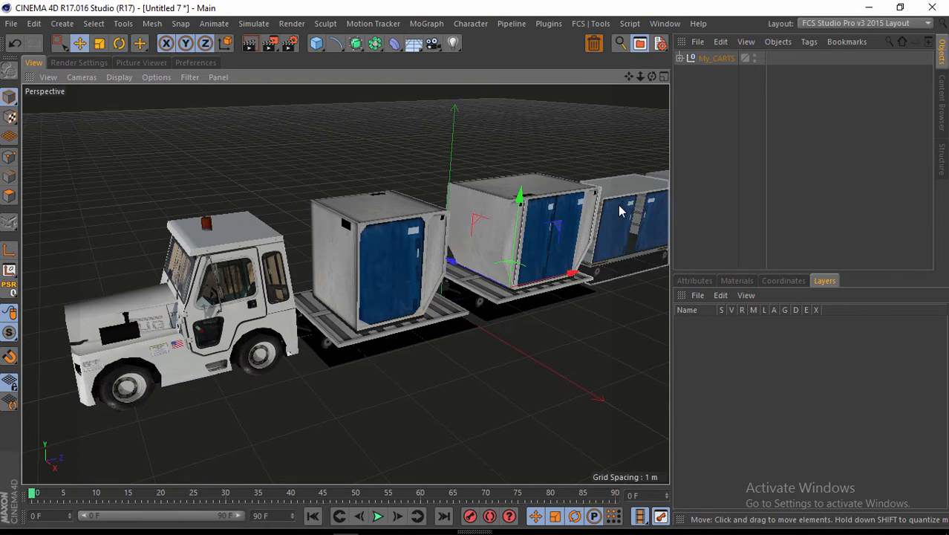
click(620, 207)
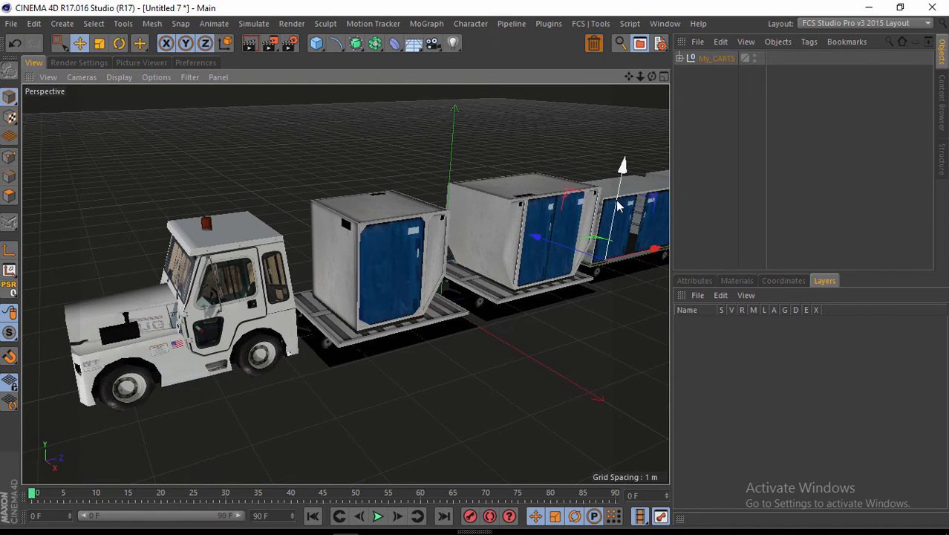
- Expand the My_CARTS group and select Tow Truck, Cart1 and Cart2 to match each object with its model
click(679, 58)
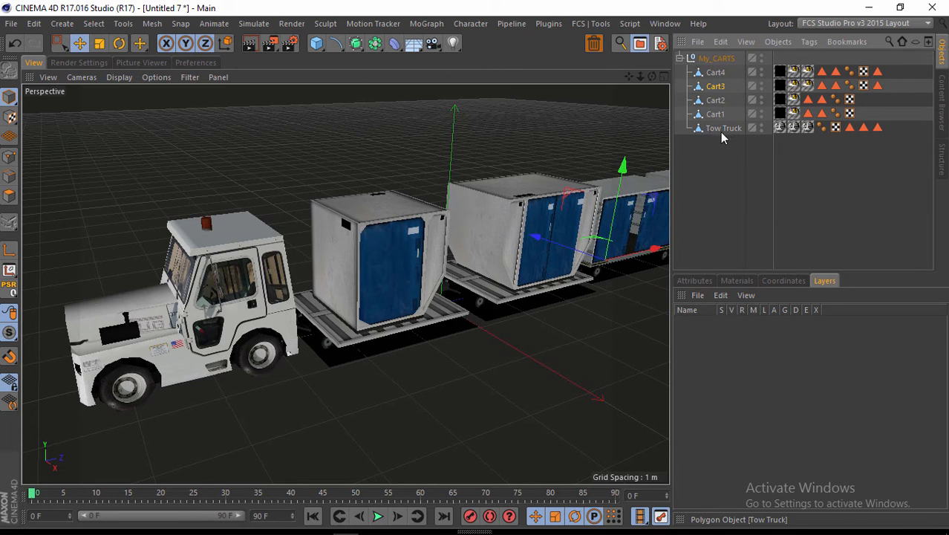
click(253, 269)
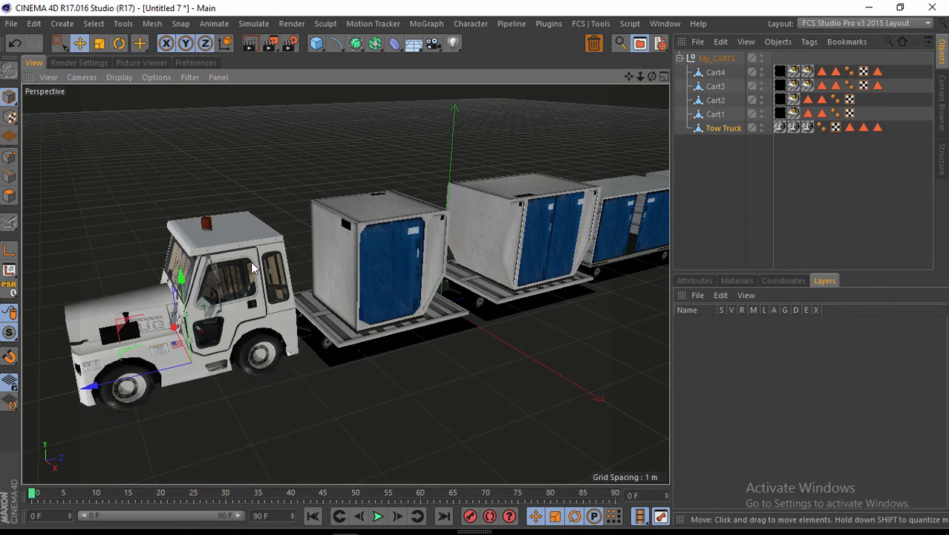
click(715, 130)
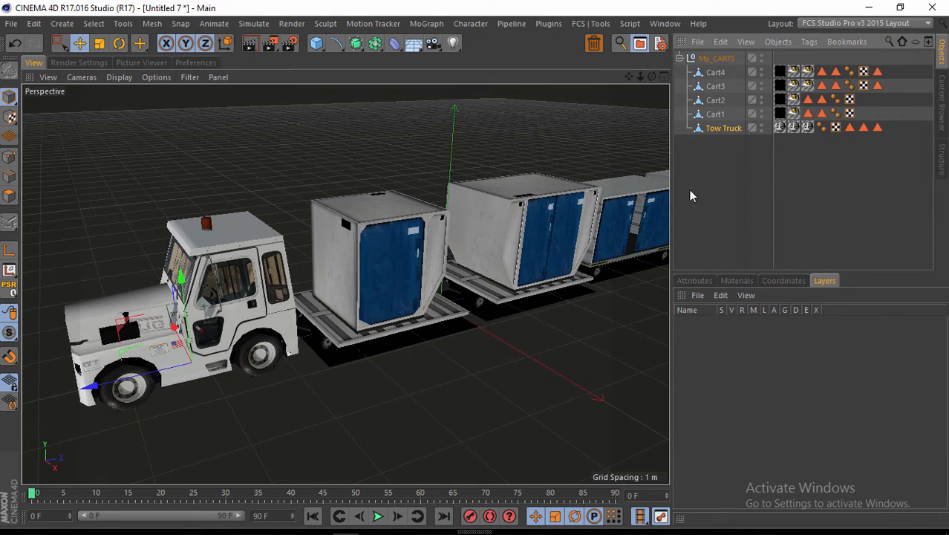
click(717, 116)
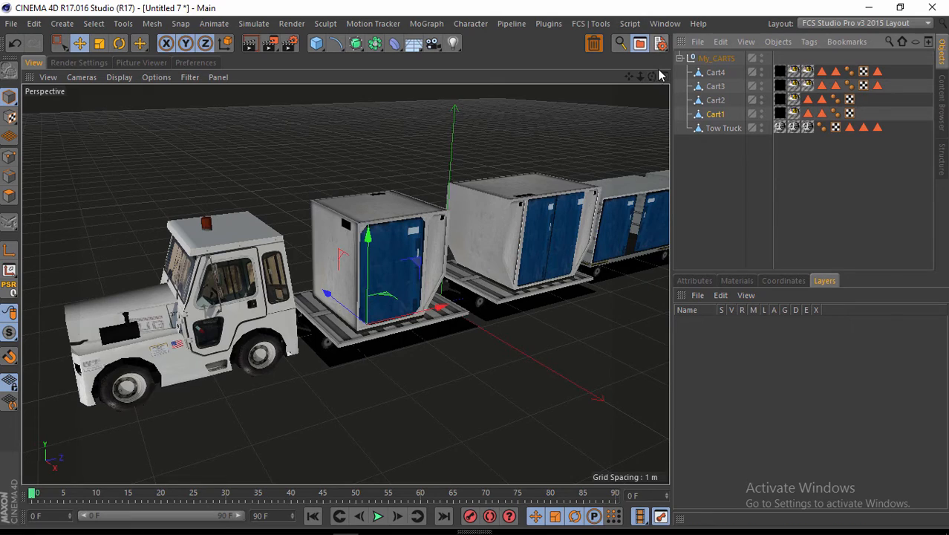
drag(652, 77, 474, 268)
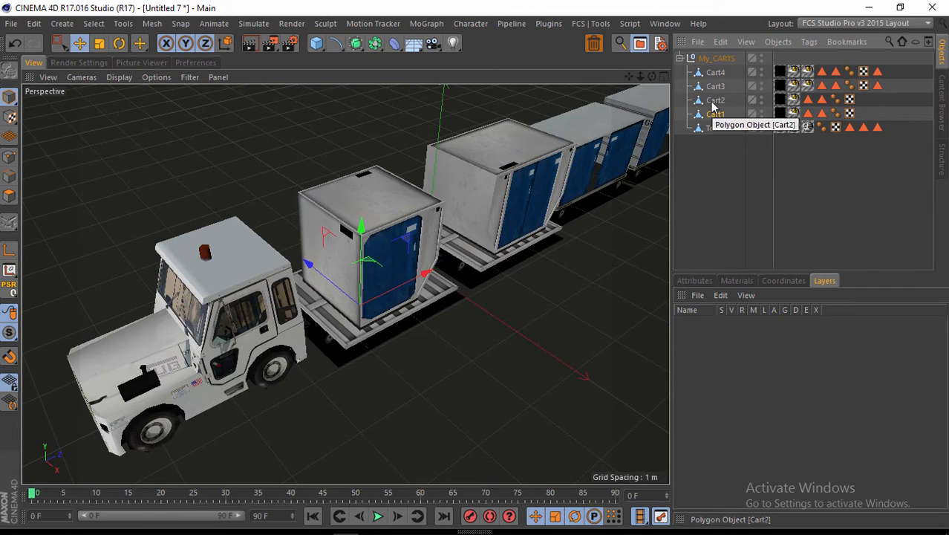
click(715, 100)
- Delete Cart4 from the My_CARTS group
click(720, 88)
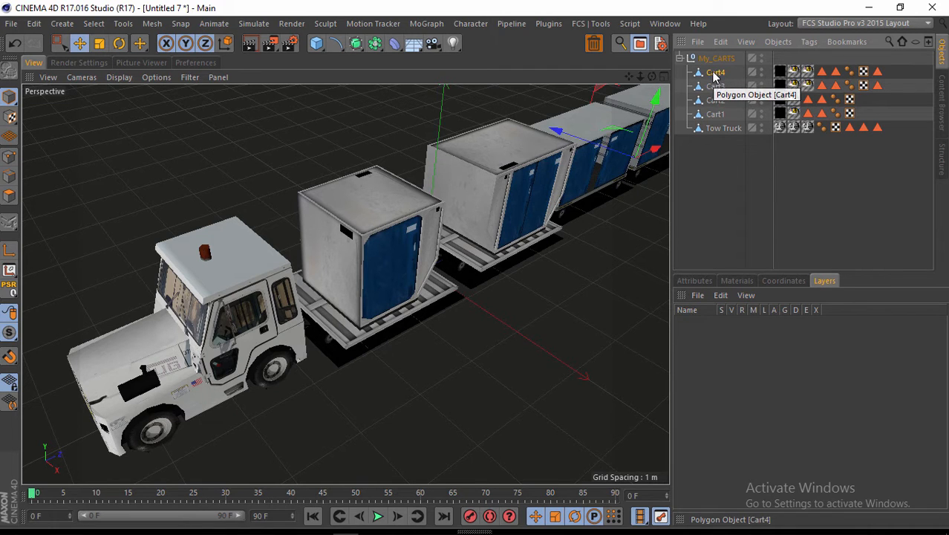
key(Delete)
mouse_move(628, 76)
mouse_down()
mouse_move(470, 271)
mouse_move(479, 275)
mouse_move(628, 77)
mouse_up()
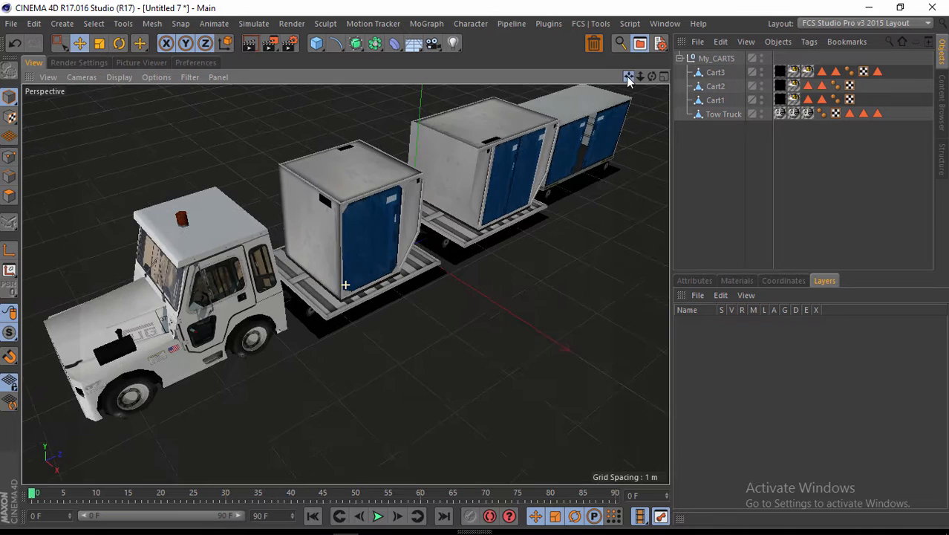
- Select the tow truck and the three remaining carts one after another to check their order in the train
click(503, 180)
click(370, 228)
click(223, 278)
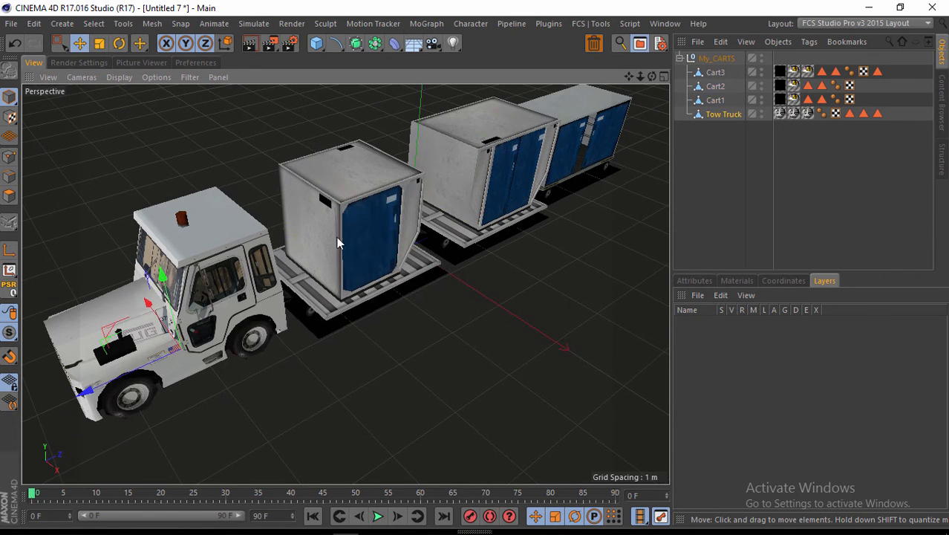
click(357, 223)
click(482, 171)
click(590, 134)
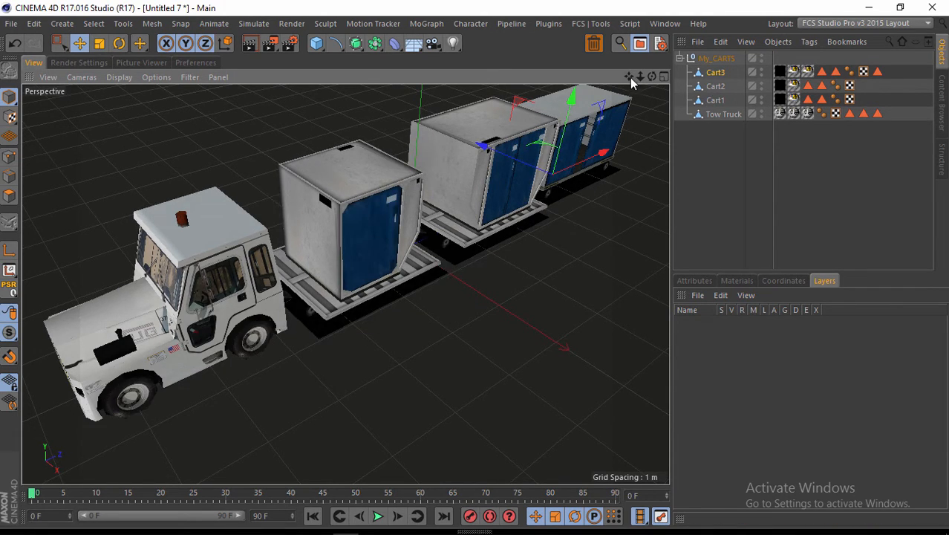
- Reorder the My_CARTS hierarchy so that Cart2 sits above Cart3
drag(629, 77, 475, 265)
drag(628, 77, 475, 268)
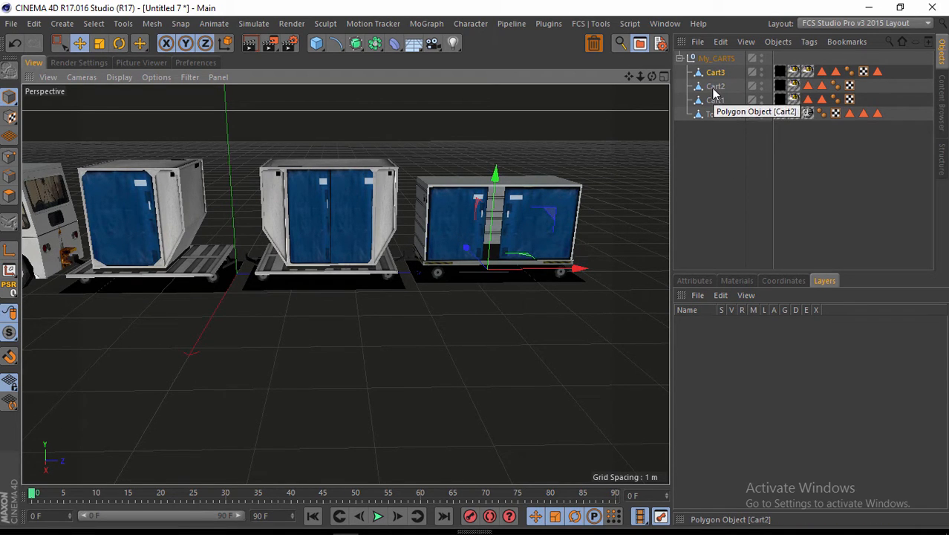
mouse_move(717, 87)
mouse_down()
mouse_move(726, 79)
mouse_move(715, 72)
mouse_up()
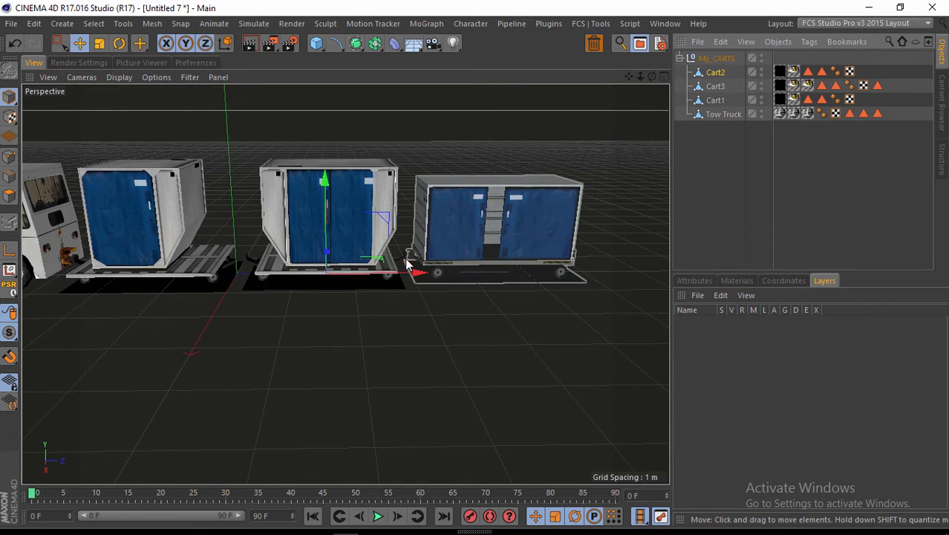
- Swap the two rear carts in the train, moving Cart2 to the end and Cart3 into the middle
mouse_move(417, 275)
mouse_down()
mouse_move(582, 276)
mouse_move(520, 264)
mouse_move(416, 270)
mouse_up()
click(715, 87)
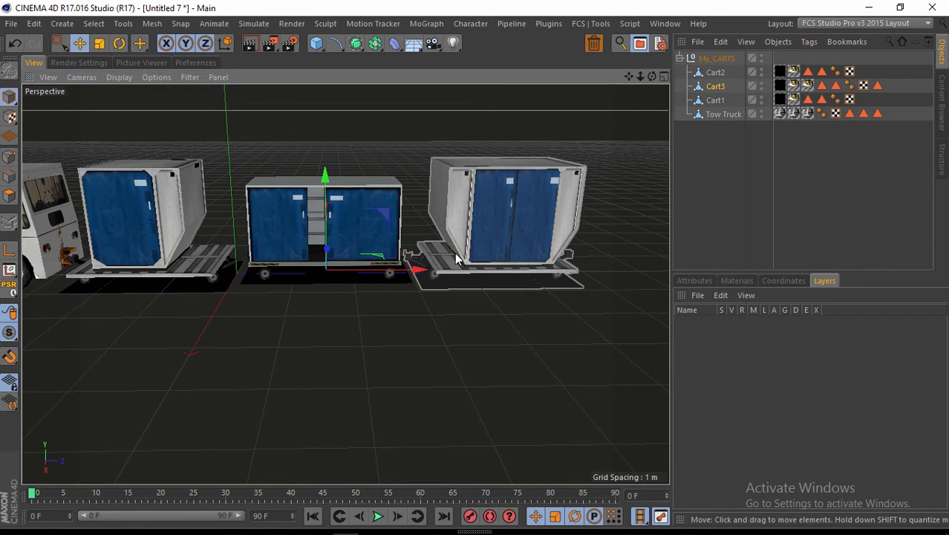
click(711, 73)
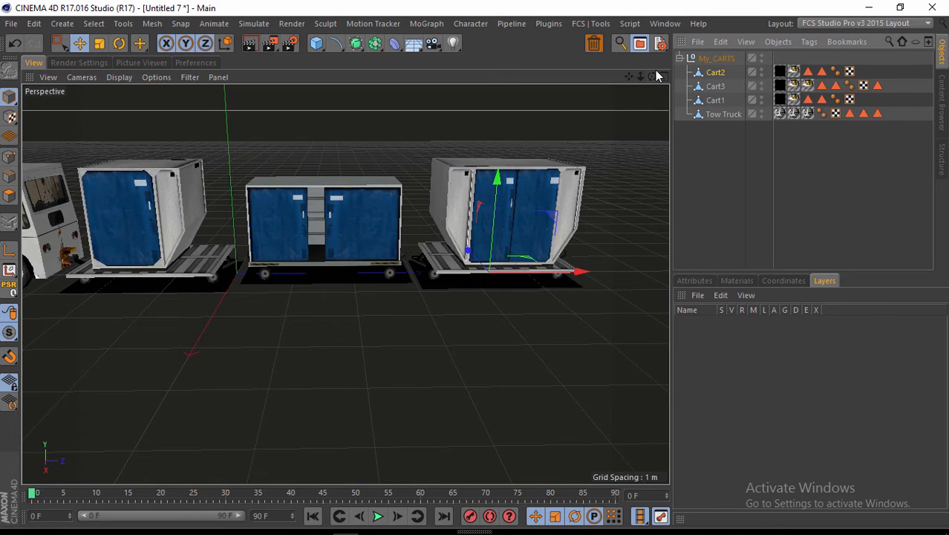
- Inspect the coupling between Cart3 and Cart2 up close and shift Cart2 slightly to line up the hitch
scroll(476, 272, up, 5)
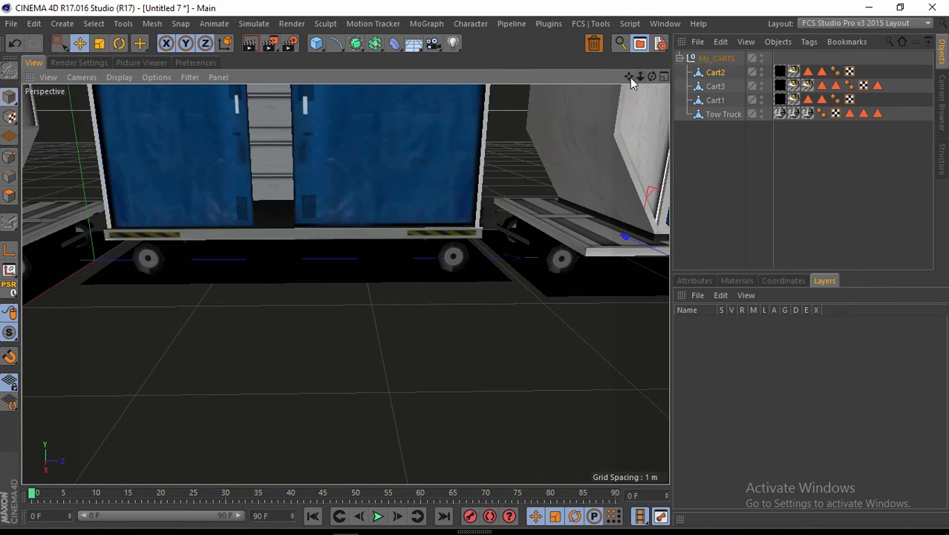
drag(631, 77, 599, 201)
drag(626, 272, 598, 265)
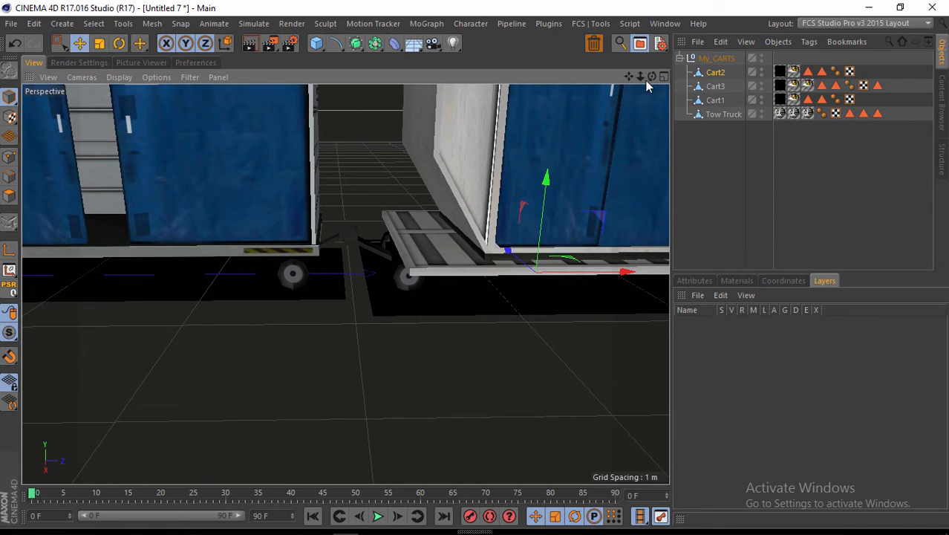
mouse_move(651, 76)
mouse_down()
mouse_move(476, 273)
mouse_move(434, 167)
mouse_up()
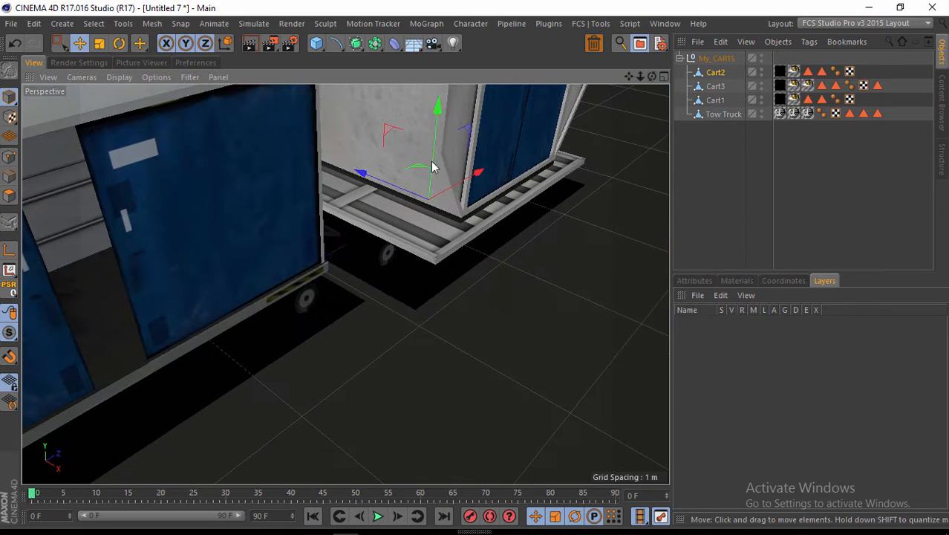
drag(380, 178, 376, 177)
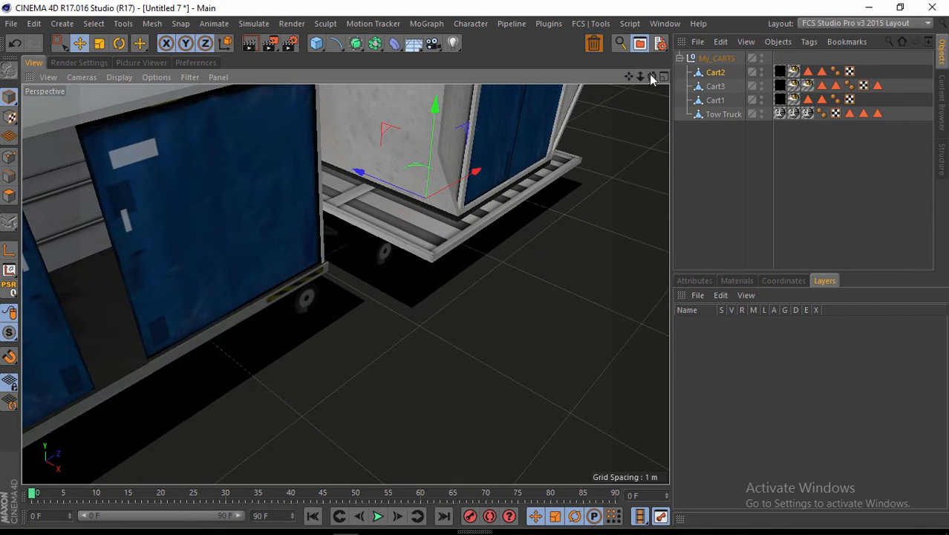
- Deselect all objects and review the rearranged tug and three-cart train from several angles
drag(650, 77, 475, 265)
mouse_move(651, 76)
mouse_down()
mouse_move(470, 265)
mouse_move(475, 273)
mouse_move(485, 267)
mouse_move(468, 273)
mouse_move(480, 265)
mouse_move(482, 280)
mouse_up()
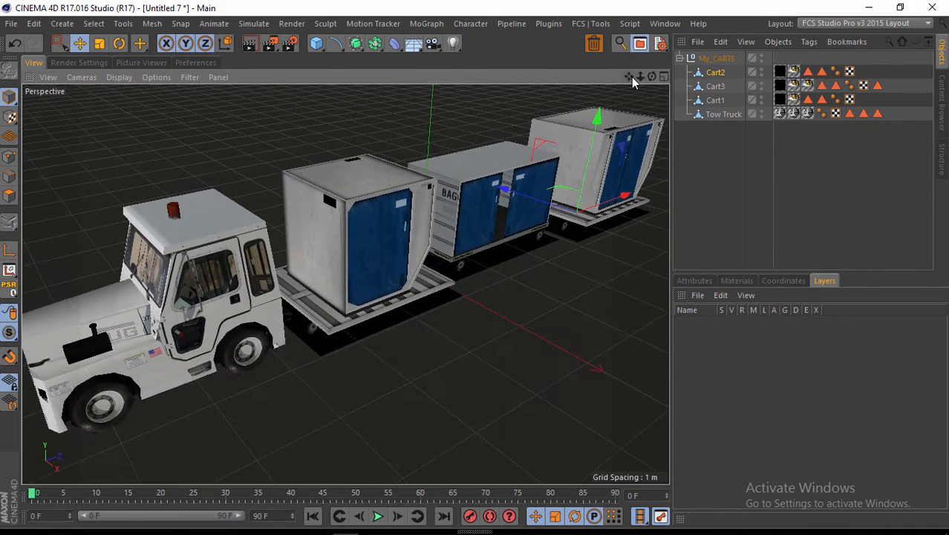
drag(639, 77, 481, 263)
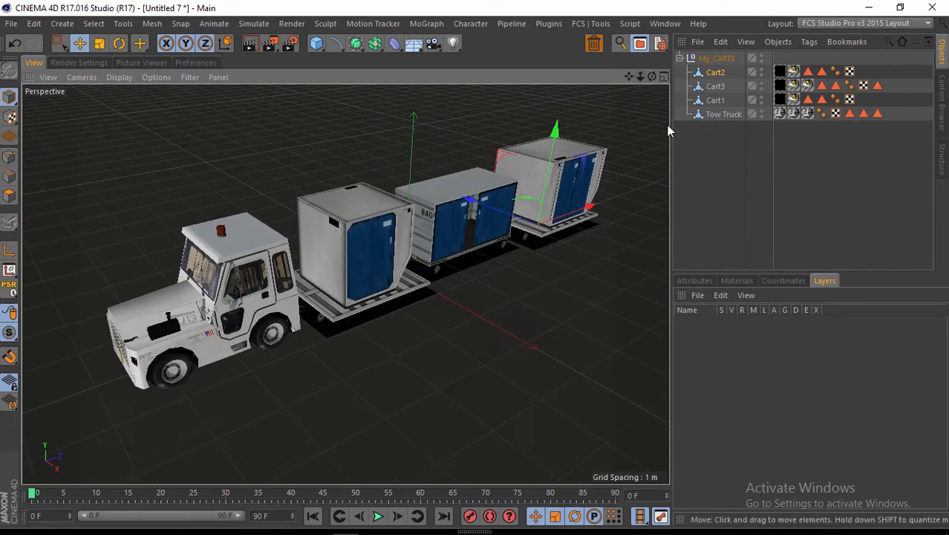
click(710, 176)
drag(628, 78, 472, 267)
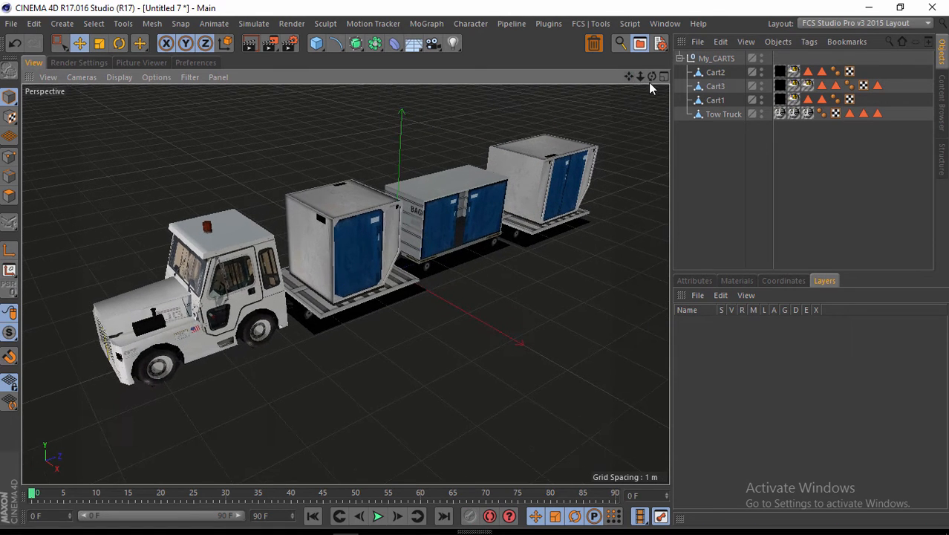
drag(638, 77, 665, 77)
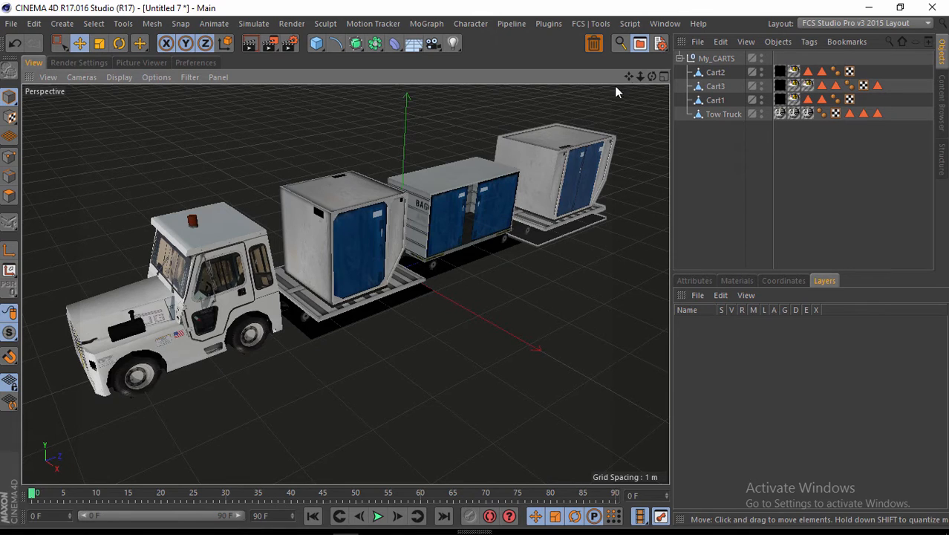
drag(650, 75, 646, 76)
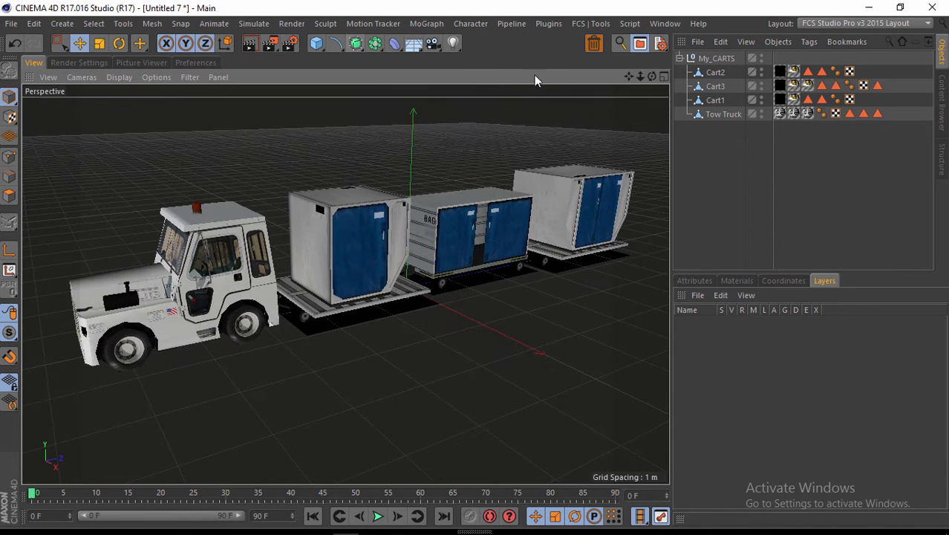
- Add a null object to the scene and set its display to Cube with XY orientation
click(679, 58)
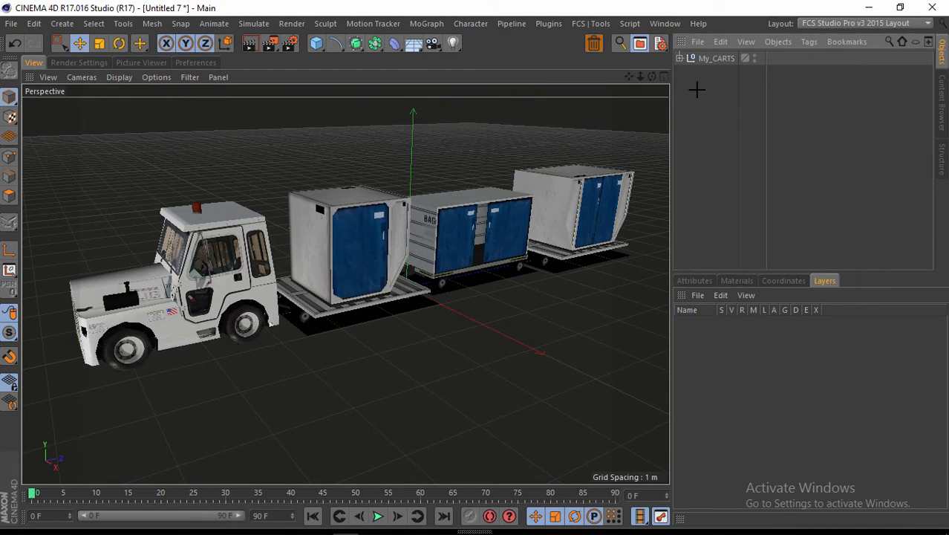
click(317, 45)
click(355, 62)
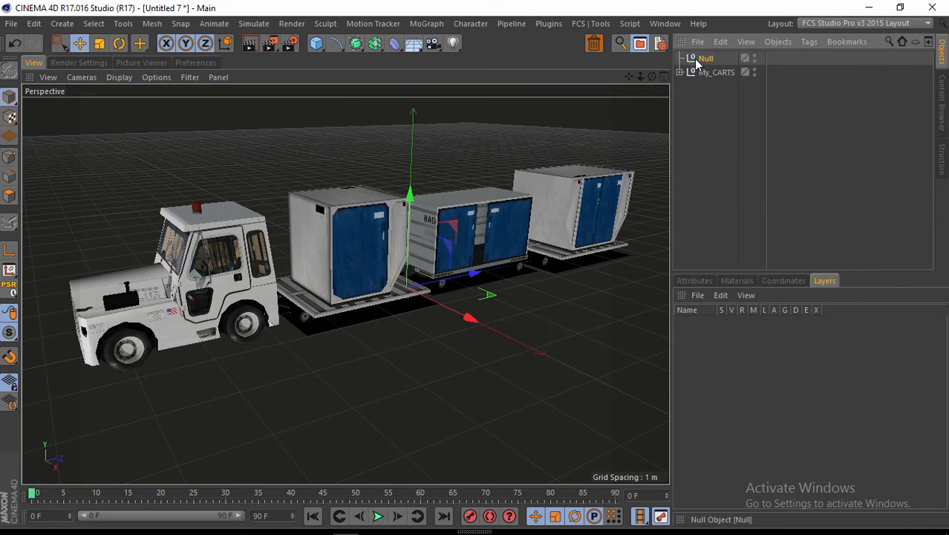
click(695, 281)
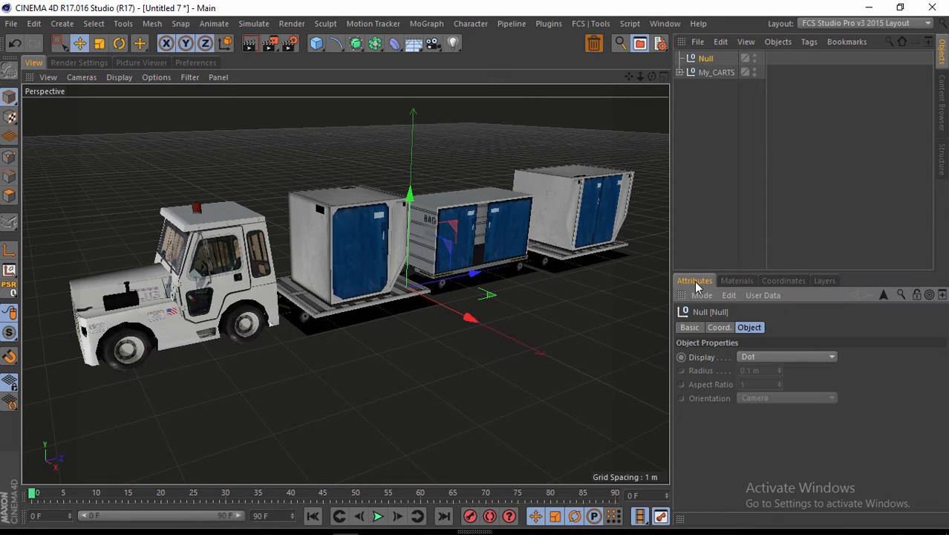
click(762, 357)
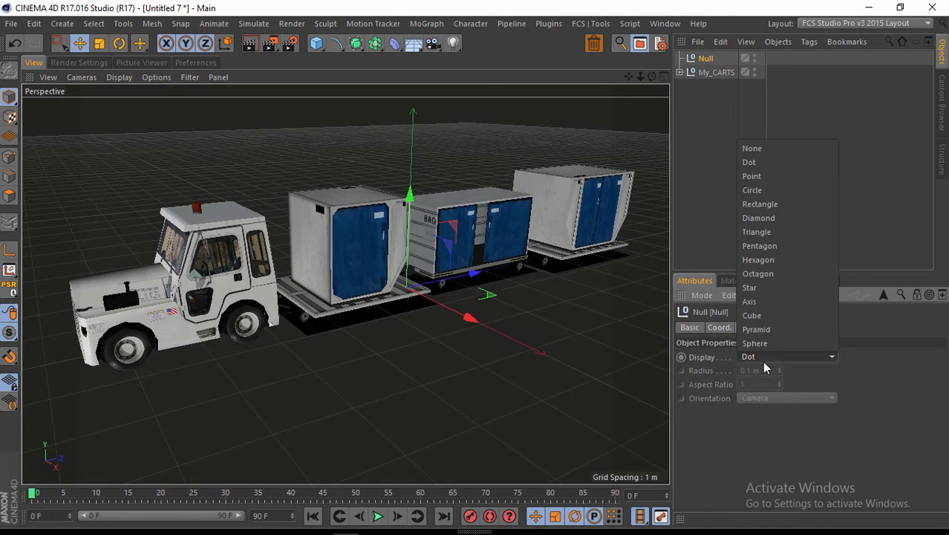
click(752, 315)
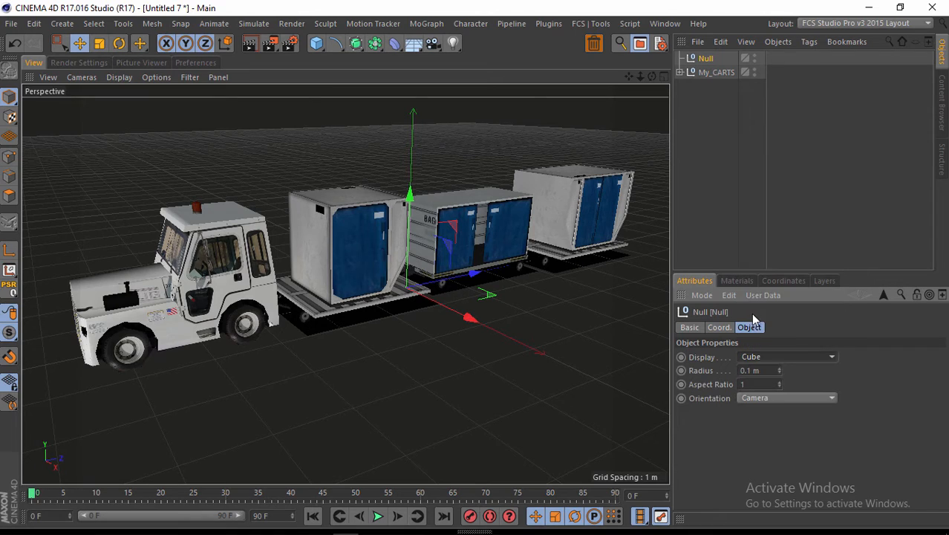
click(779, 398)
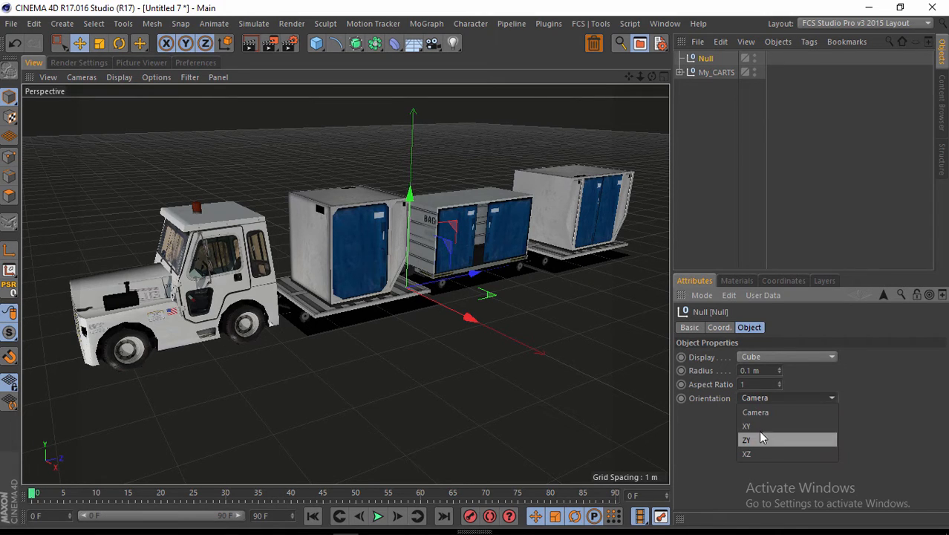
click(753, 427)
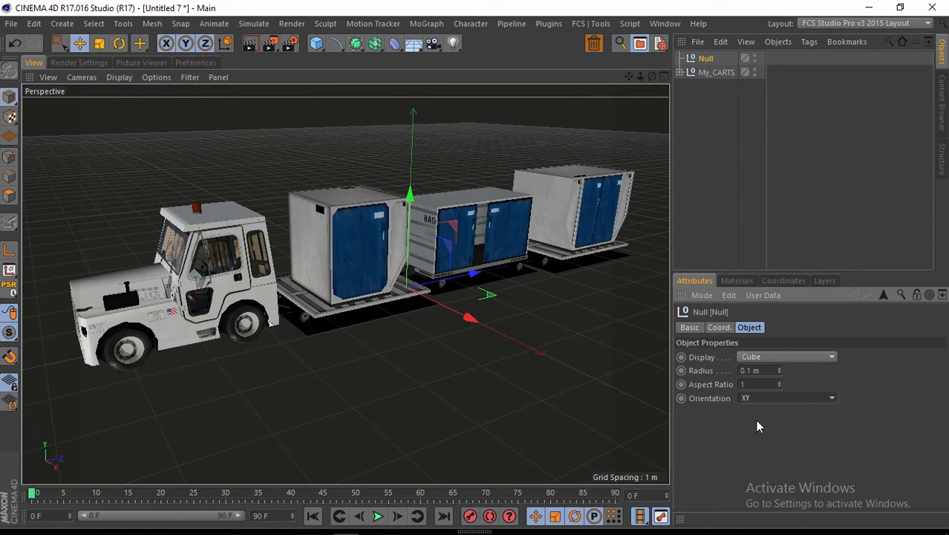
- Enlarge the null's cube display to a radius of 1.1 m
click(779, 382)
drag(778, 382, 780, 383)
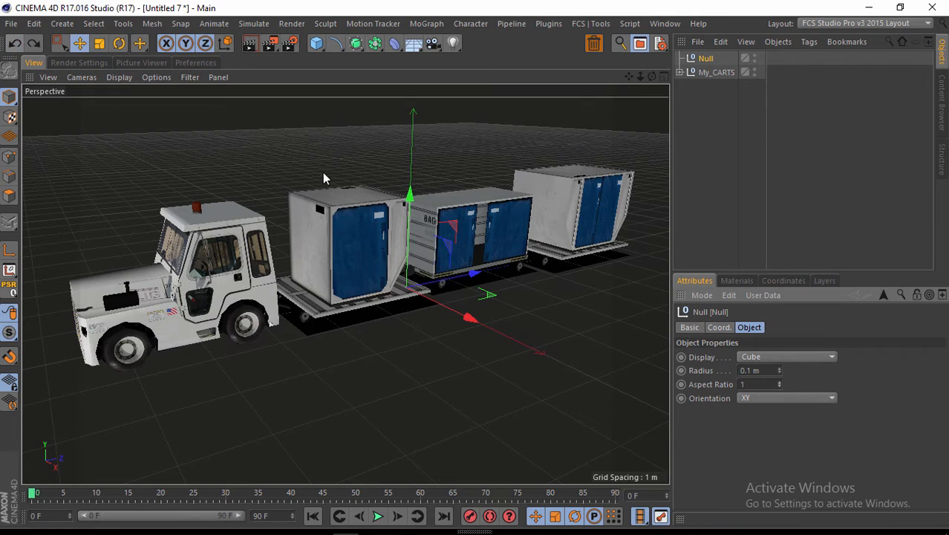
drag(777, 368, 777, 366)
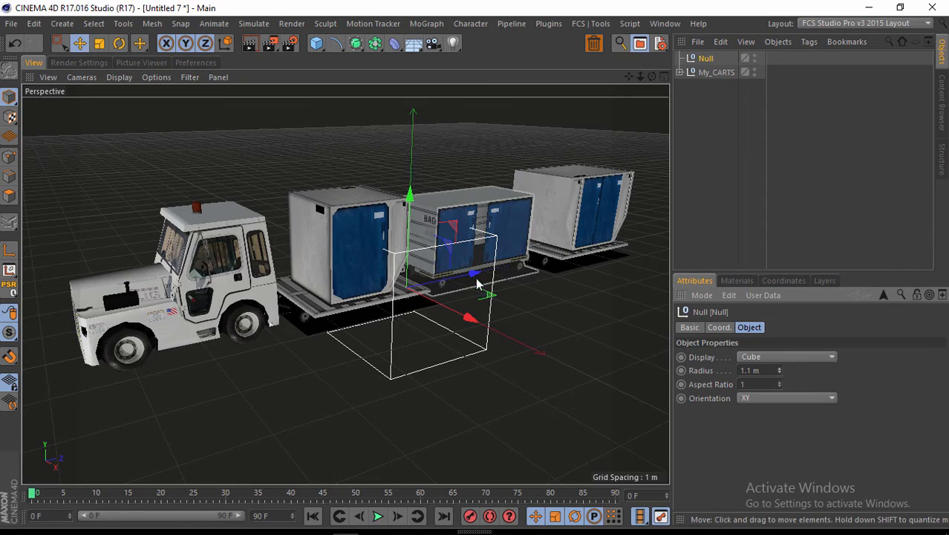
- Shift the cube null along the Z axis so it is centred on the first cart behind the tow truck
drag(477, 284, 426, 294)
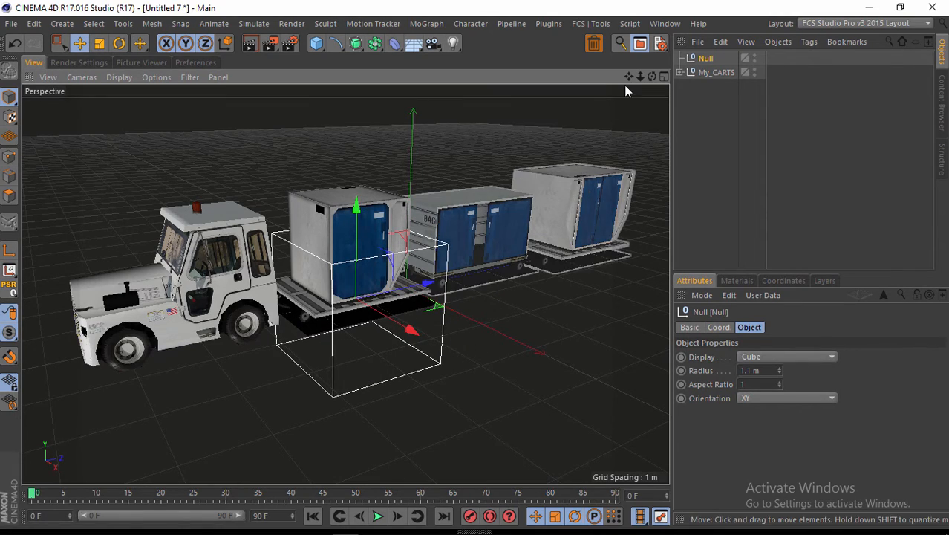
alt+drag(476, 268, 477, 268)
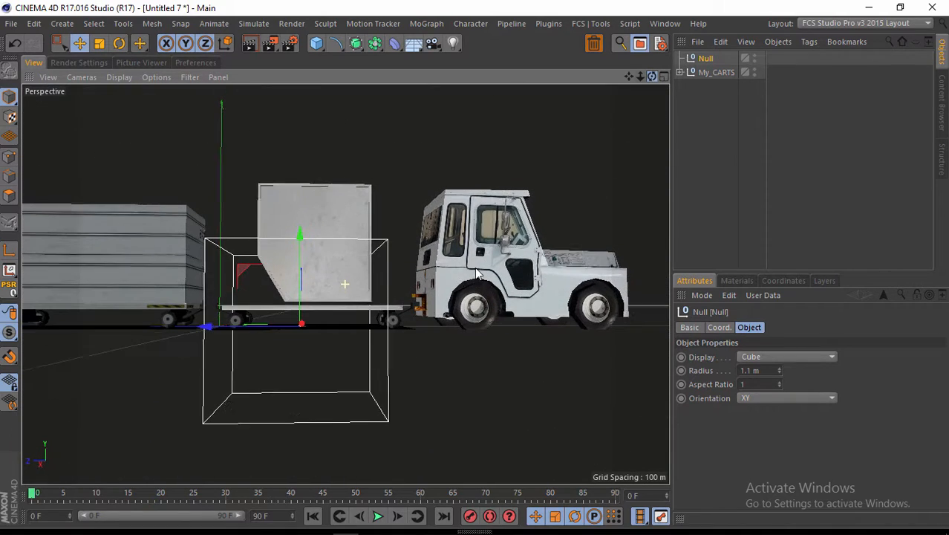
drag(207, 325, 223, 325)
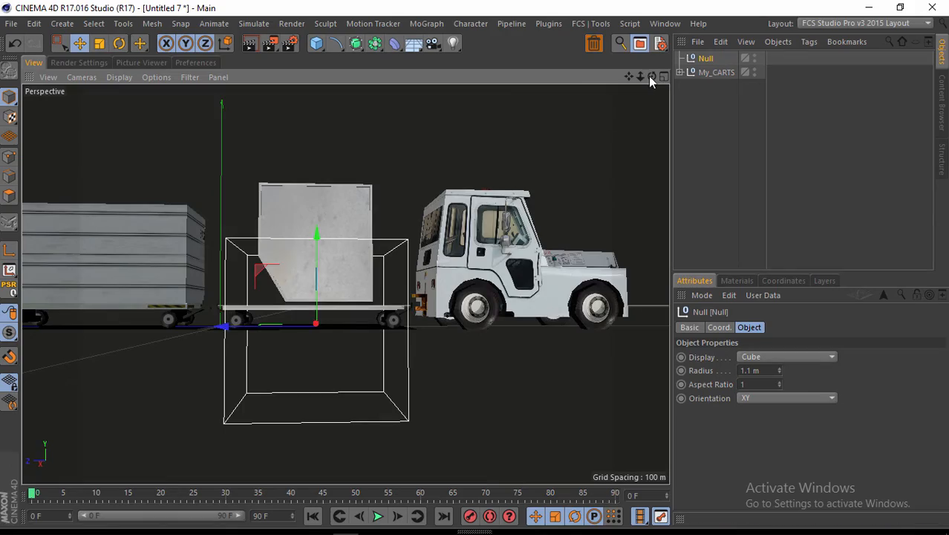
drag(651, 78, 482, 231)
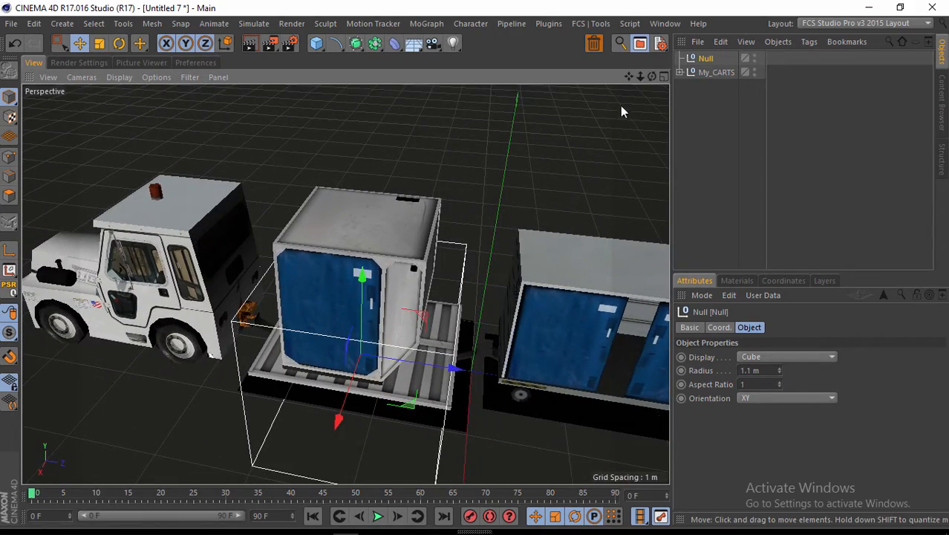
drag(642, 78, 474, 267)
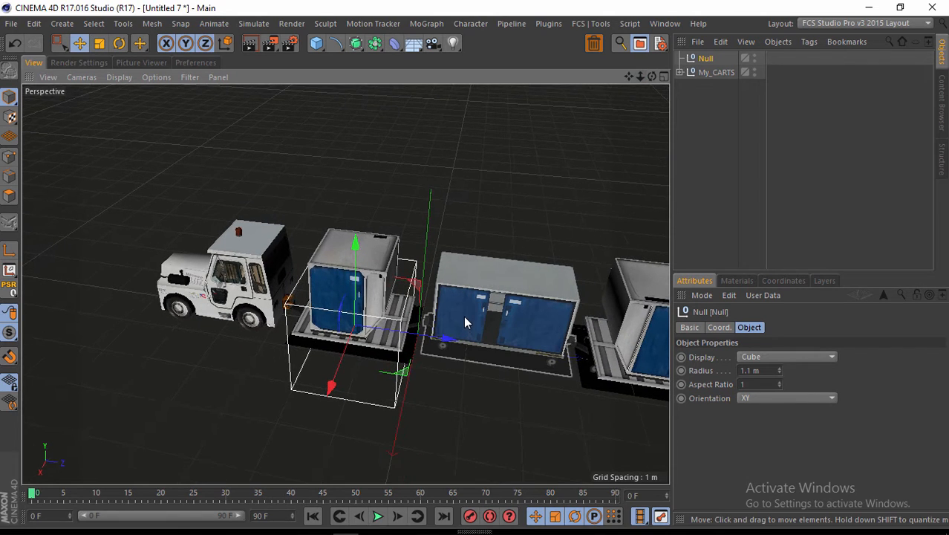
- In the Right view, duplicate the cube null twice along Z, centring one copy on the middle cart and one on the rear cart
click(664, 77)
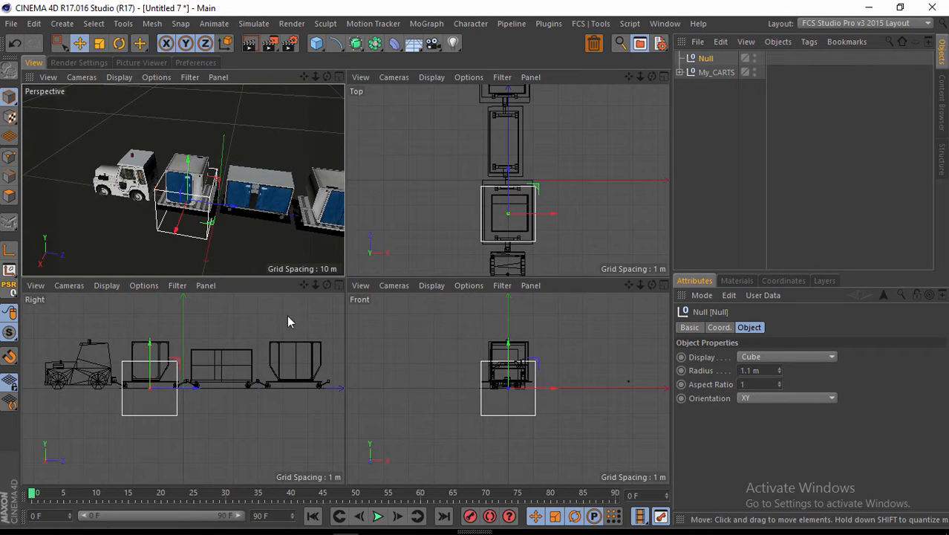
click(337, 287)
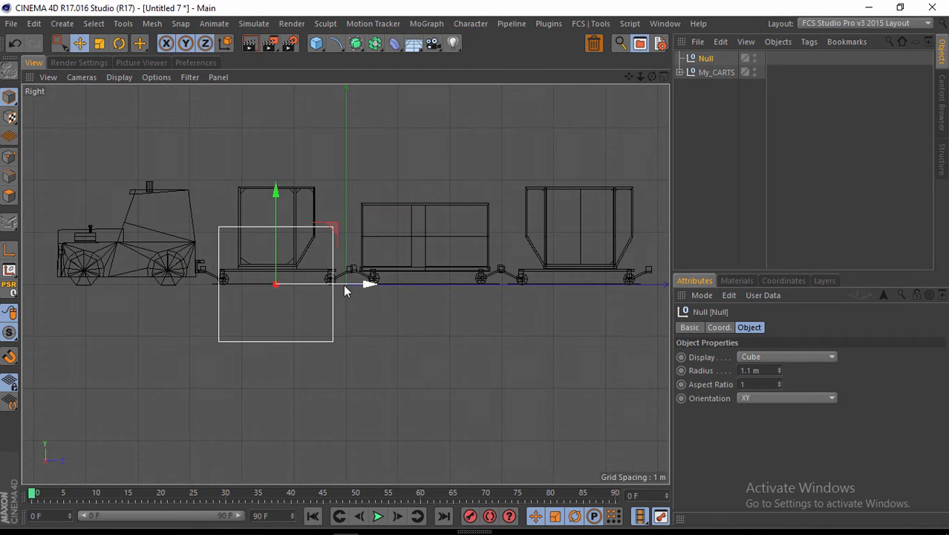
drag(356, 288, 361, 283)
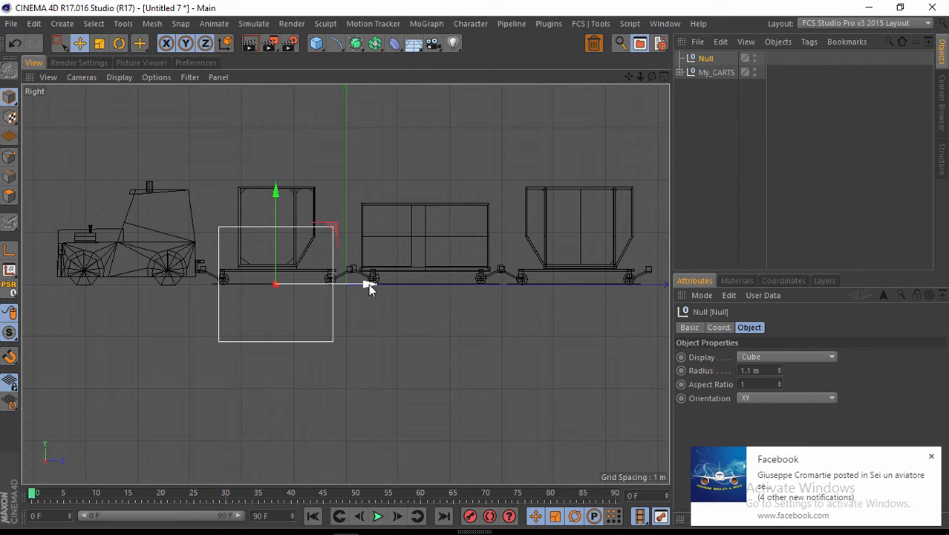
ctrl+drag(368, 284, 668, 286)
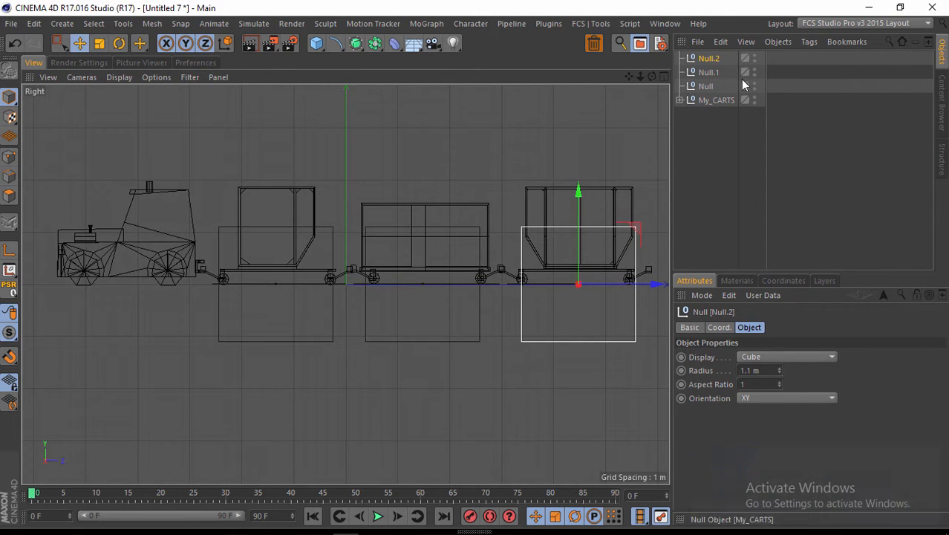
- Duplicate the first cart's null, rename the copy Driver, and move it along Z onto the tow truck
ctrl+drag(704, 89, 711, 100)
double_click(710, 100)
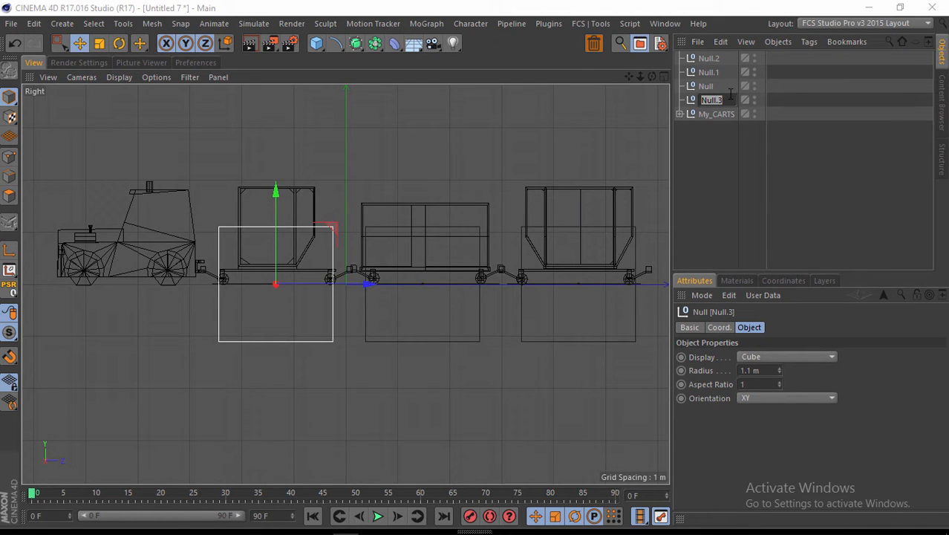
text(Driver)
key(Return)
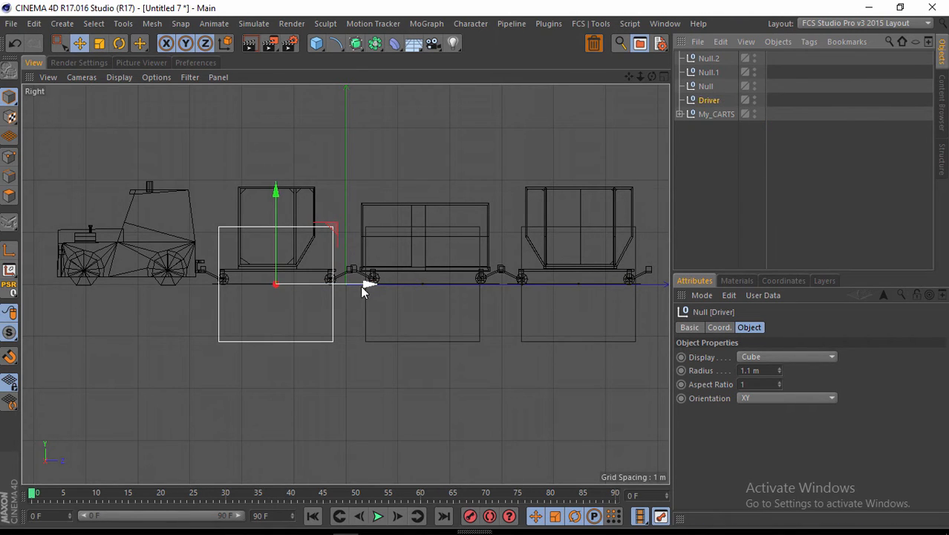
drag(364, 286, 219, 281)
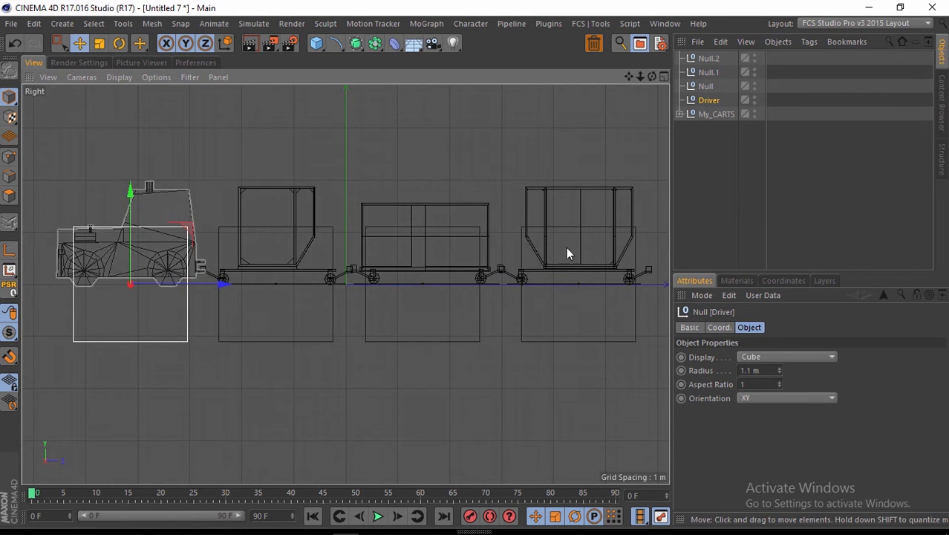
- Parent Tow Truck under Driver, Cart1 under Null, Cart3 under Null.1 and Cart2 under Null.2
click(678, 114)
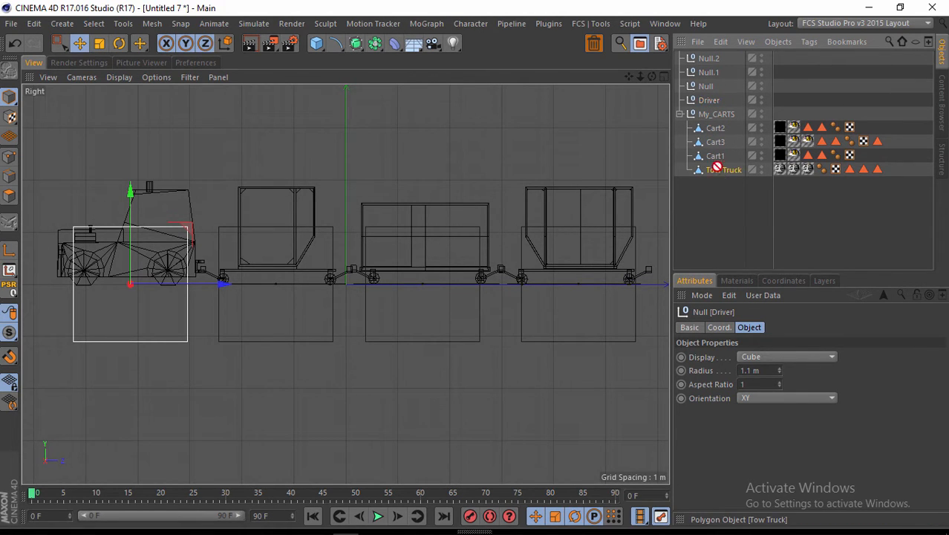
drag(715, 172, 709, 102)
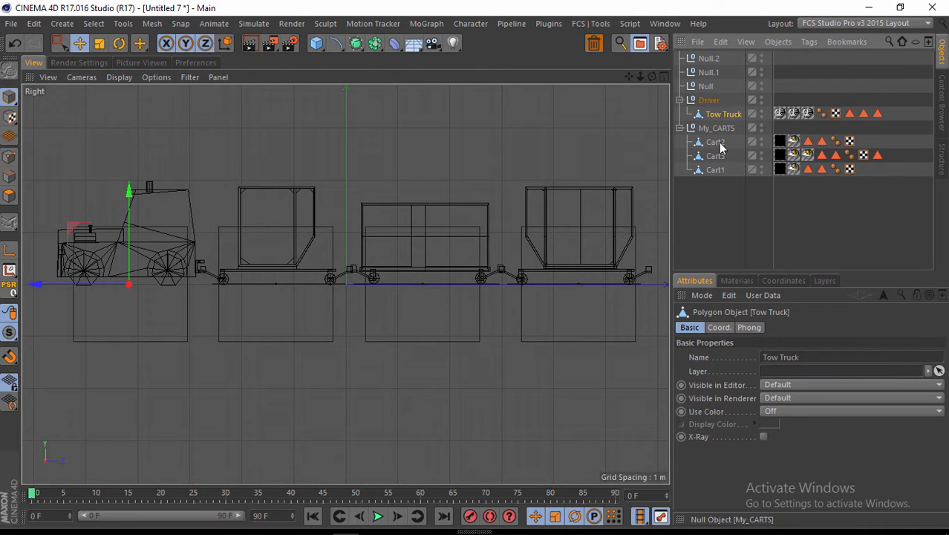
drag(713, 172, 709, 88)
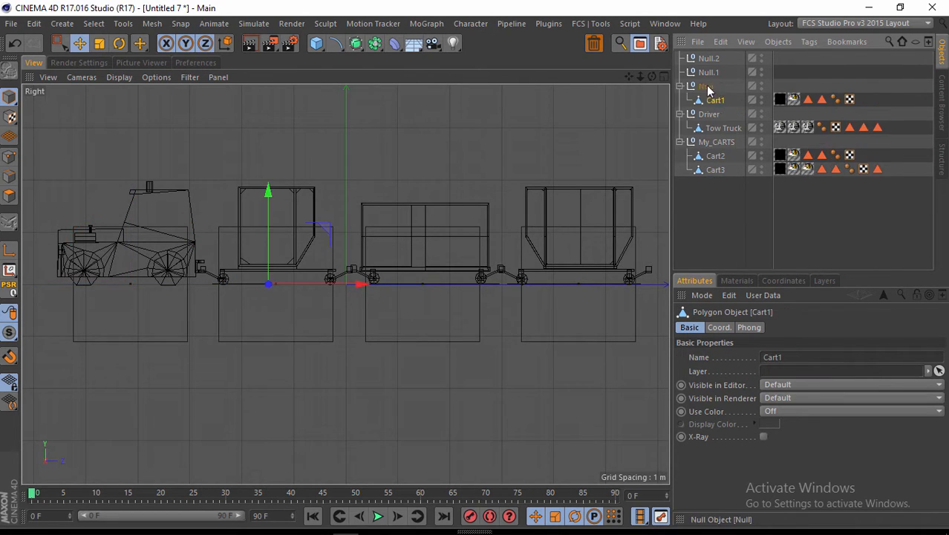
click(715, 170)
drag(715, 170, 708, 75)
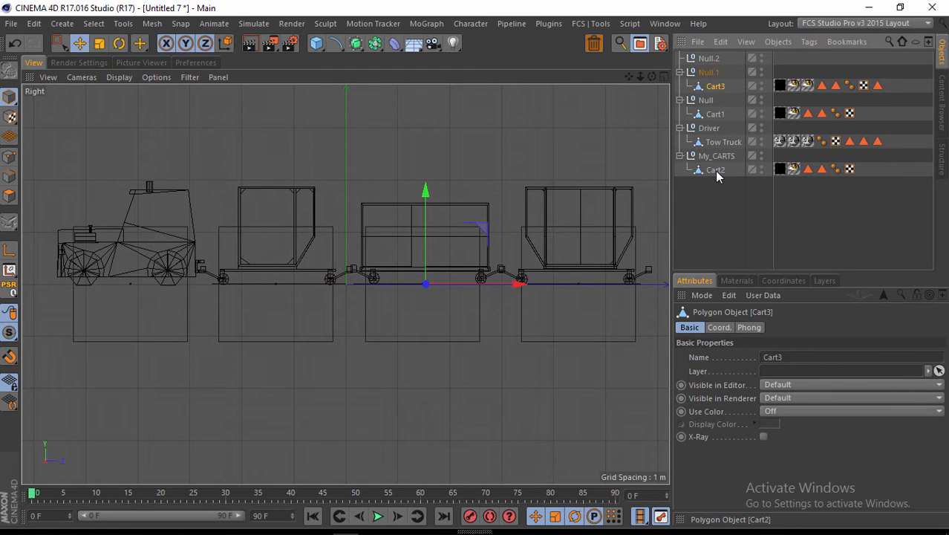
drag(715, 173, 706, 67)
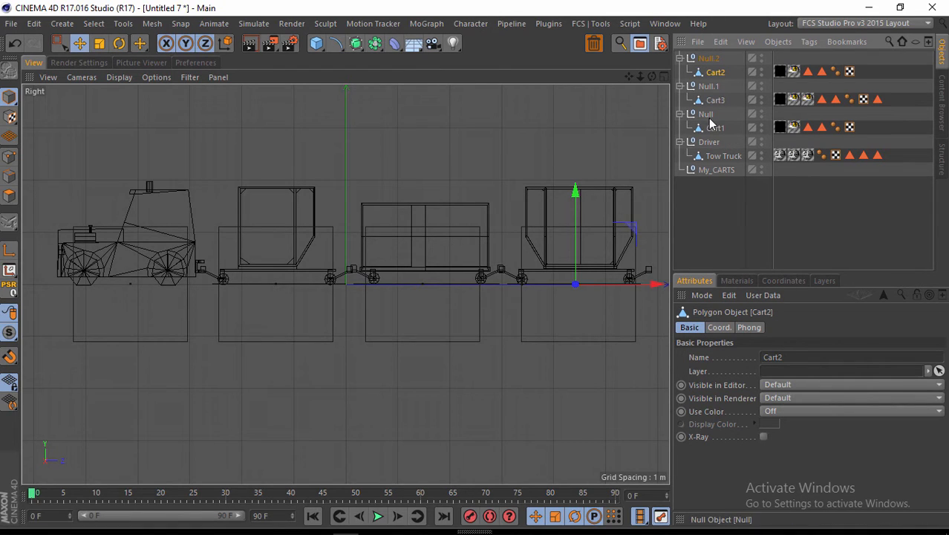
- Collapse the four null groups, place them all inside My_CARTS, and deselect everything
click(679, 142)
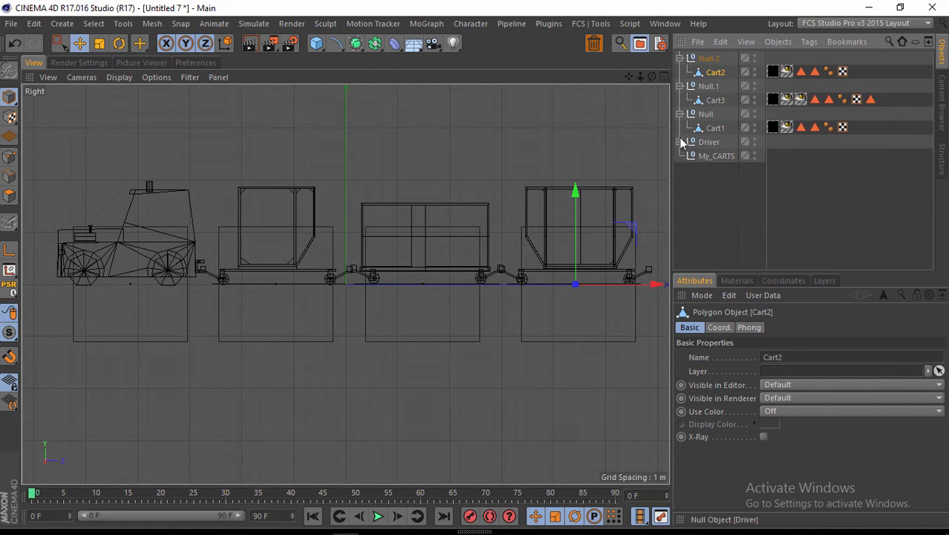
click(680, 113)
click(680, 86)
click(679, 58)
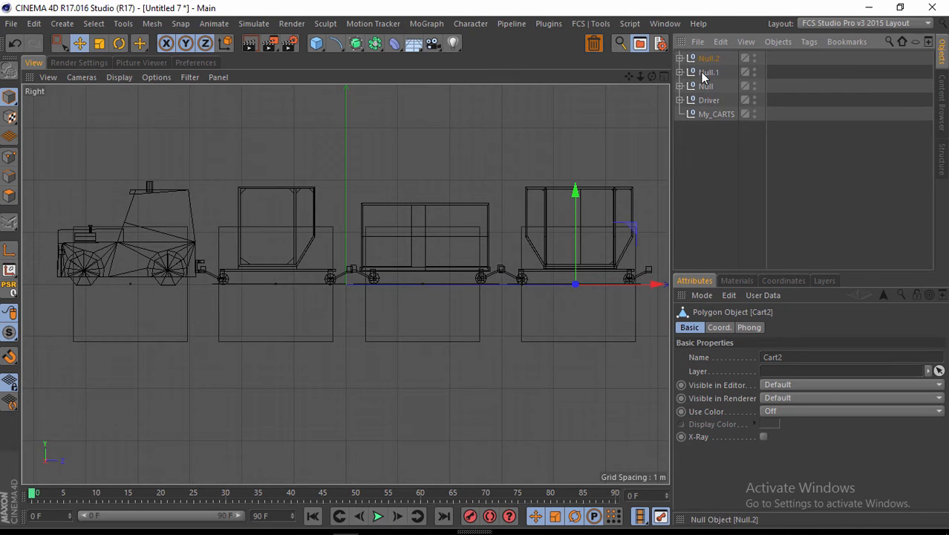
drag(705, 65, 717, 117)
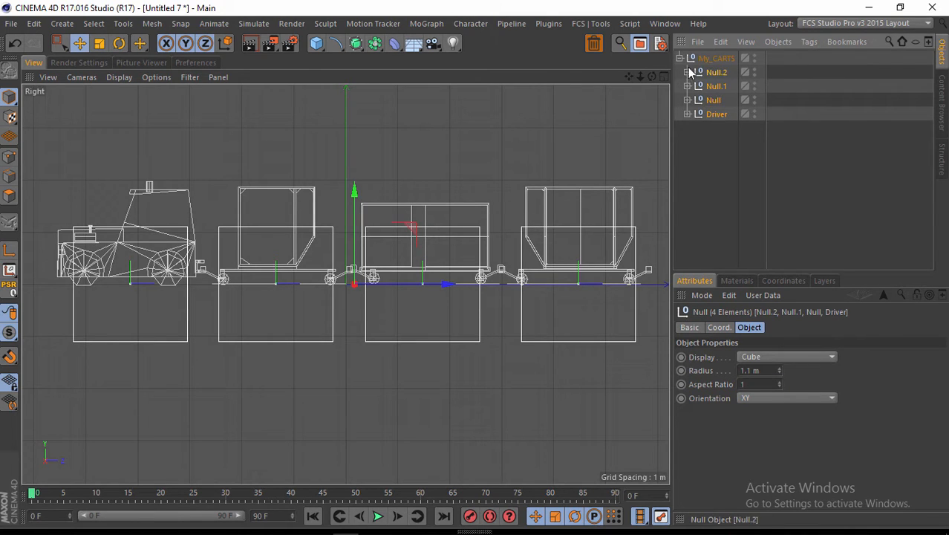
click(680, 58)
click(712, 97)
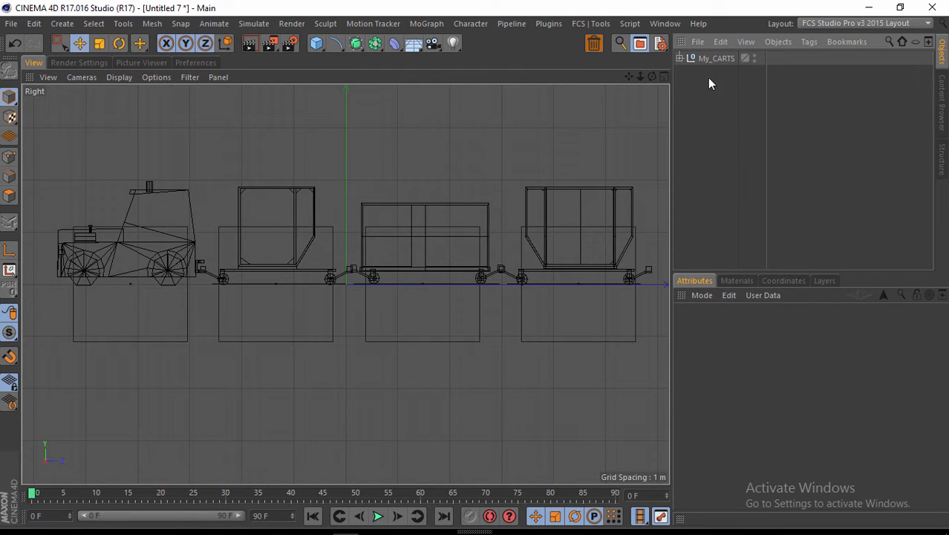
- In the Perspective view, merge the FCS Track Setup preset into the project and expand its hierarchy
click(662, 77)
click(339, 78)
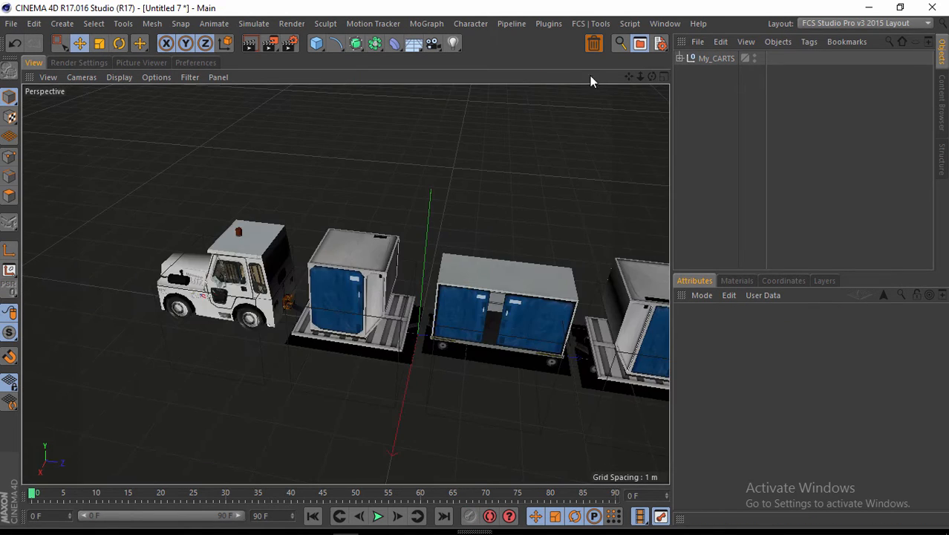
drag(647, 80, 474, 266)
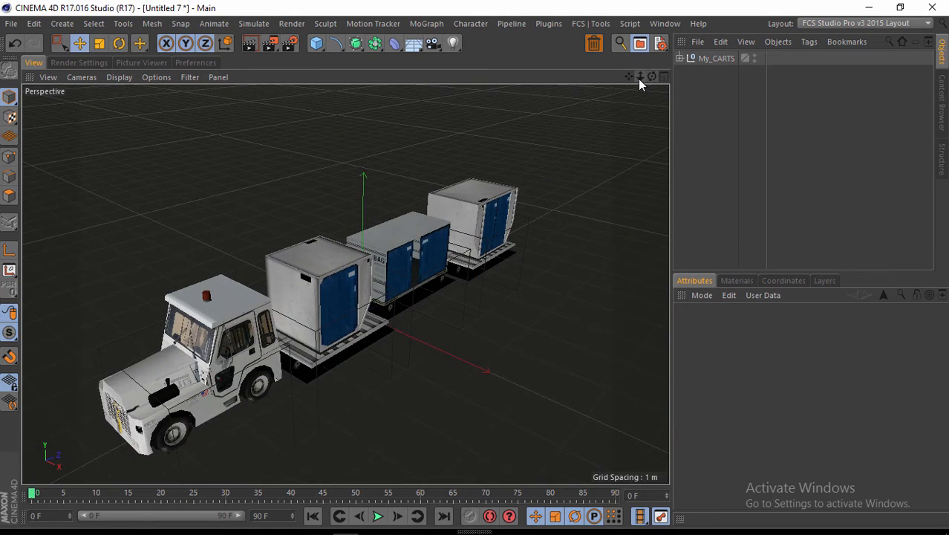
scroll(476, 271, down, 3)
scroll(542, 174, up, 3)
click(253, 400)
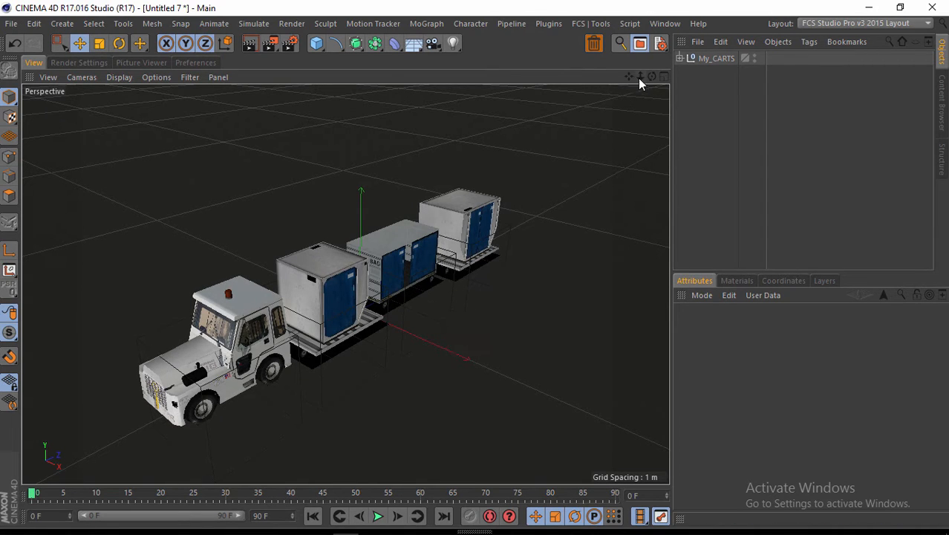
click(590, 24)
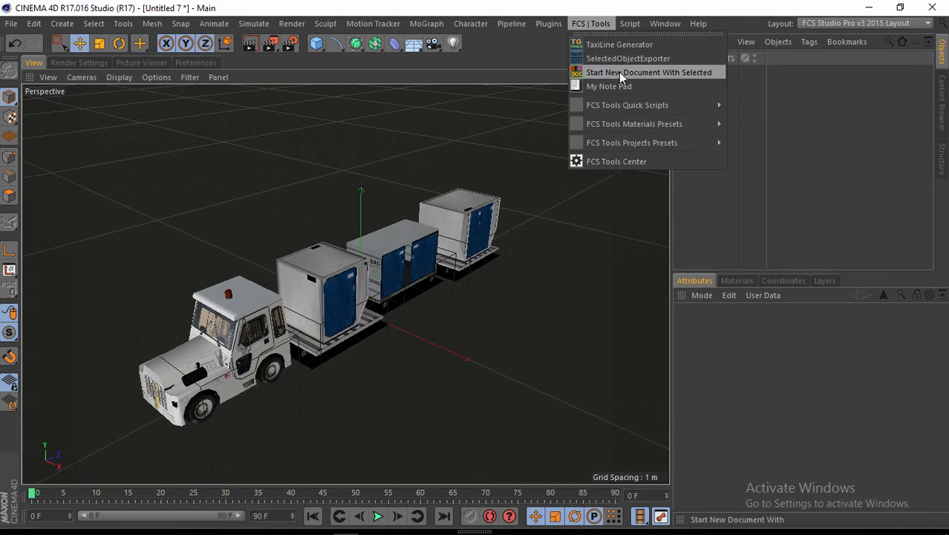
mouse_move(590, 147)
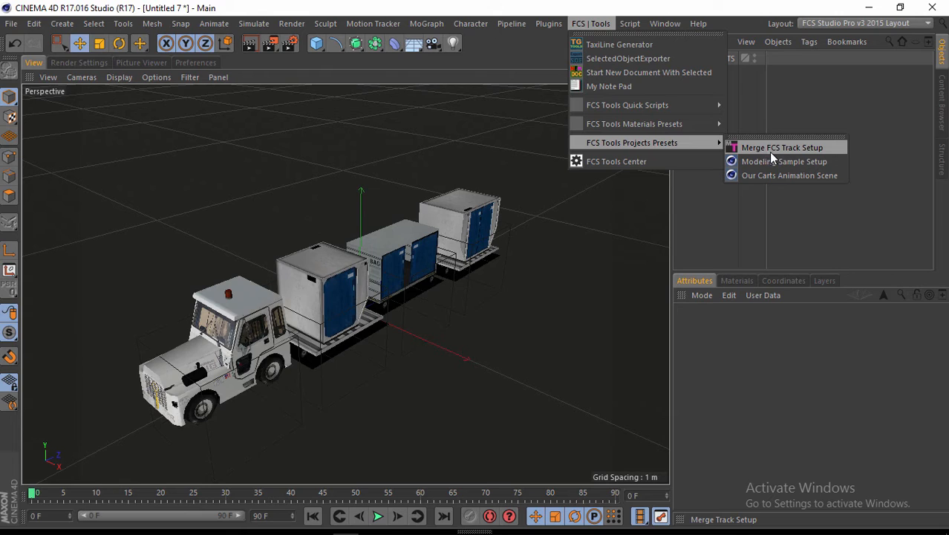
click(803, 148)
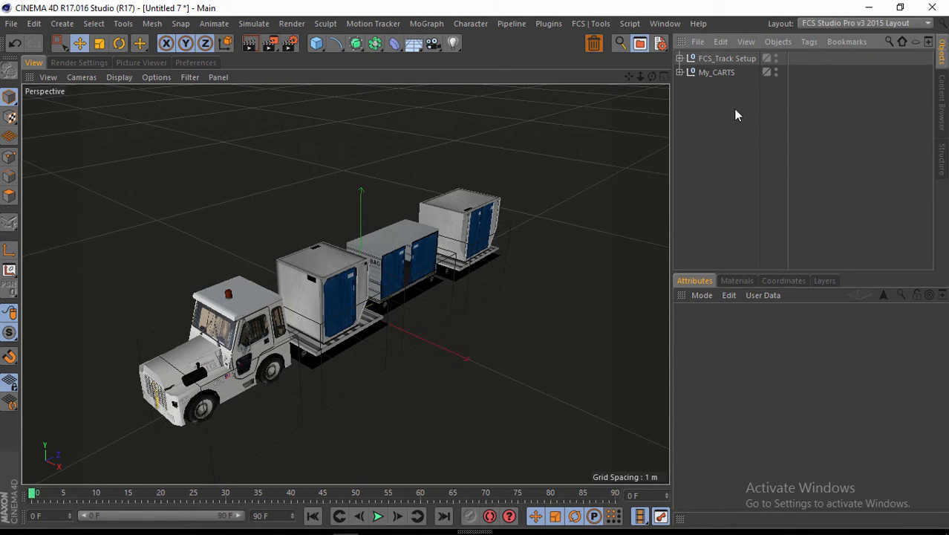
click(679, 59)
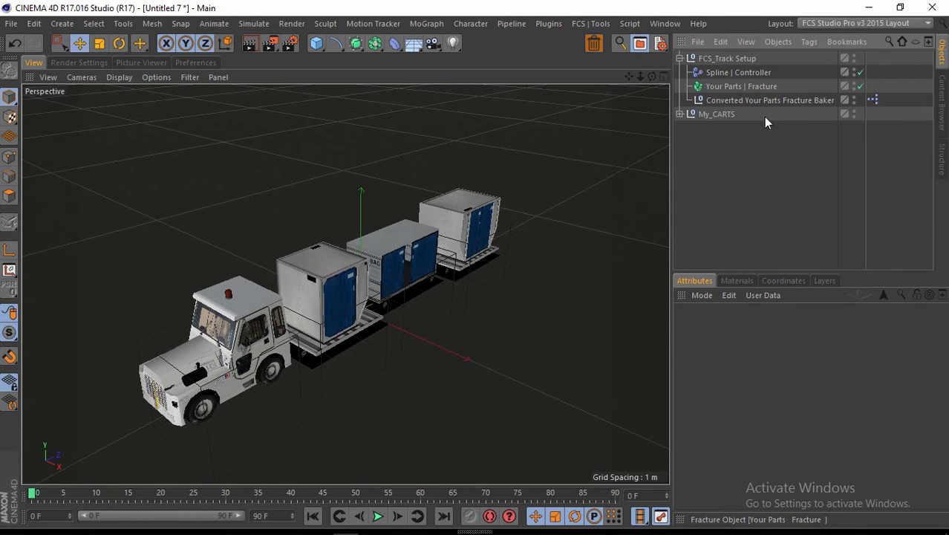
- Duplicate the My_CARTS group, then hide the original and place it beneath the copy
drag(626, 76, 475, 267)
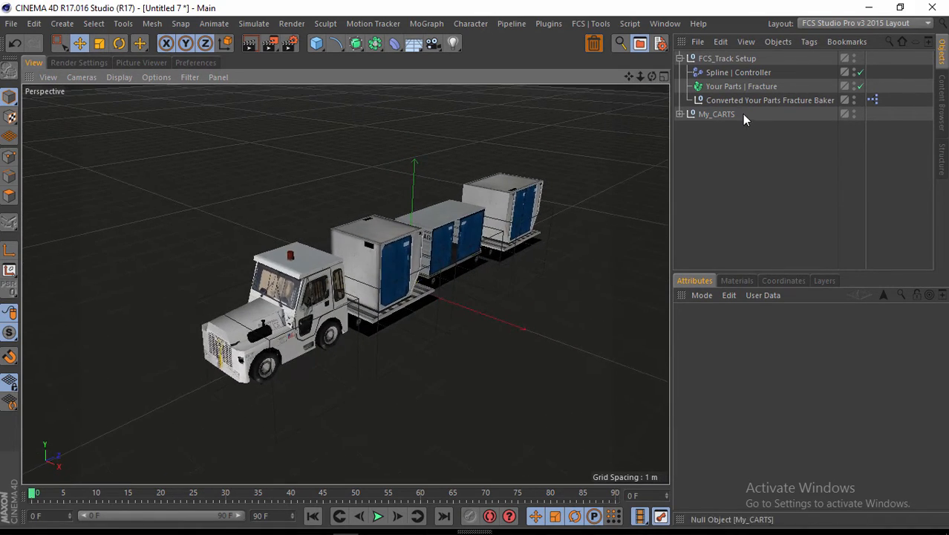
click(679, 115)
click(679, 115)
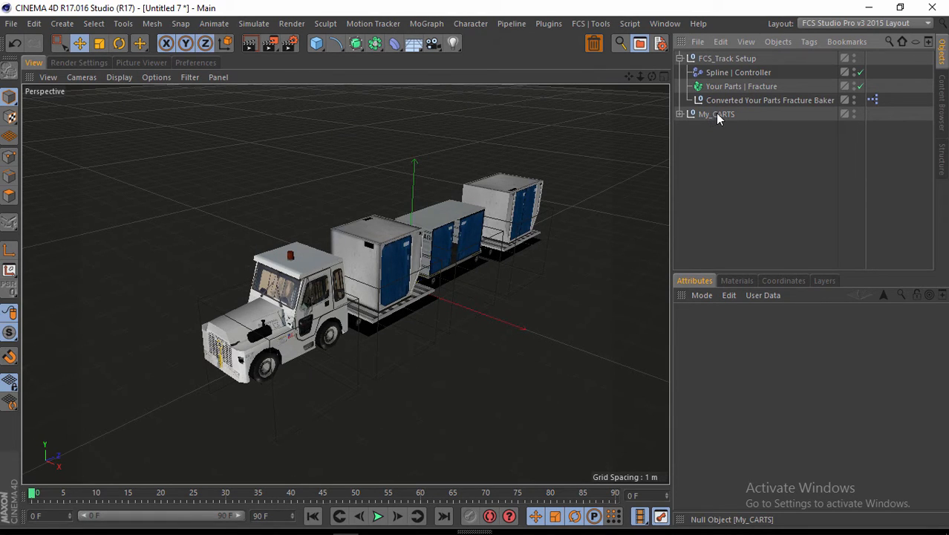
ctrl+drag(717, 113, 738, 128)
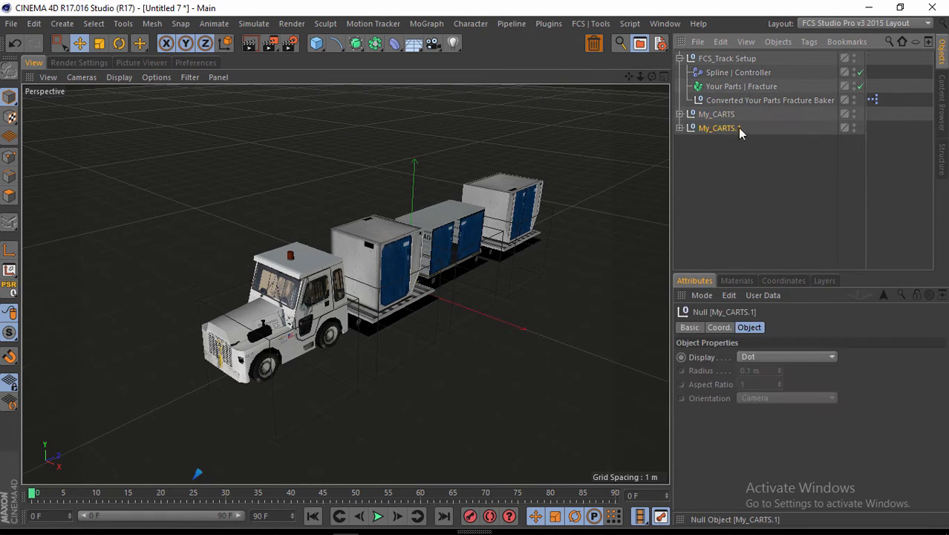
click(854, 112)
drag(724, 115, 727, 137)
- Rename the hidden original group My_CARTS_Backup
double_click(730, 128)
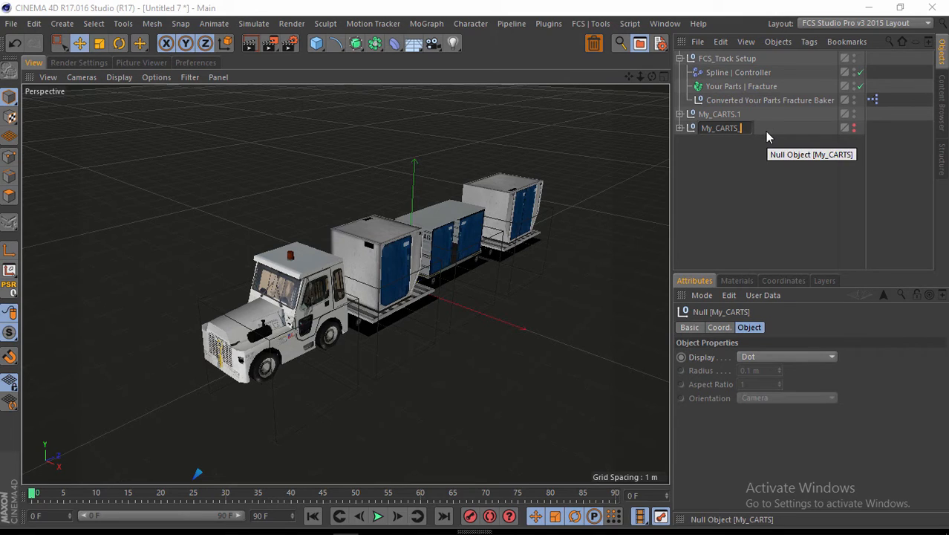
text(_B)
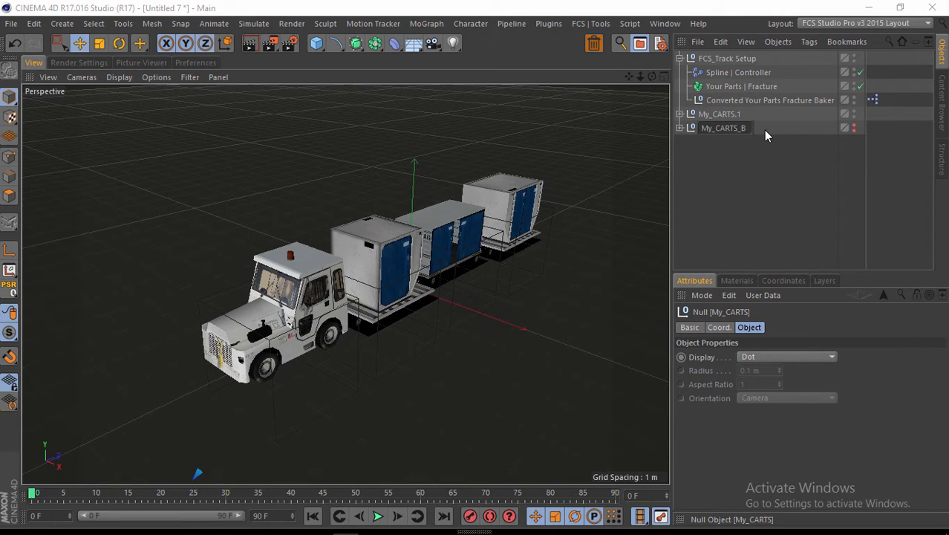
text(ackup)
key(Return)
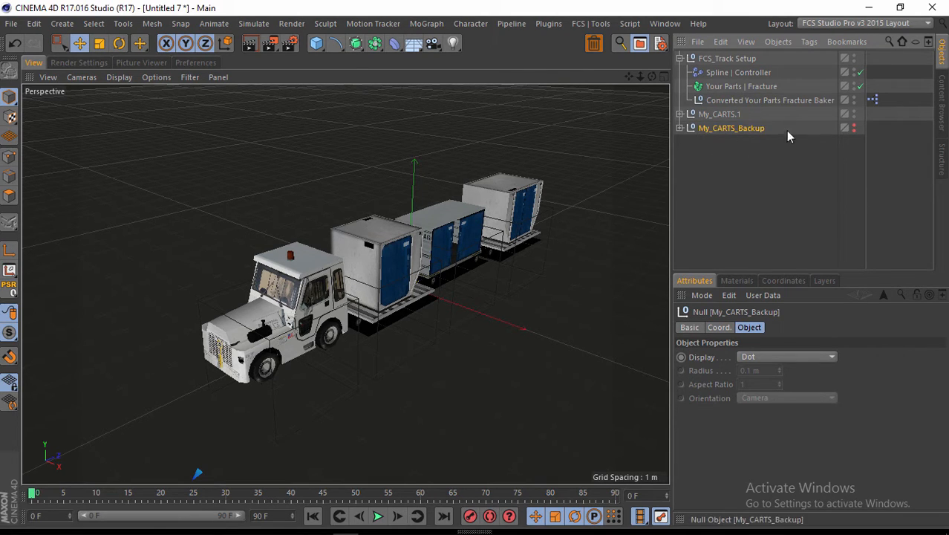
- Move Null.2, Null.1, Null and Driver from My_CARTS.1 into Your Parts | Fracture
click(679, 114)
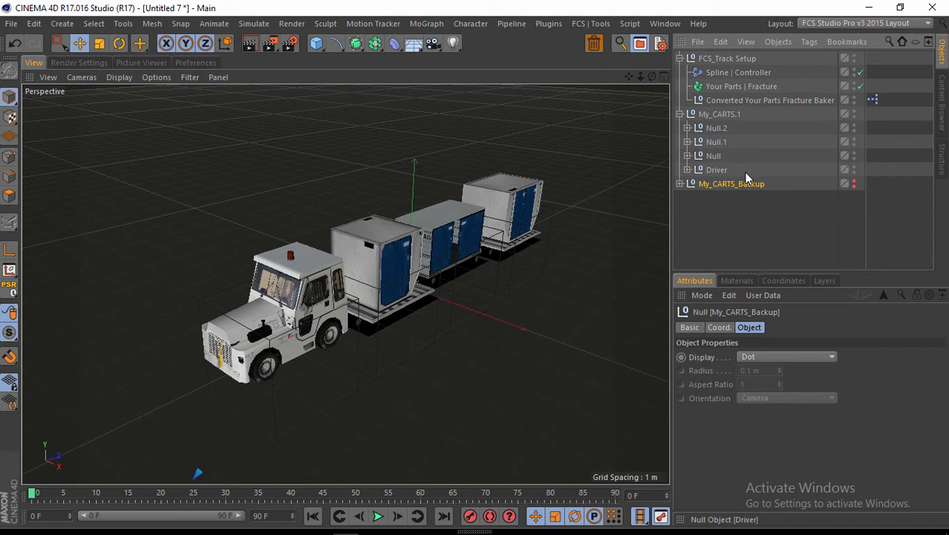
drag(746, 173, 741, 89)
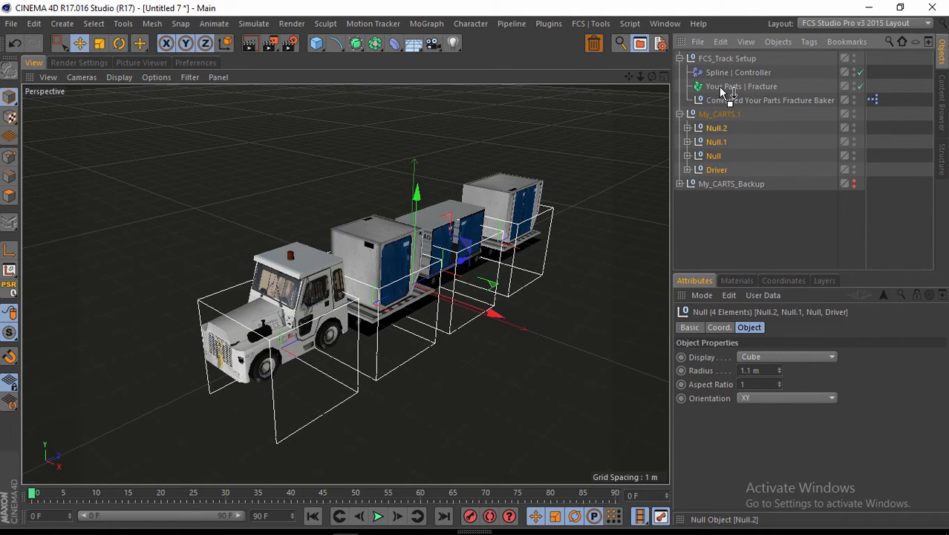
drag(730, 86, 732, 87)
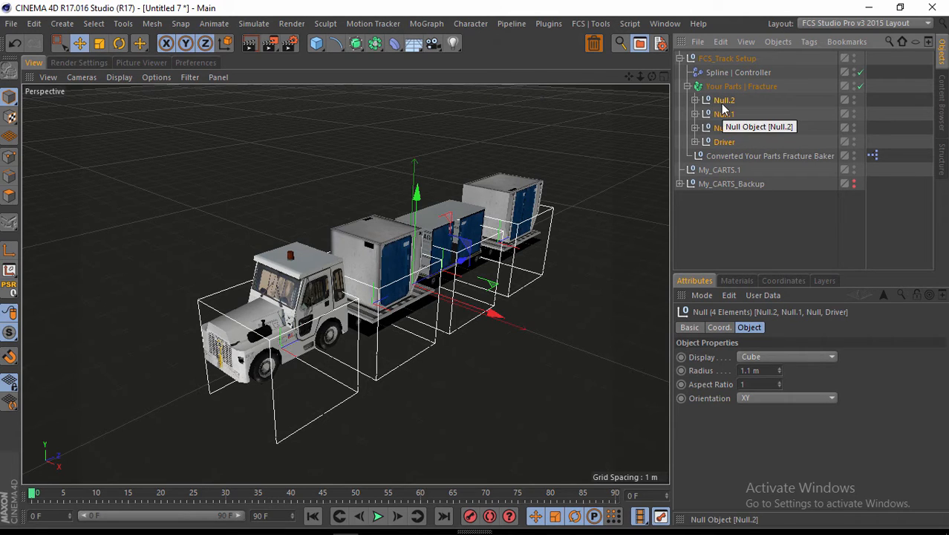
- Copy the four nulls into Converted Your Parts Fracture Baker, then hide and collapse that group
drag(722, 107, 746, 158)
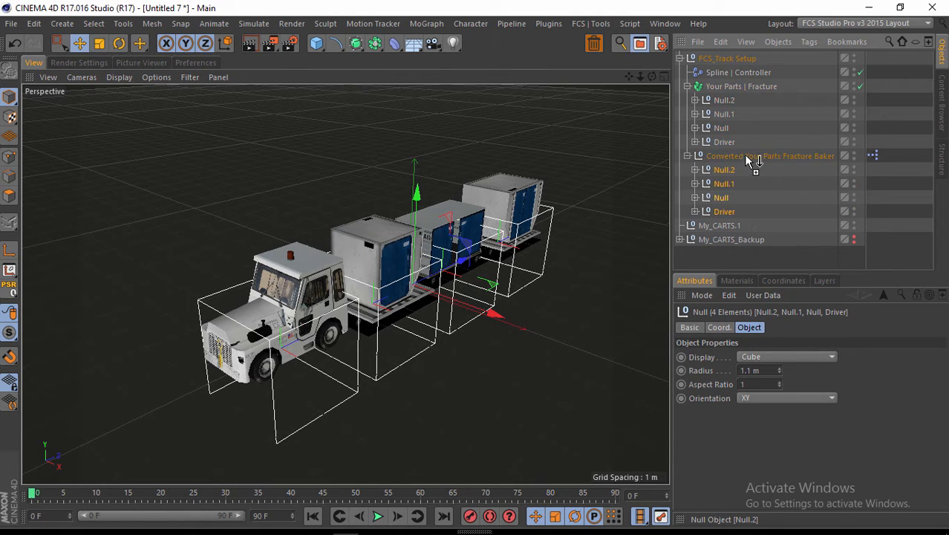
click(735, 155)
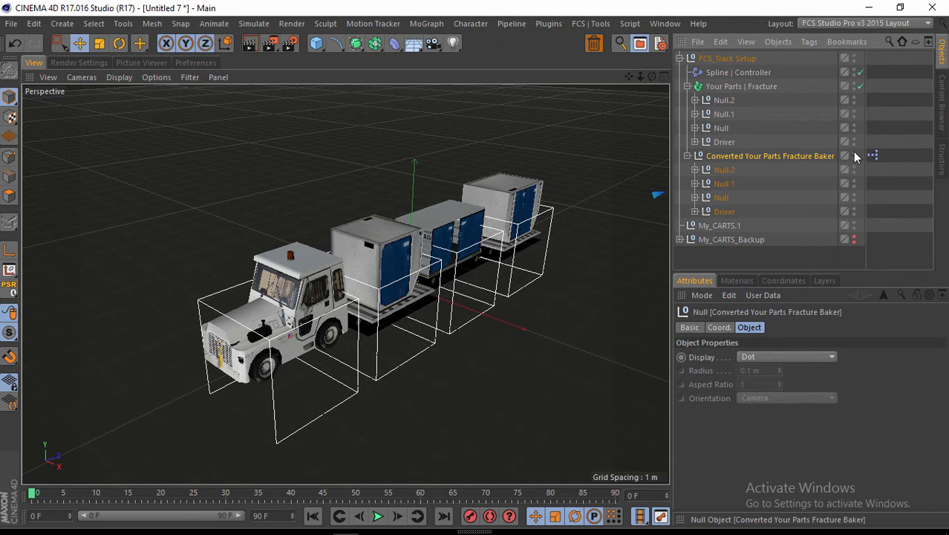
click(688, 156)
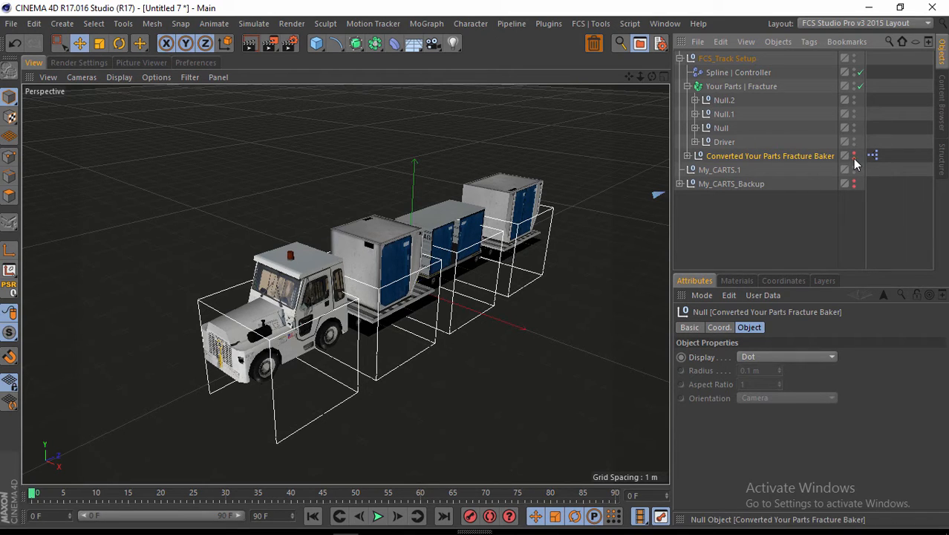
- Delete the empty My_CARTS.1 null
click(708, 172)
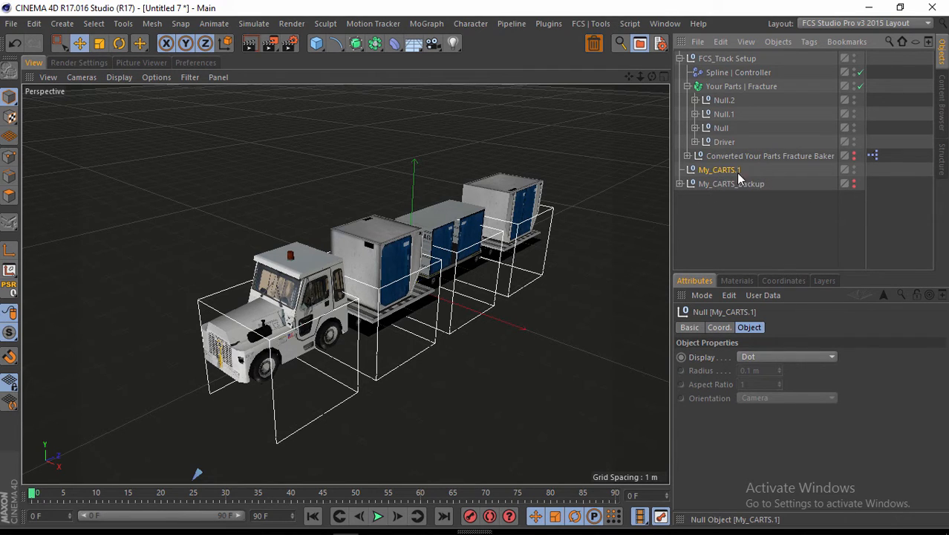
key(Delete)
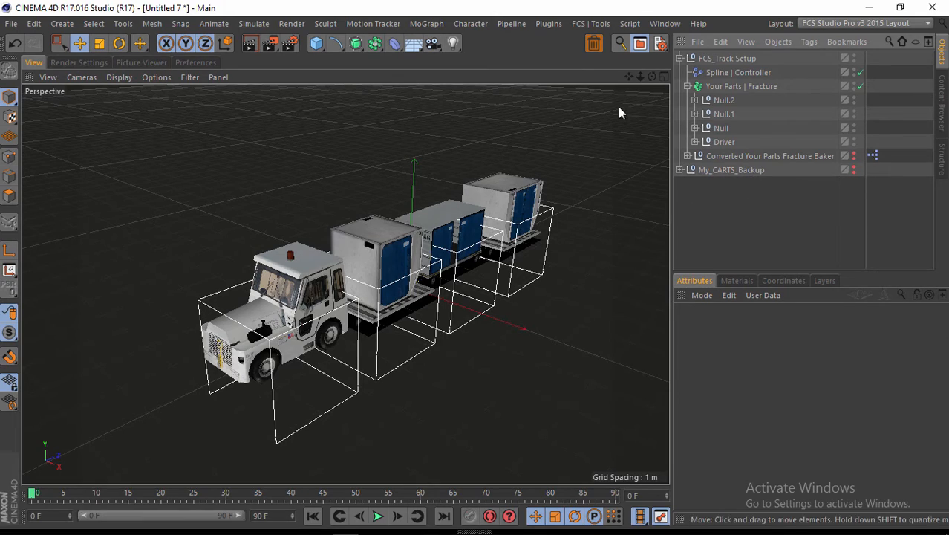
- Switch to the Top view and open the TaxiLine Generator, placing its window clear of the carts
drag(640, 77, 510, 146)
click(663, 76)
click(663, 77)
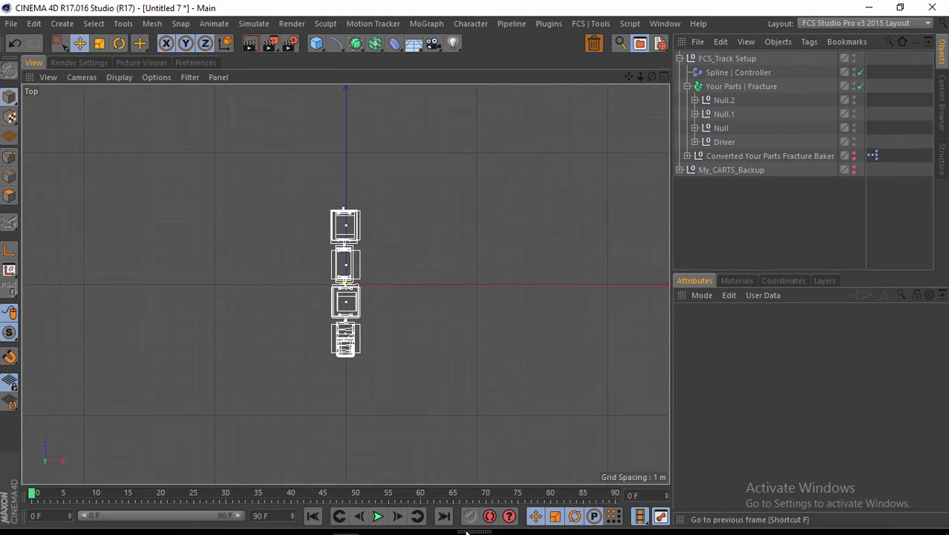
drag(640, 77, 477, 267)
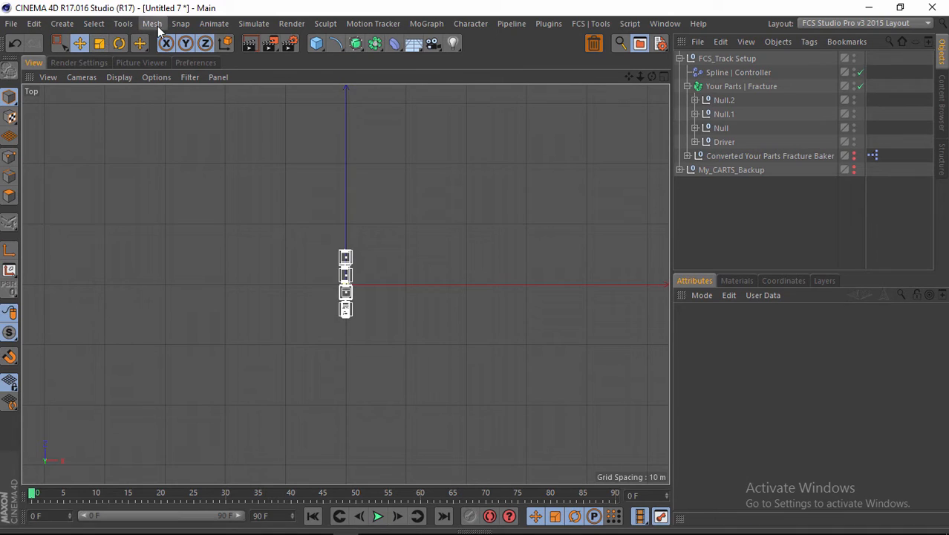
click(120, 24)
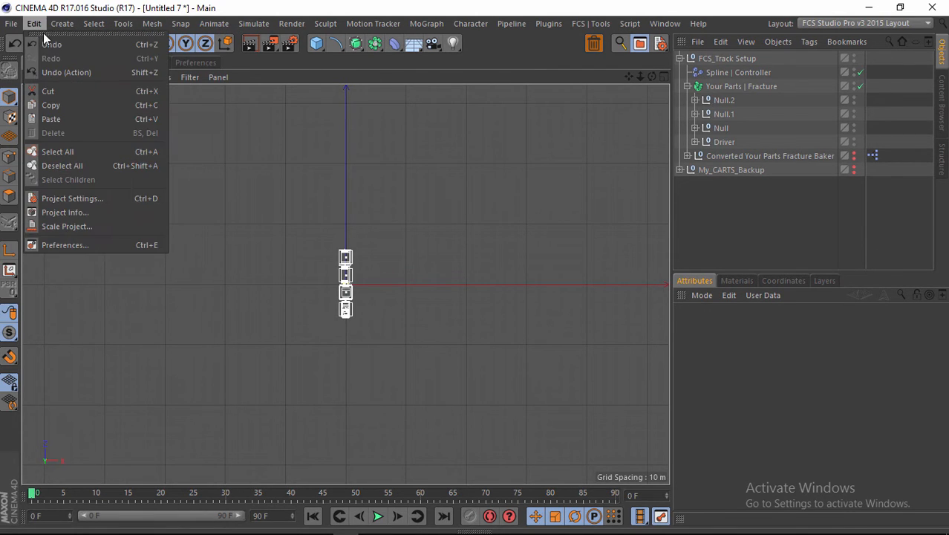
mouse_move(81, 63)
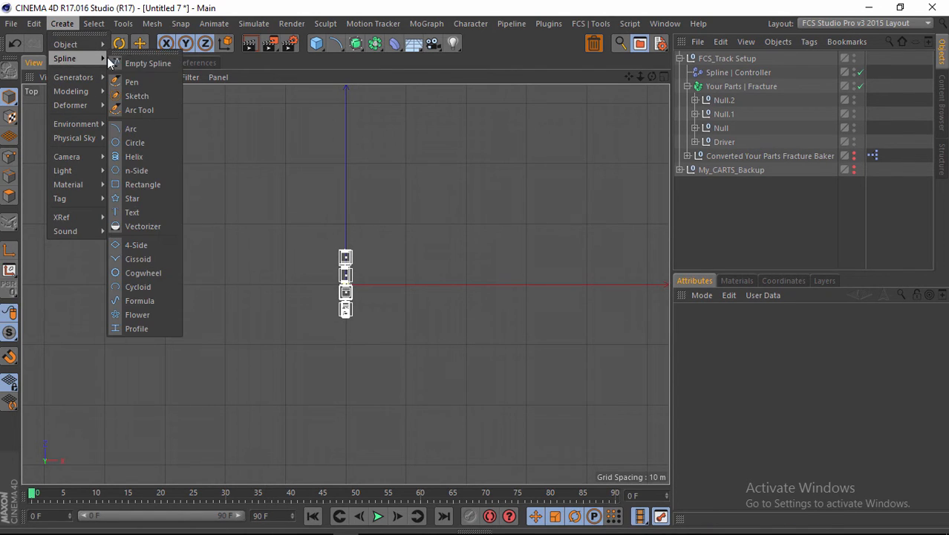
mouse_move(594, 23)
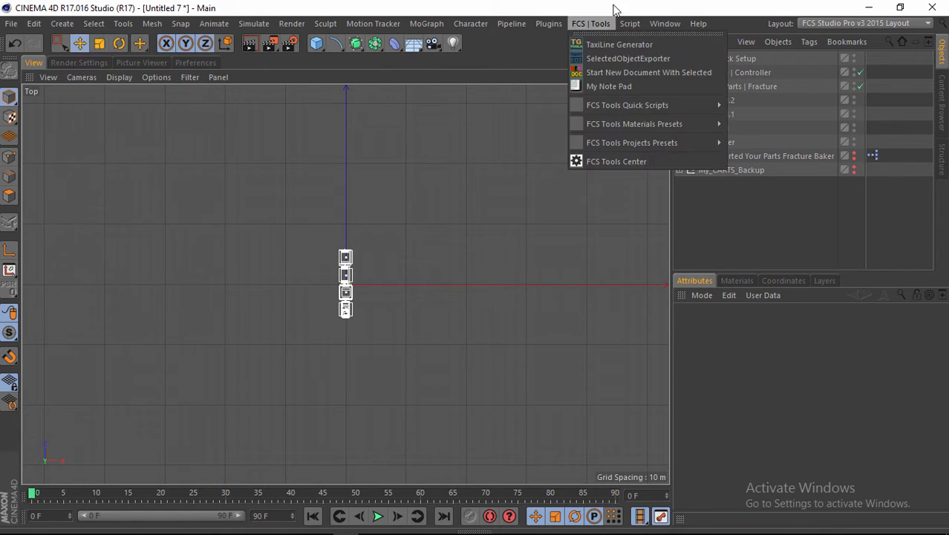
click(594, 44)
drag(553, 95, 573, 81)
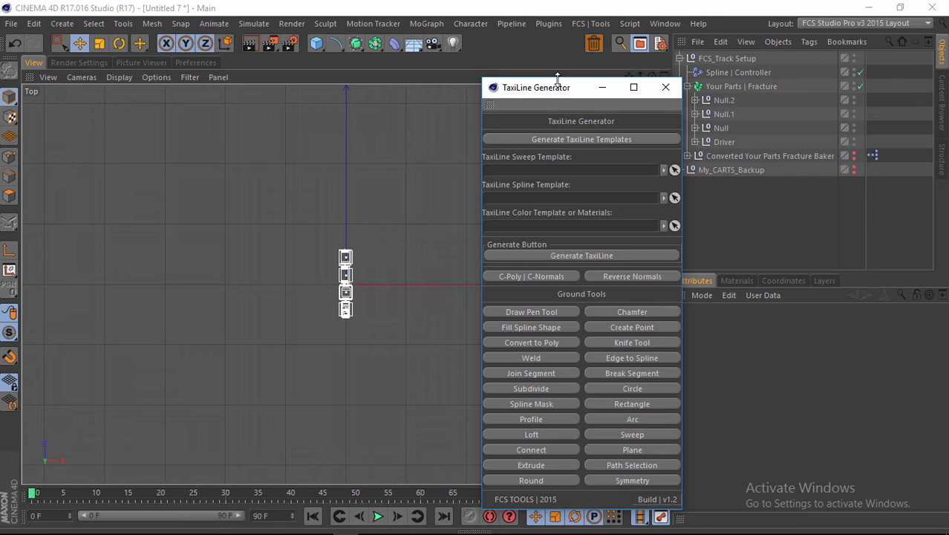
drag(557, 87, 127, 88)
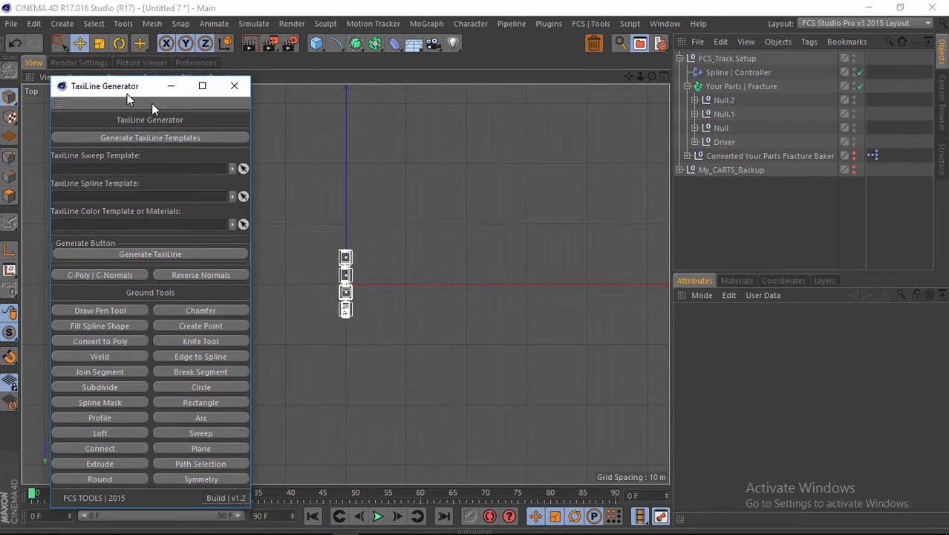
scroll(473, 266, down, 2)
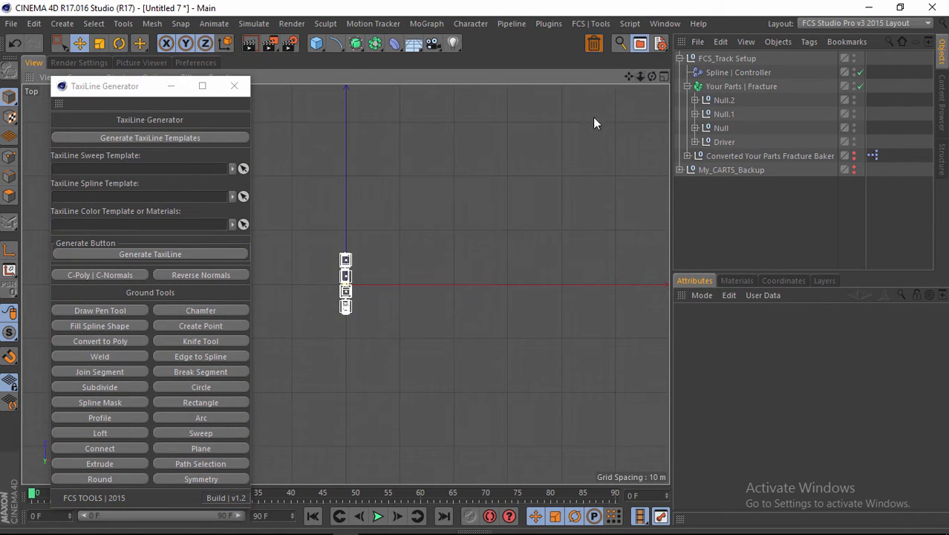
- Start a Bezier spline with the Pen tool at the carts and run its first segment straight down to a corner
click(110, 311)
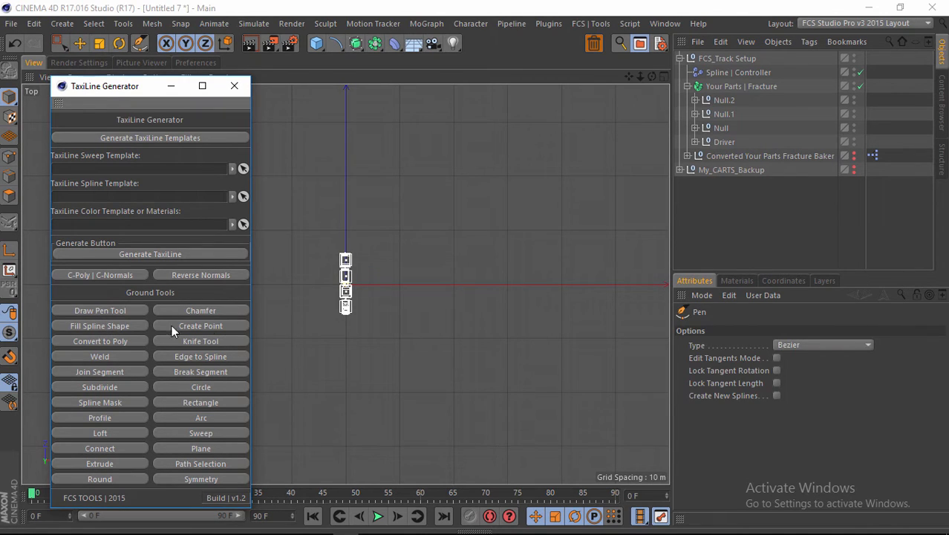
click(346, 292)
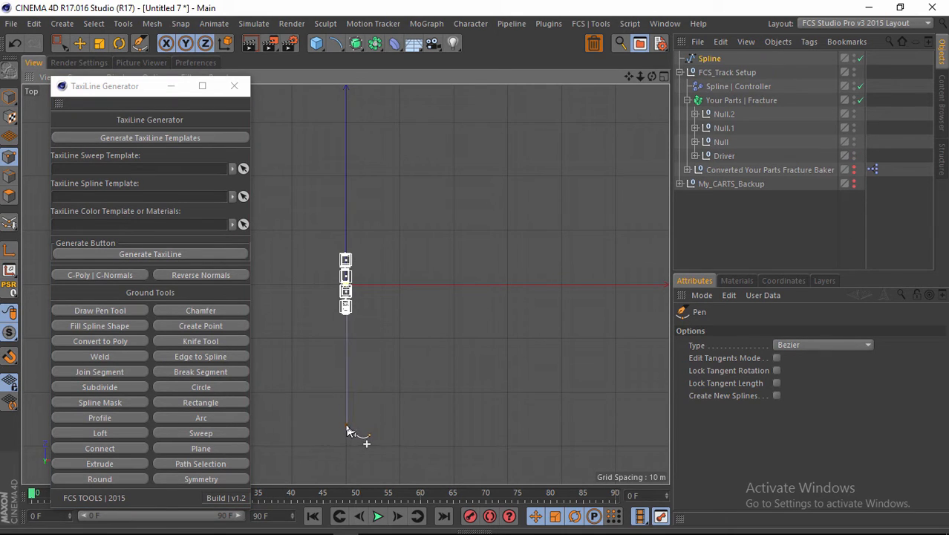
click(347, 426)
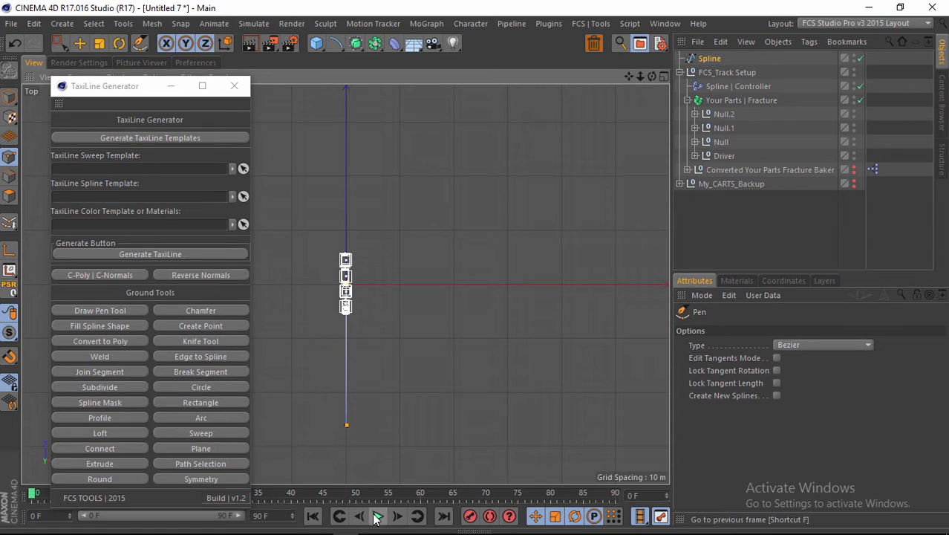
click(15, 43)
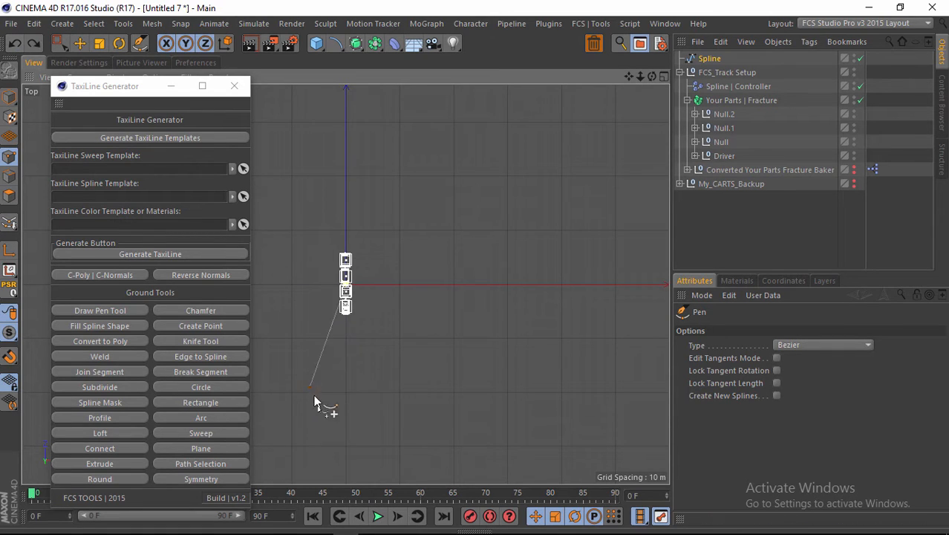
click(345, 466)
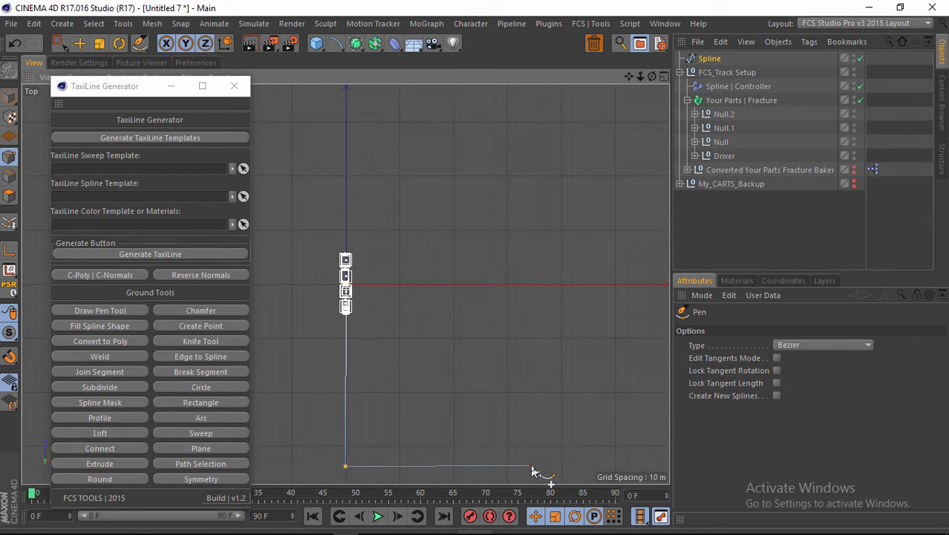
- Extend the spline around the right side, through an angled corner and two U-shaped bends, ending at the upper left beyond the carts
click(532, 467)
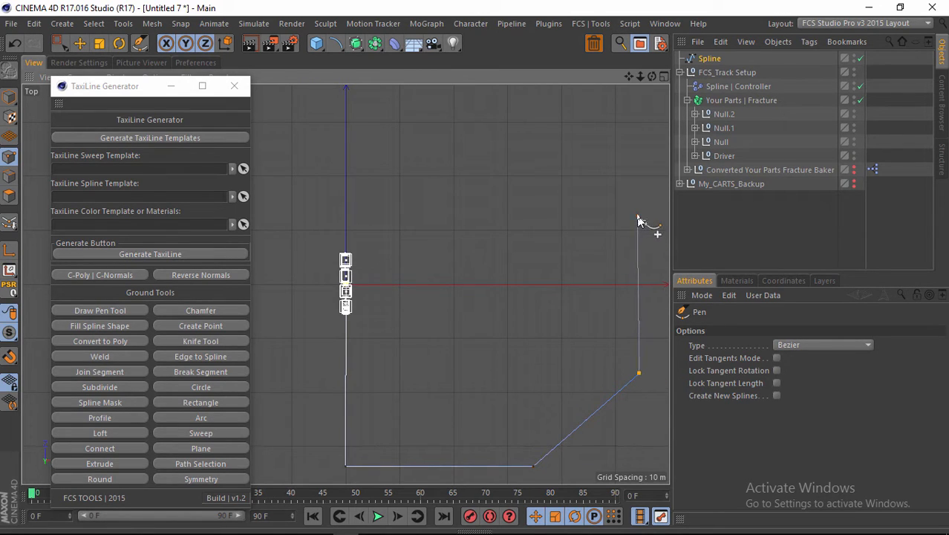
click(639, 187)
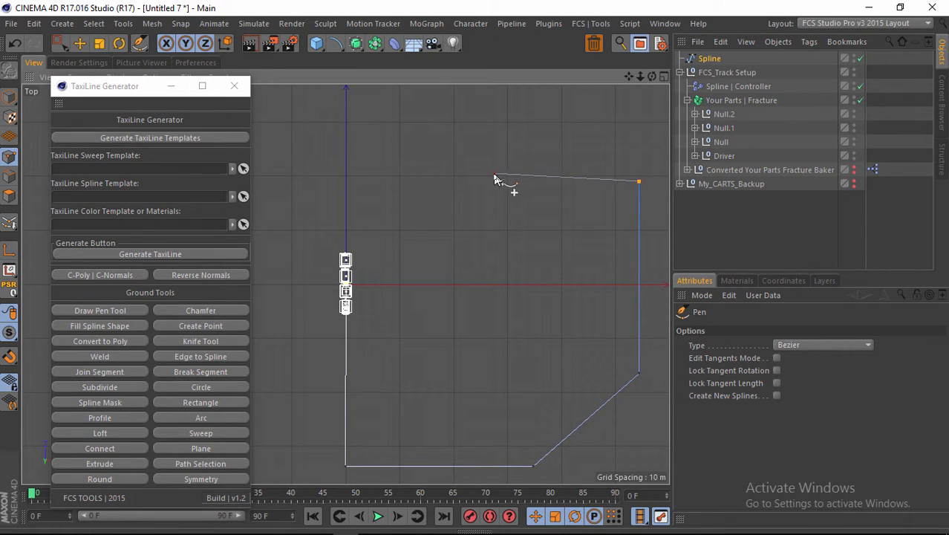
click(496, 182)
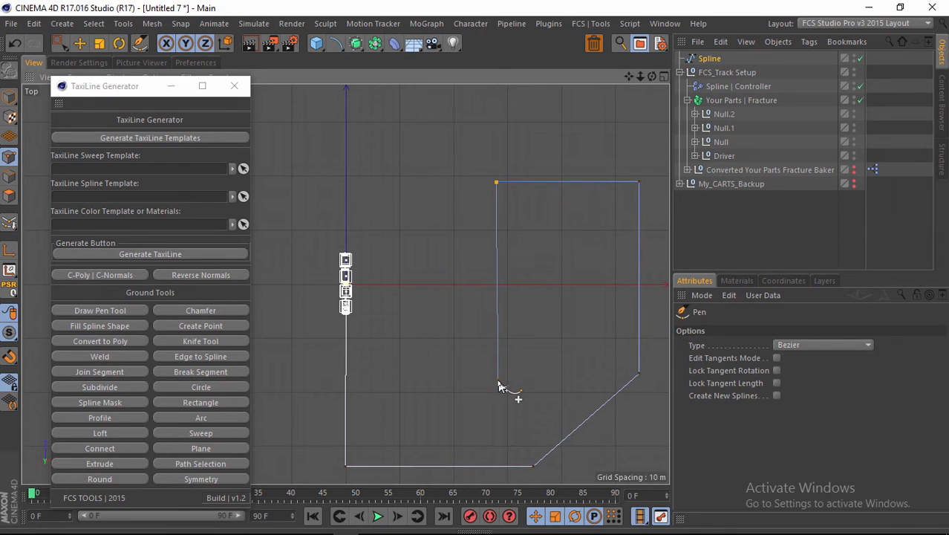
click(497, 382)
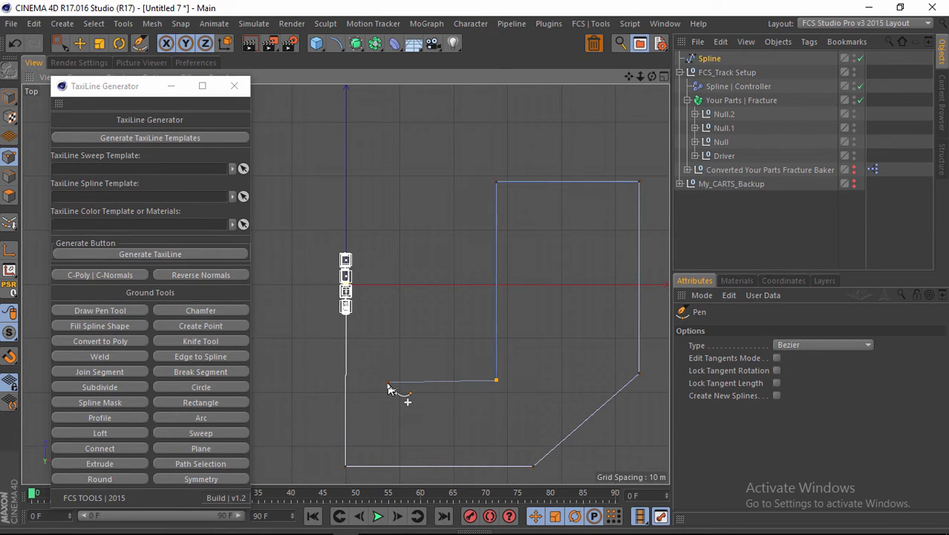
click(388, 381)
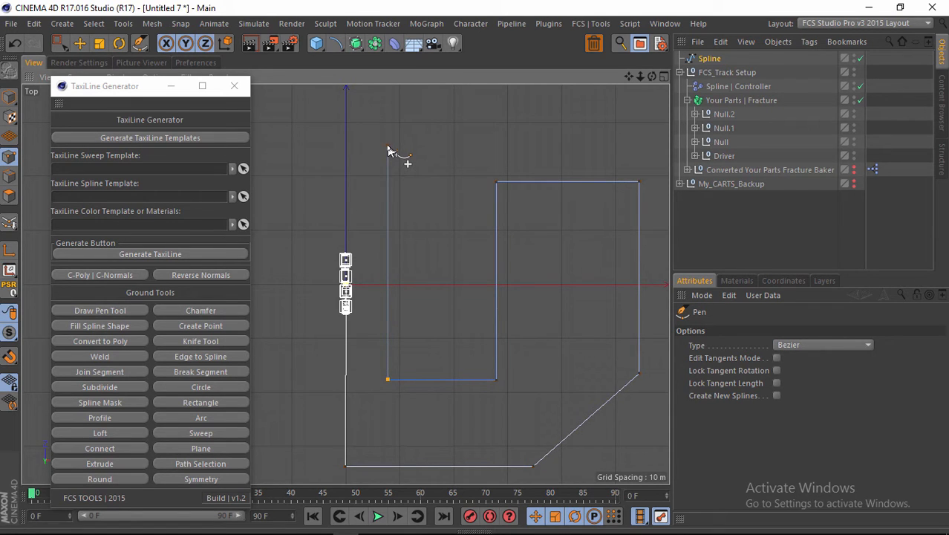
click(388, 146)
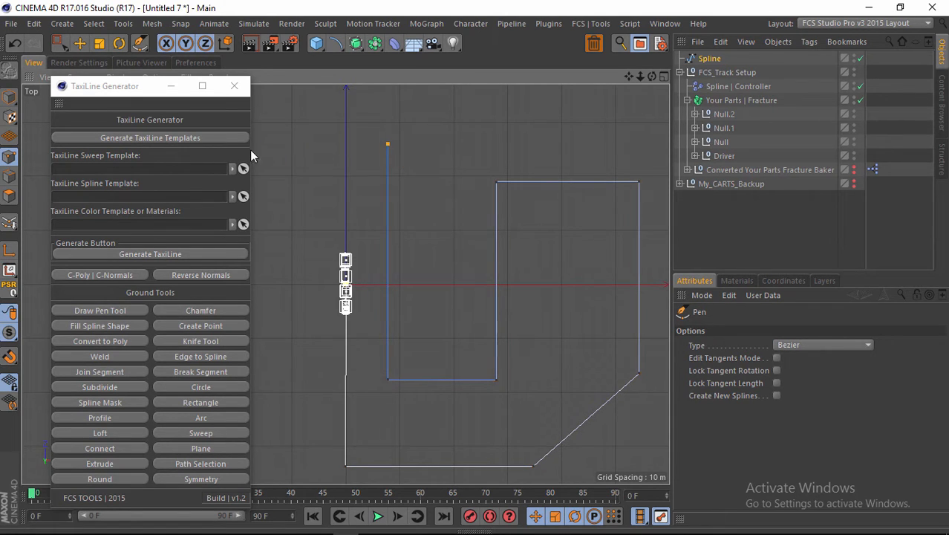
click(264, 146)
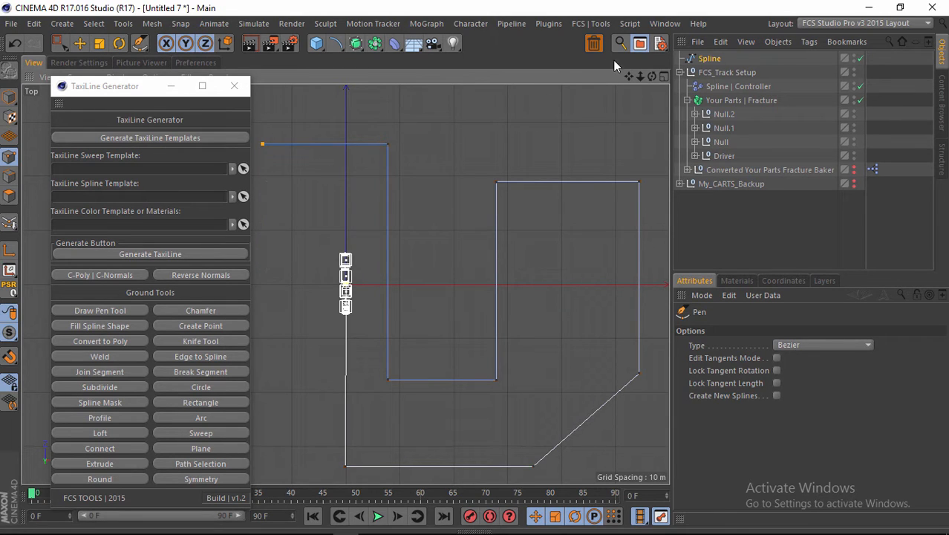
- Continue the spline around the far left side and through a V-shaped bend, bringing it back to just above the carts
drag(629, 77, 835, 62)
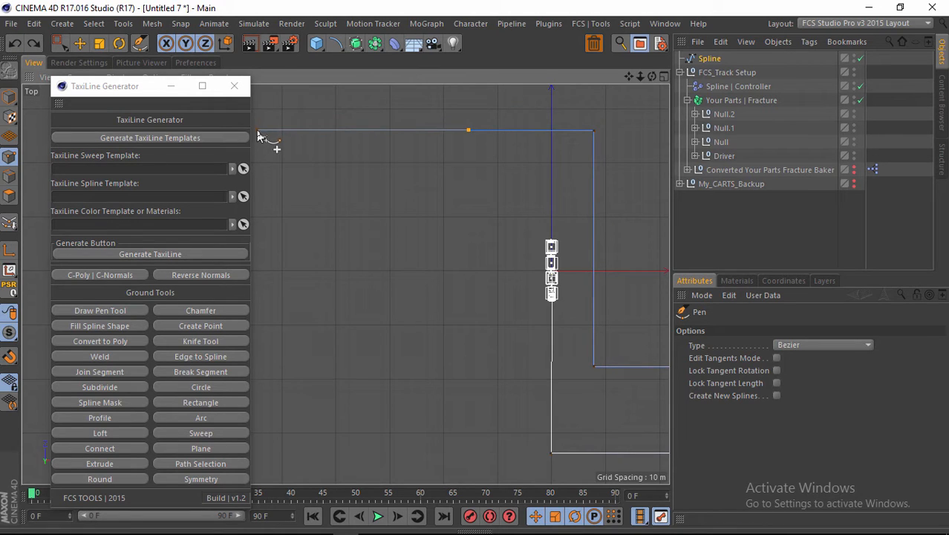
click(258, 310)
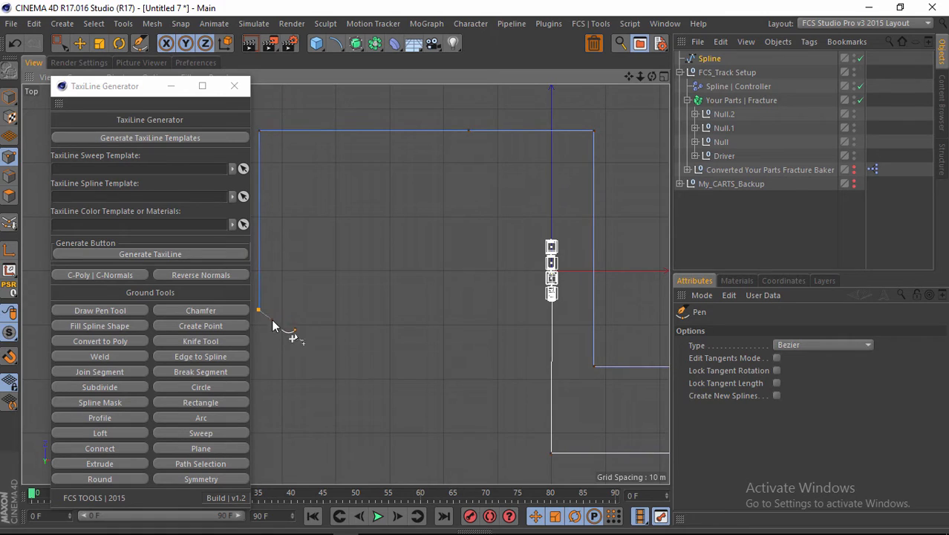
click(408, 361)
click(476, 191)
click(549, 192)
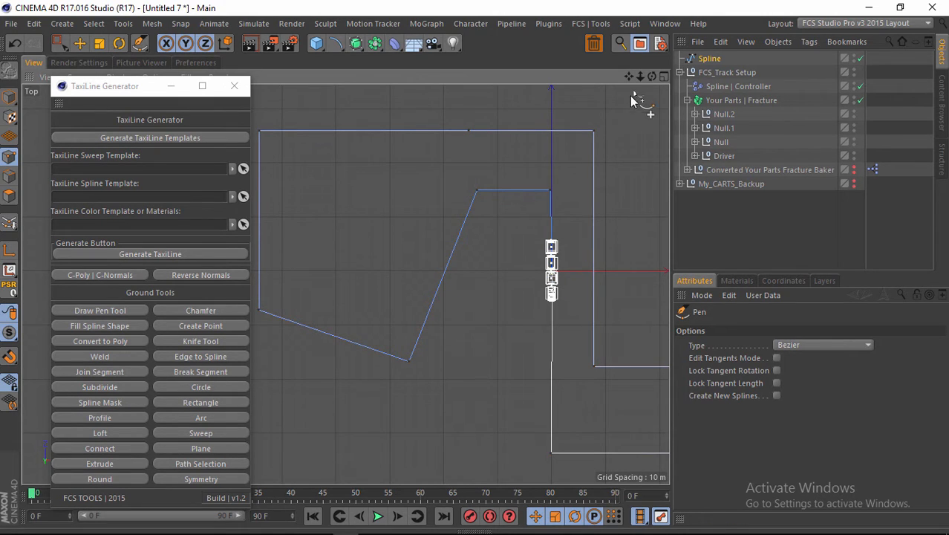
- Chamfer the spline corner at the top of the slanted segment left of the carts with a radius of about 6.3 m
scroll(475, 268, down, 7)
scroll(475, 266, up, 4)
scroll(475, 275, down, 2)
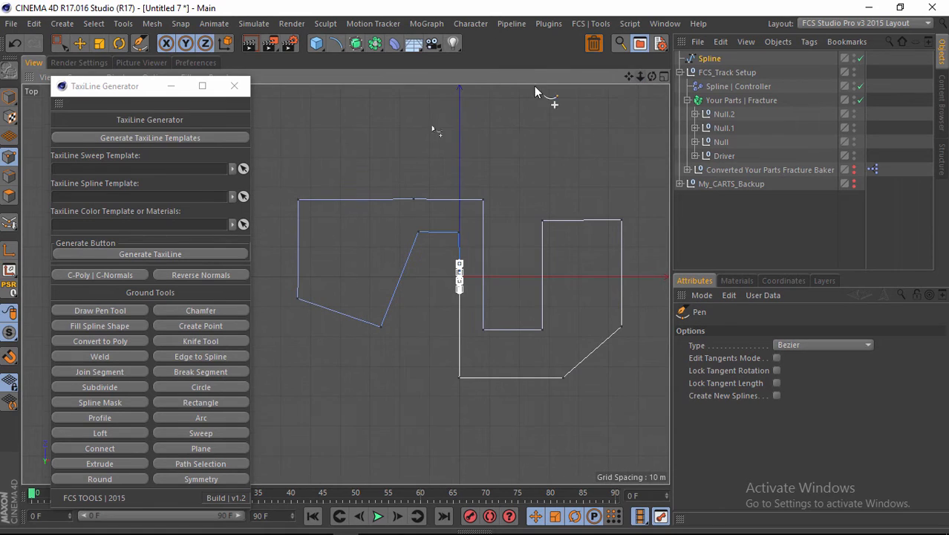
click(59, 43)
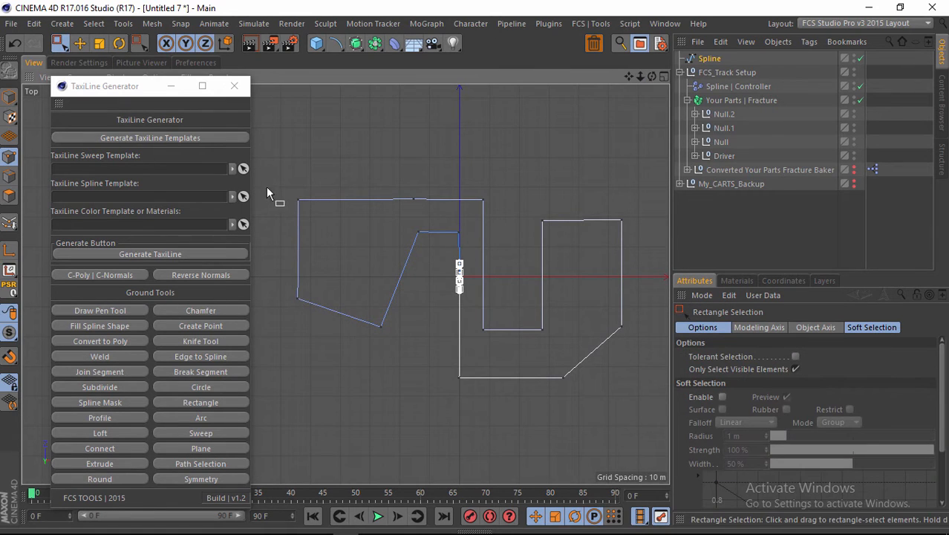
drag(266, 185, 315, 222)
drag(399, 227, 484, 277)
click(201, 311)
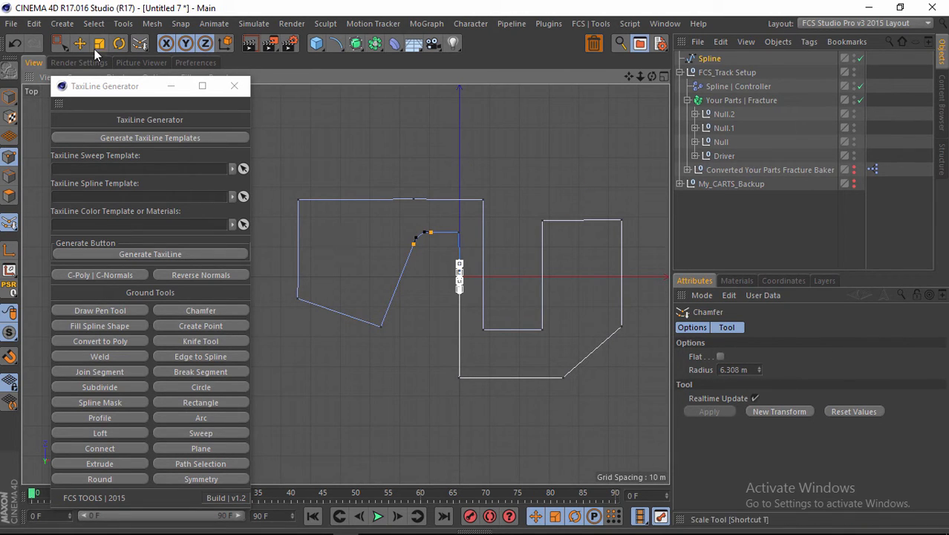
- Chamfer the lowest corner of the left loop, below the slanted segment, with a radius of about 24.2 m
click(60, 43)
drag(362, 315, 415, 347)
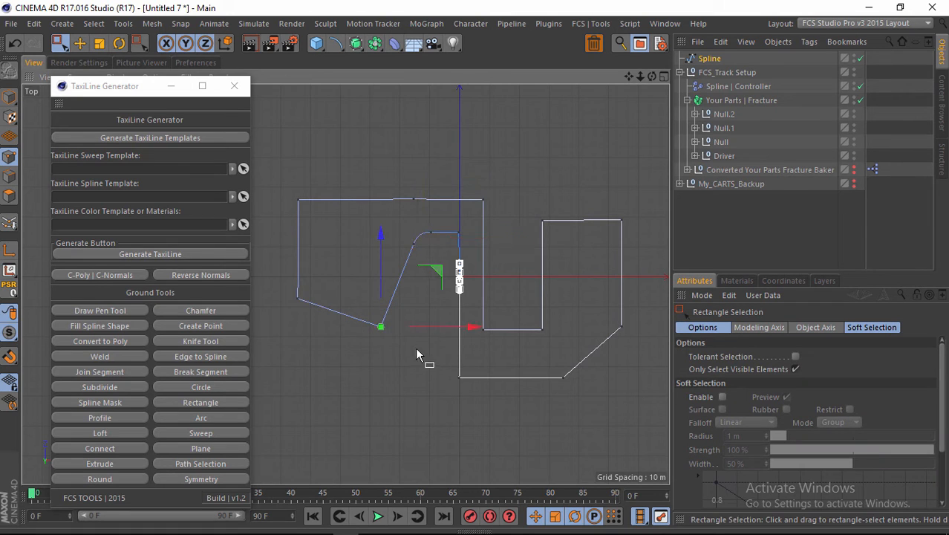
click(186, 310)
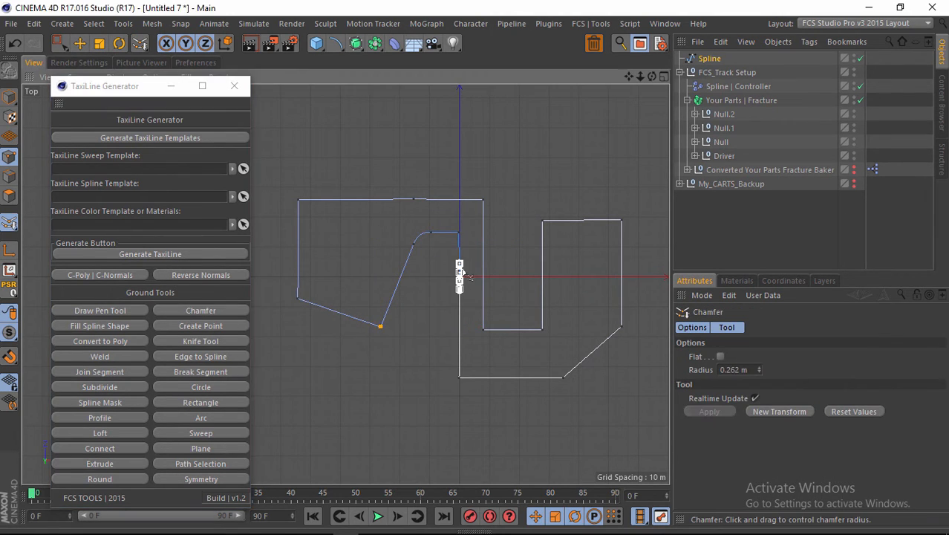
drag(709, 297, 847, 297)
drag(758, 369, 759, 365)
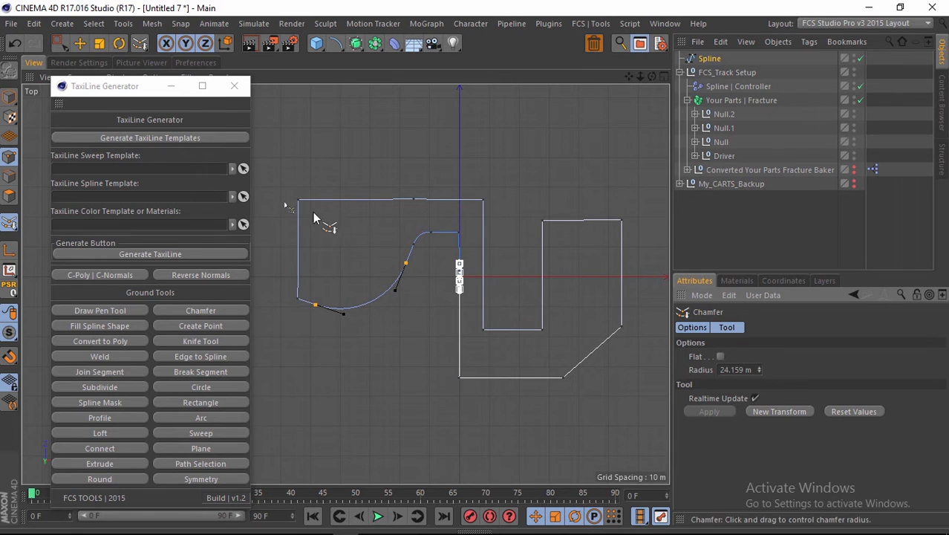
- Chamfer the upper-left corner of the left loop with a radius of about 12.1 m
click(59, 43)
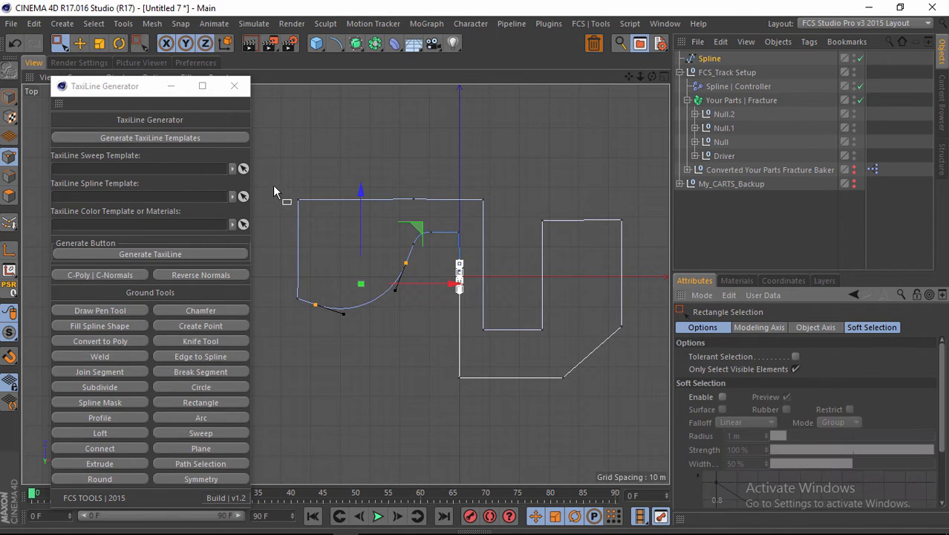
drag(276, 187, 324, 221)
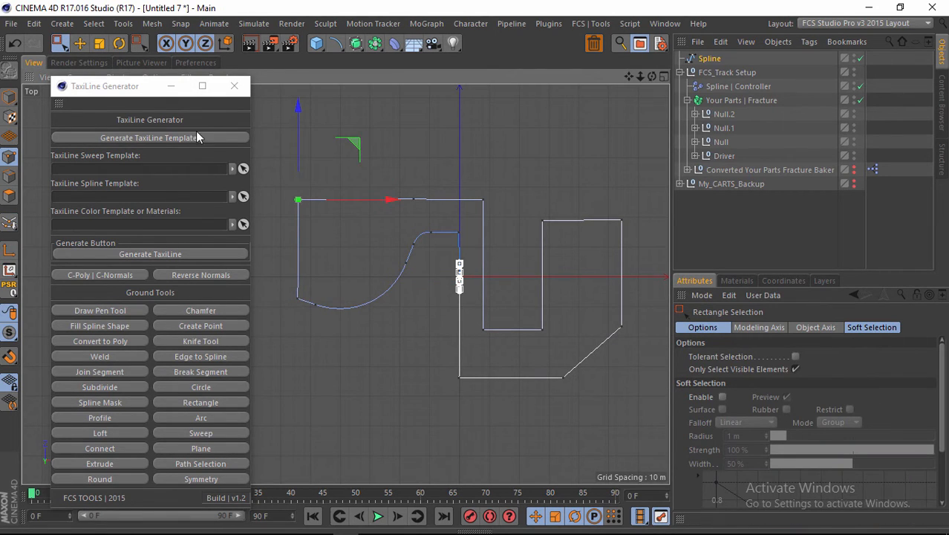
click(192, 310)
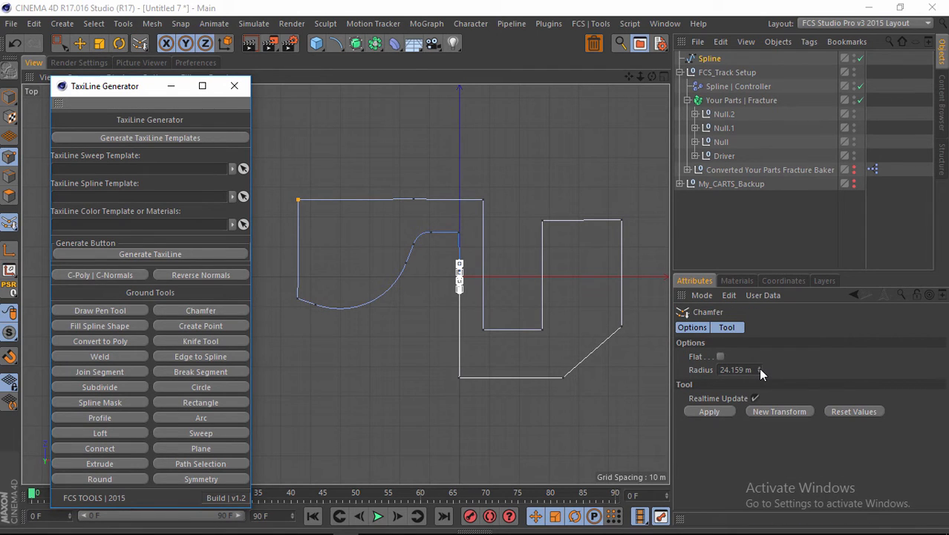
drag(759, 370, 757, 366)
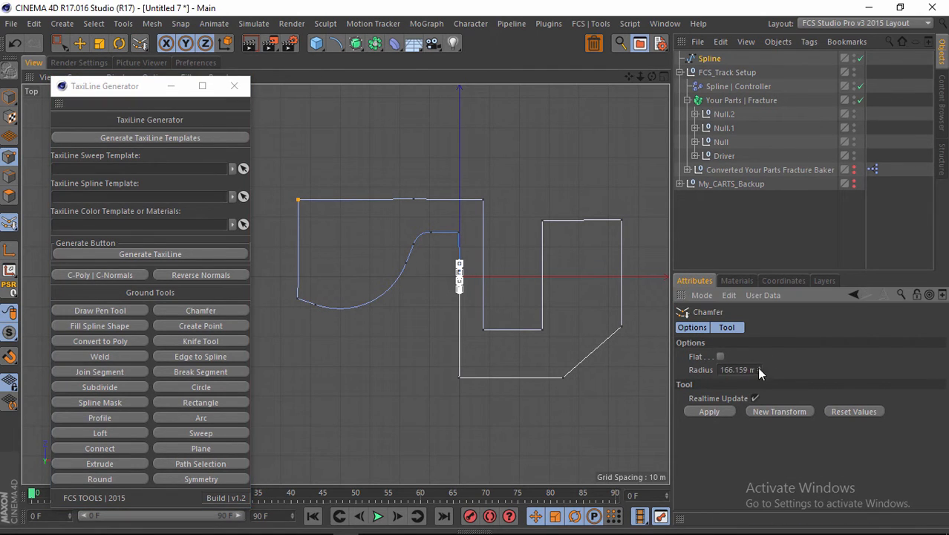
drag(298, 200, 482, 272)
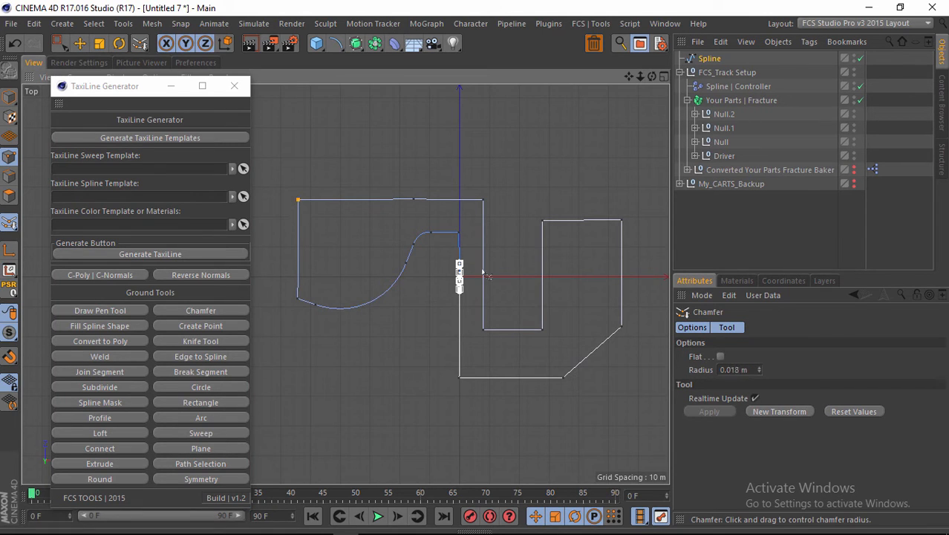
drag(300, 201, 302, 201)
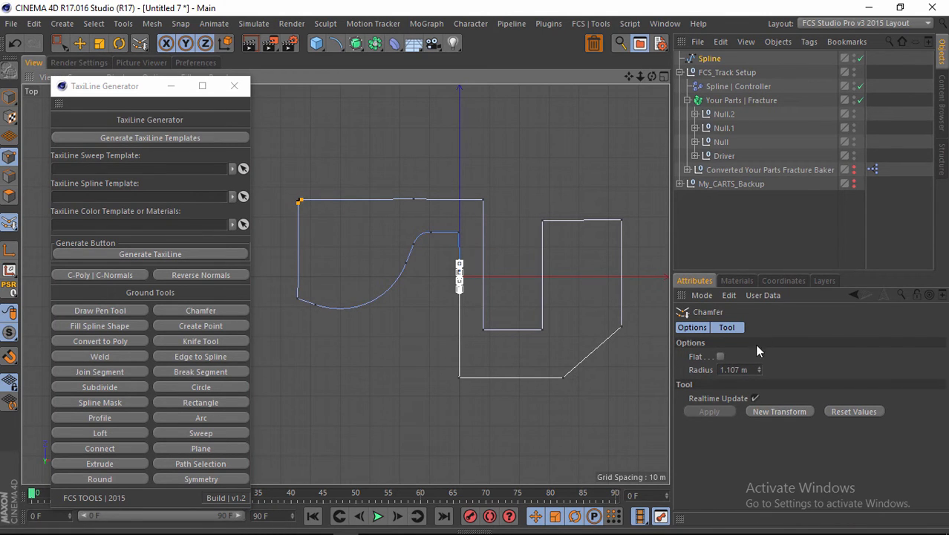
drag(758, 369, 758, 369)
click(759, 371)
click(758, 371)
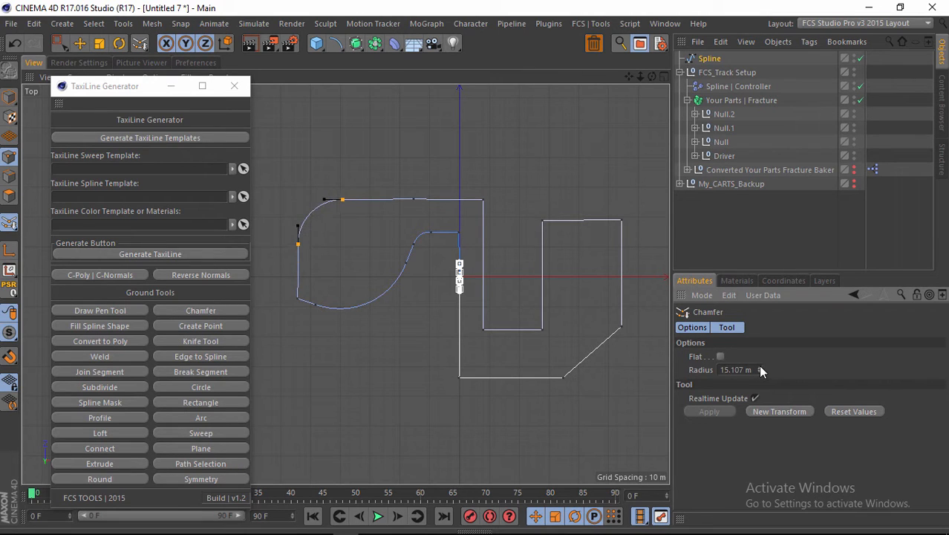
click(758, 371)
- Chamfer the spline corner directly above the carts with a radius of about 8.3 m
click(59, 44)
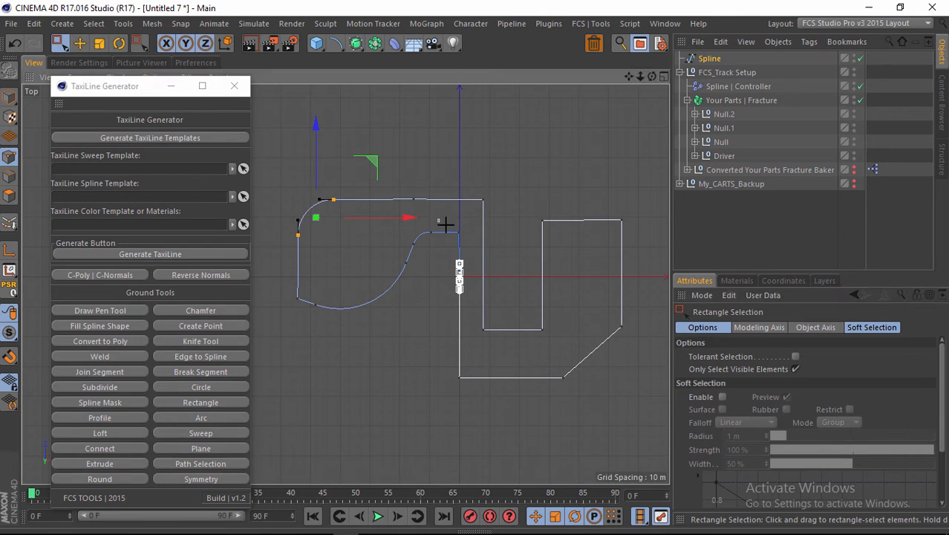
drag(438, 220, 464, 237)
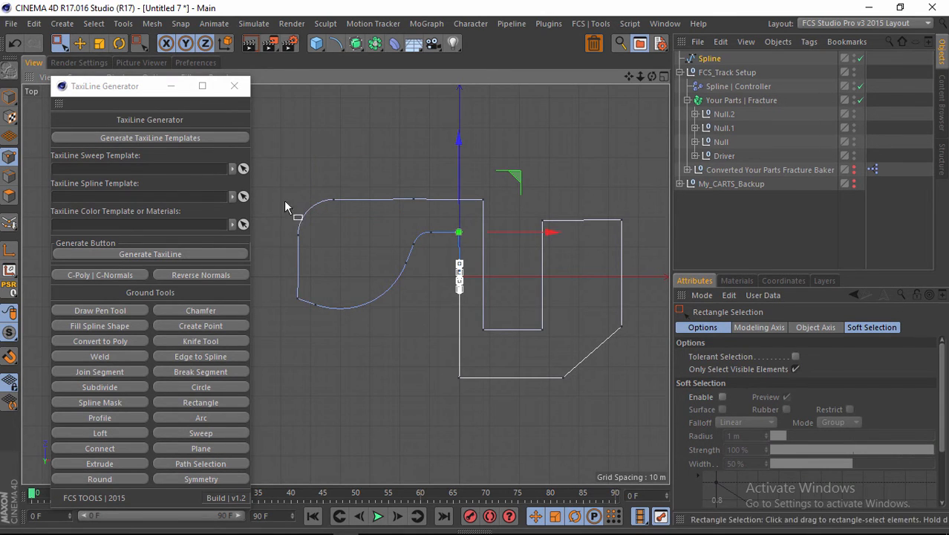
click(175, 315)
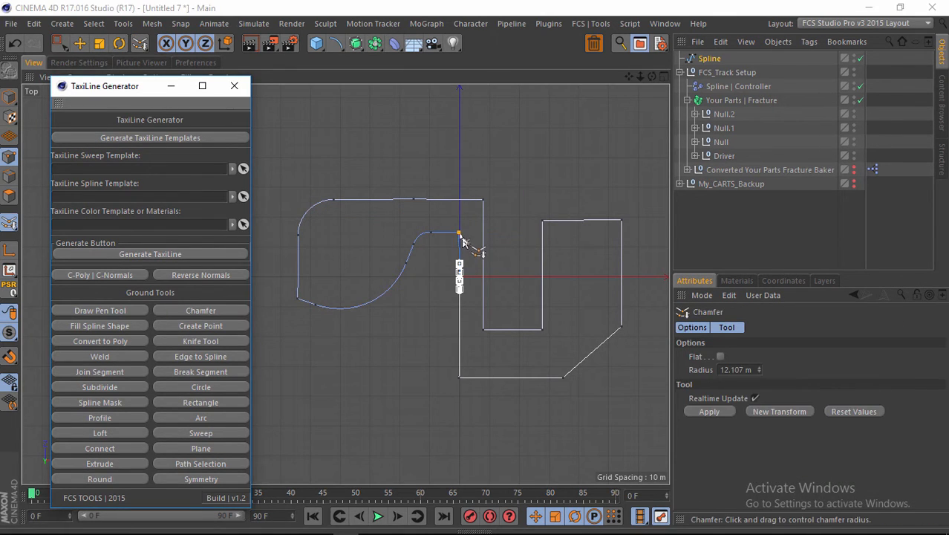
drag(499, 278, 554, 268)
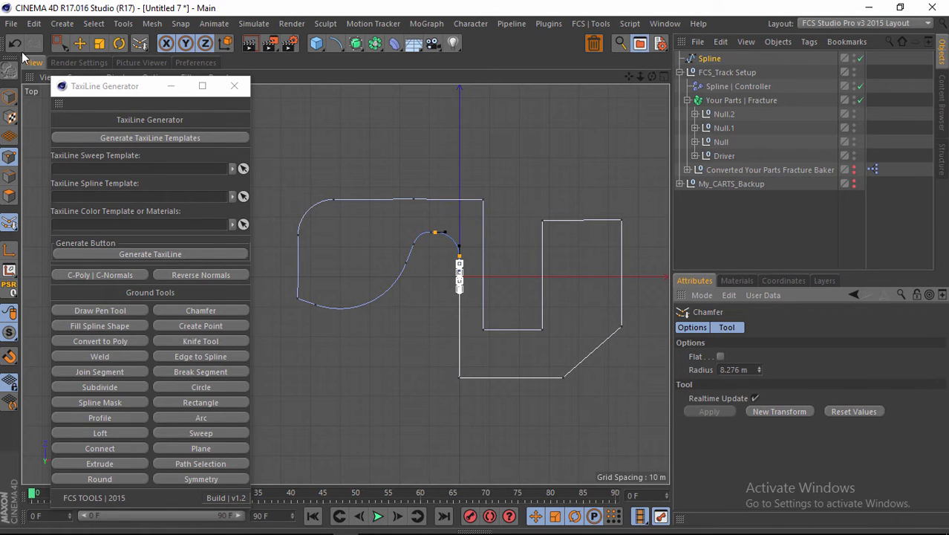
- Chamfer the eight remaining sharp corners above, below and to the right of the carts together with a radius of about 11 m
click(59, 43)
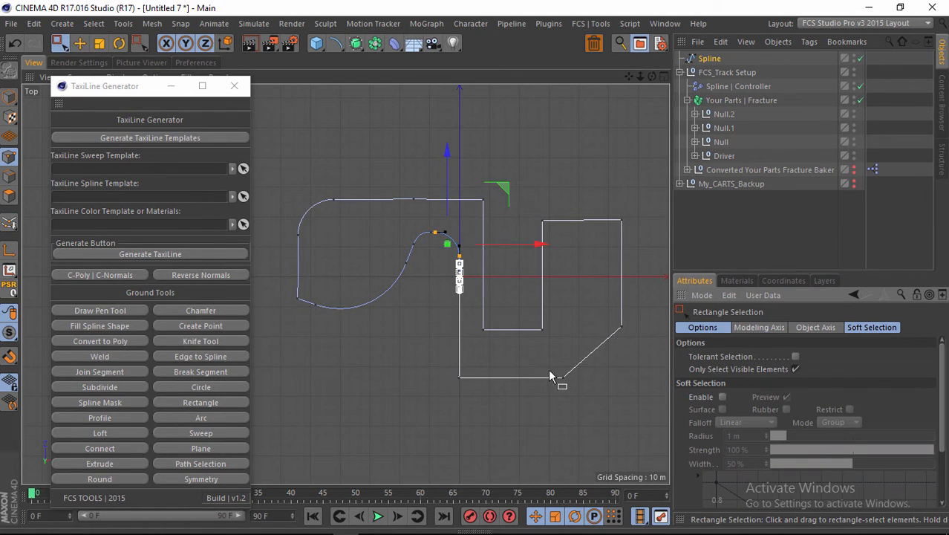
drag(555, 365, 606, 420)
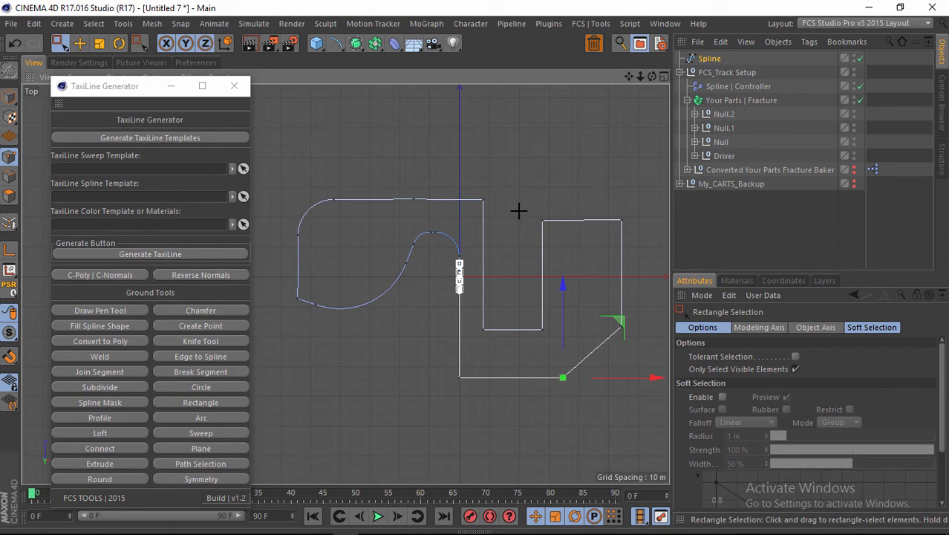
shift+drag(518, 211, 559, 242)
shift+drag(531, 320, 574, 345)
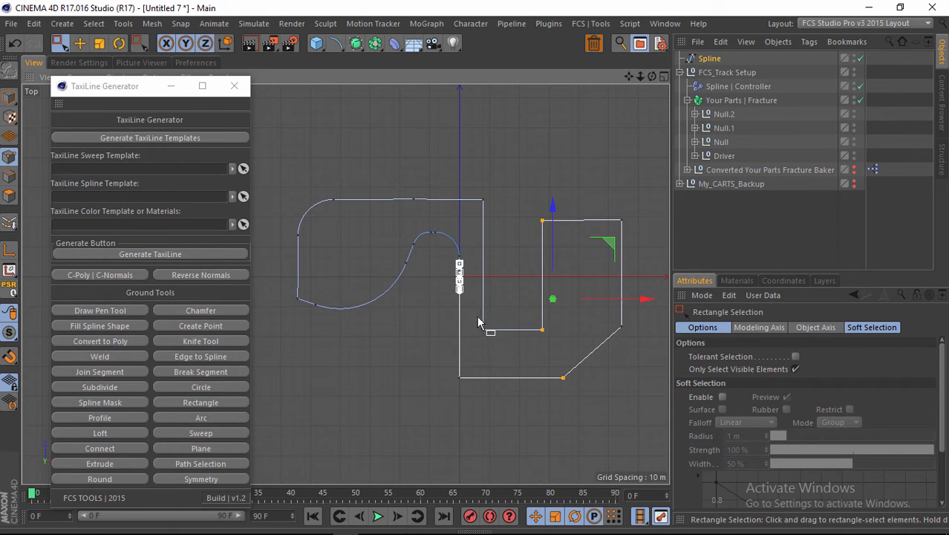
shift+drag(478, 322, 524, 345)
shift+drag(449, 366, 484, 404)
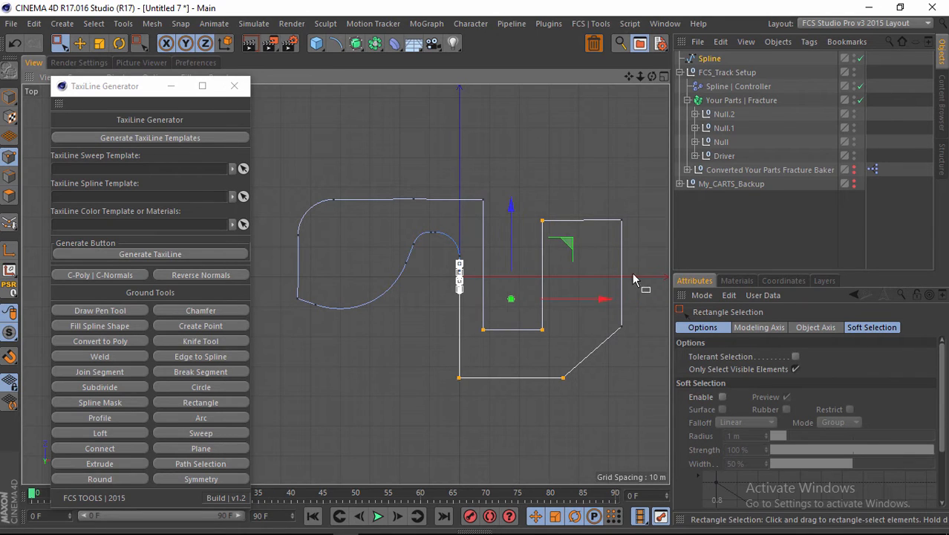
shift+drag(604, 208, 629, 239)
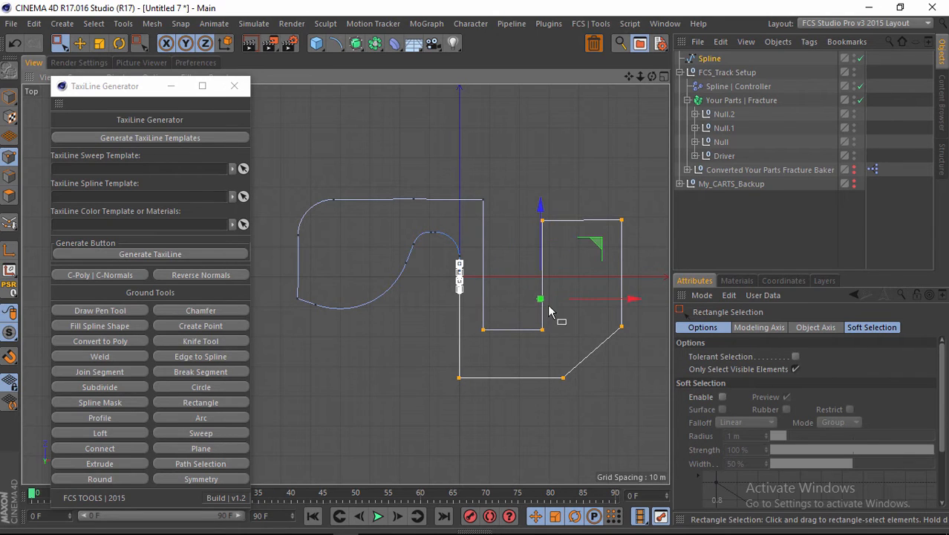
shift+drag(468, 185, 500, 220)
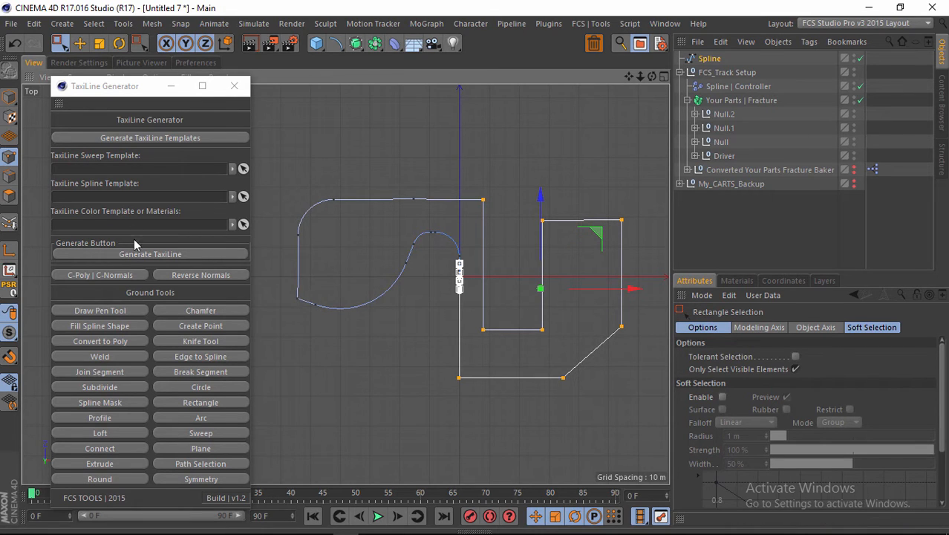
click(200, 310)
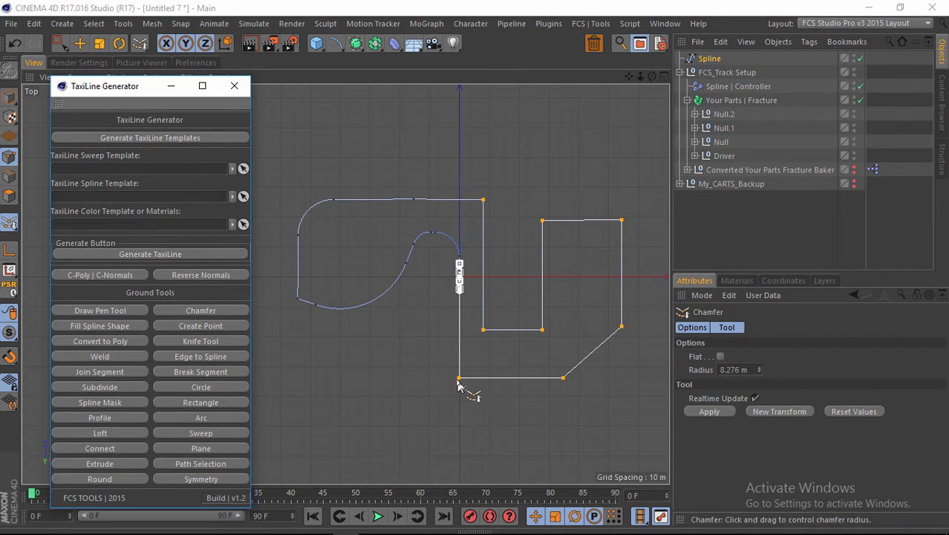
drag(481, 245, 480, 273)
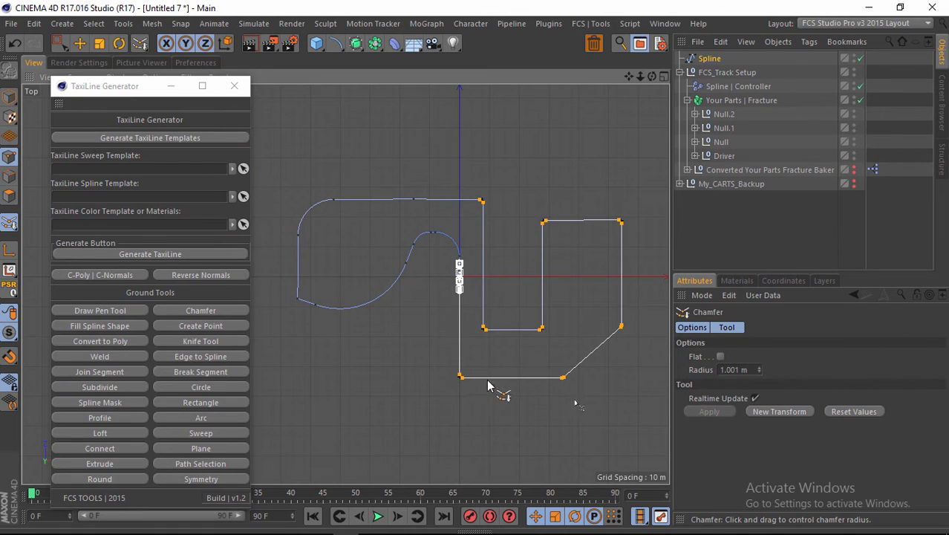
click(760, 367)
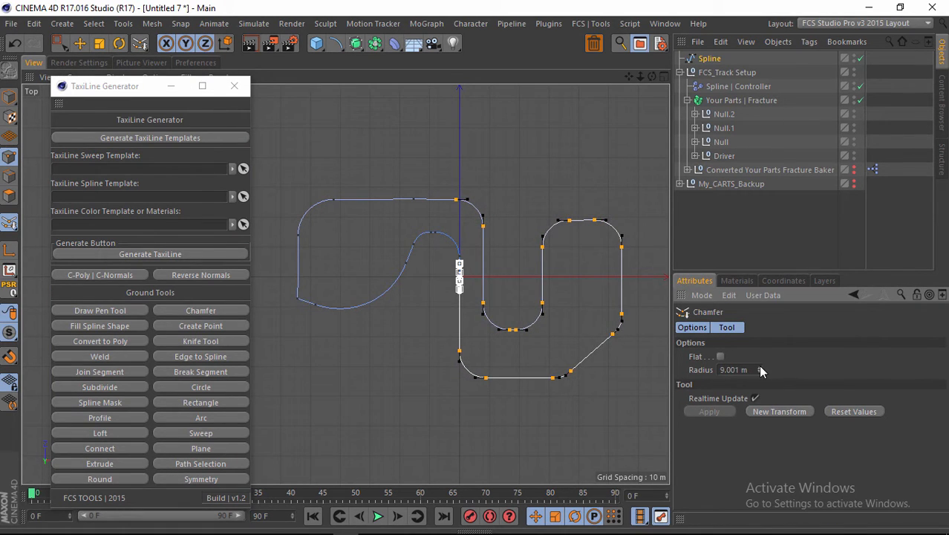
click(760, 368)
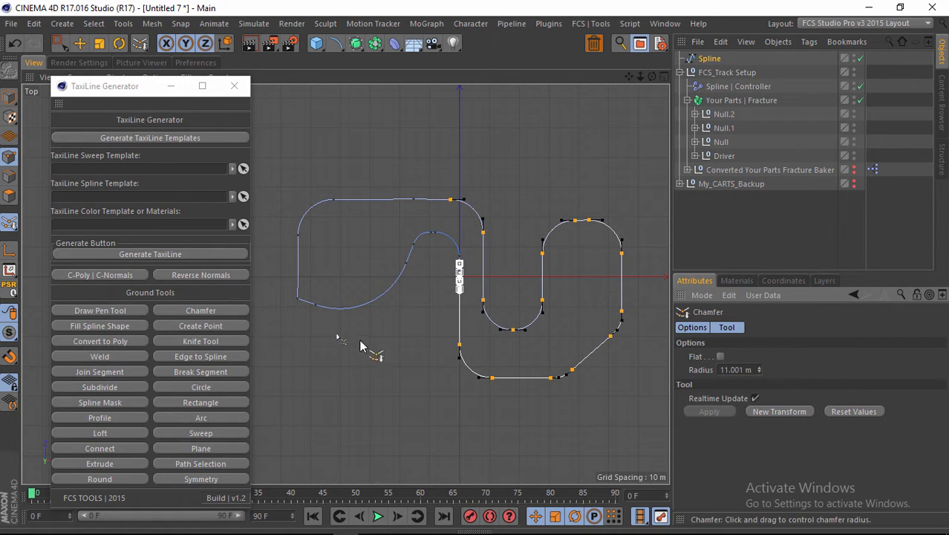
- Chamfer the sharp lower-left corner of the left loop with a radius of about 7.9 m
click(60, 43)
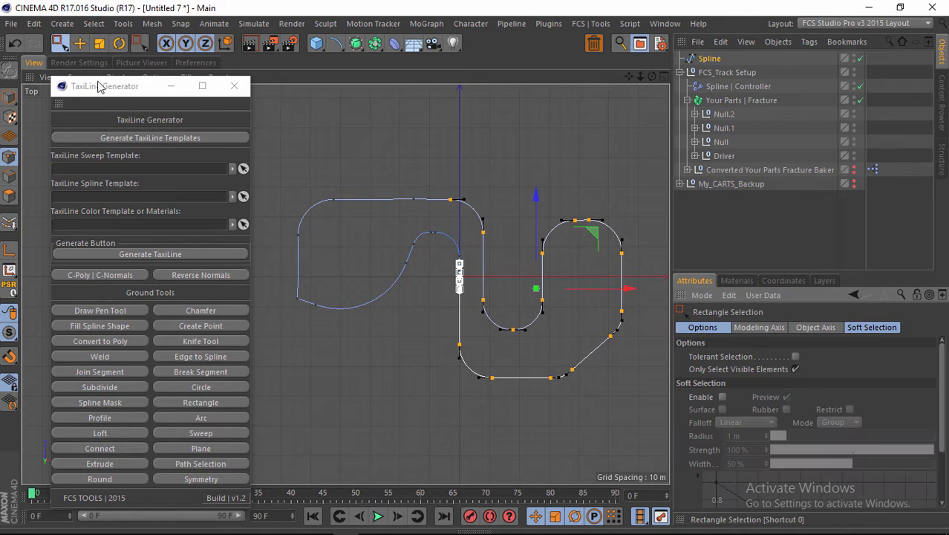
drag(285, 284, 303, 314)
click(201, 311)
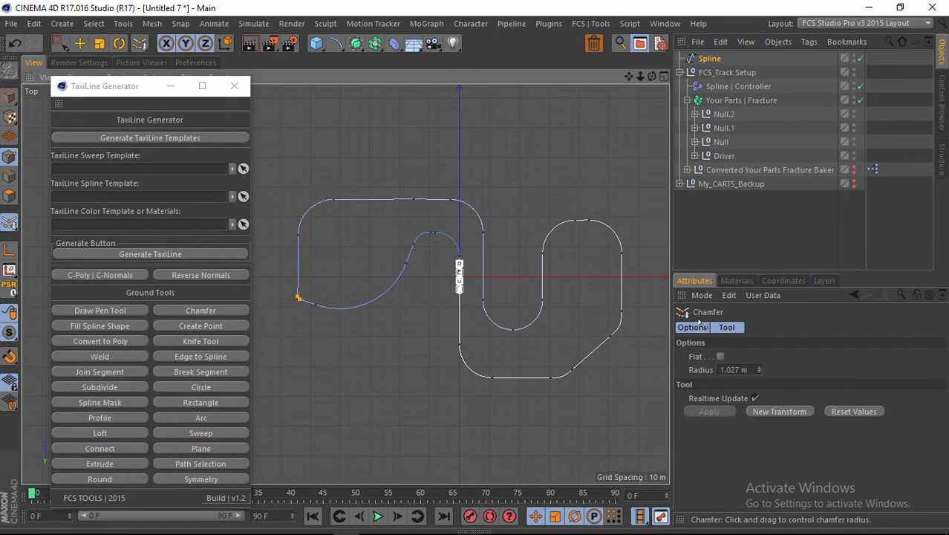
drag(467, 265, 453, 265)
drag(558, 288, 562, 288)
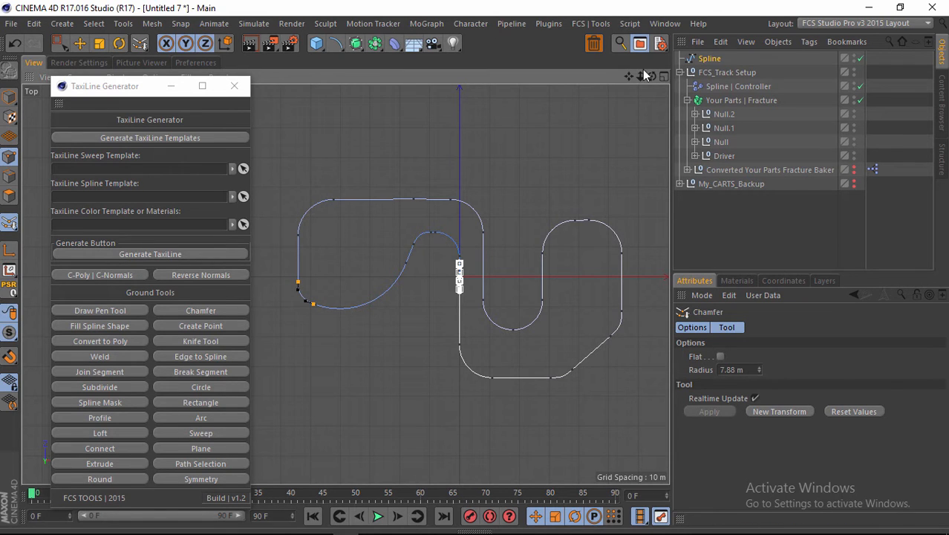
- Close the TaxiLine Generator and switch to the perspective view with the whole track in frame
drag(641, 75, 474, 269)
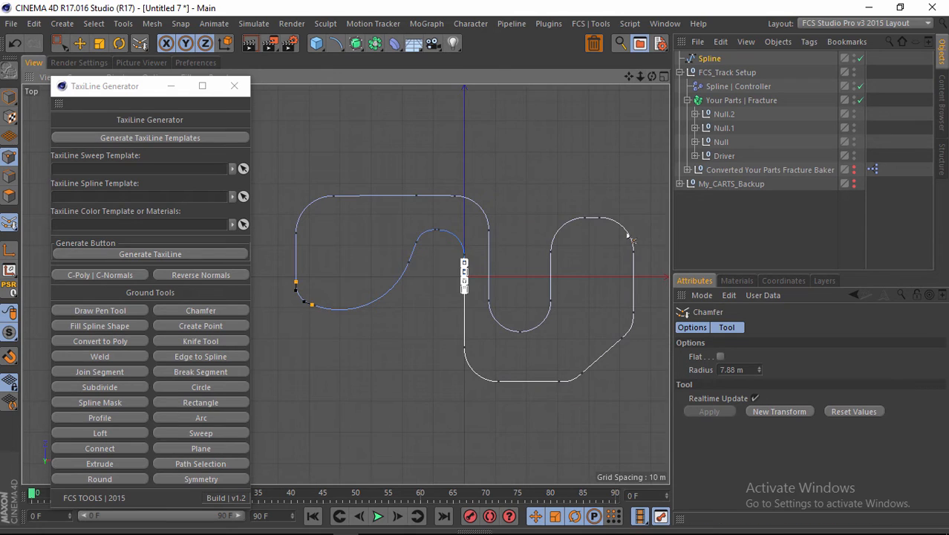
drag(640, 76, 647, 83)
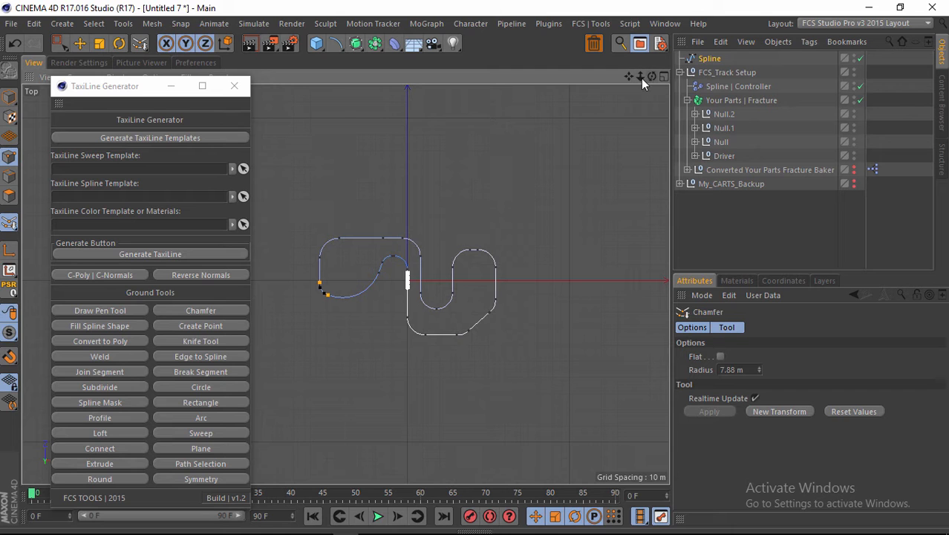
click(236, 88)
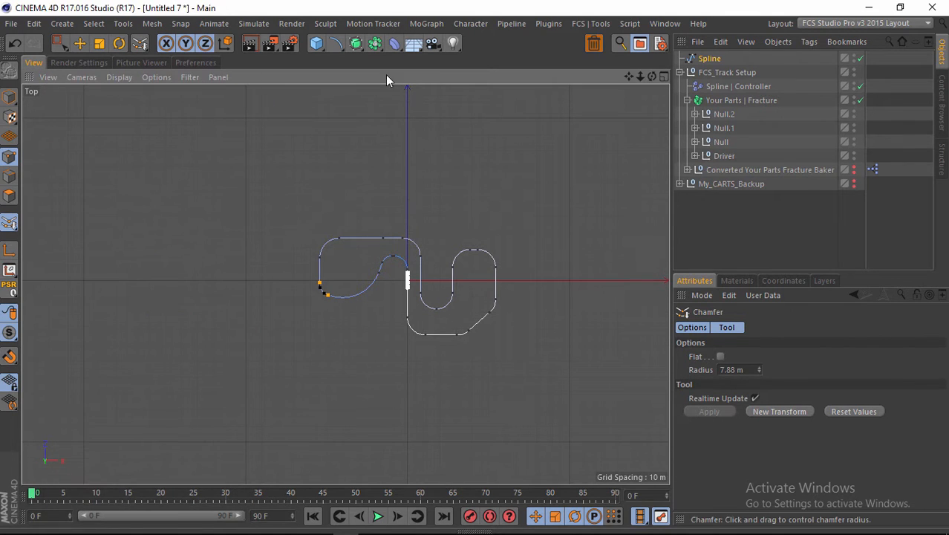
mouse_move(470, 267)
alt+middle_down()
mouse_move(523, 284)
mouse_move(474, 268)
alt+middle_up()
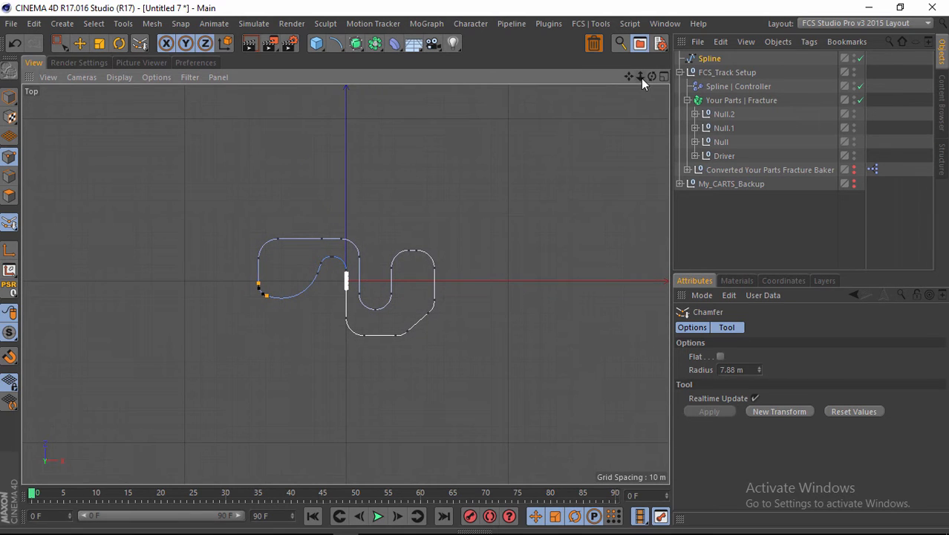
mouse_move(640, 77)
mouse_down()
mouse_move(476, 266)
mouse_move(641, 78)
mouse_up()
click(664, 76)
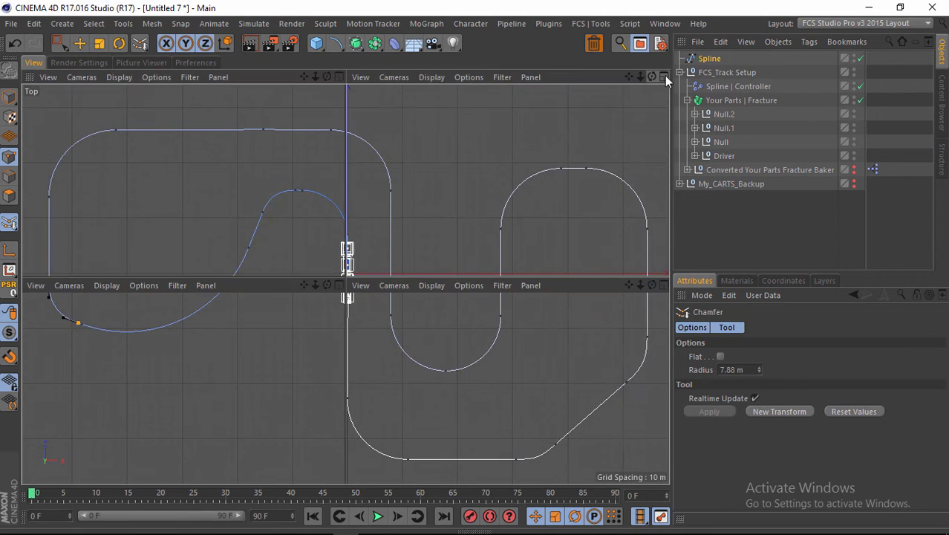
click(338, 77)
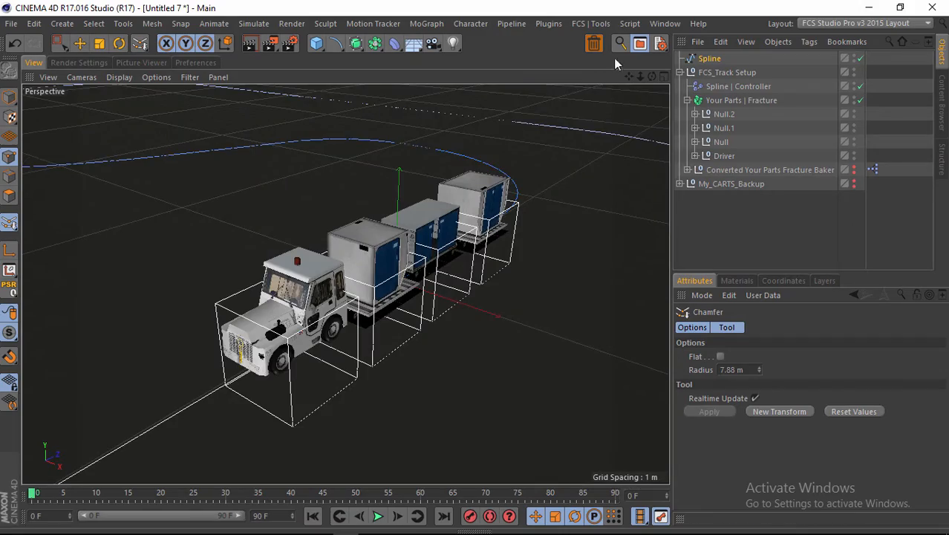
drag(637, 77, 474, 267)
drag(639, 77, 520, 245)
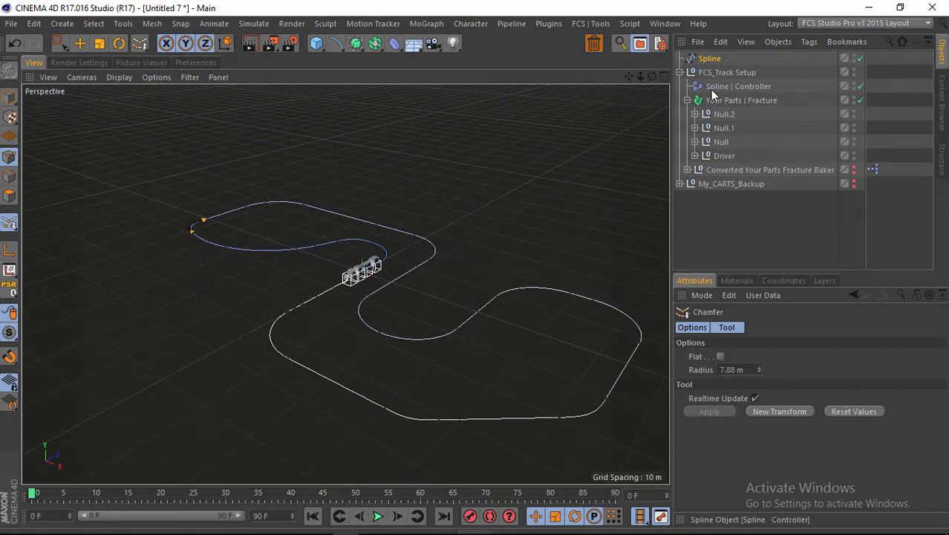
- Examine the Spline | Controller settings, the MoGraph object types, and the mode and effector list of Your Parts | Fracture
click(715, 86)
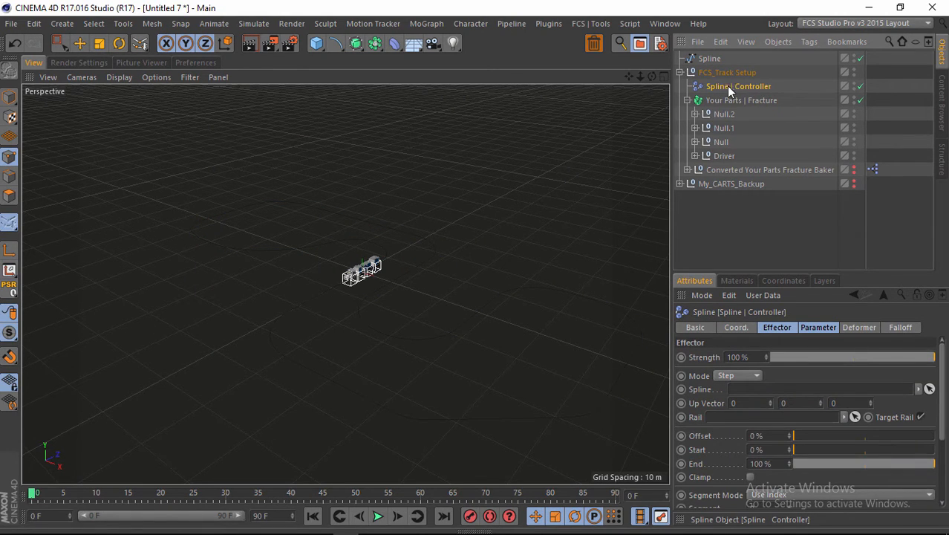
click(427, 25)
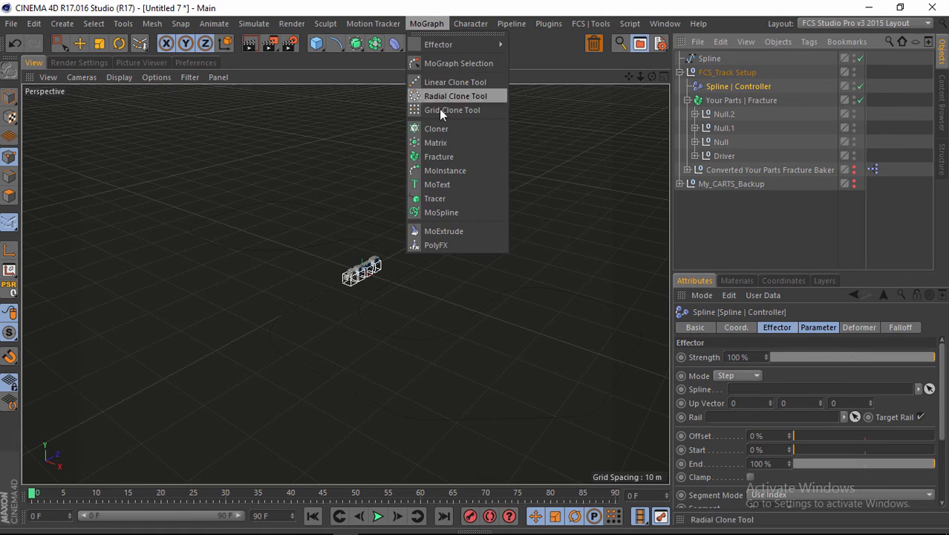
mouse_move(455, 48)
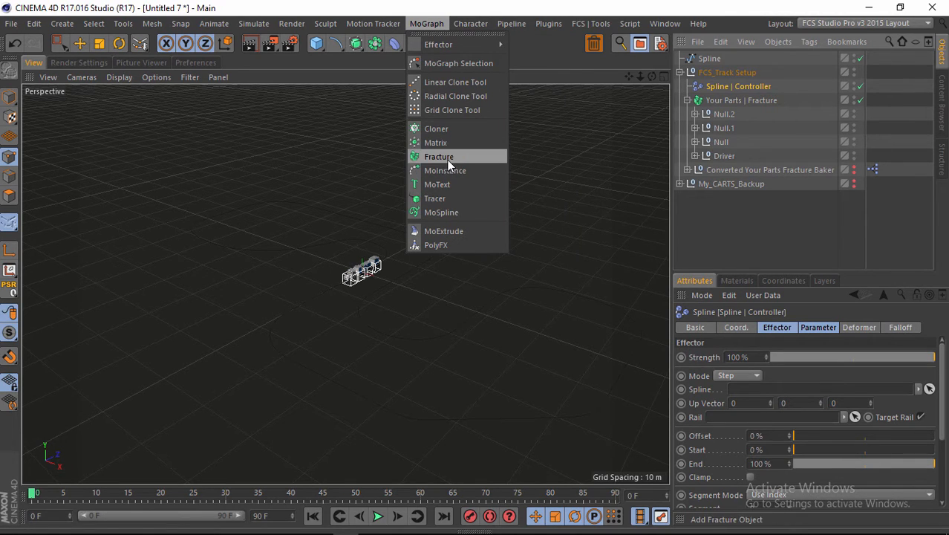
click(768, 245)
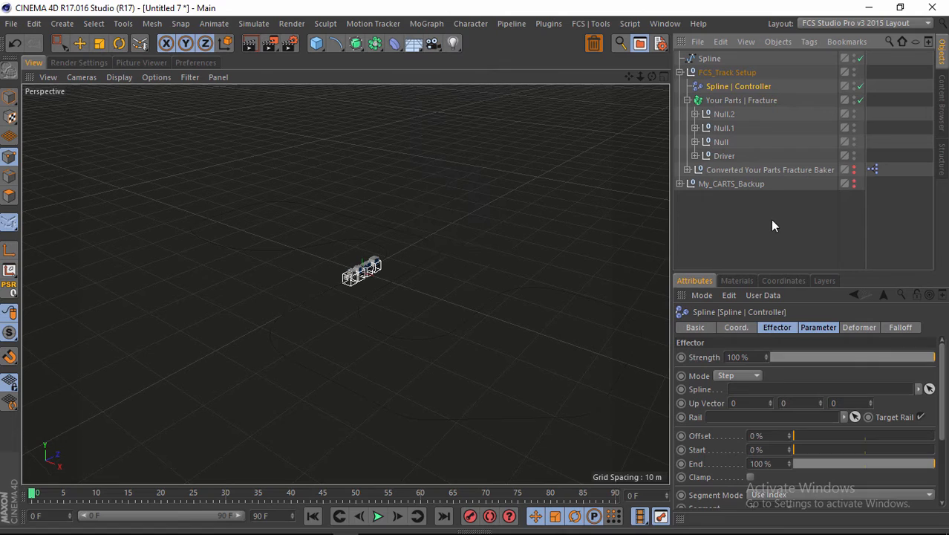
click(739, 100)
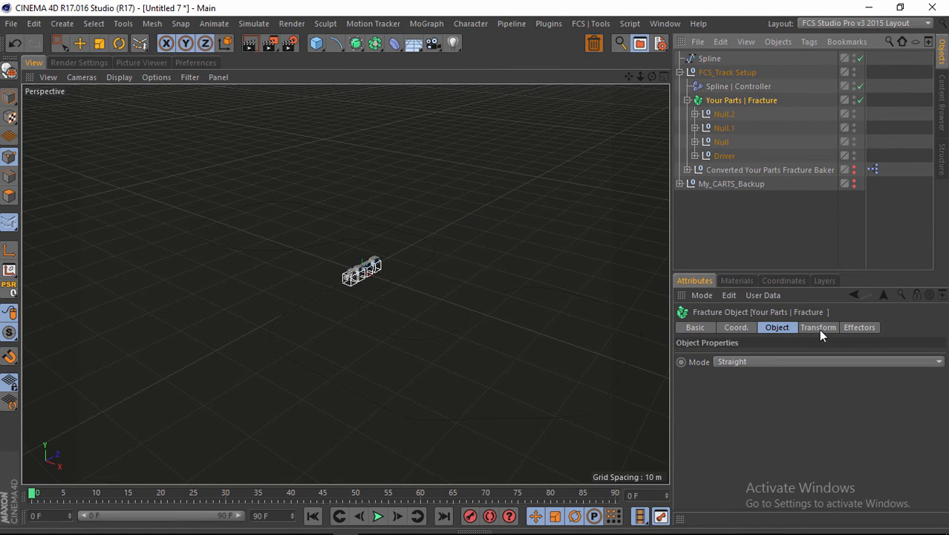
click(860, 327)
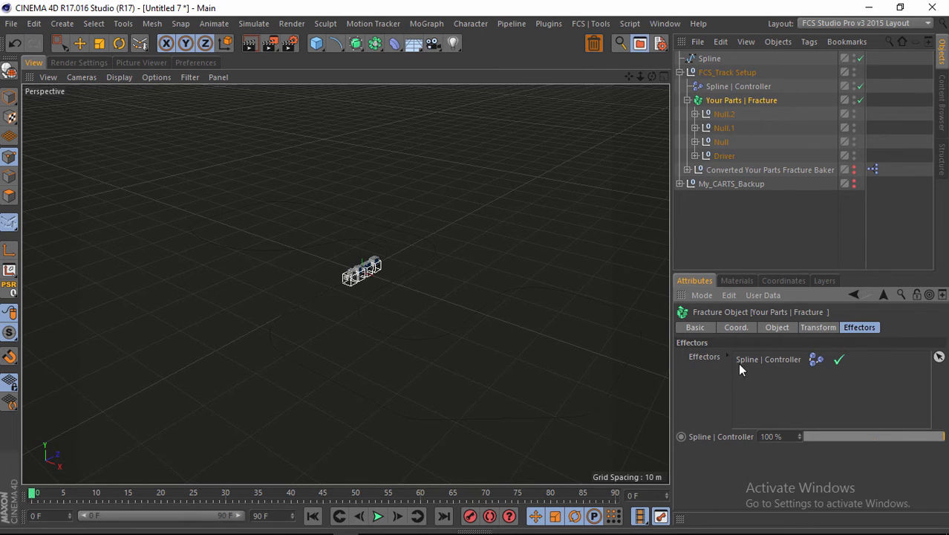
click(777, 326)
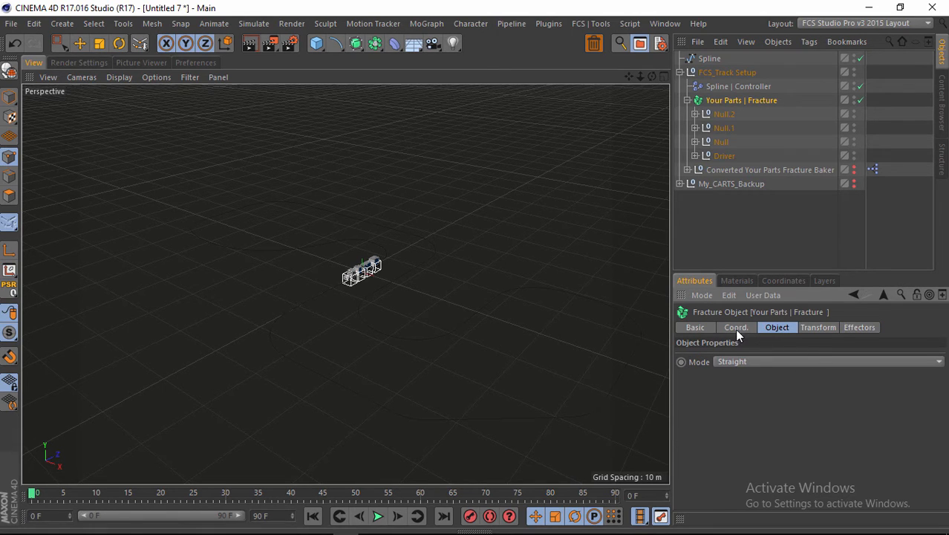
click(714, 87)
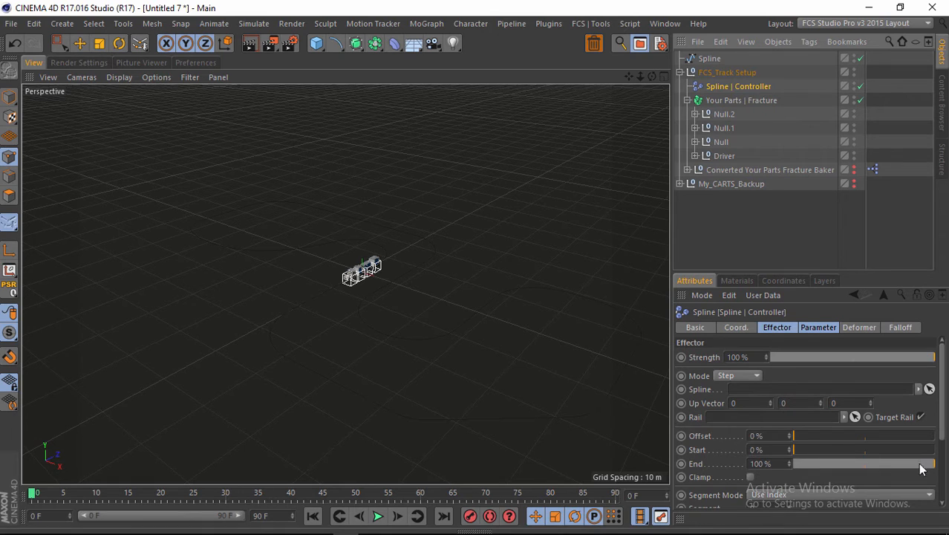
mouse_move(942, 408)
mouse_down()
mouse_move(944, 472)
mouse_move(943, 406)
mouse_up()
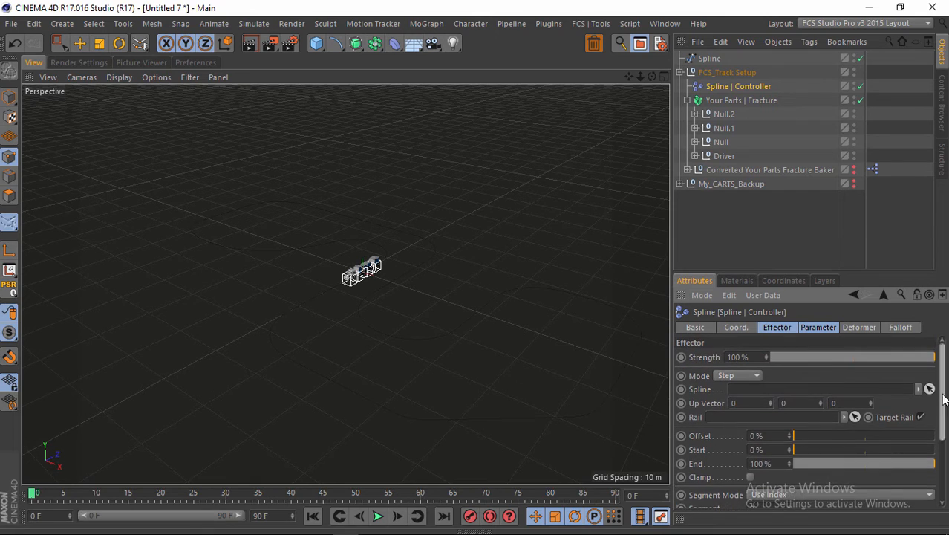
- Rename the path spline as Track
click(709, 59)
double_click(711, 59)
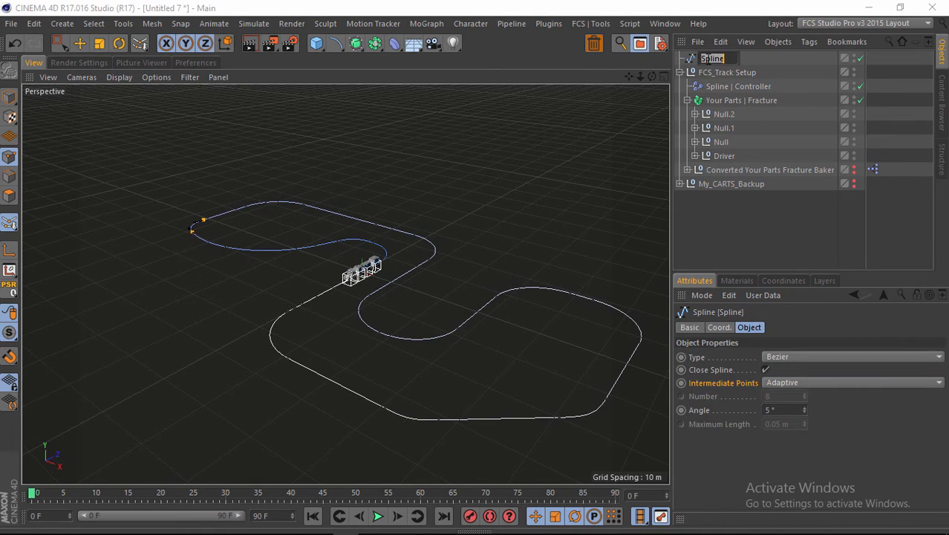
text(1)
text(rack)
key(Return)
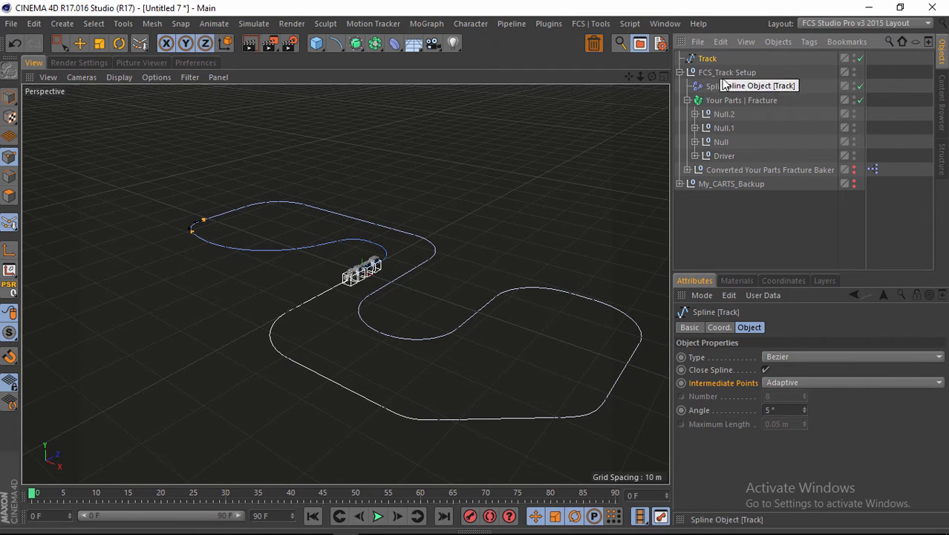
- Assign Track as the spline of the Spline | Controller effector and set its Up Vector to 0, 0, 1
click(725, 87)
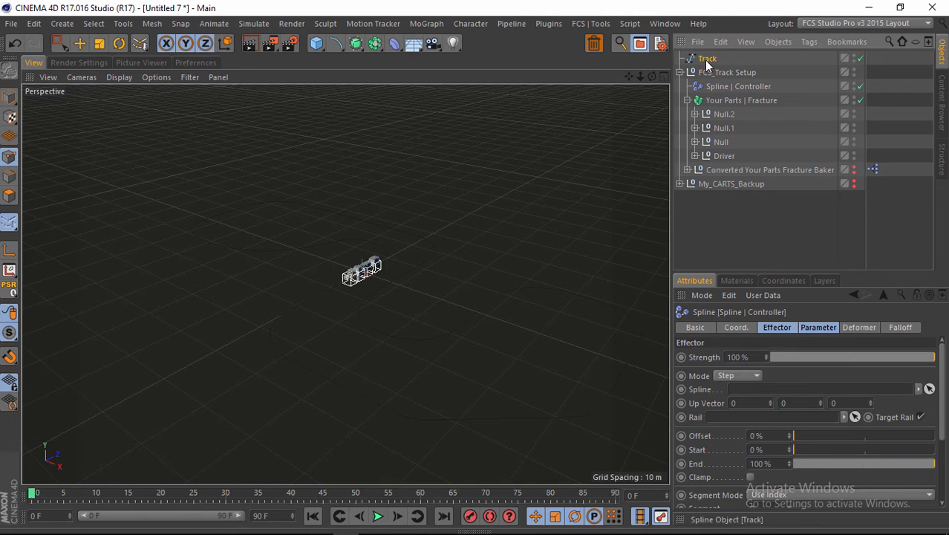
drag(707, 64, 803, 392)
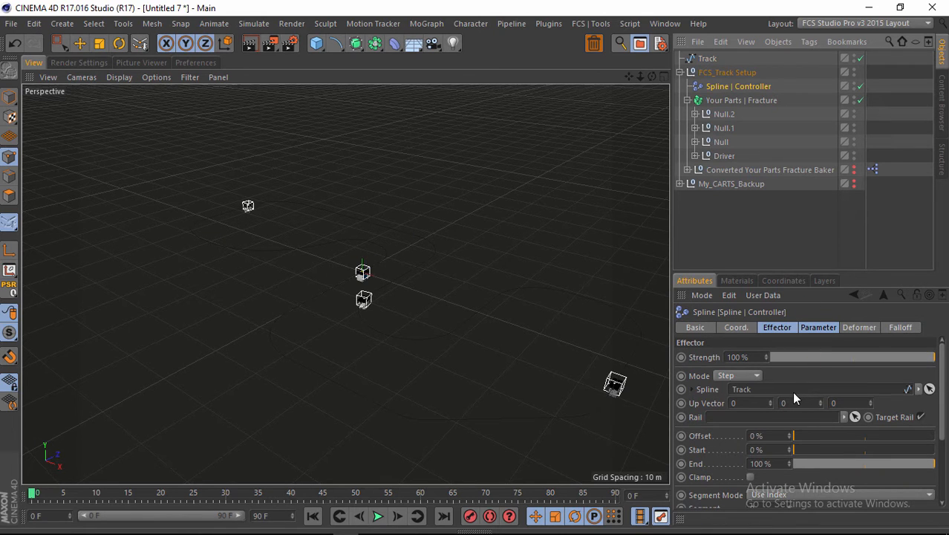
alt+drag(566, 297, 474, 269)
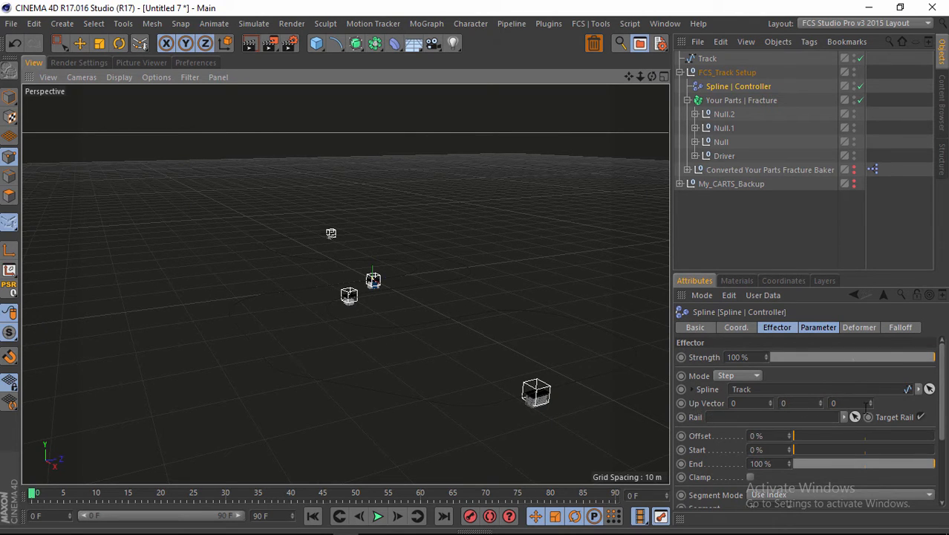
click(834, 402)
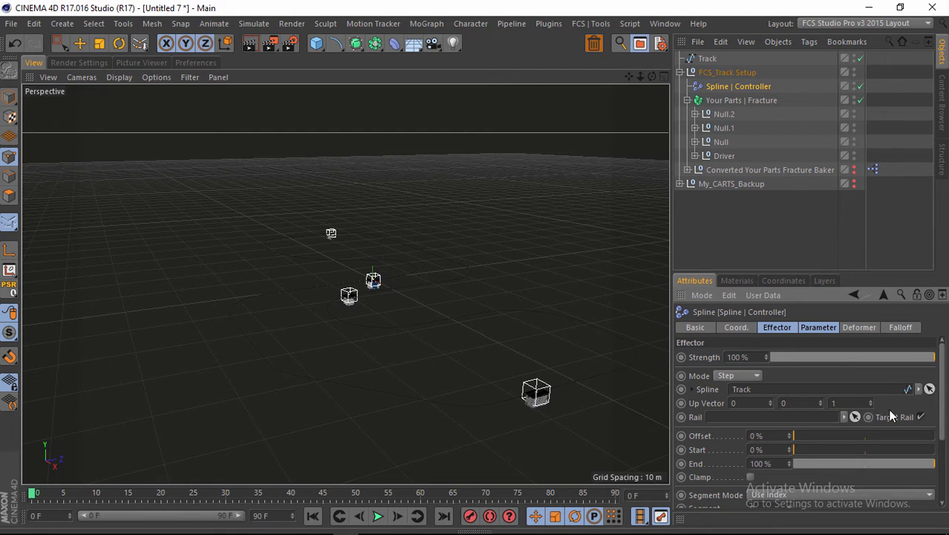
- Reduce the Spline | Controller effector's End to 3 % to bunch the tug and carts together on the track
key(Return)
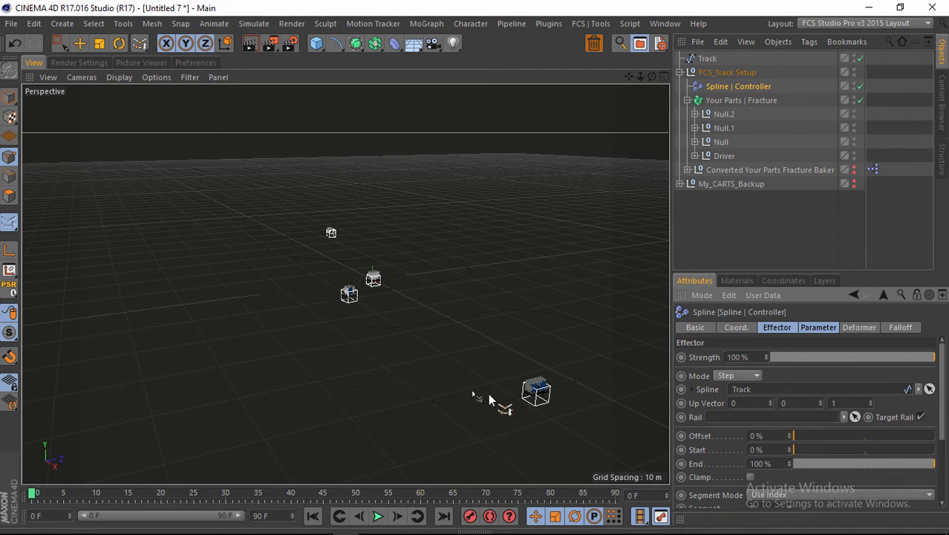
drag(651, 77, 473, 268)
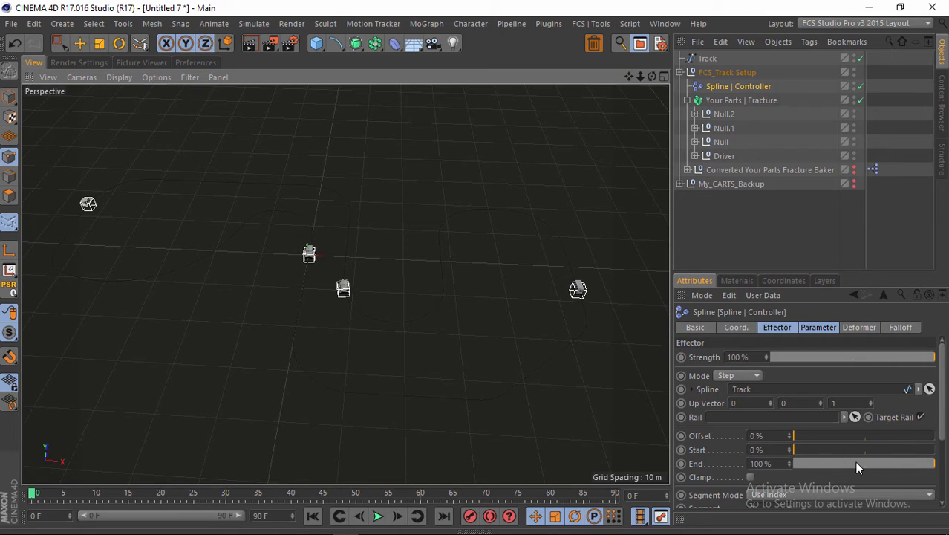
drag(855, 462, 813, 468)
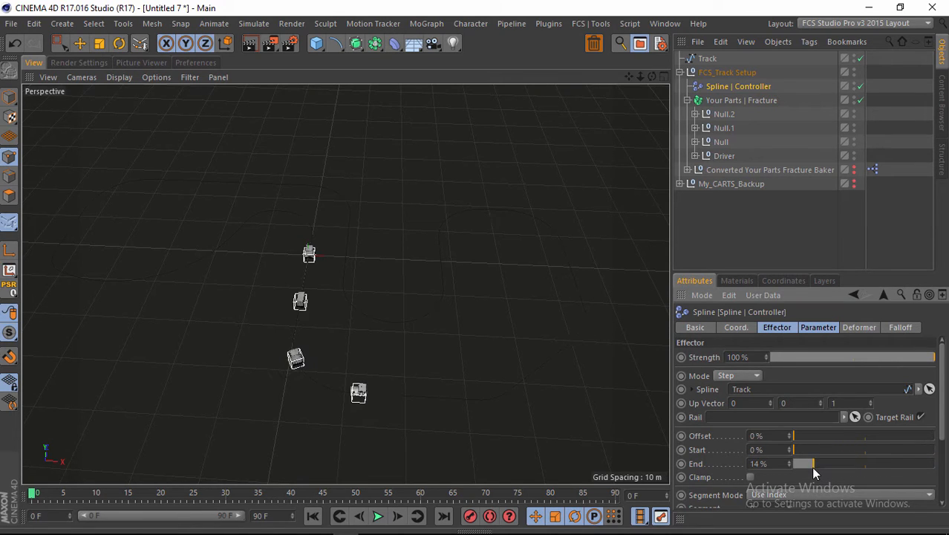
click(797, 465)
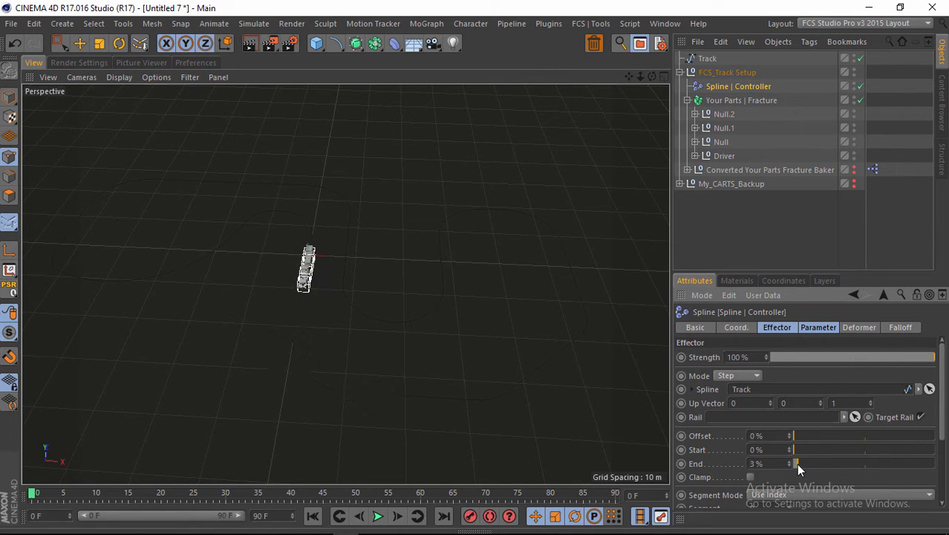
drag(645, 73, 474, 271)
drag(628, 77, 475, 274)
drag(640, 77, 487, 267)
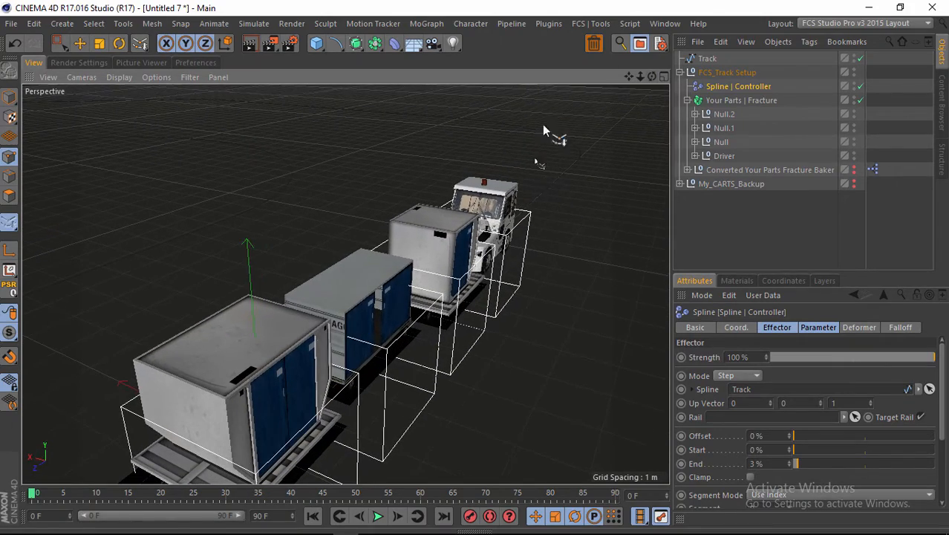
drag(641, 78, 476, 270)
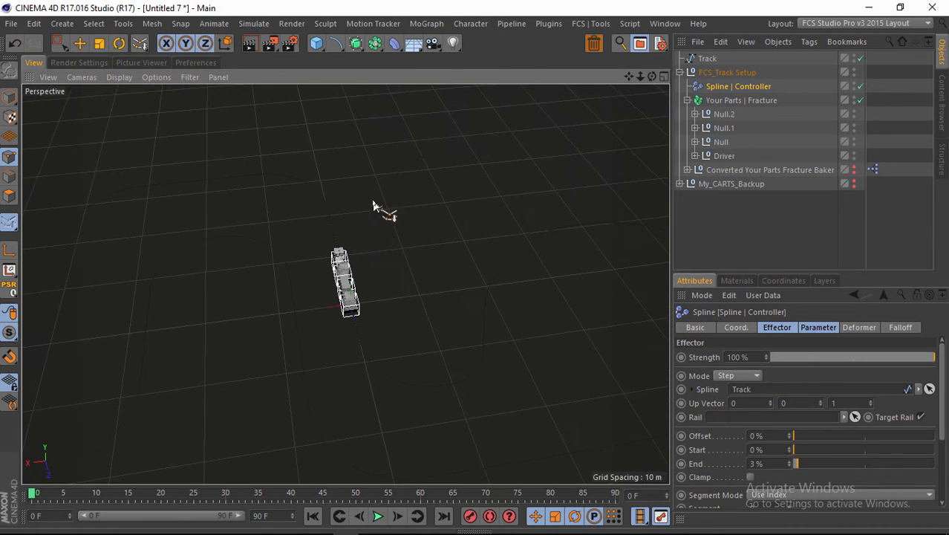
- Switch to Model mode and set Use Color to On in the Track spline's basic properties
click(750, 226)
click(707, 59)
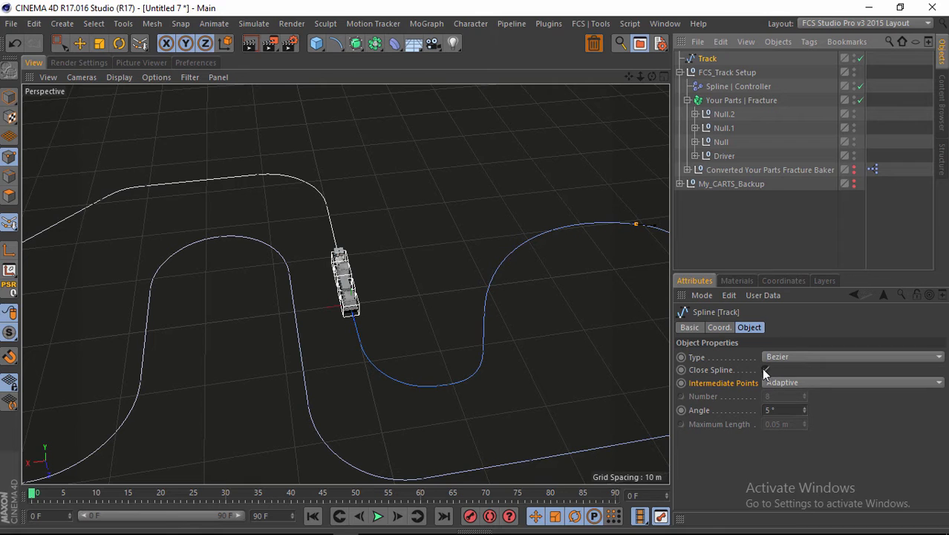
click(741, 217)
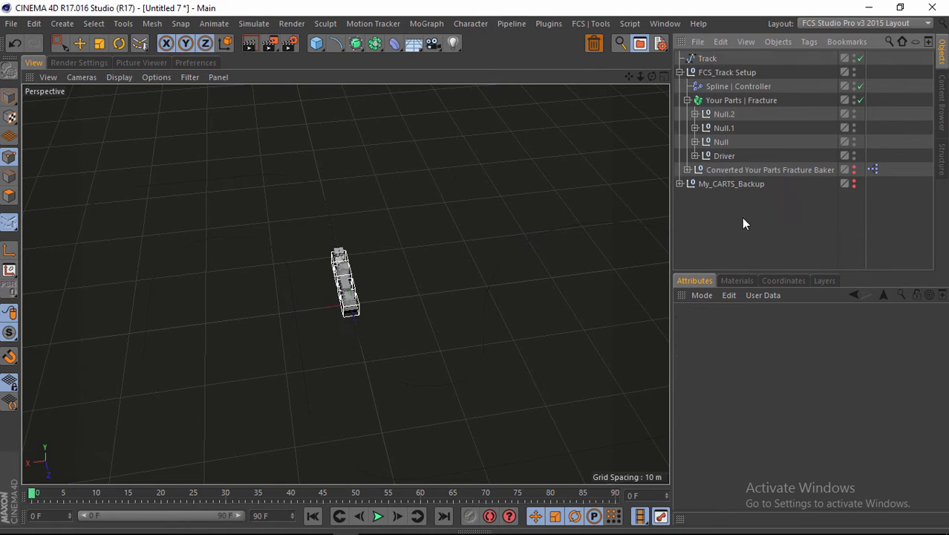
click(10, 96)
click(707, 59)
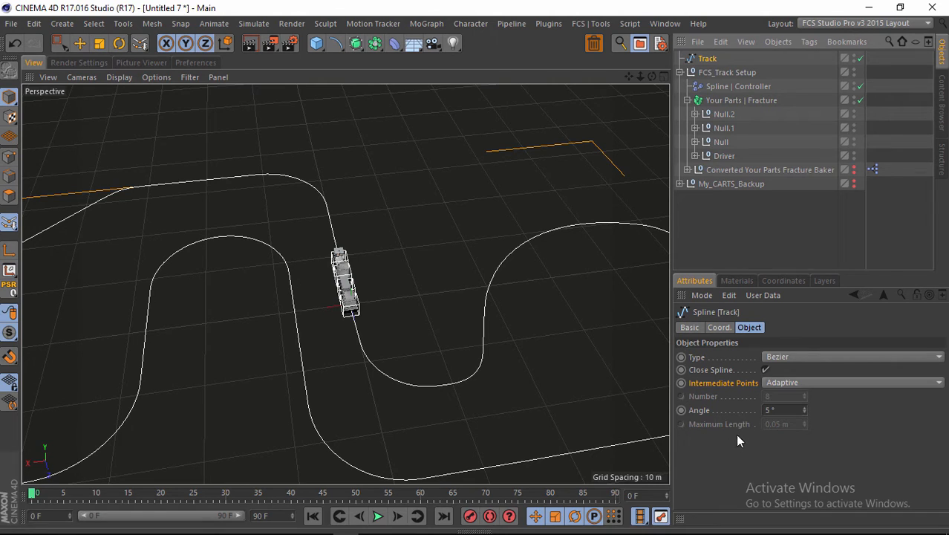
click(688, 328)
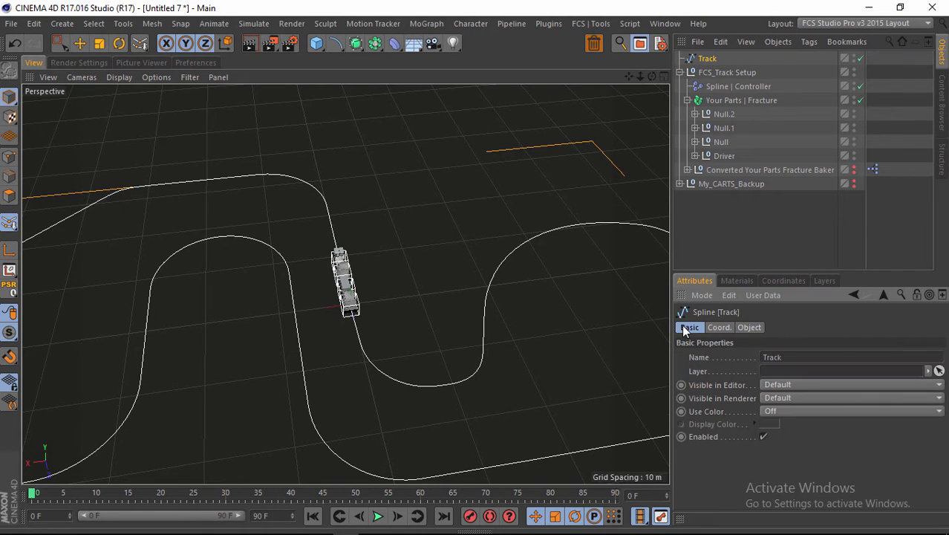
click(764, 410)
click(772, 451)
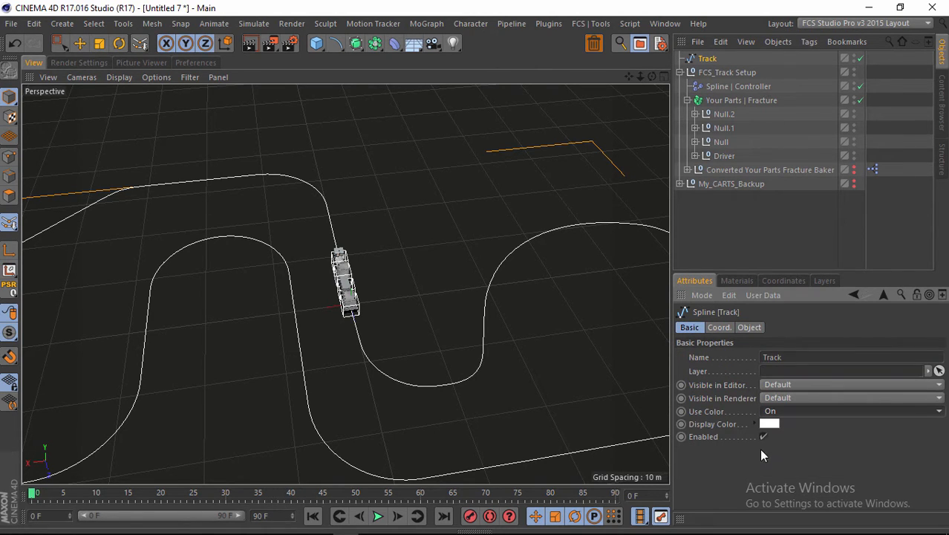
- Set the Spline | Controller effector's heading rotation (R.H) to 180° to turn the tractor and carts around on the track
click(722, 249)
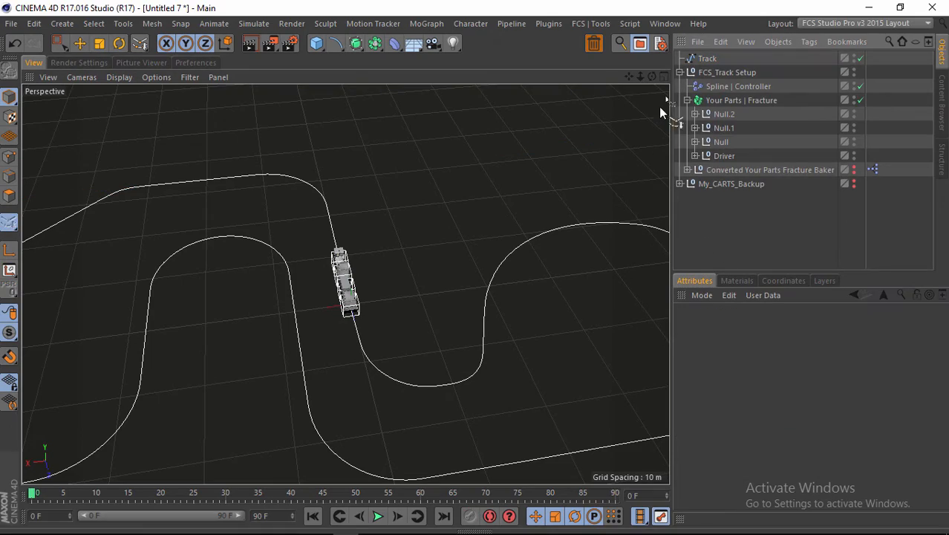
alt+drag(475, 267, 487, 206)
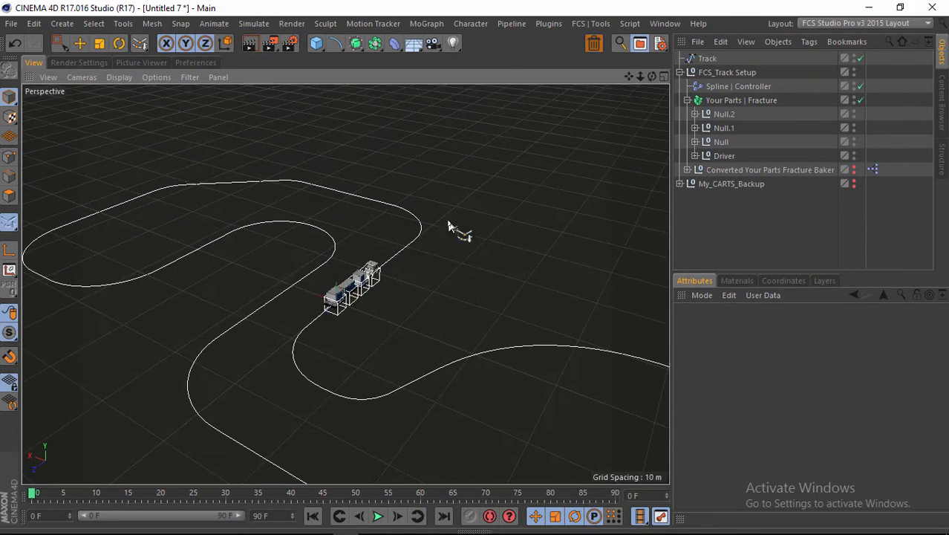
drag(639, 77, 476, 265)
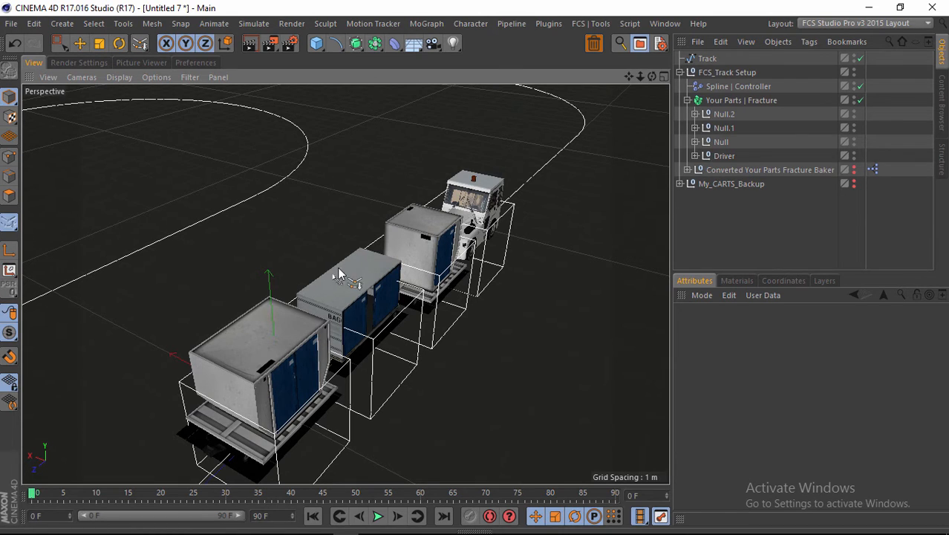
click(715, 86)
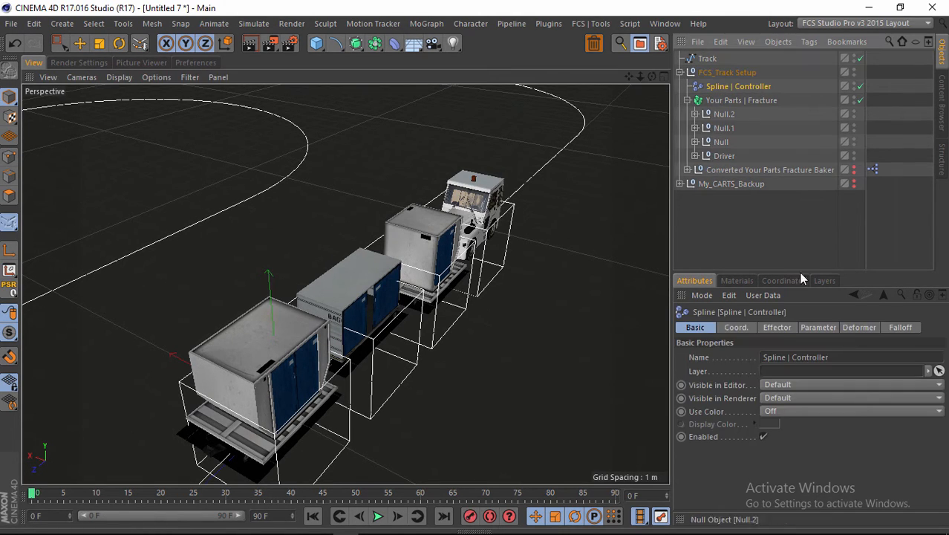
click(780, 327)
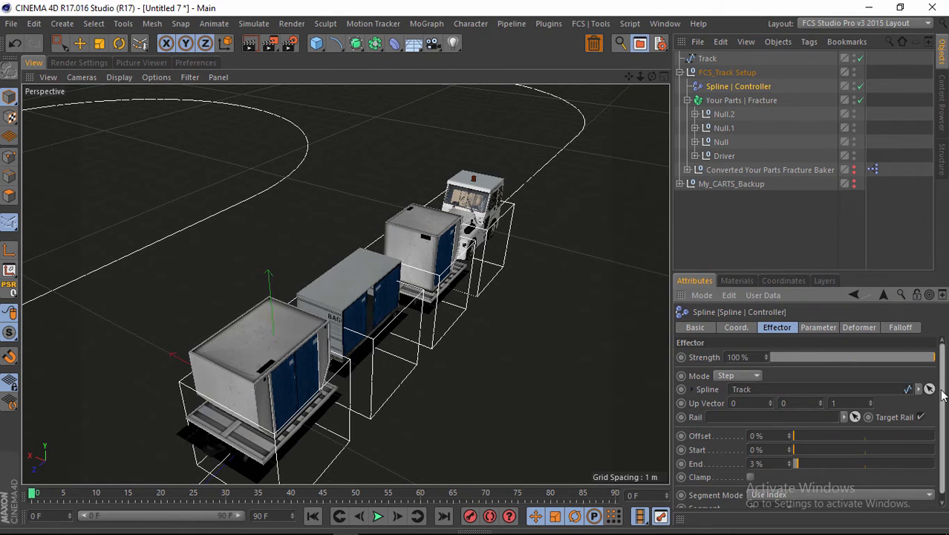
scroll(865, 362, down, 1)
click(818, 328)
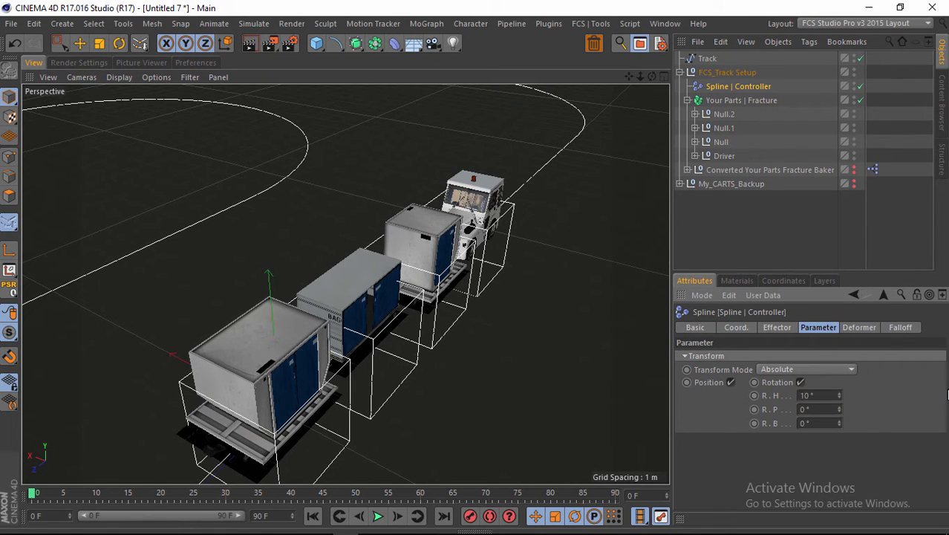
key(Return)
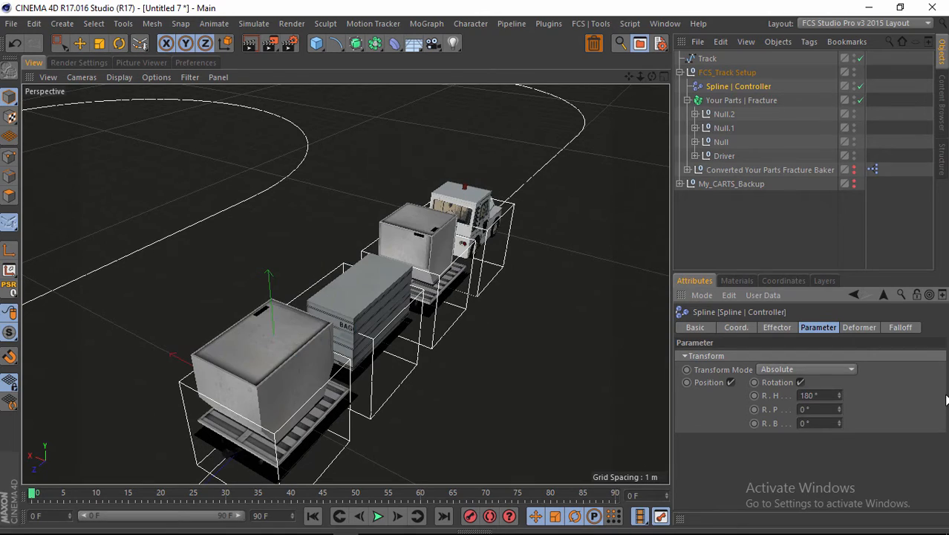
- Set the spline effector's End value to 2.8 % to adjust the spacing between the tractor and its carts
drag(652, 81, 474, 266)
drag(636, 81, 475, 267)
click(765, 329)
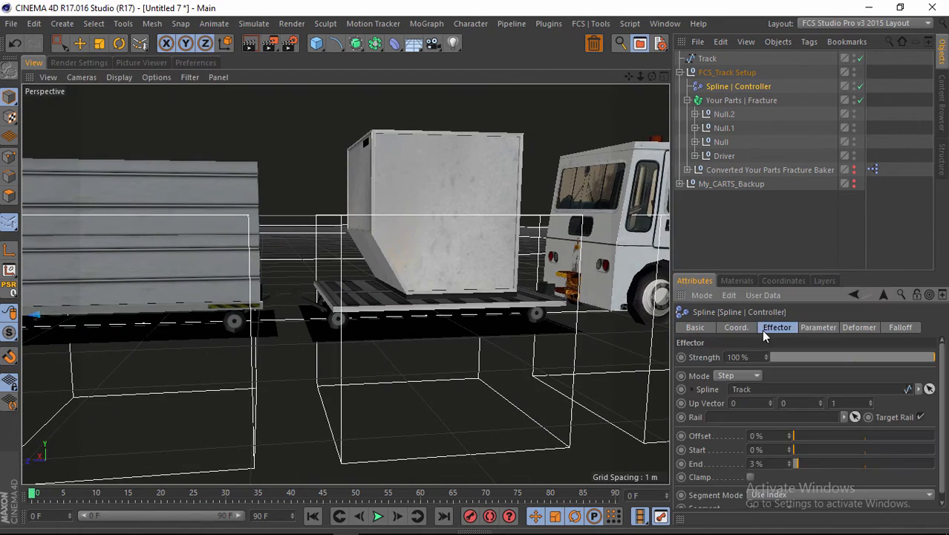
click(787, 465)
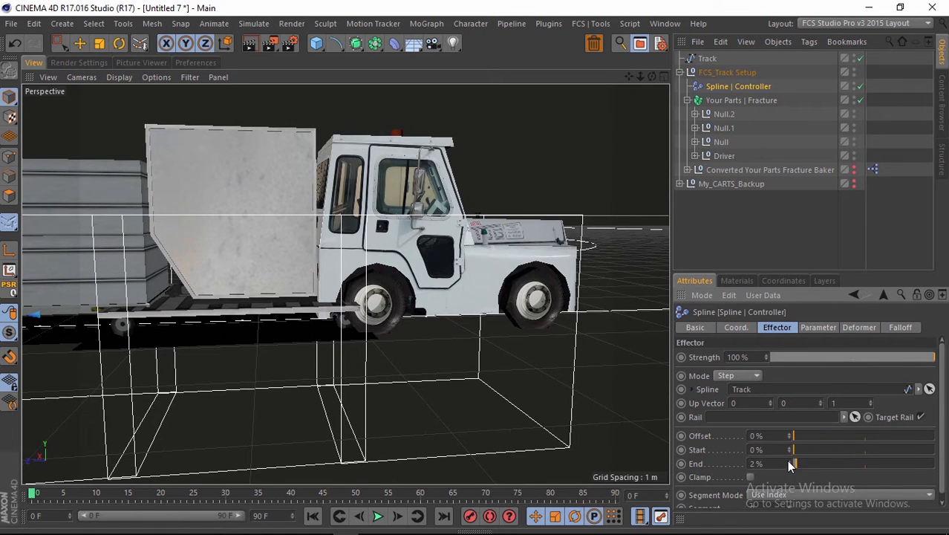
click(788, 461)
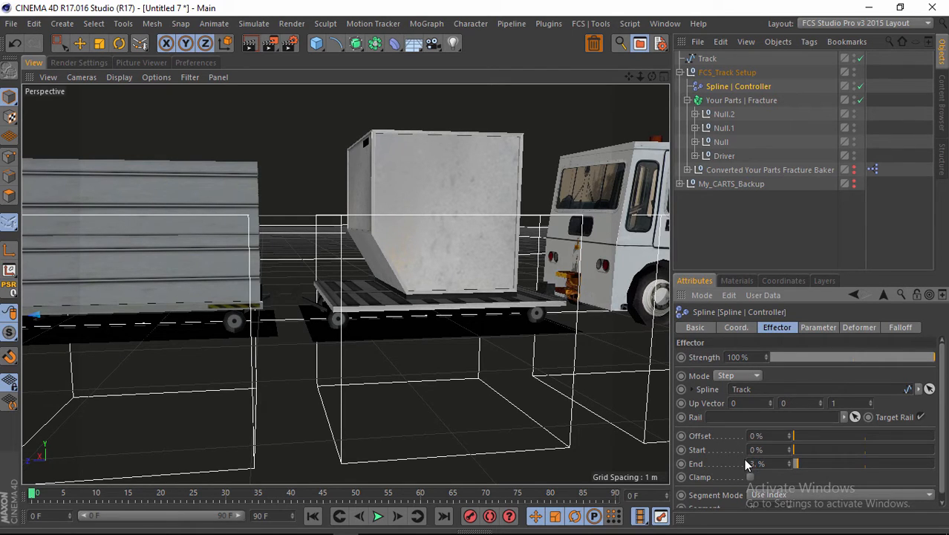
key(Return)
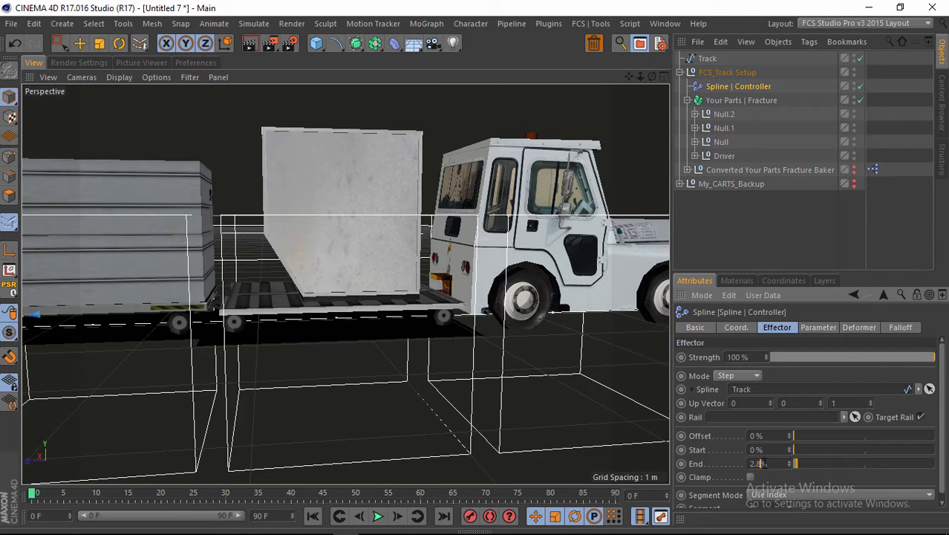
key(Return)
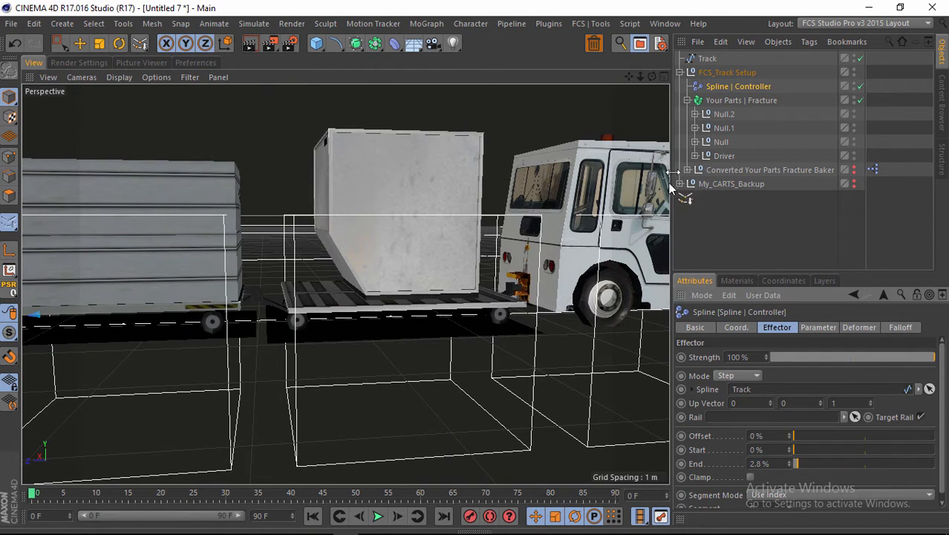
- Enable the Invert option in the Spline | Controller effector's falloff
drag(639, 77, 474, 270)
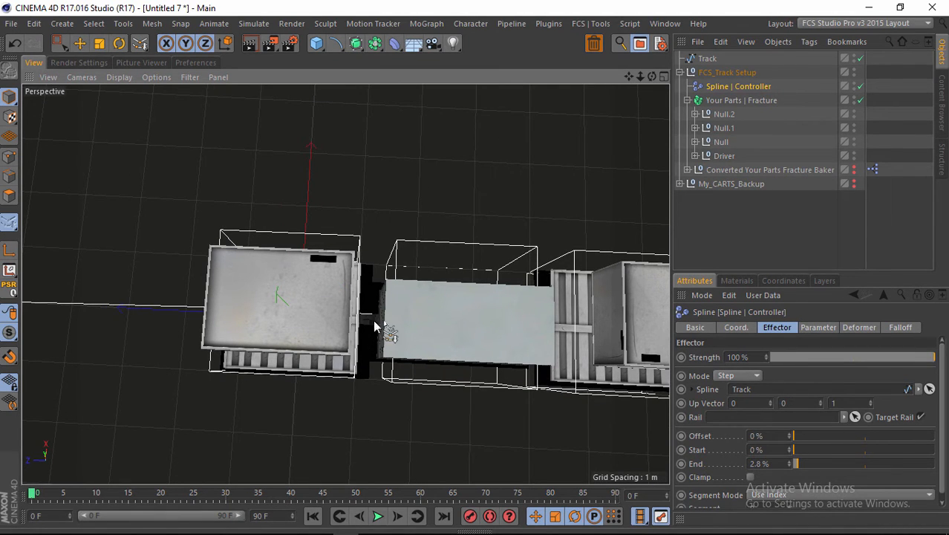
drag(650, 79, 475, 267)
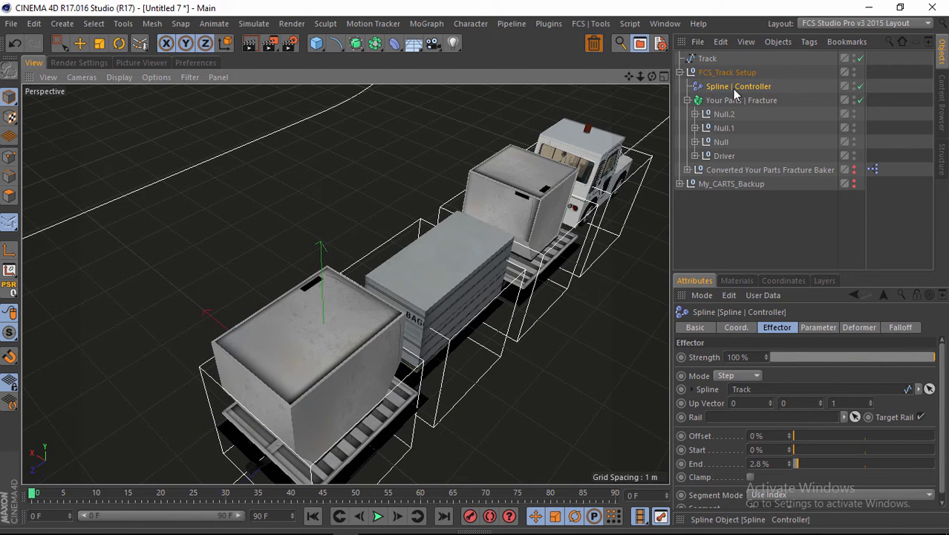
click(897, 330)
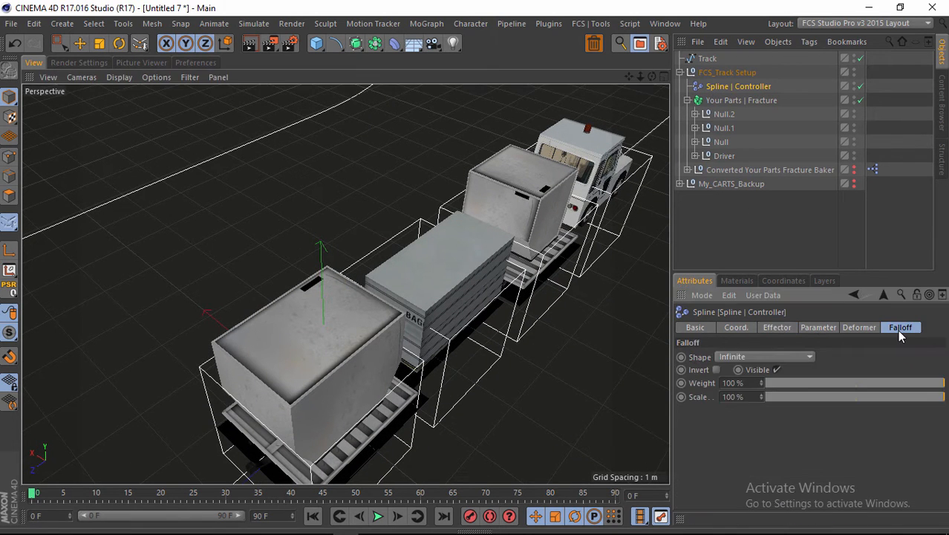
click(716, 370)
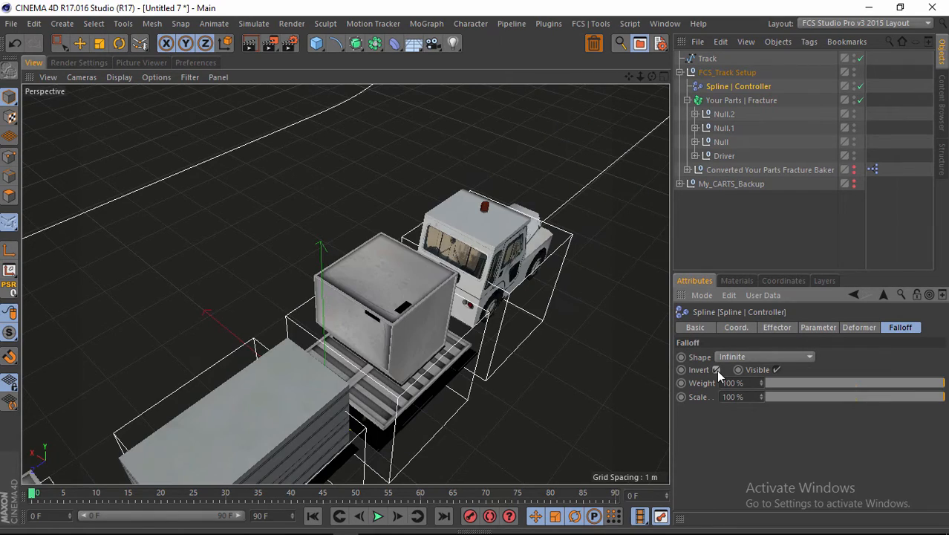
- Take Cart2 out of Null.2 and shift the null slightly along its positive Z axis, away from the neighbouring cart
drag(629, 76, 477, 260)
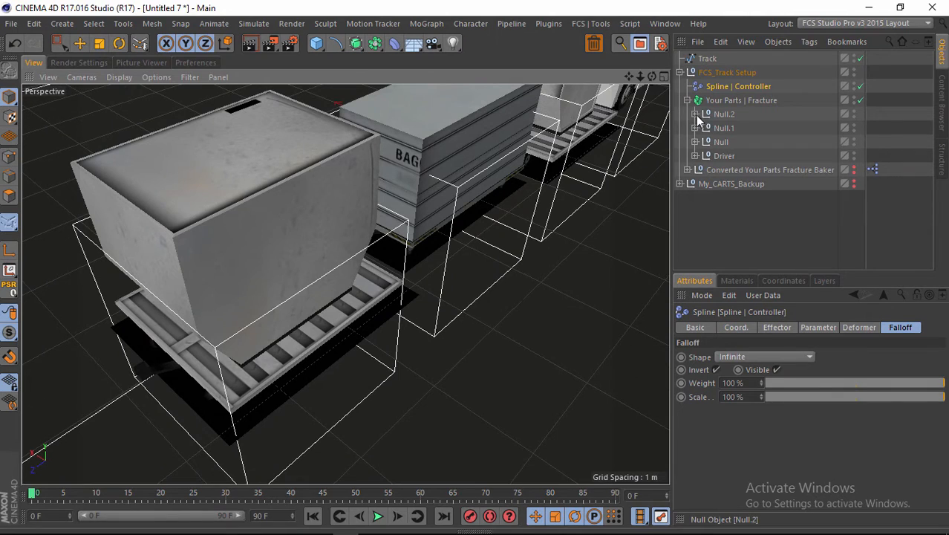
click(696, 114)
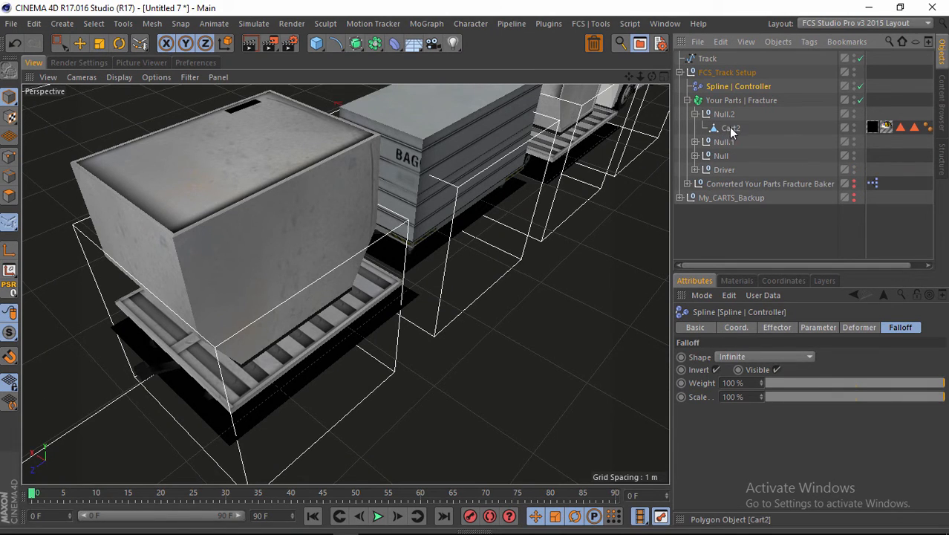
mouse_move(732, 130)
mouse_down()
mouse_move(735, 142)
mouse_move(732, 131)
mouse_up()
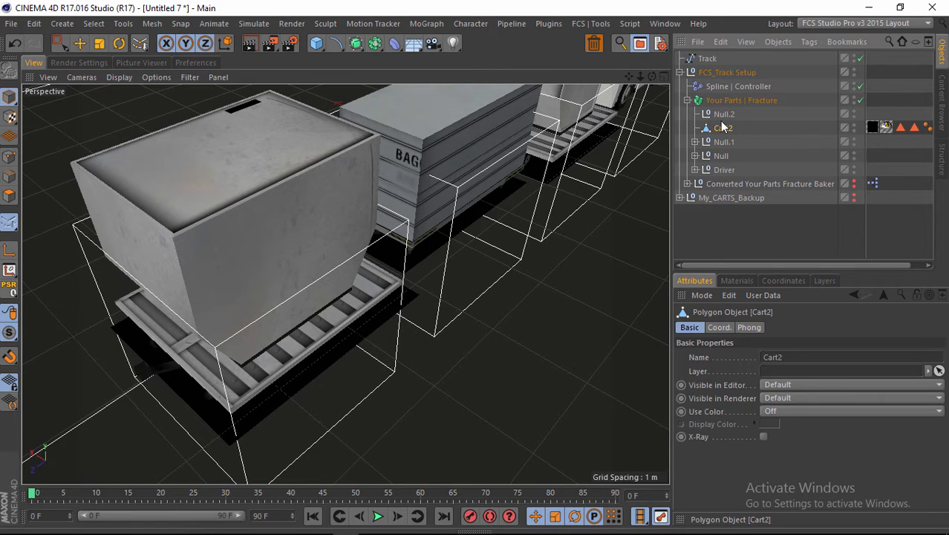
click(724, 115)
drag(652, 77, 475, 266)
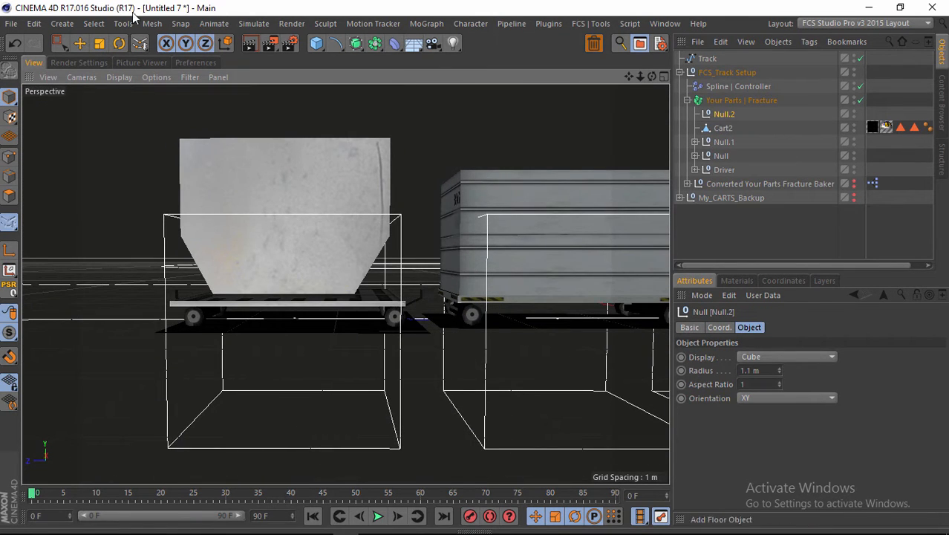
click(80, 44)
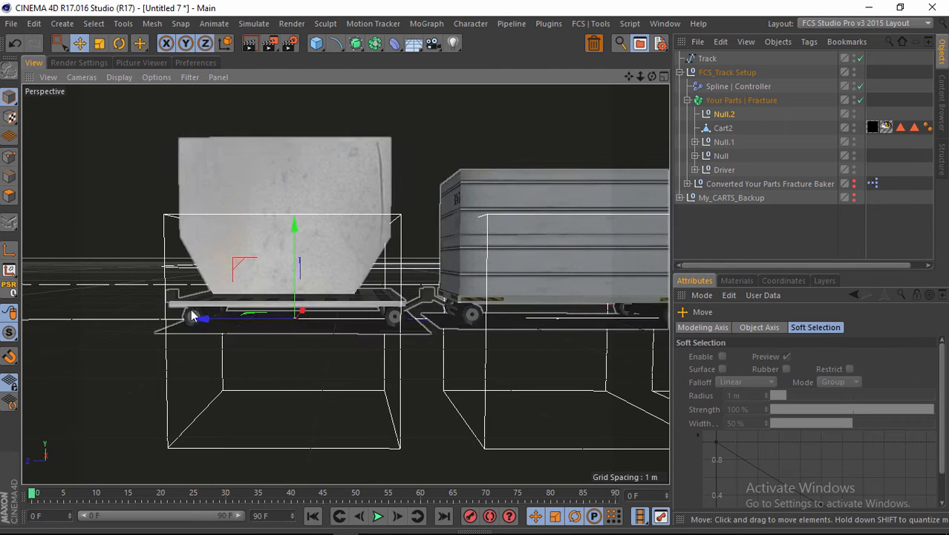
drag(202, 320, 189, 321)
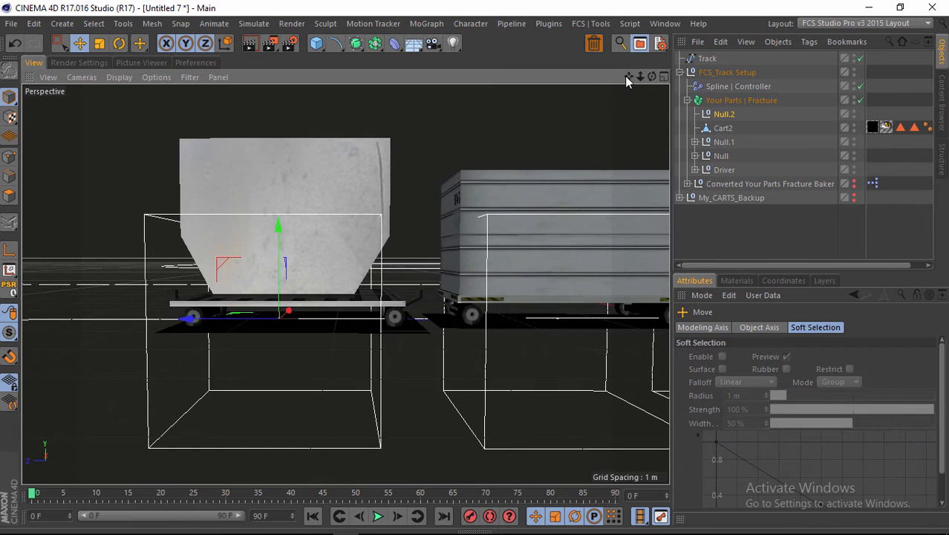
- Nest Cart2 back under Null.2 and turn off the Spline | Controller's falloff Invert option
drag(626, 77, 474, 267)
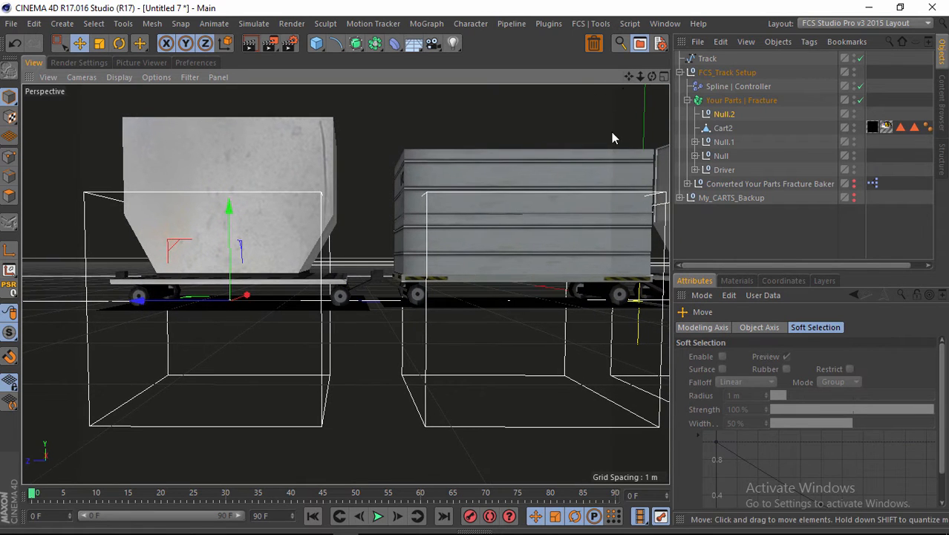
click(724, 128)
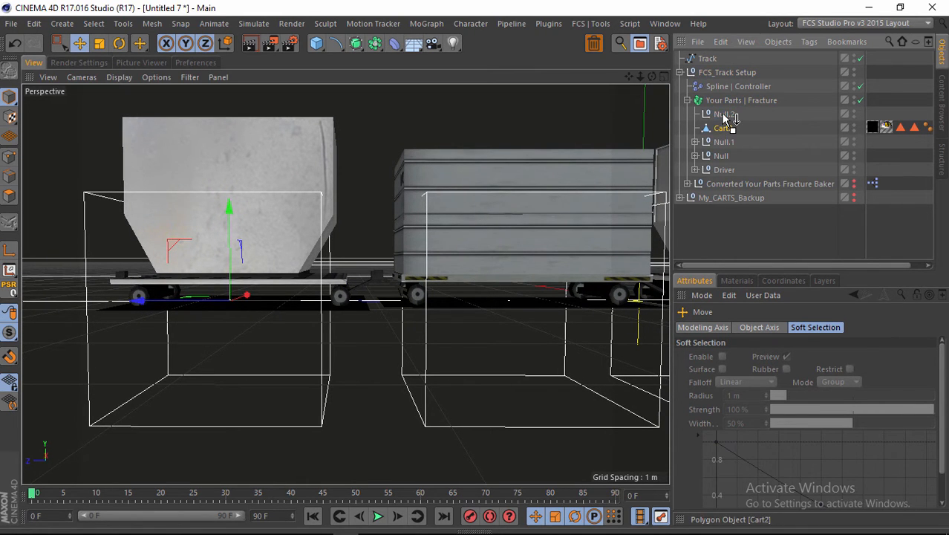
click(695, 113)
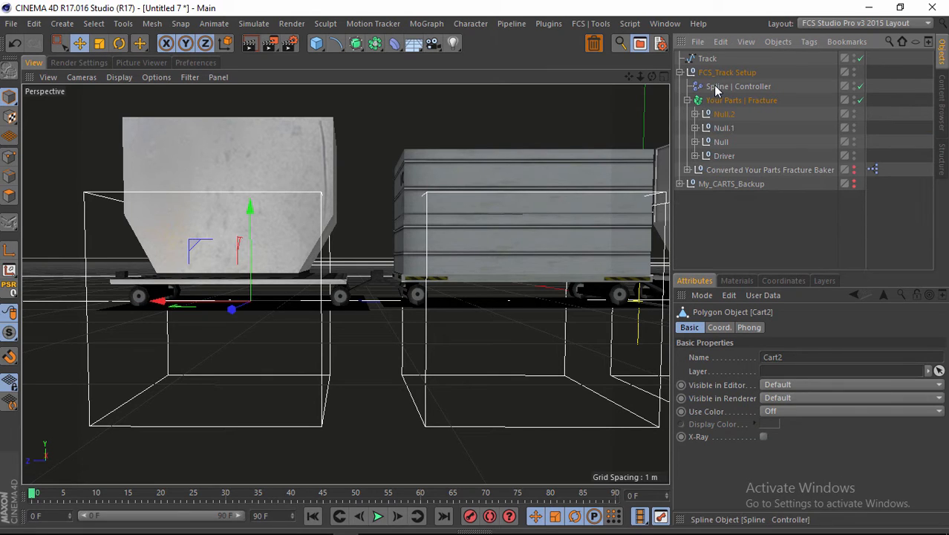
click(738, 87)
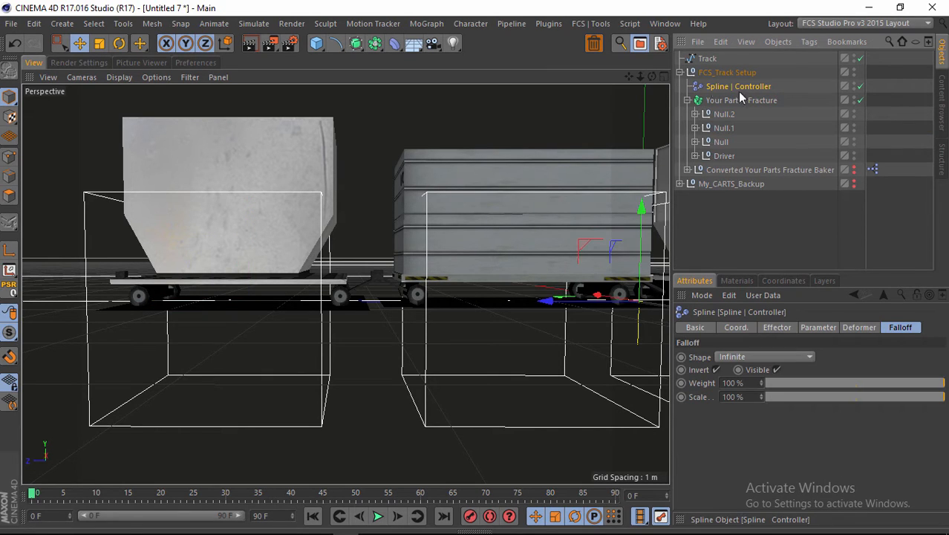
click(715, 370)
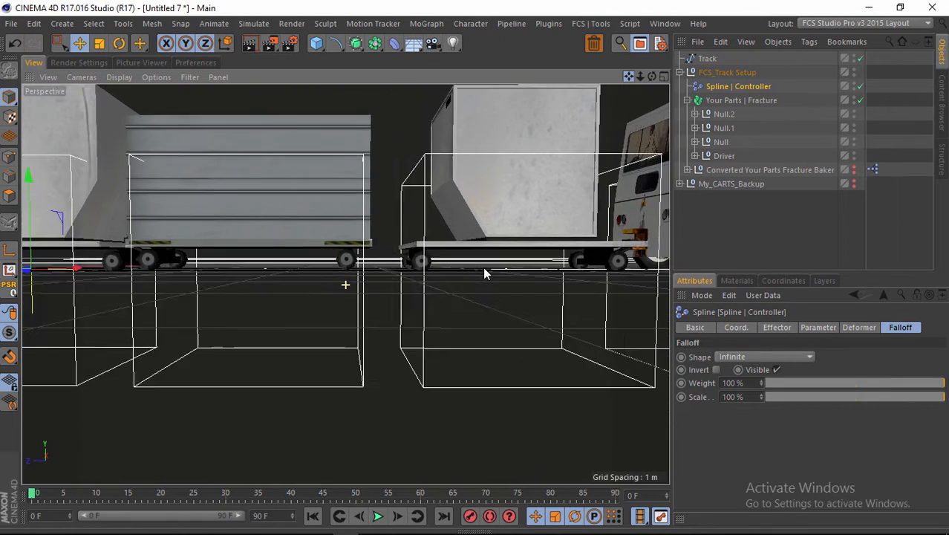
- Separate Cart2 from Null.2 again and re-enable Invert in the Spline | Controller's falloff
drag(476, 273, 519, 274)
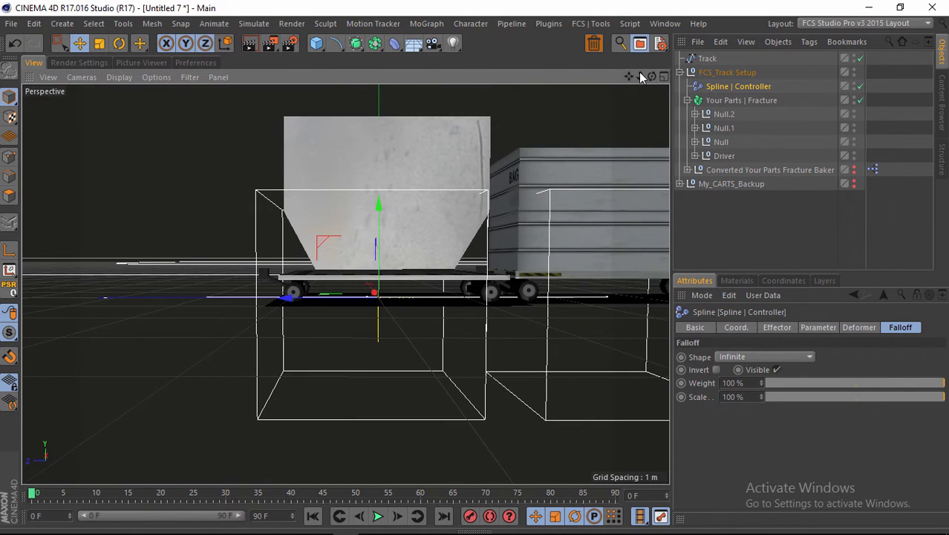
click(695, 114)
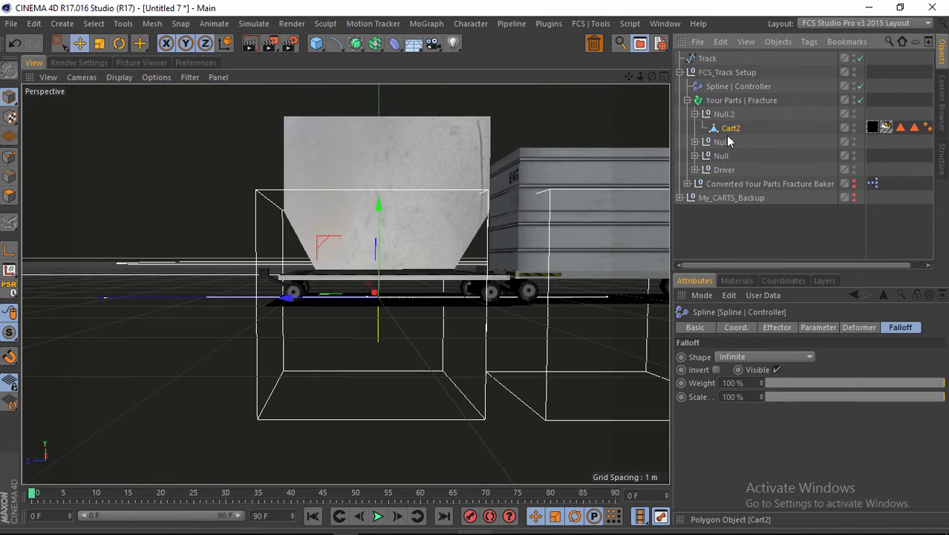
drag(728, 136, 726, 135)
click(718, 113)
click(724, 88)
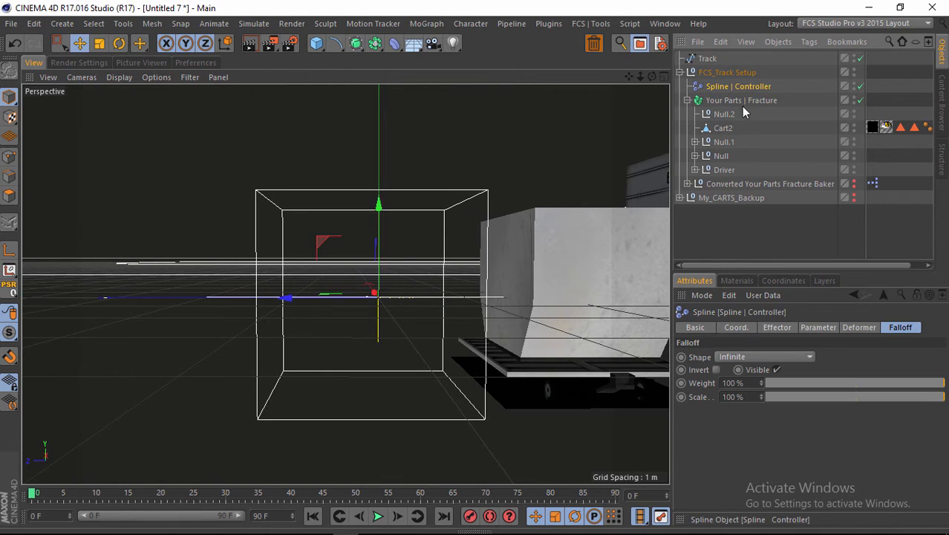
click(716, 370)
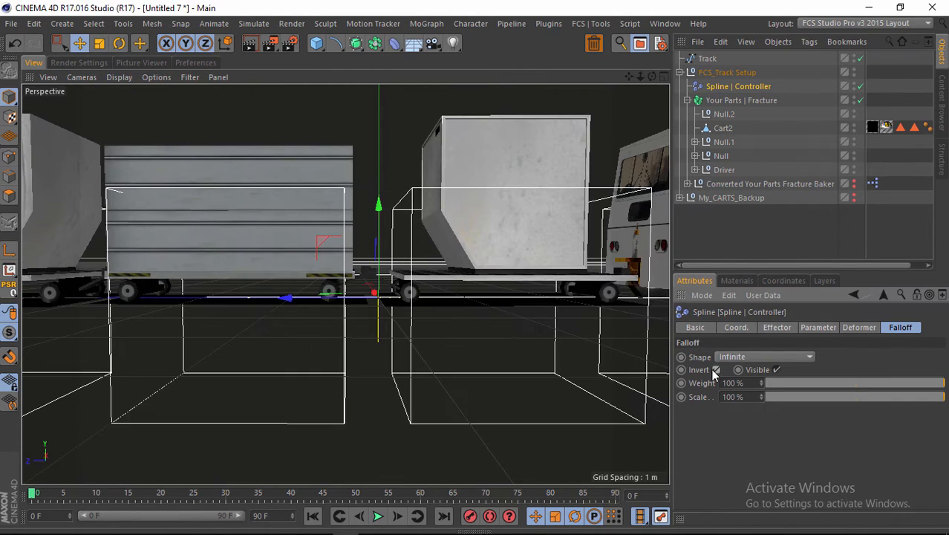
- Move Null.2 along its Z axis toward the neighbouring baggage cart, leaving Cart2 in place
mouse_move(628, 76)
mouse_down()
mouse_move(479, 271)
mouse_move(609, 78)
mouse_up()
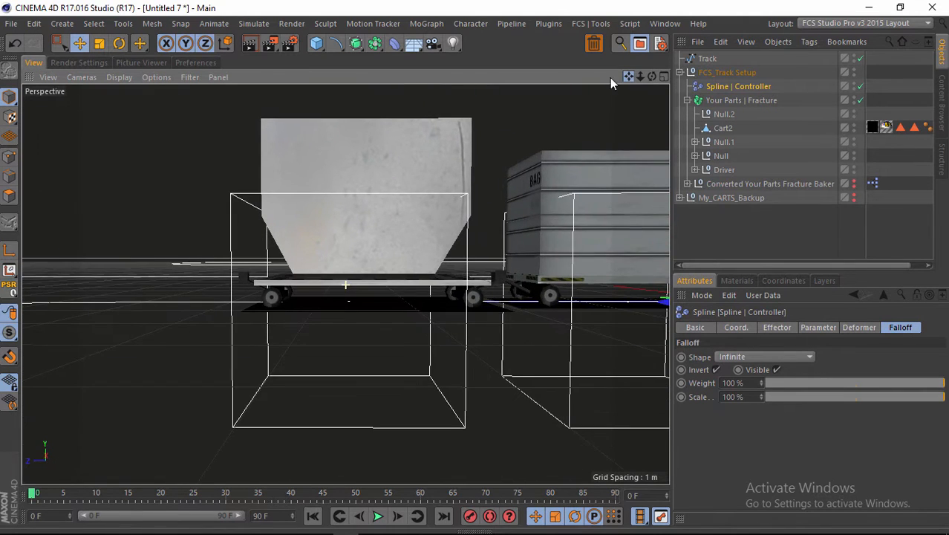
click(722, 114)
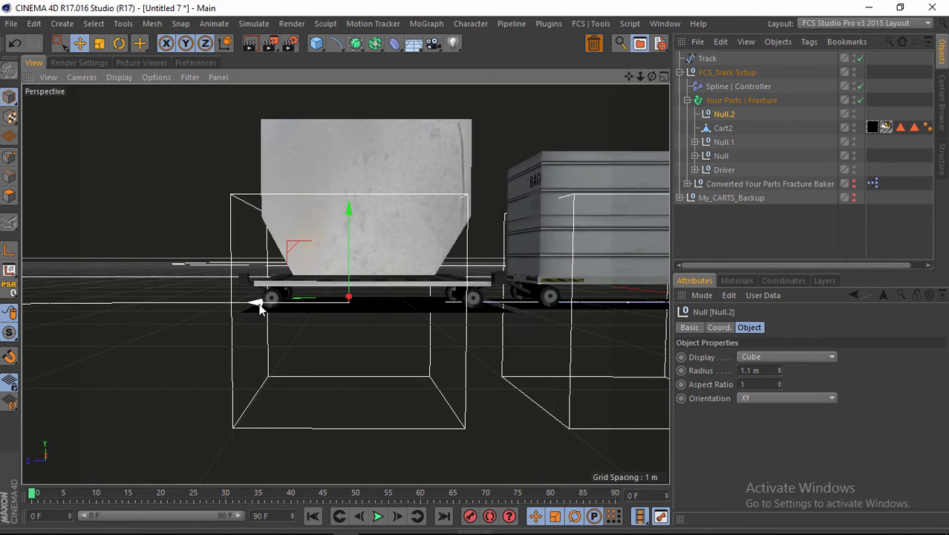
drag(256, 304, 288, 305)
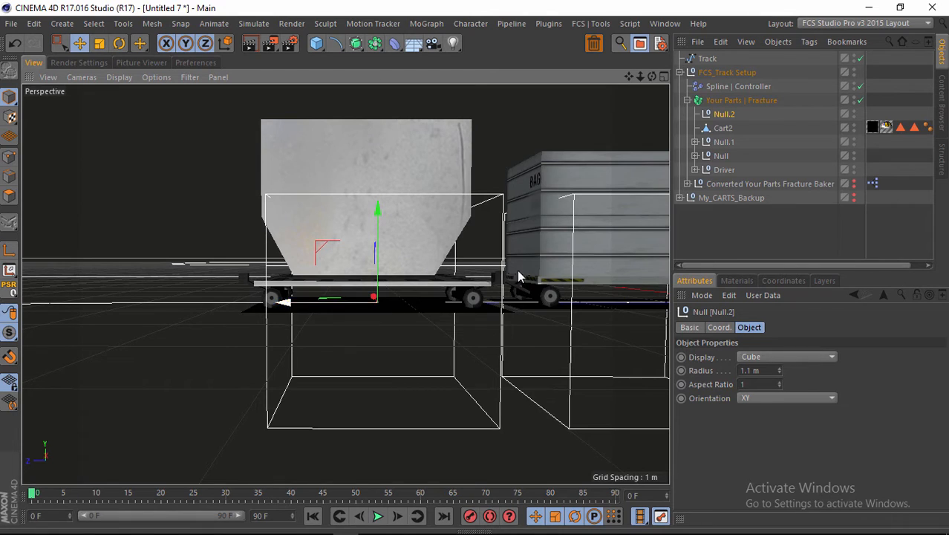
scroll(461, 269, up, 4)
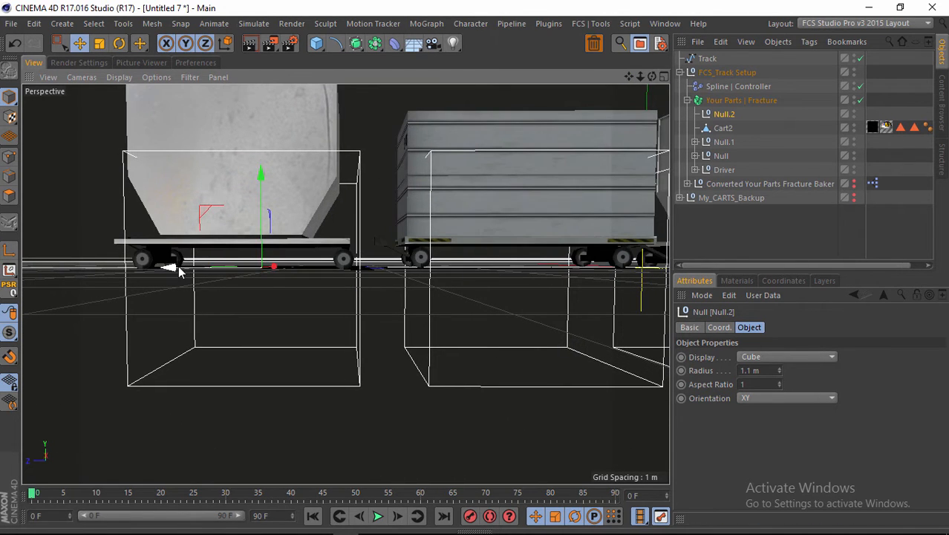
- Shift Null.2 slightly along its positive Z axis, away from the neighbouring cart, and nest Cart2 back under it
mouse_move(169, 266)
mouse_down()
mouse_move(180, 270)
mouse_move(165, 265)
mouse_up()
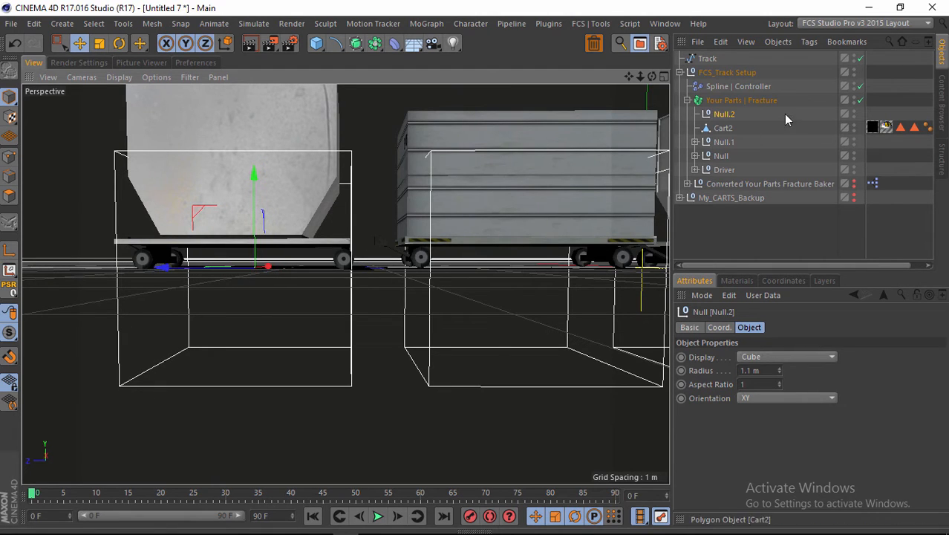
click(723, 129)
drag(730, 119, 727, 121)
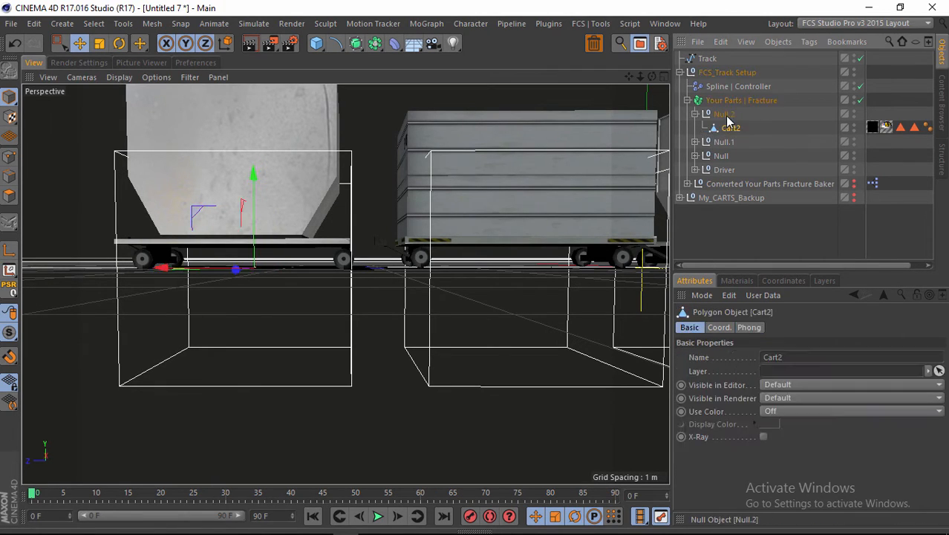
- Turn off Invert in the Spline | Controller's falloff and examine the spacing between the carts on the track
click(694, 113)
click(738, 86)
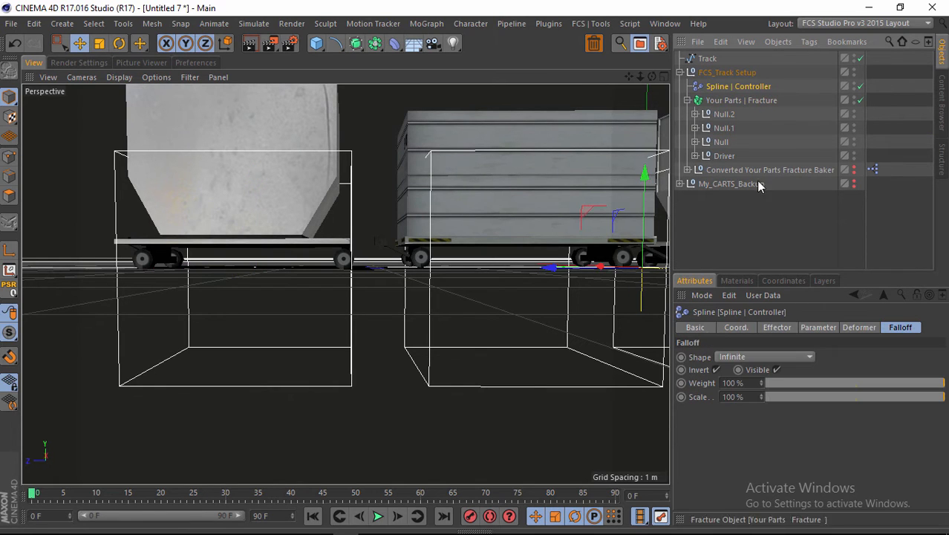
click(715, 369)
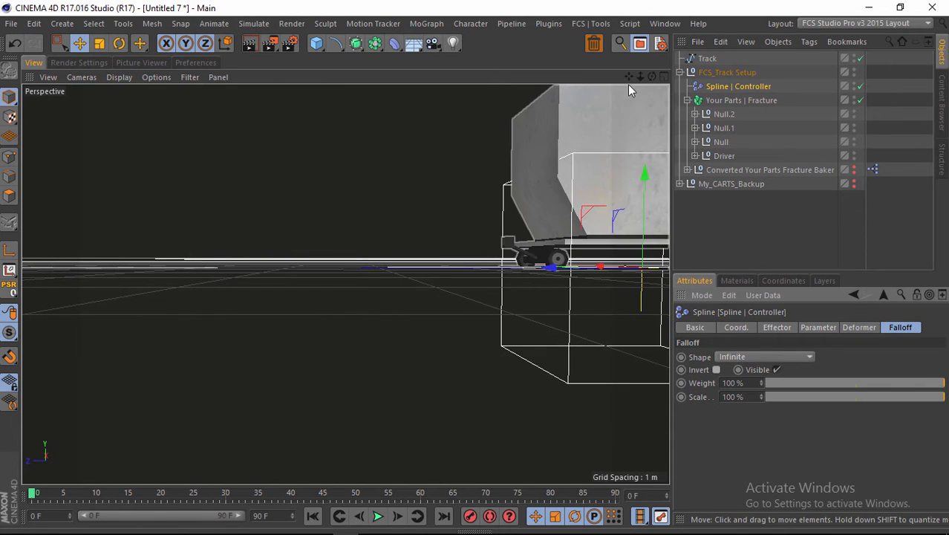
key(o)
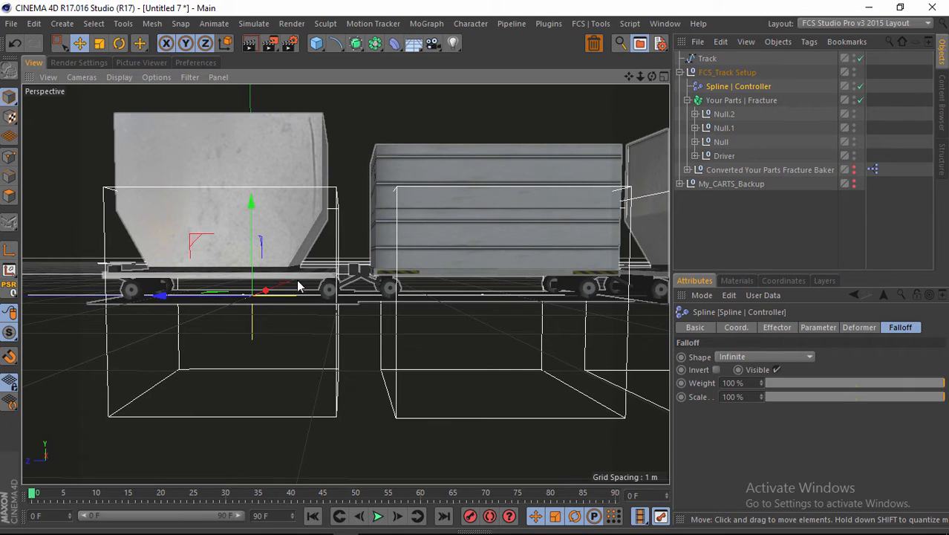
- Re-enable Invert in the Spline | Controller's falloff and take Cart2 out of Null.2
click(716, 369)
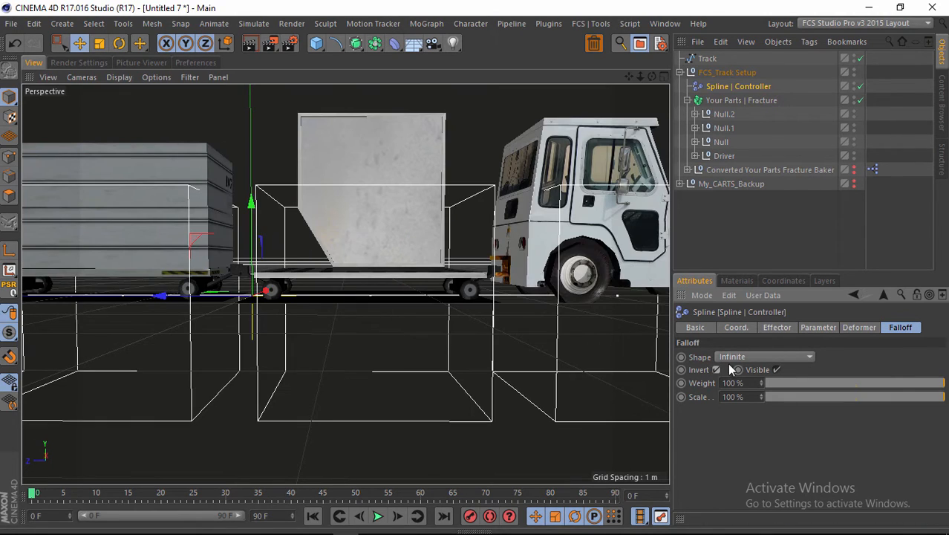
click(695, 114)
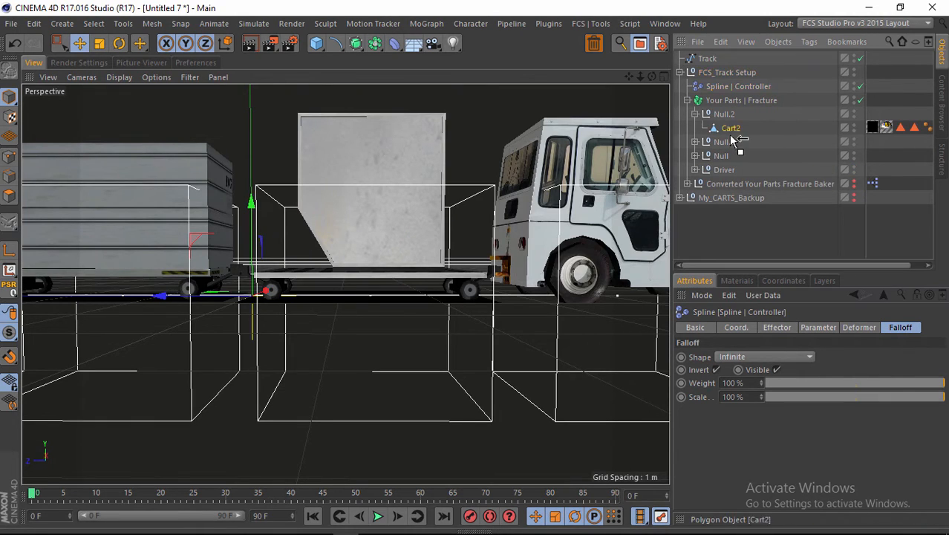
click(730, 131)
key(o)
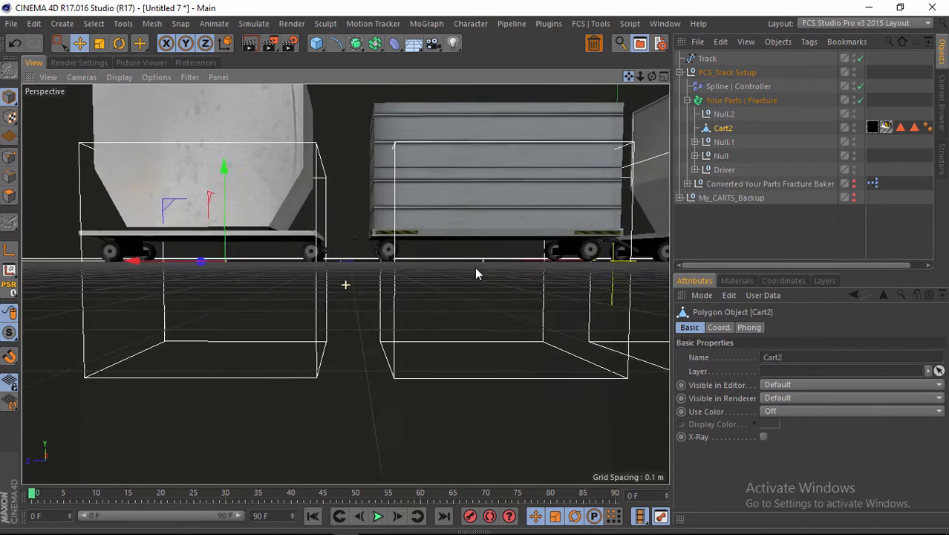
alt+middle_drag(476, 268, 487, 261)
drag(206, 255, 218, 258)
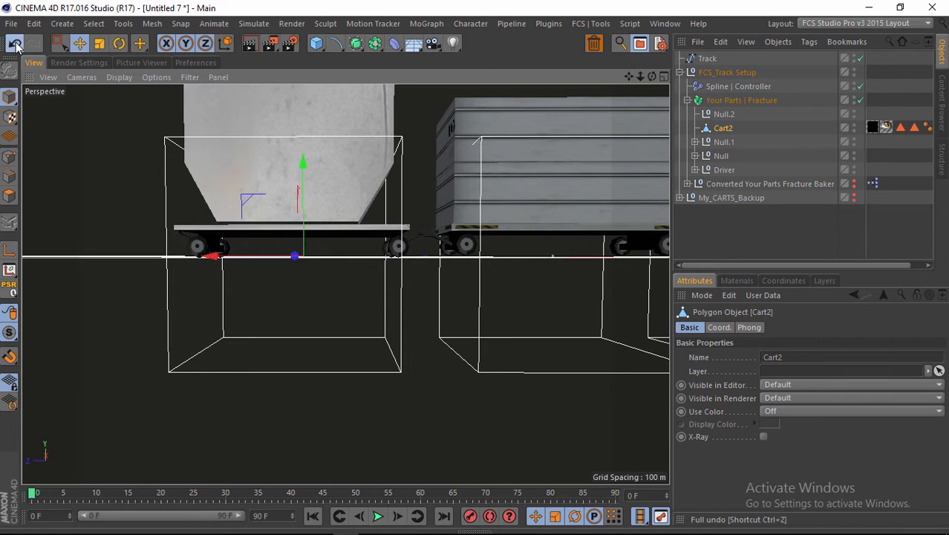
click(14, 42)
- Move Null.2 slightly along its Z axis toward the neighbouring baggage cart, leaving Cart2 in place
click(724, 114)
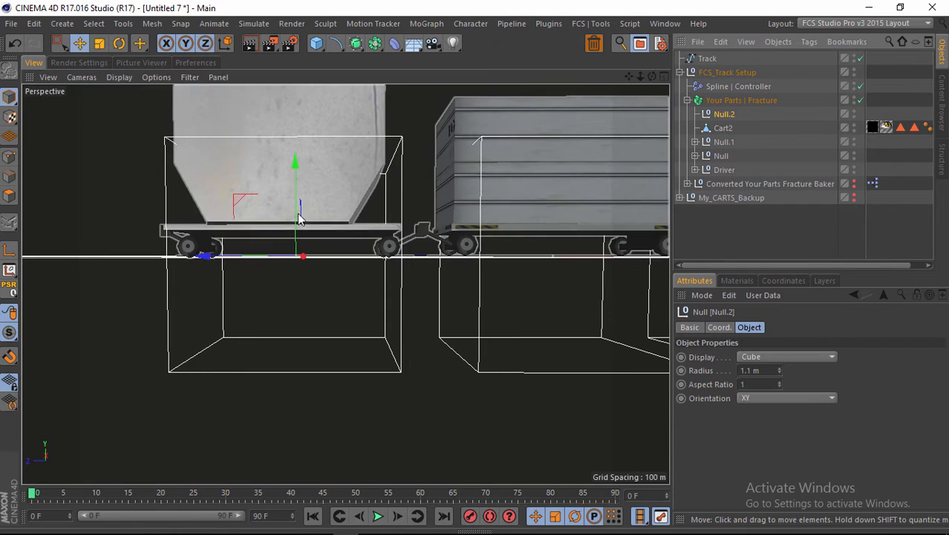
drag(217, 256, 223, 258)
drag(651, 77, 642, 78)
mouse_move(475, 268)
alt+middle_down()
mouse_move(504, 271)
mouse_move(472, 271)
alt+middle_up()
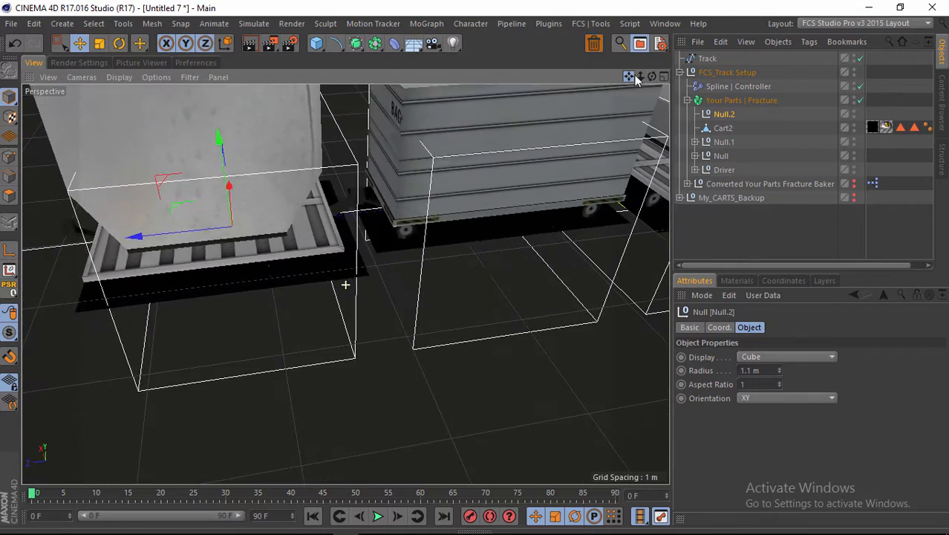
- Nest Cart2 under Null.2 and turn off the Spline | Controller's falloff Invert to put the whole train back on the track
drag(726, 129, 734, 116)
click(695, 114)
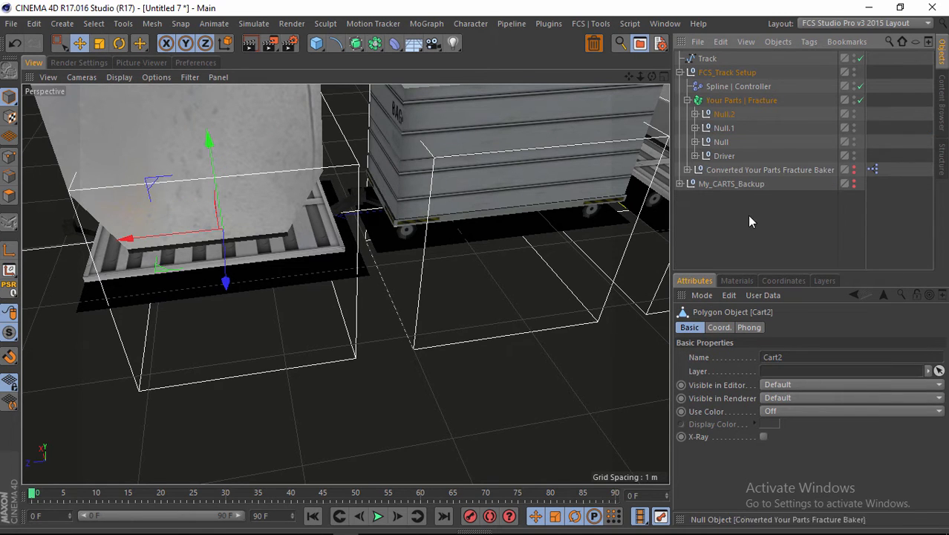
click(737, 86)
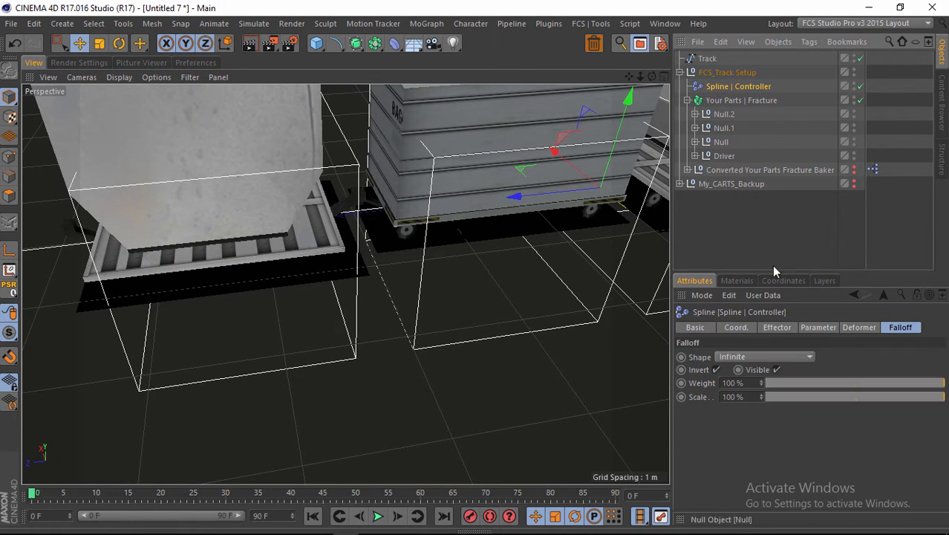
click(715, 369)
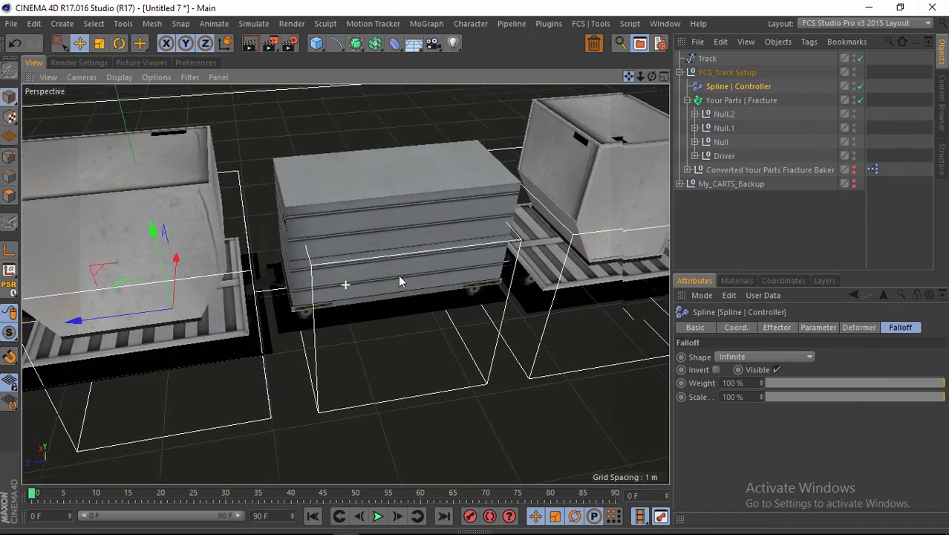
drag(651, 77, 475, 270)
click(739, 220)
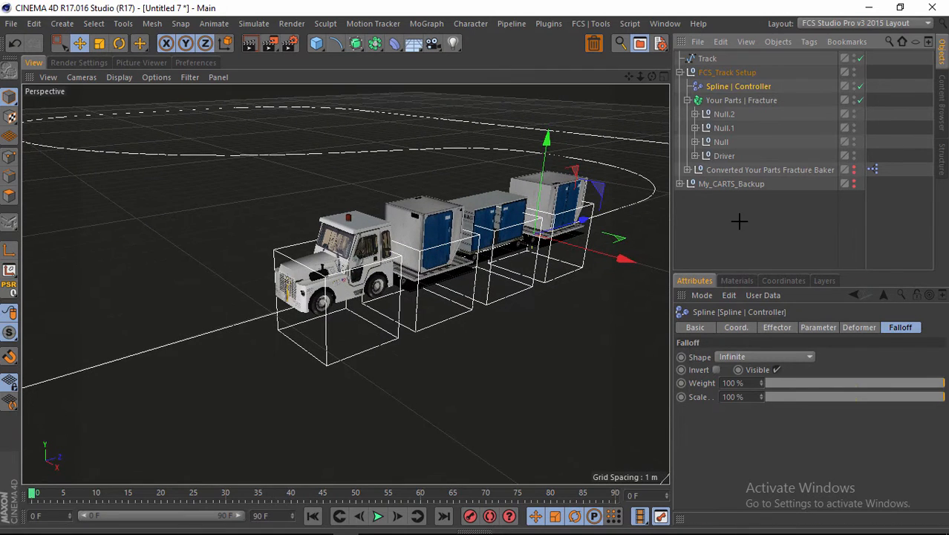
- Raise the Spline | Controller's effector Offset to 100% to run the train once around the whole track
click(731, 88)
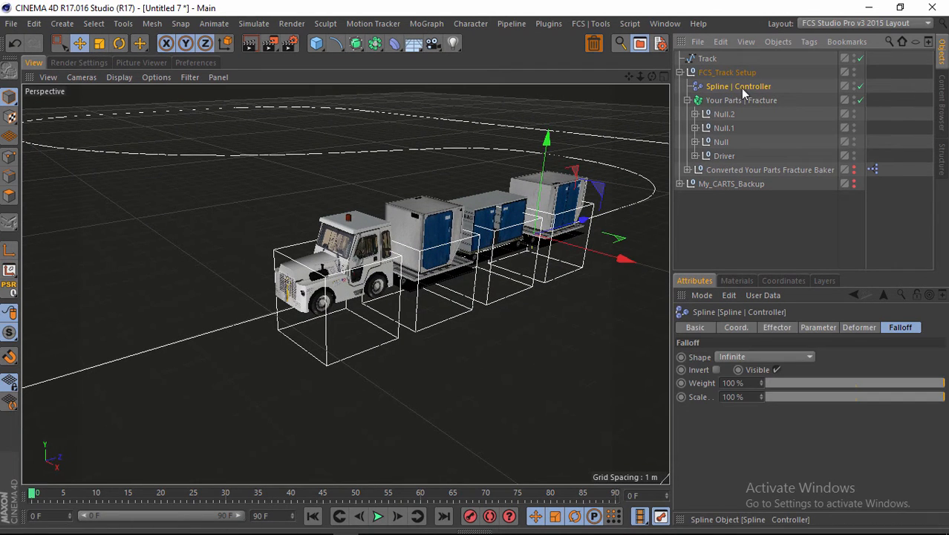
click(778, 328)
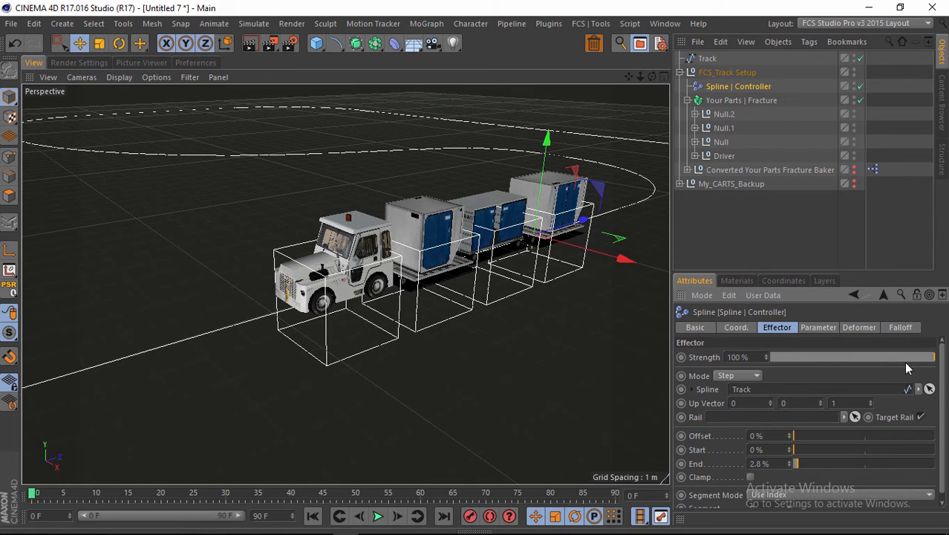
scroll(944, 374, down, 1)
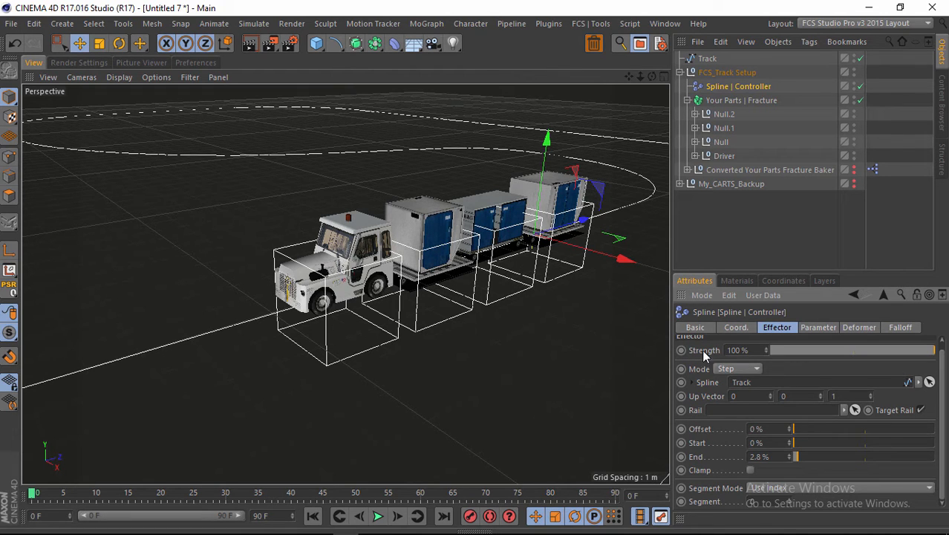
drag(640, 77, 475, 266)
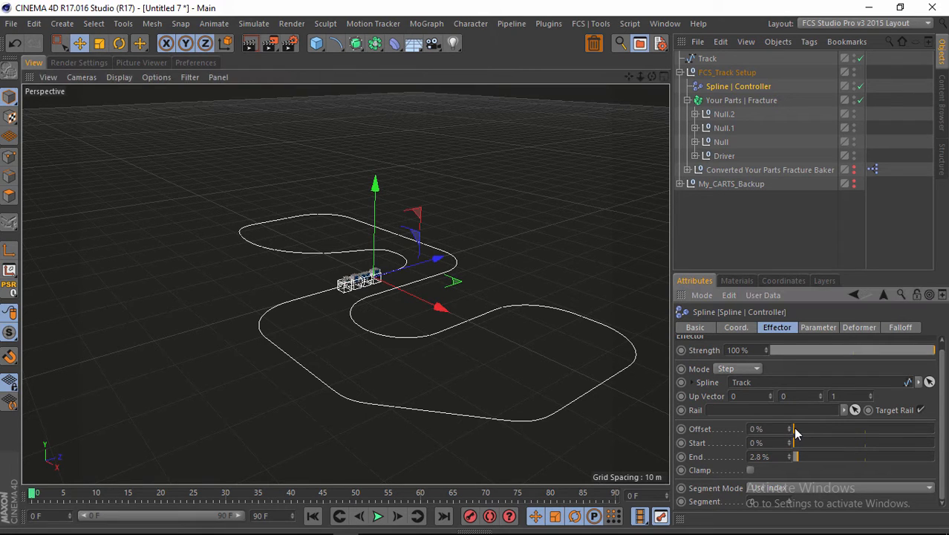
drag(794, 429, 946, 431)
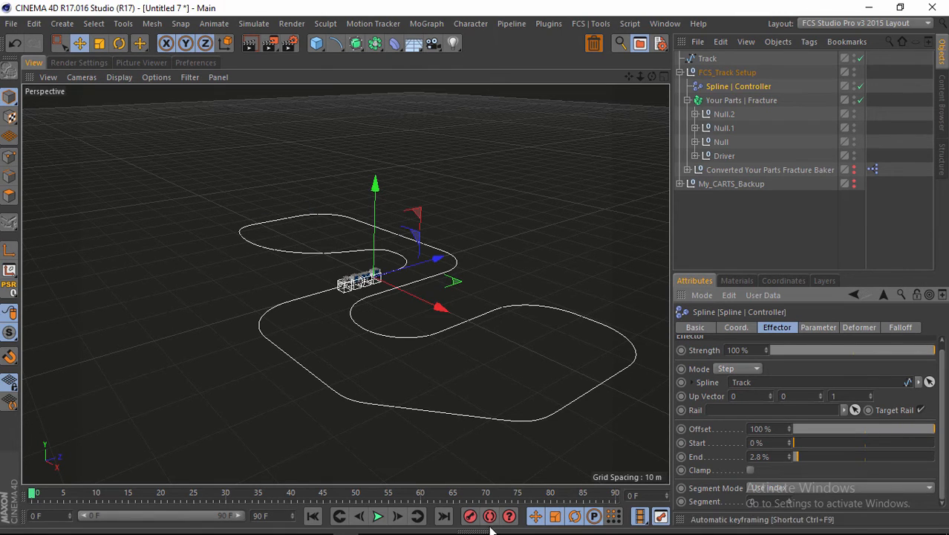
- Set the animation's end frame to 1000 and extend the preview range to cover all 1000 frames
click(260, 516)
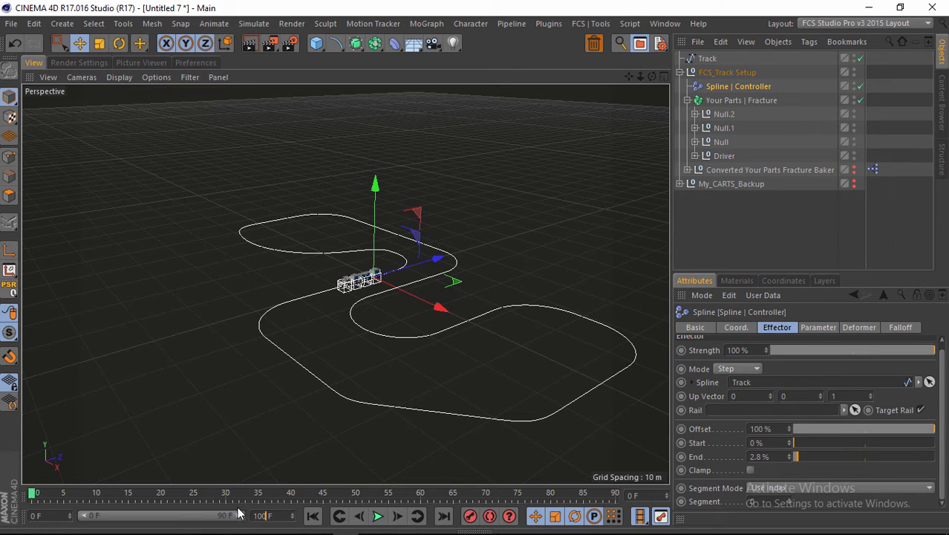
text(1000)
key(Return)
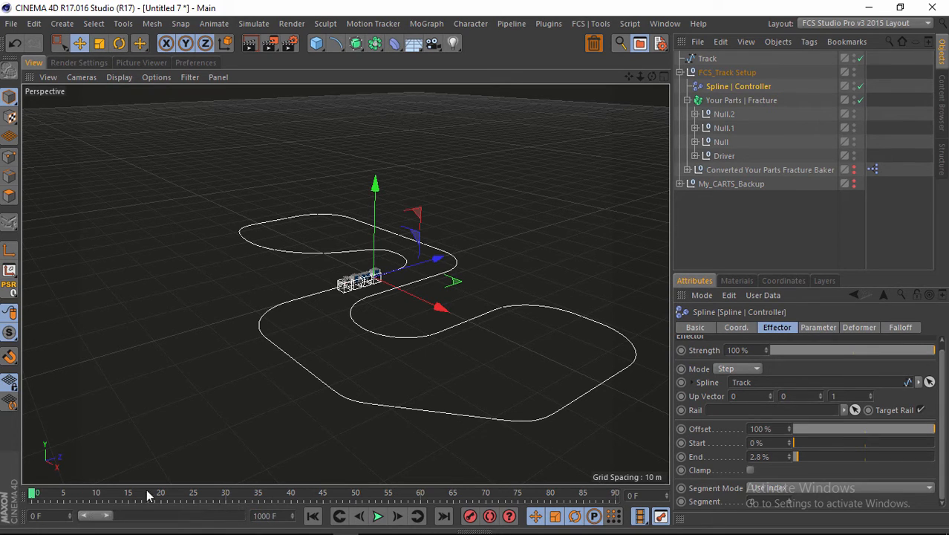
drag(106, 518, 255, 528)
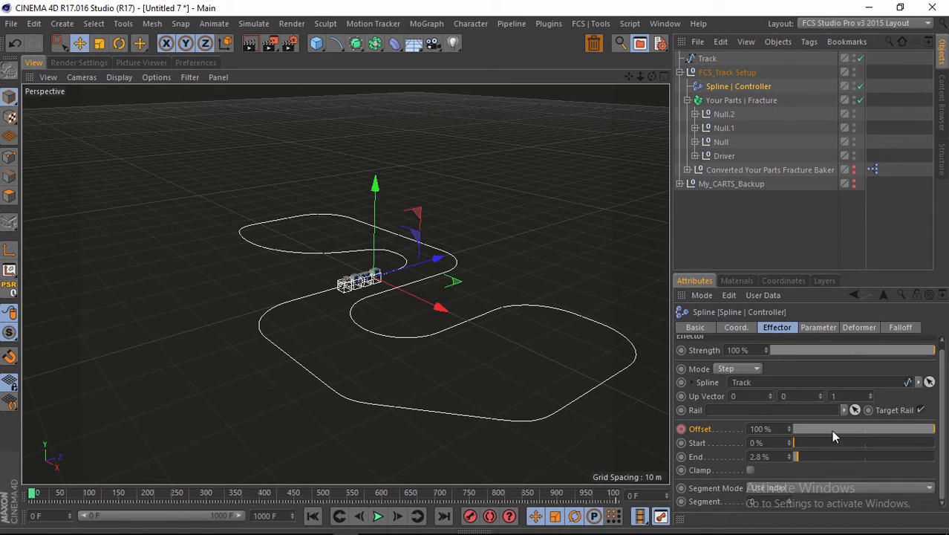
- Keyframe the Spline | Controller's Offset at 0% on frame 0 and 100% on frame 1000
drag(831, 430, 781, 432)
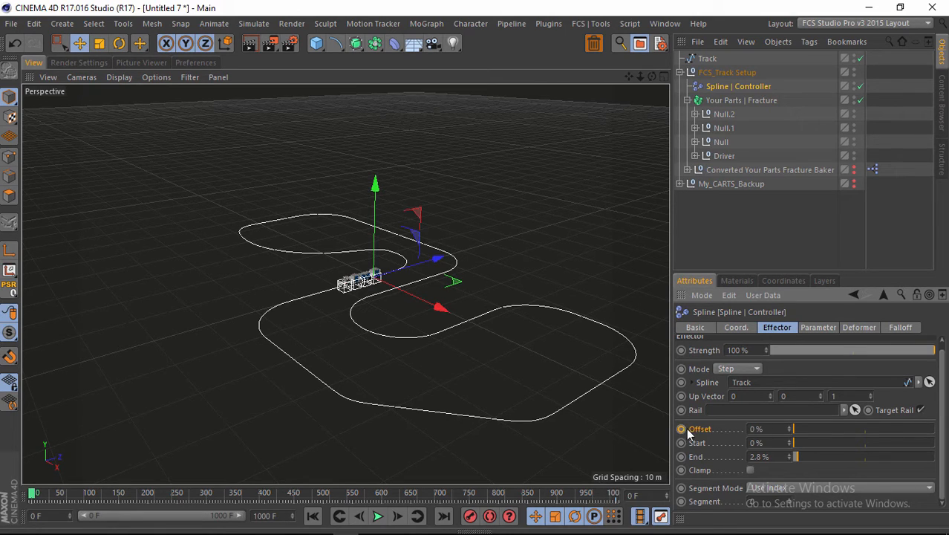
click(31, 493)
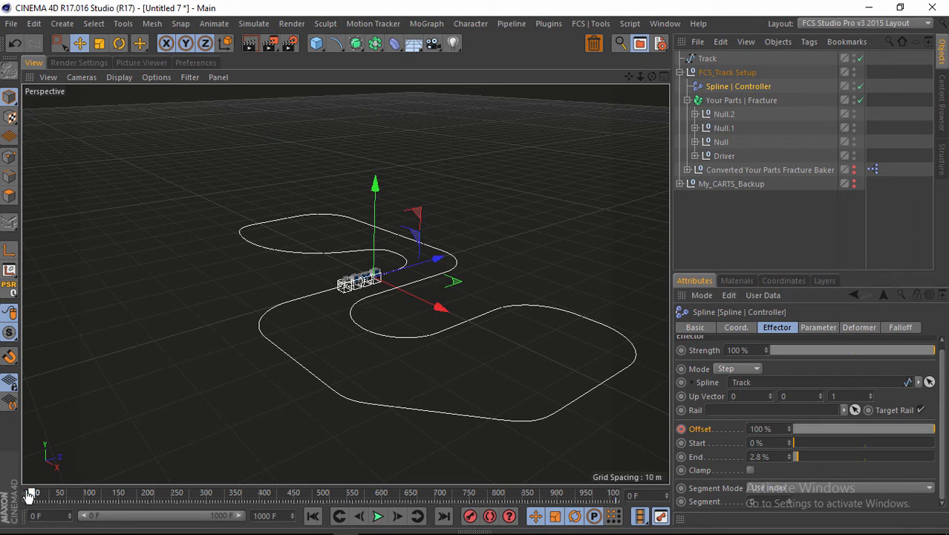
click(681, 430)
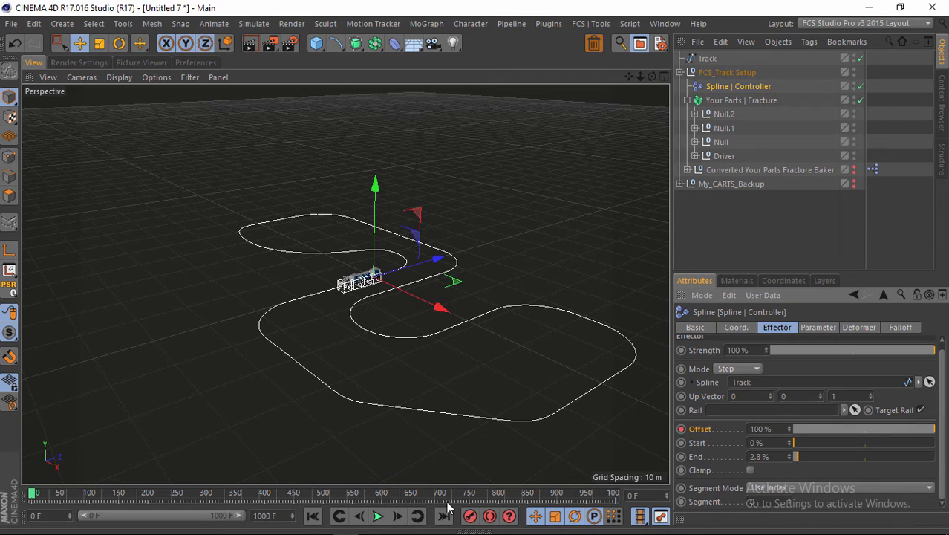
click(34, 497)
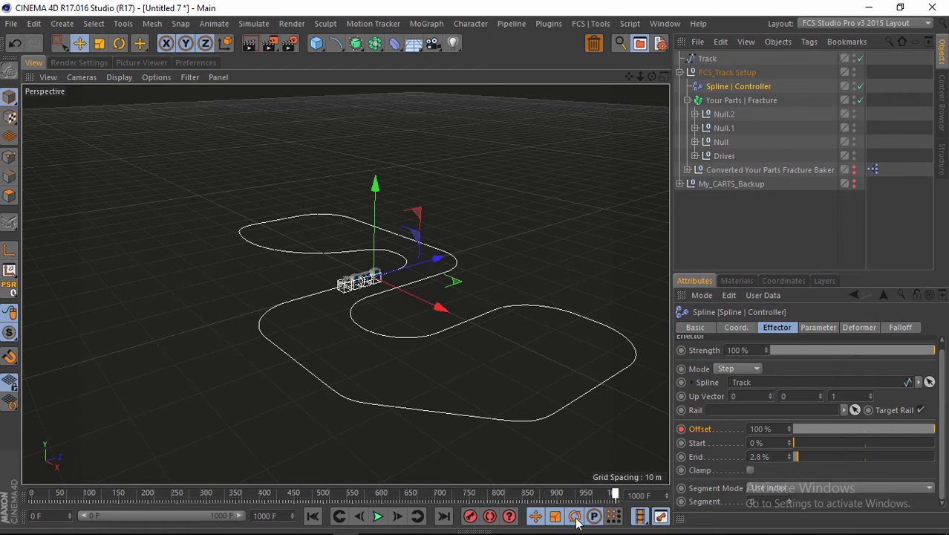
drag(817, 428, 732, 429)
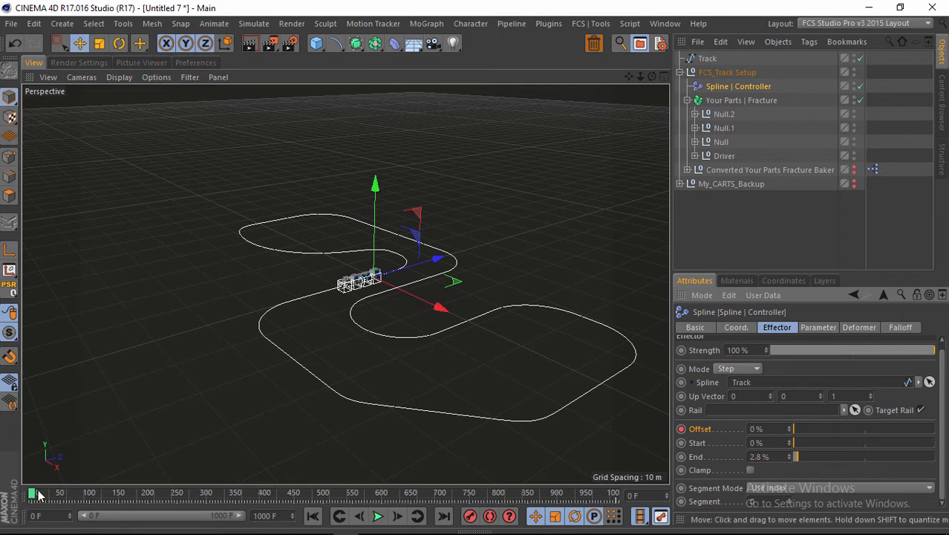
- Play back the animation to check the train's run around the track, then return to the start and stop playback
drag(32, 498, 56, 505)
click(377, 516)
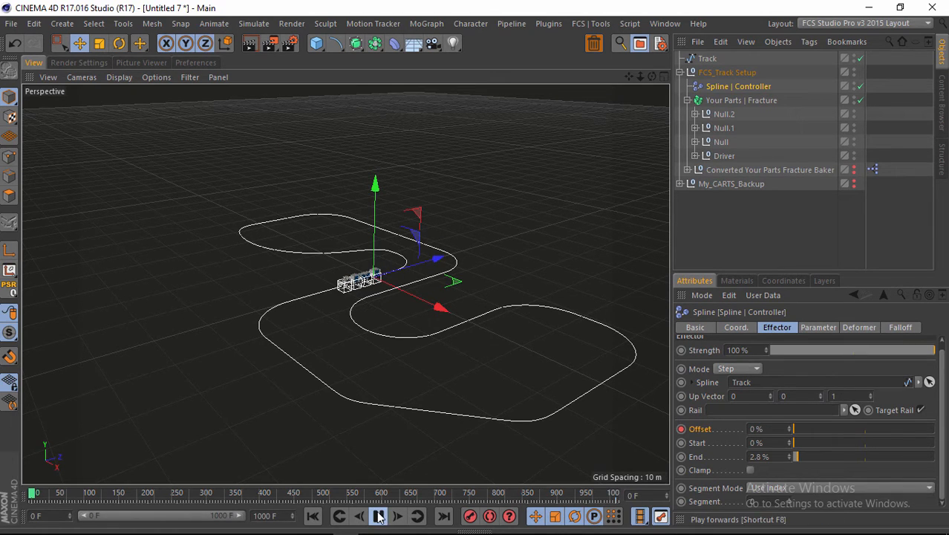
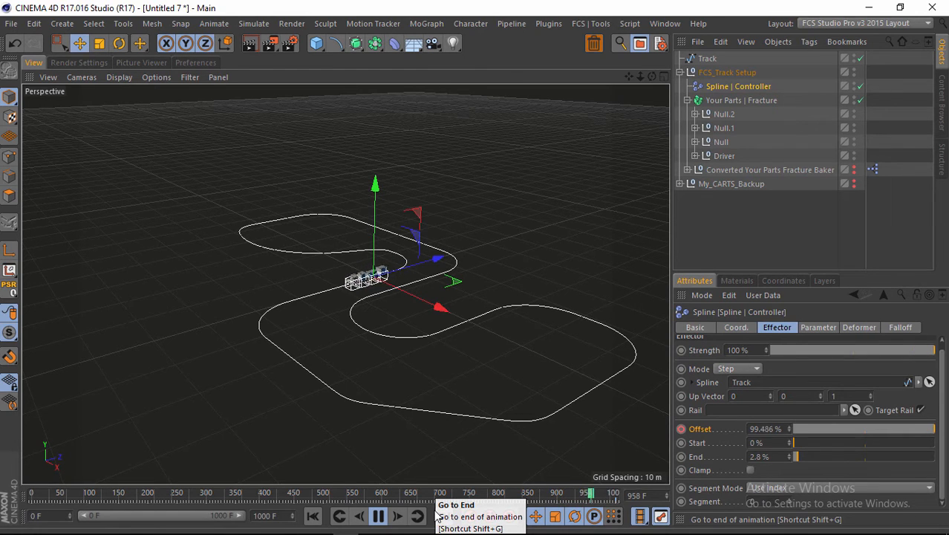
click(314, 517)
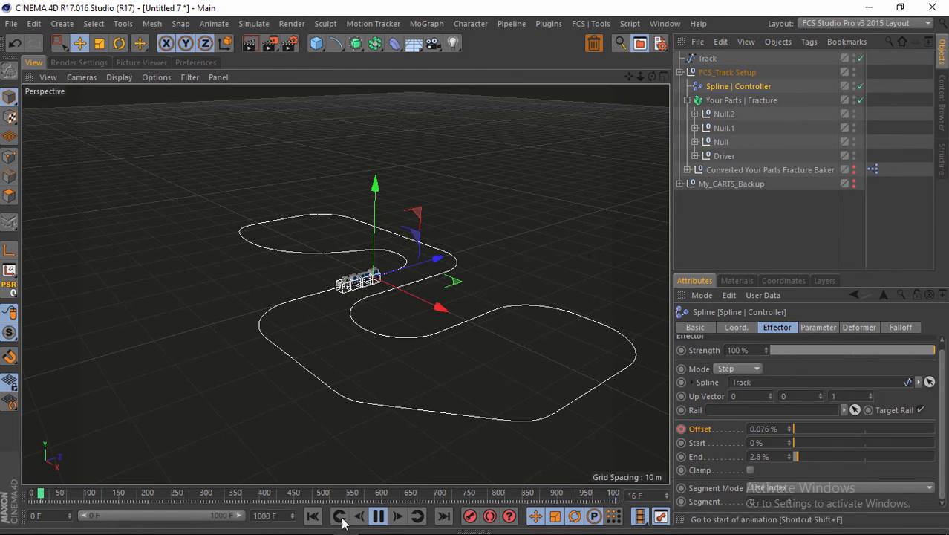
click(378, 516)
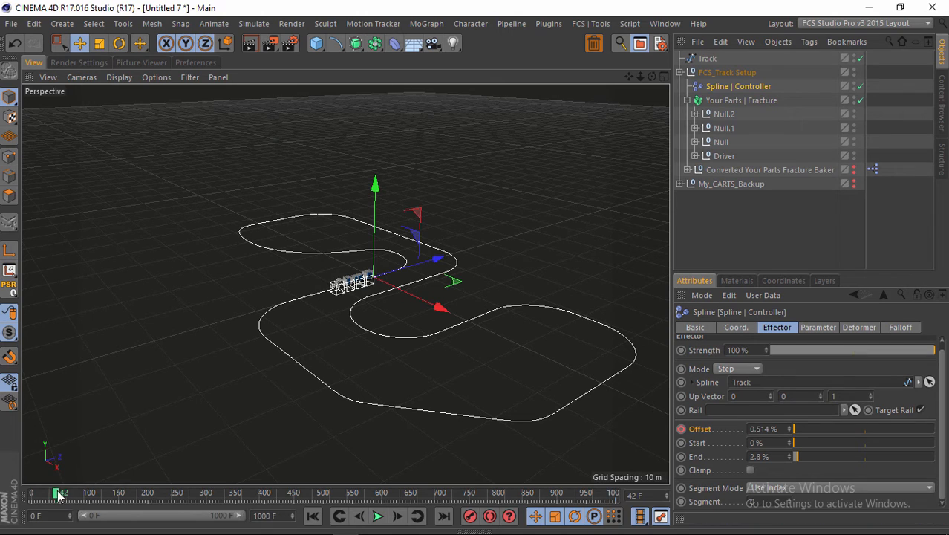
- Record keyframes for the Spline | Controller at frame 358 and copy them to frame 398
drag(57, 492, 241, 511)
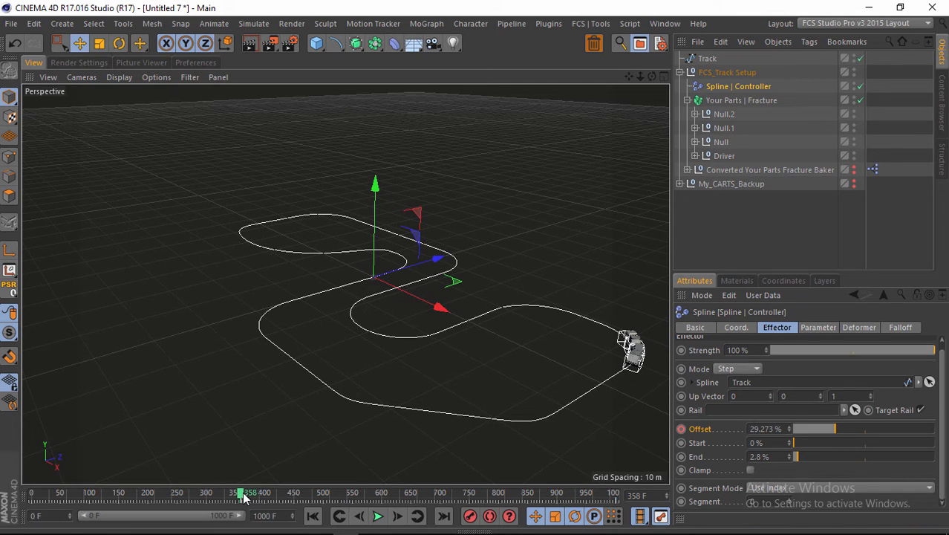
drag(242, 496, 265, 495)
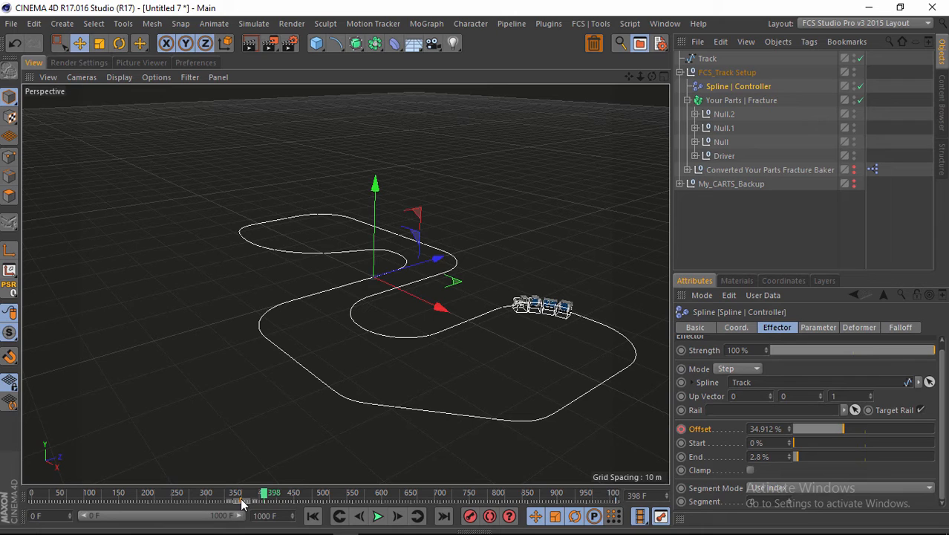
click(245, 503)
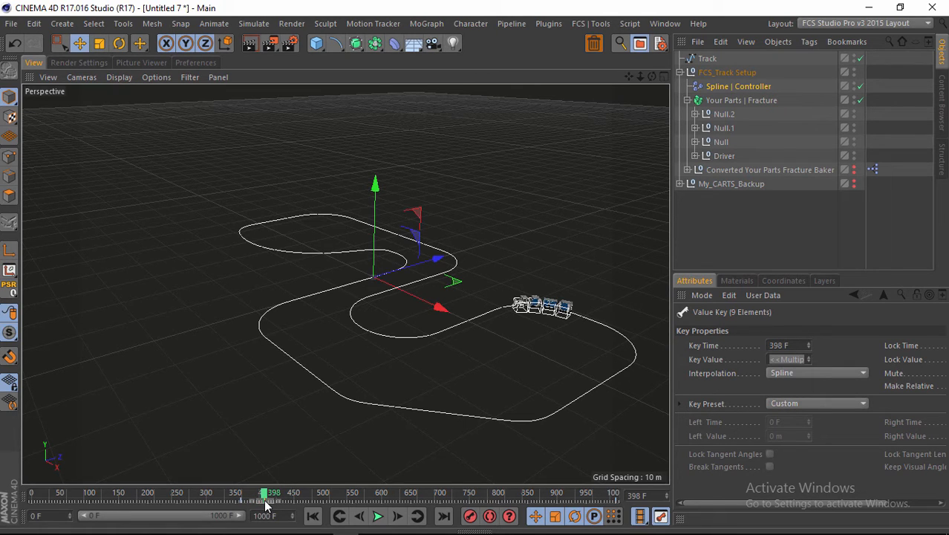
- Play back the animation from frame 344 to check the train's motion through the copied keyframes
drag(261, 501, 233, 495)
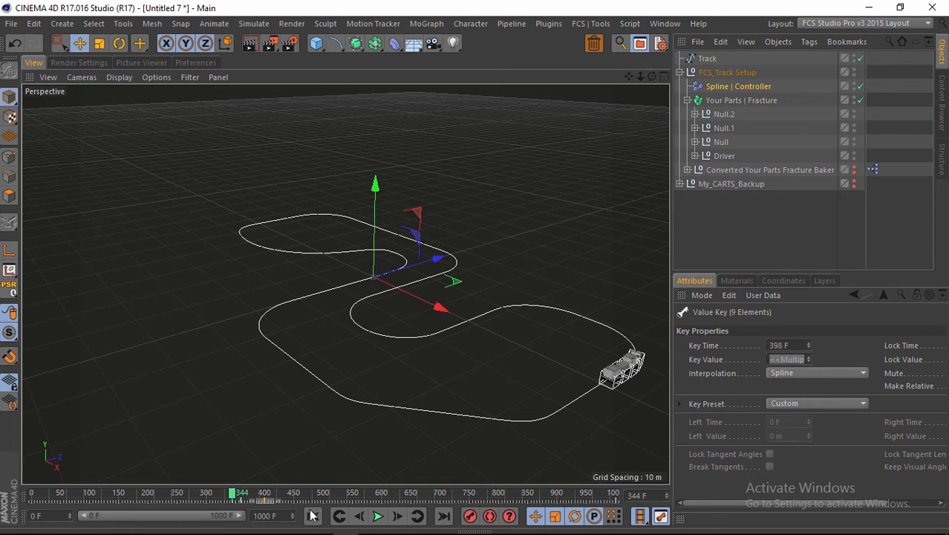
click(377, 516)
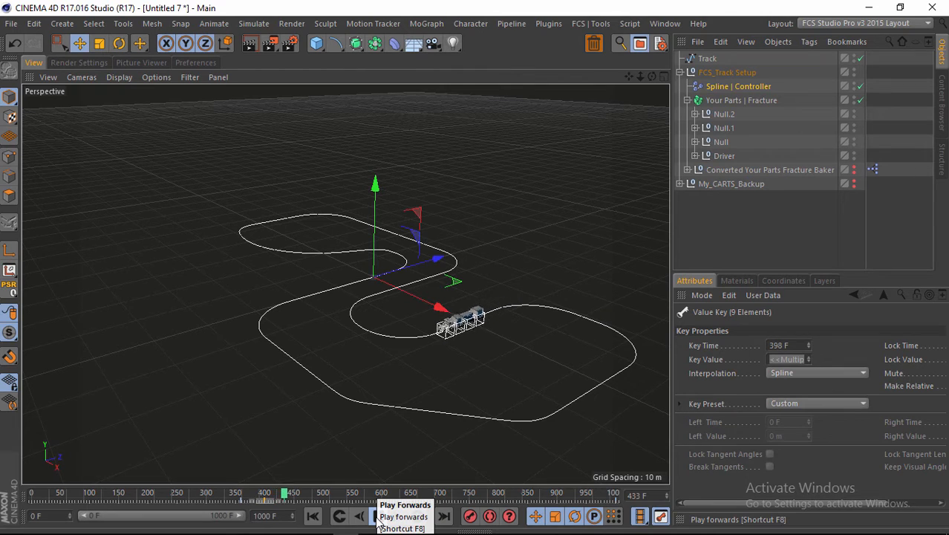
click(377, 516)
mouse_move(266, 497)
mouse_down()
mouse_move(251, 496)
mouse_move(259, 499)
mouse_up()
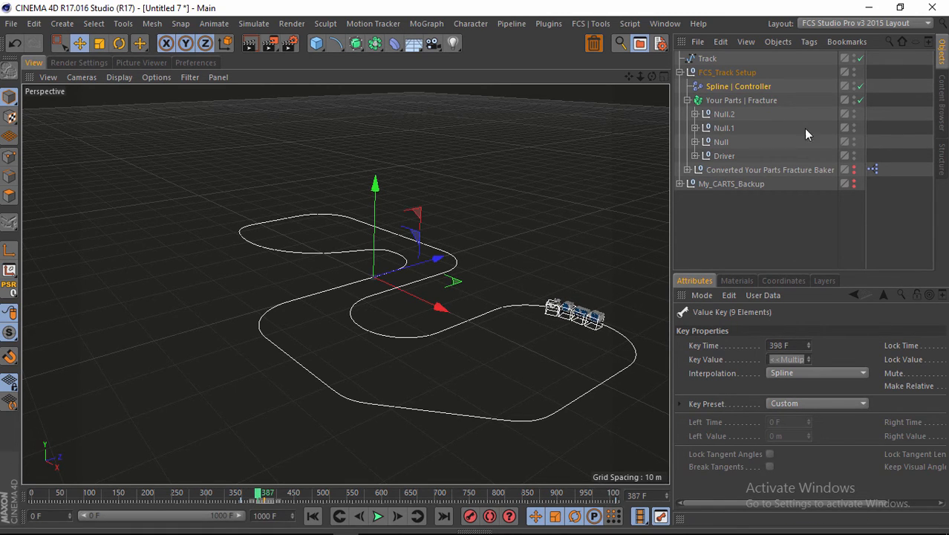
- Record an Offset keyframe for the Spline | Controller at frame 398
click(730, 87)
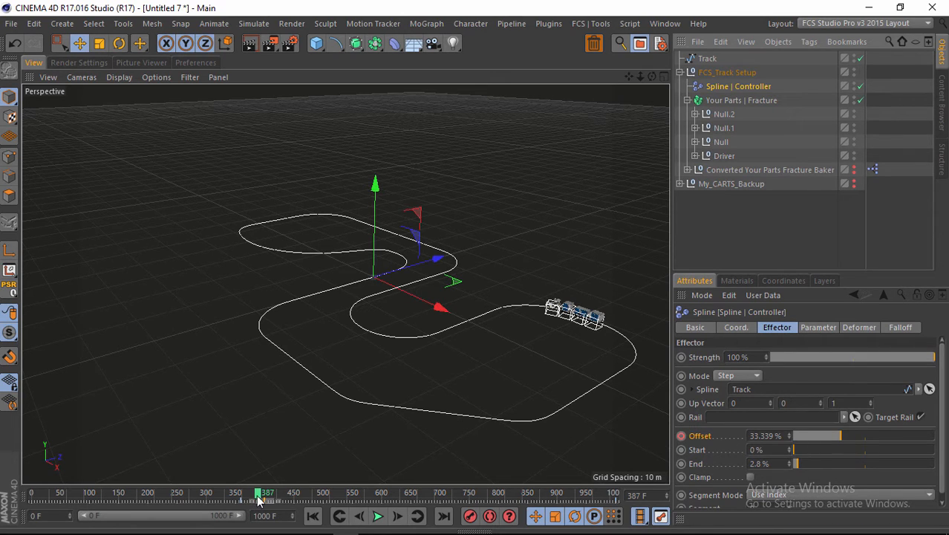
mouse_move(259, 499)
mouse_down()
mouse_move(239, 497)
mouse_move(266, 500)
mouse_up()
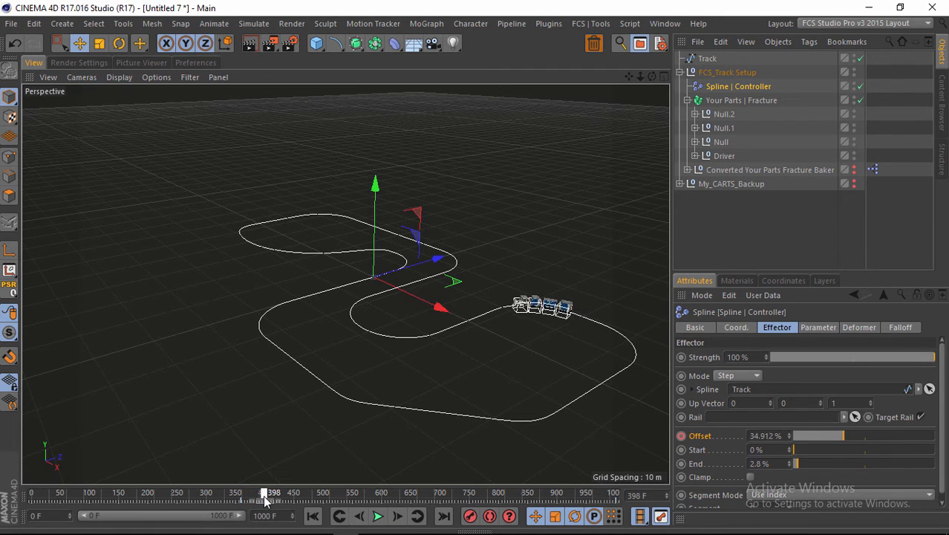
click(681, 437)
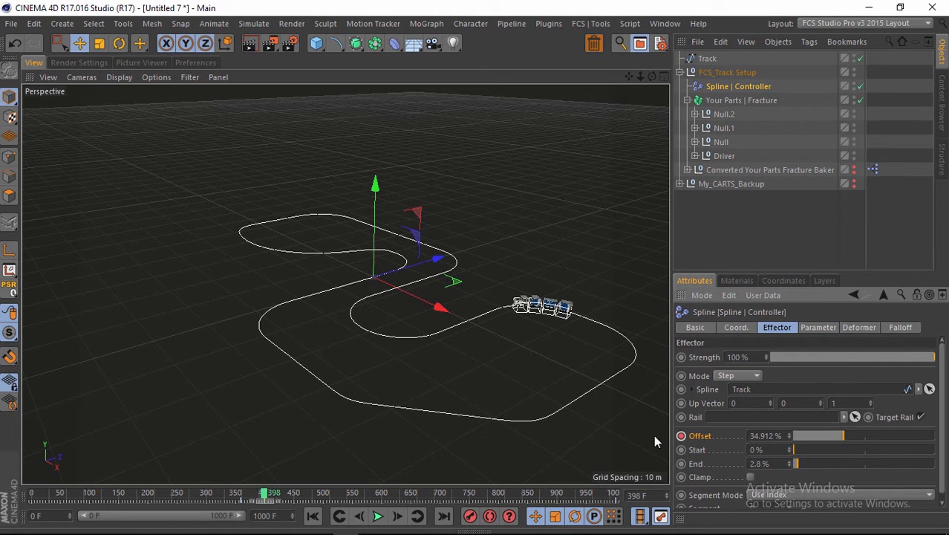
- Copy the Spline | Controller's Offset value from frame 400 and keyframe it as 35.11% at frame 486
mouse_move(266, 497)
mouse_down()
mouse_move(296, 494)
mouse_move(267, 496)
mouse_up()
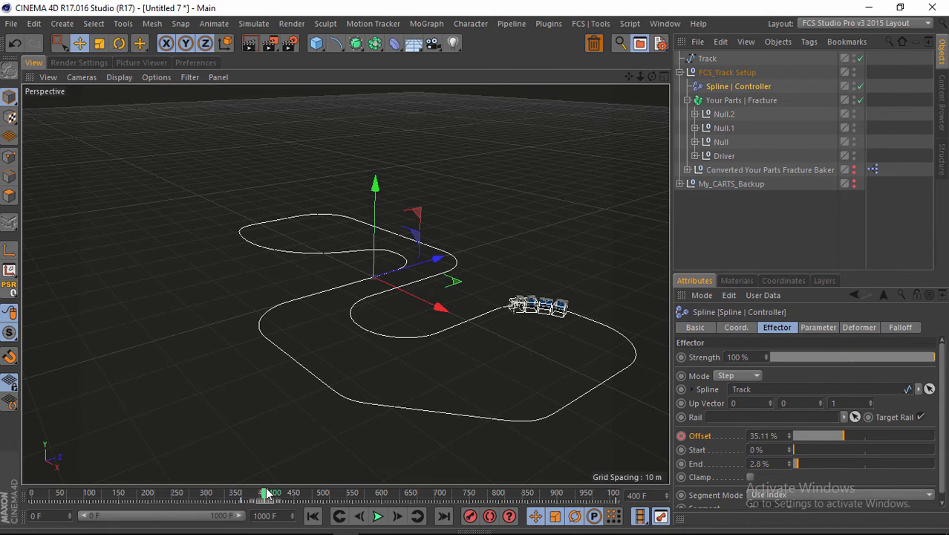
drag(266, 496, 270, 501)
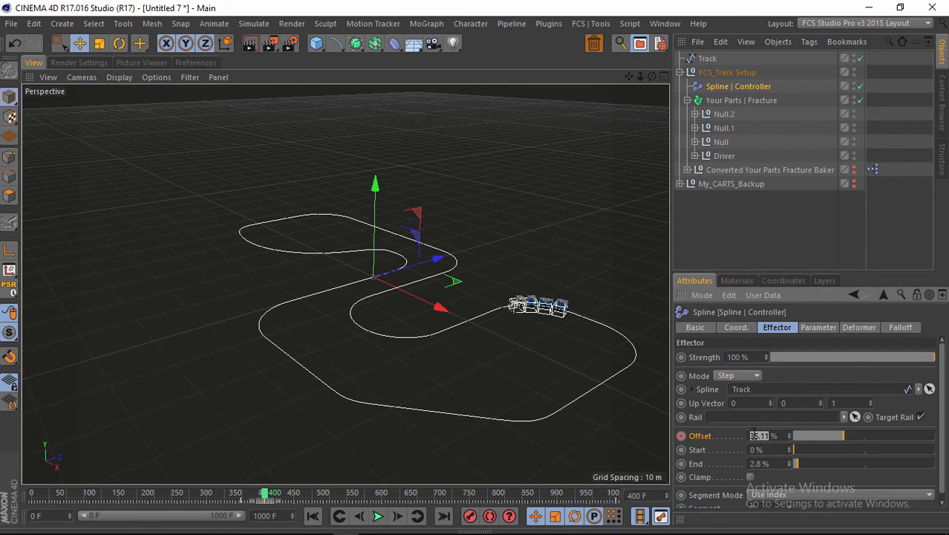
right_click(756, 436)
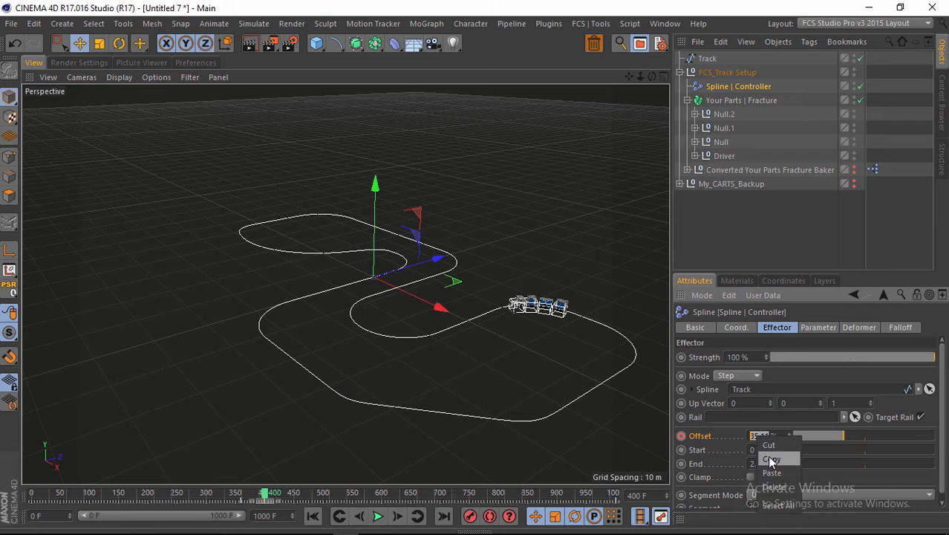
click(769, 458)
drag(274, 498, 318, 494)
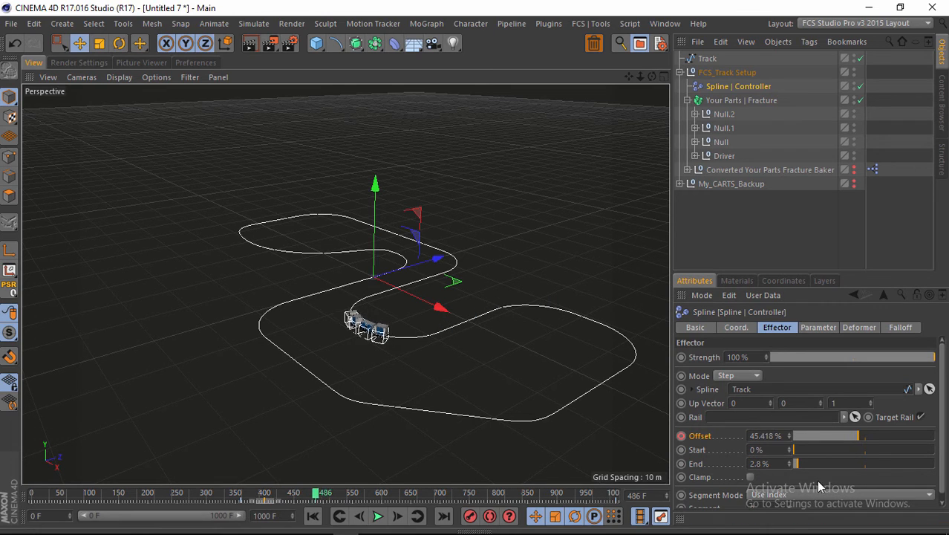
right_click(752, 436)
click(770, 480)
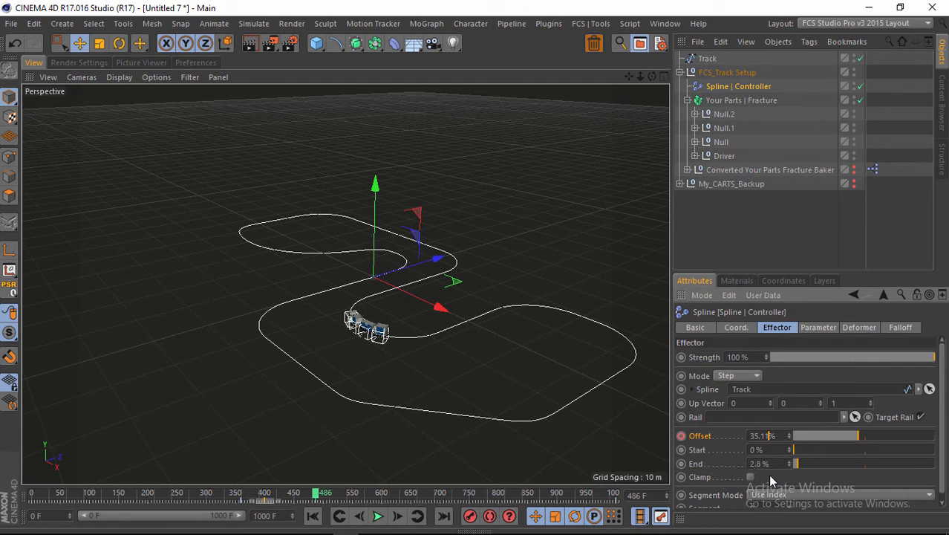
click(681, 436)
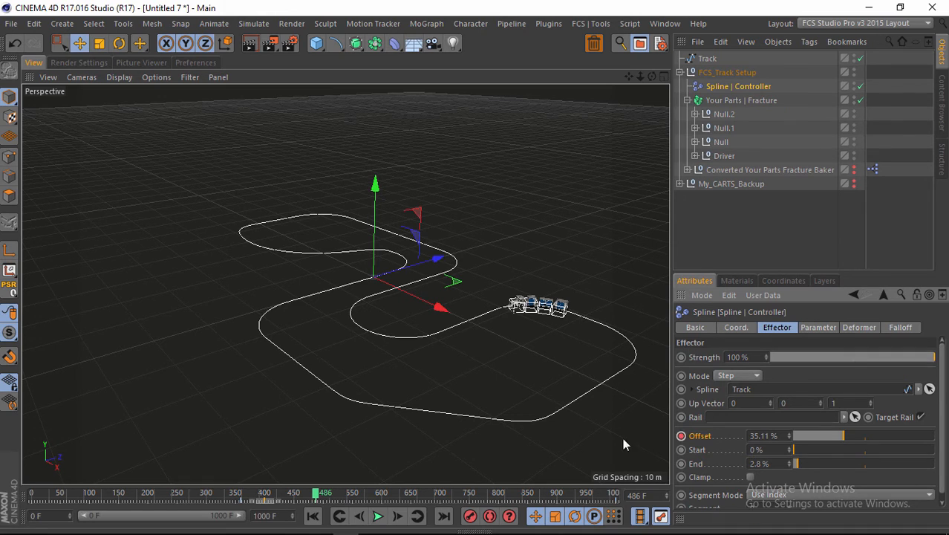
- Play back the animation from frame 332 to check the train's pause, then scrub back to frame 489
drag(316, 496, 225, 495)
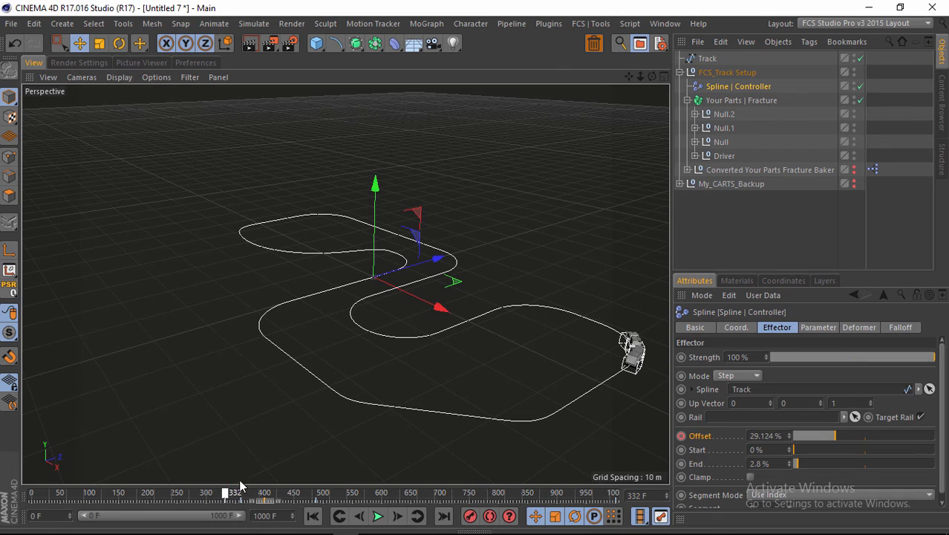
click(378, 517)
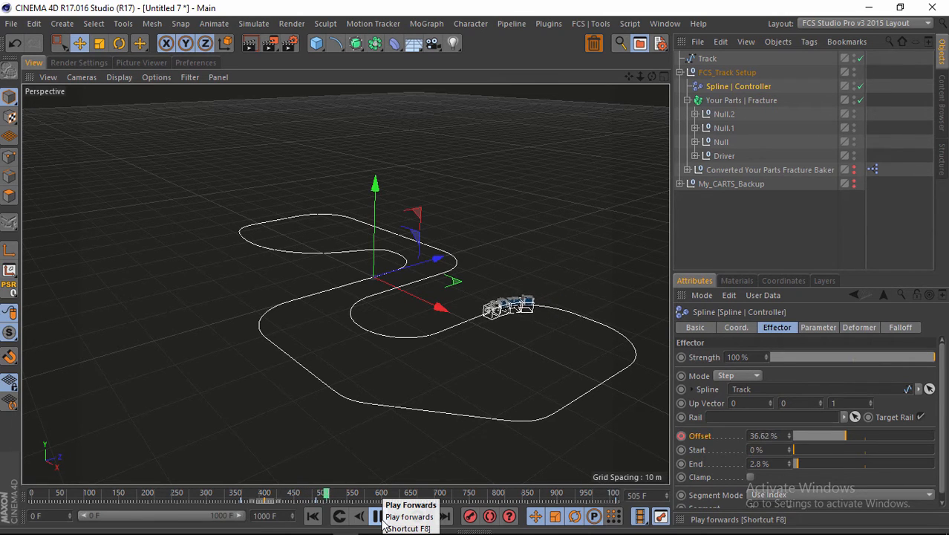
click(371, 516)
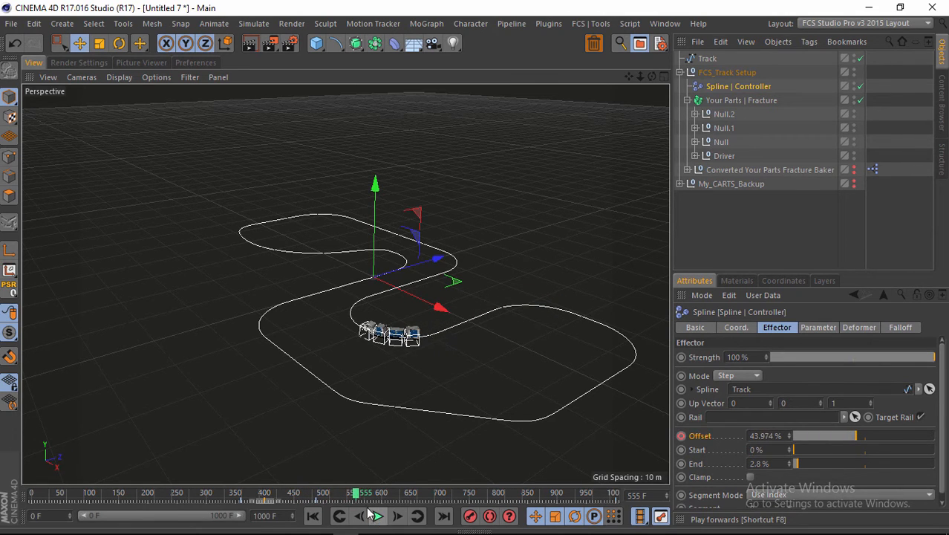
drag(356, 492, 317, 497)
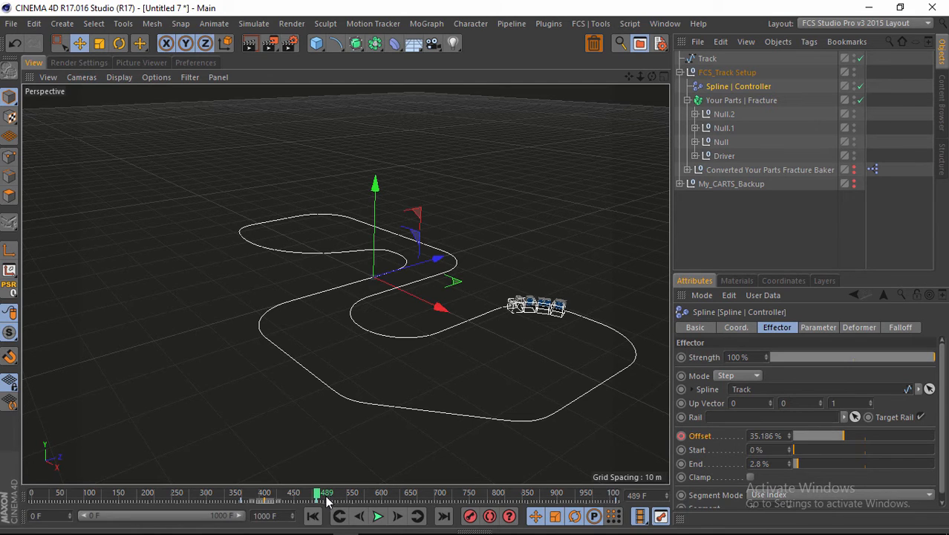
- Play the full animation from frame 0 while viewing the track from another angle, then stop and return to the start
drag(314, 502, 3, 453)
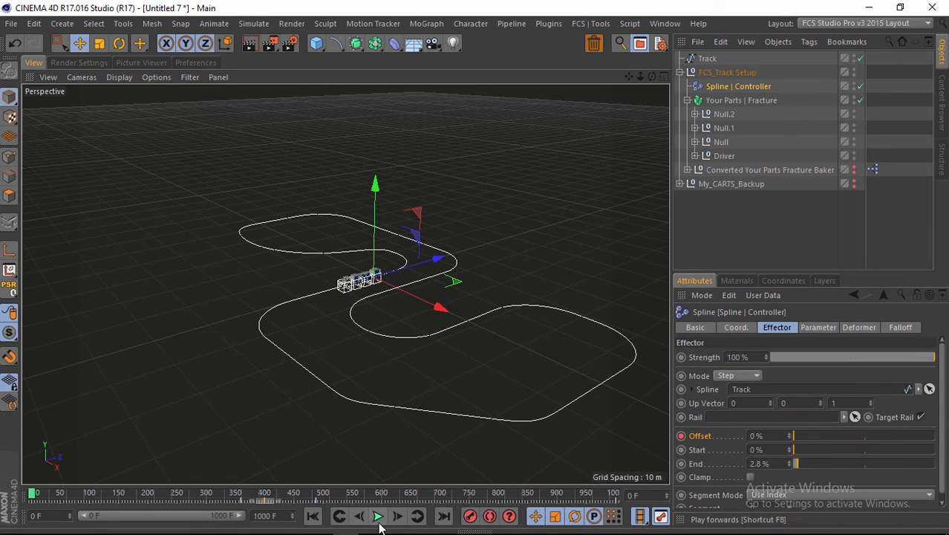
click(706, 211)
drag(652, 78, 473, 273)
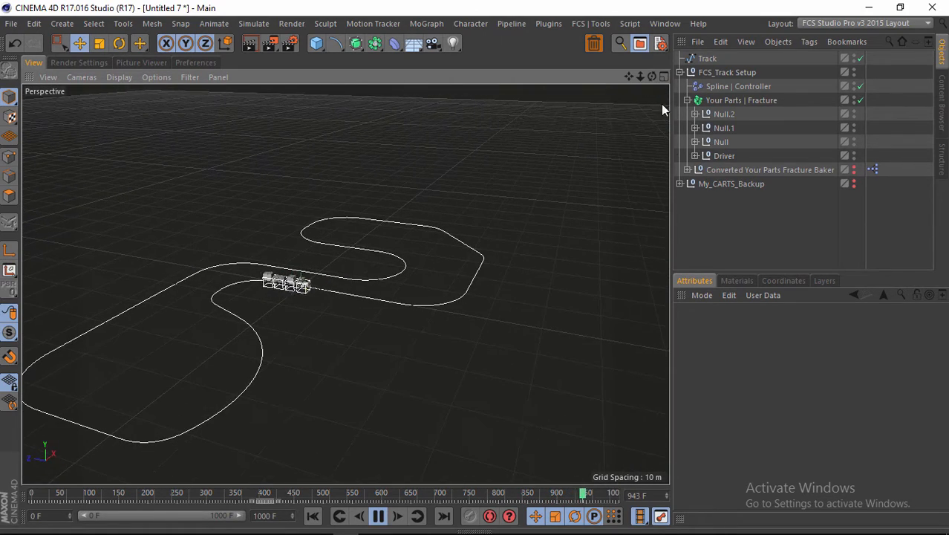
click(378, 520)
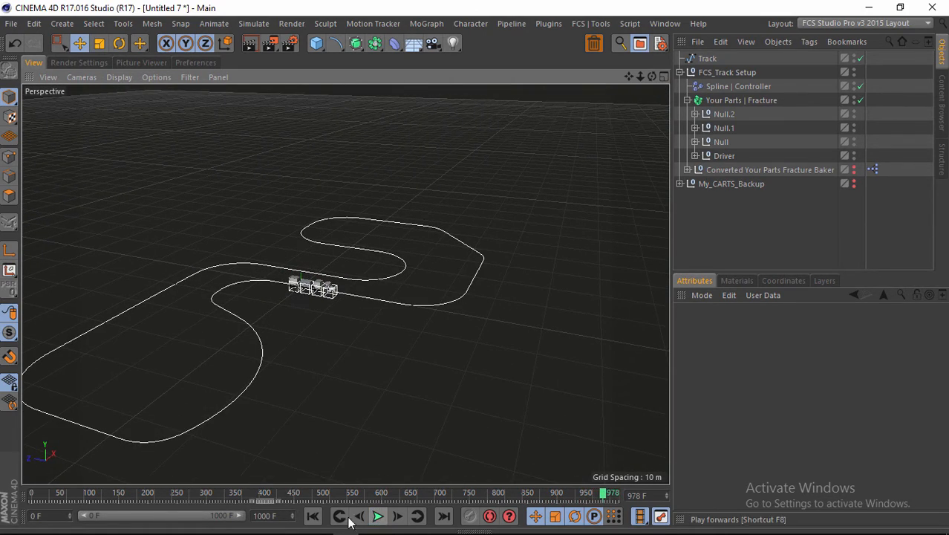
click(29, 496)
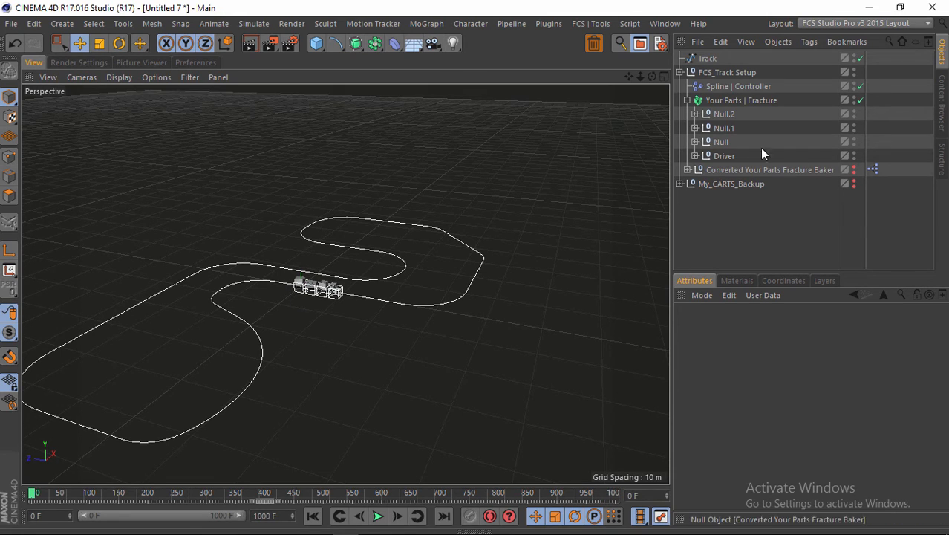
- Delete Null.2, Null.1, Null and Driver from inside the Converted Your Parts Fracture Baker group
click(688, 171)
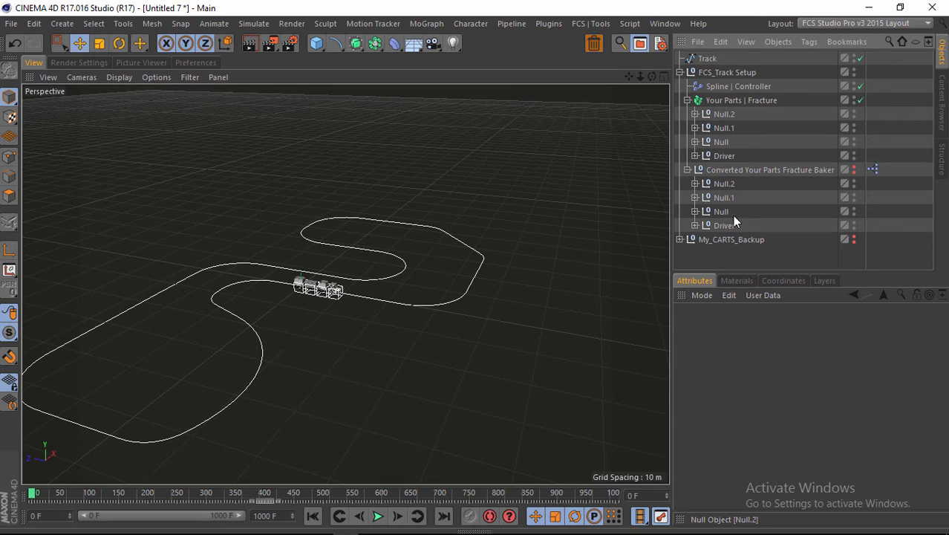
drag(740, 190, 698, 232)
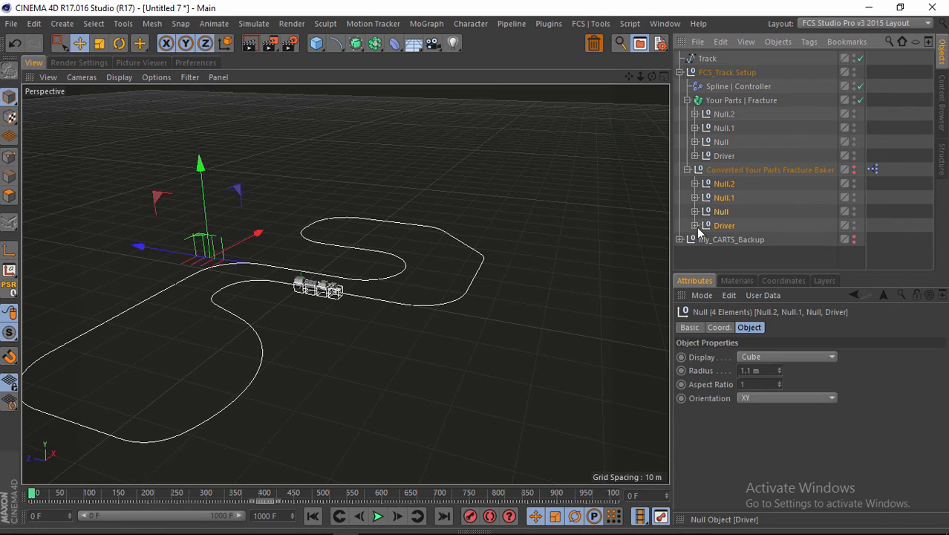
key(Delete)
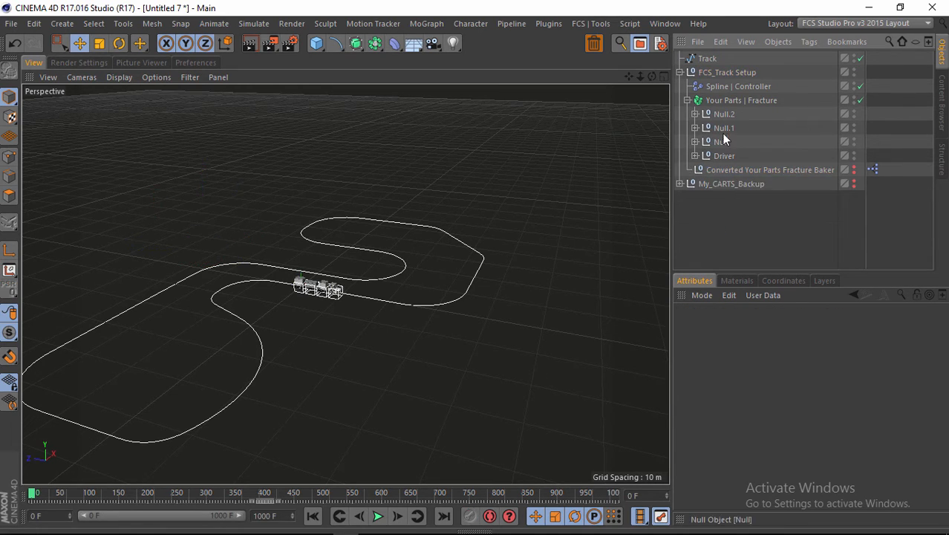
- Copy the four part nulls from Your Parts | Fracture into Converted Your Parts Fracture Baker and make the baker group visible
drag(758, 158, 713, 110)
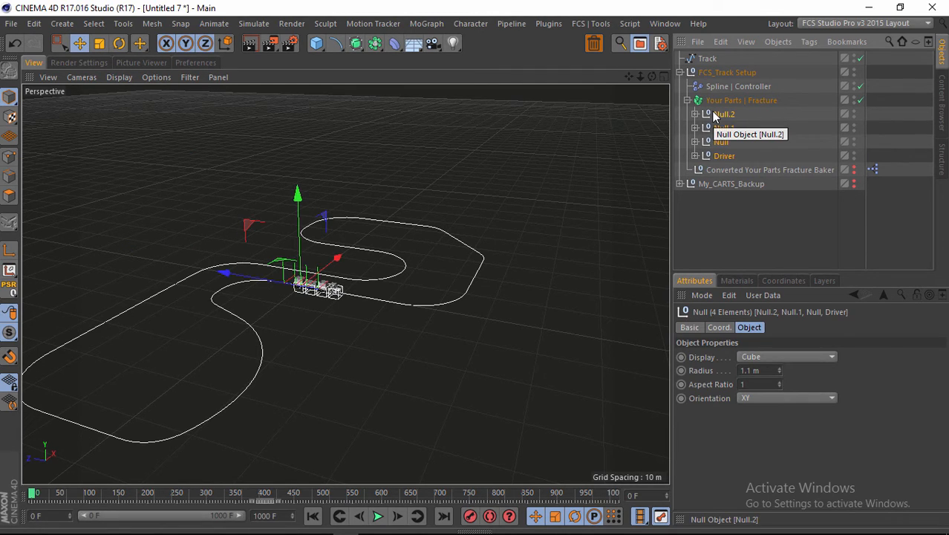
drag(711, 110, 722, 172)
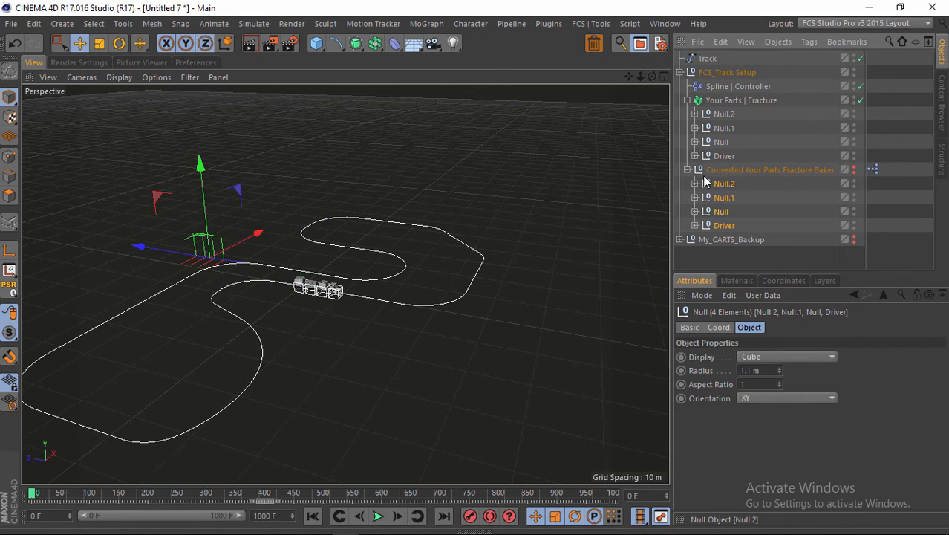
click(854, 169)
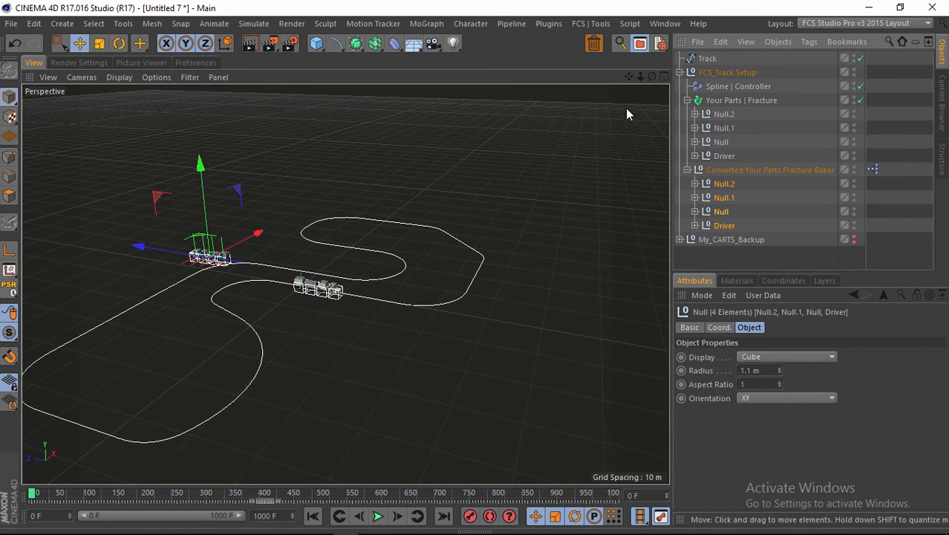
drag(631, 79, 475, 268)
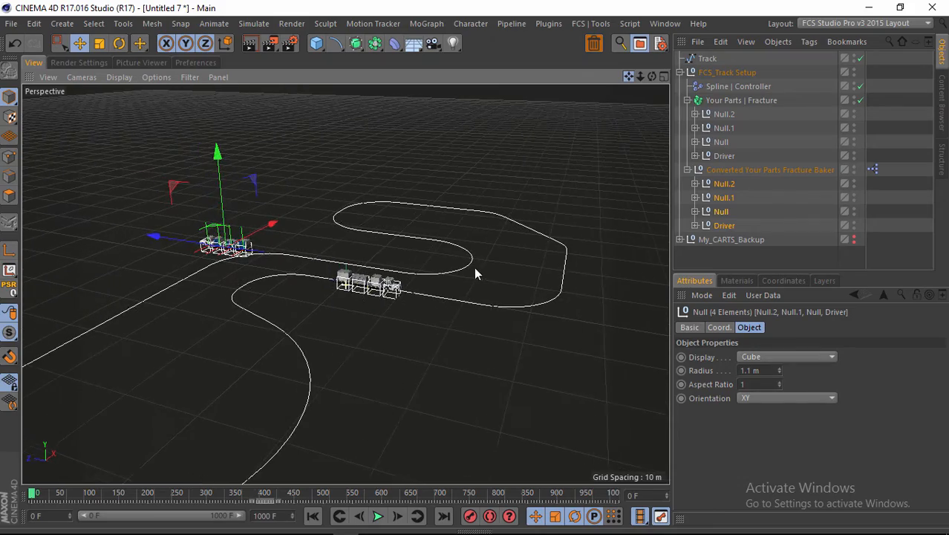
drag(639, 77, 448, 142)
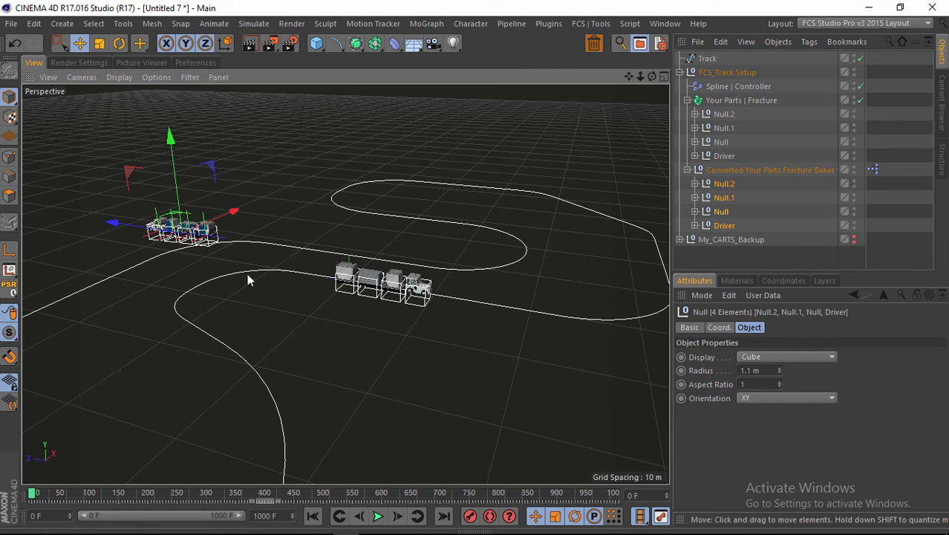
- Delete the four copied nulls from the Converted Your Parts Fracture Baker group
click(729, 171)
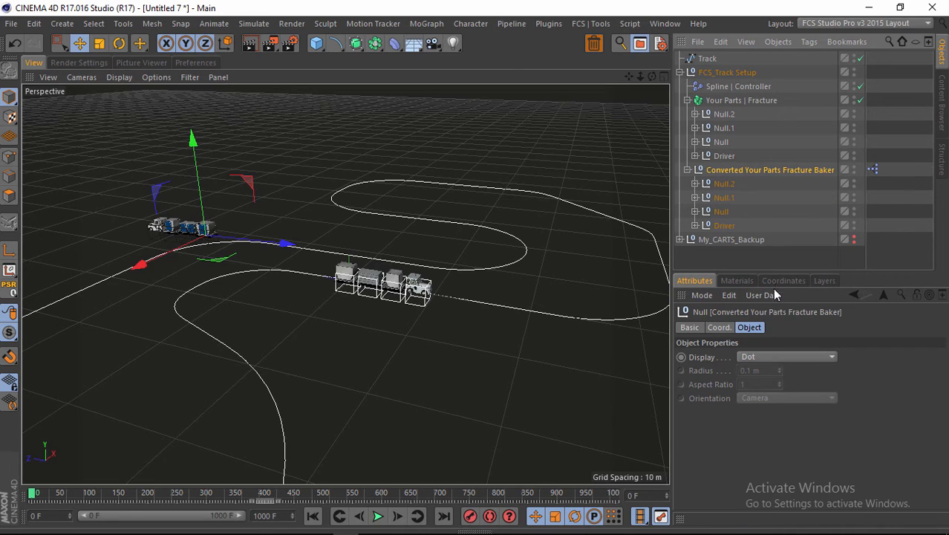
drag(743, 227, 692, 182)
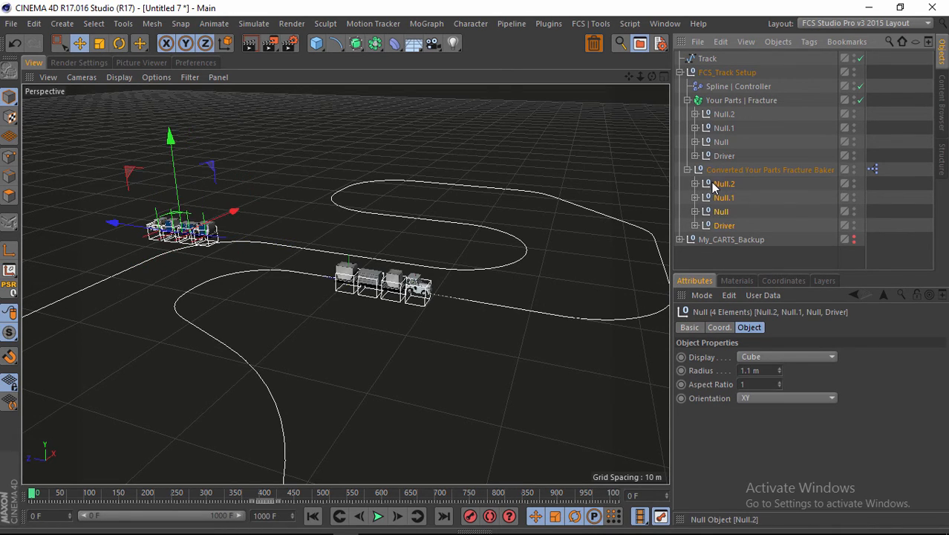
click(687, 169)
- Set the Converted Your Parts Fracture Baker's X, Y and Z position to 0 m
click(739, 170)
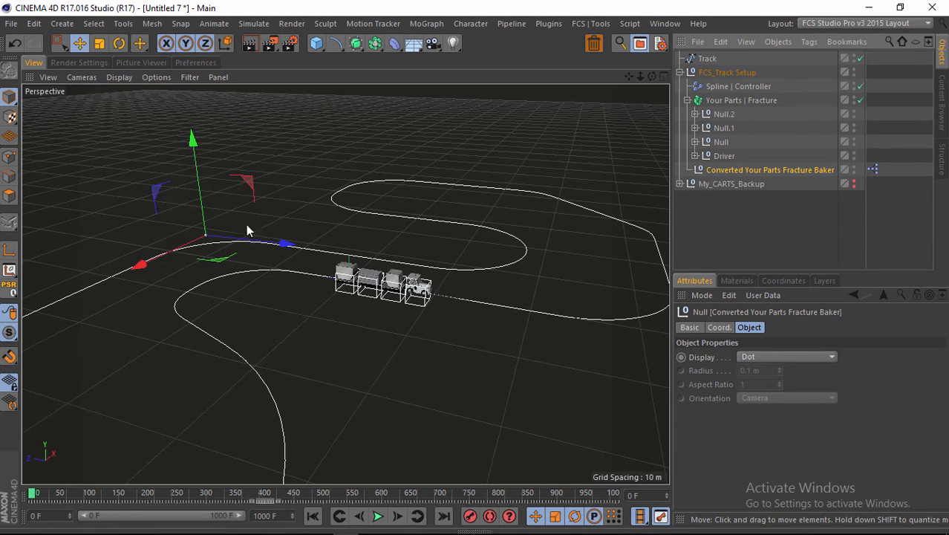
click(772, 280)
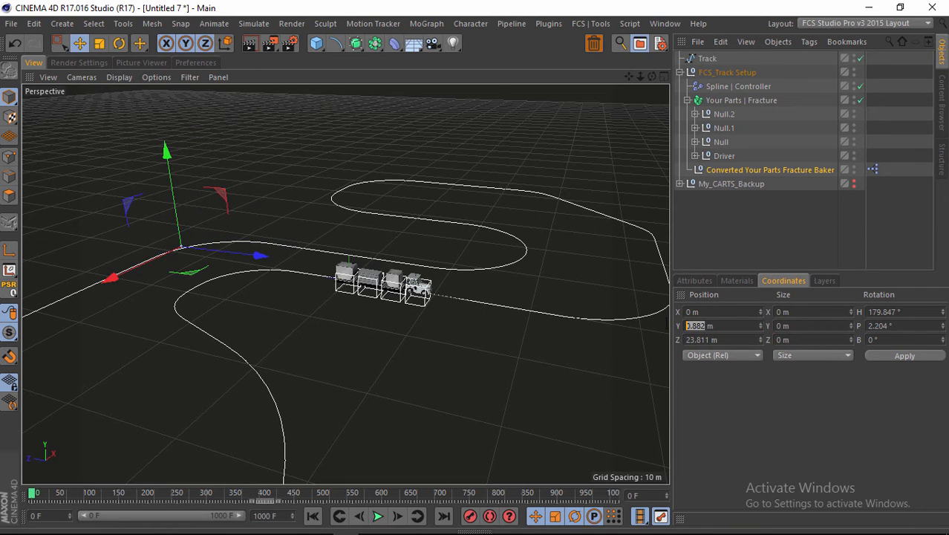
text(0)
key(Return)
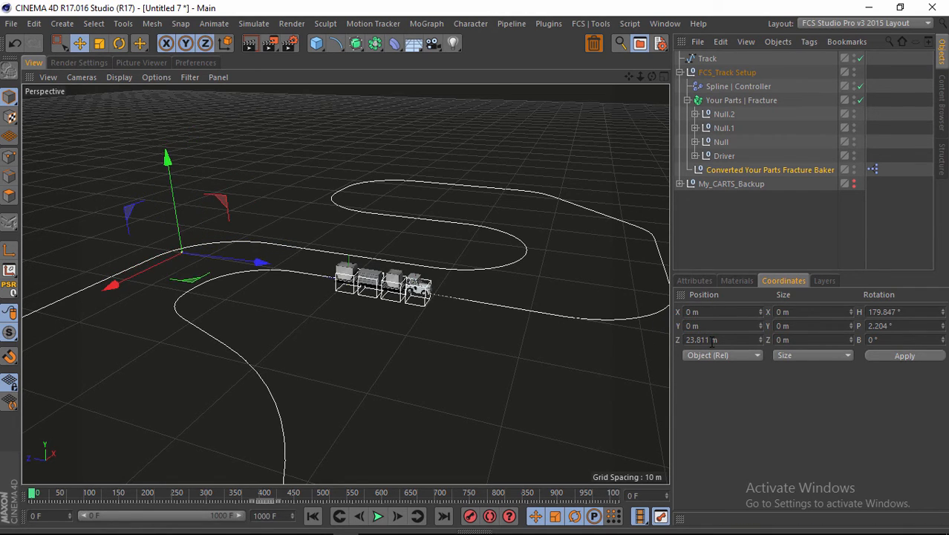
text(0)
key(Return)
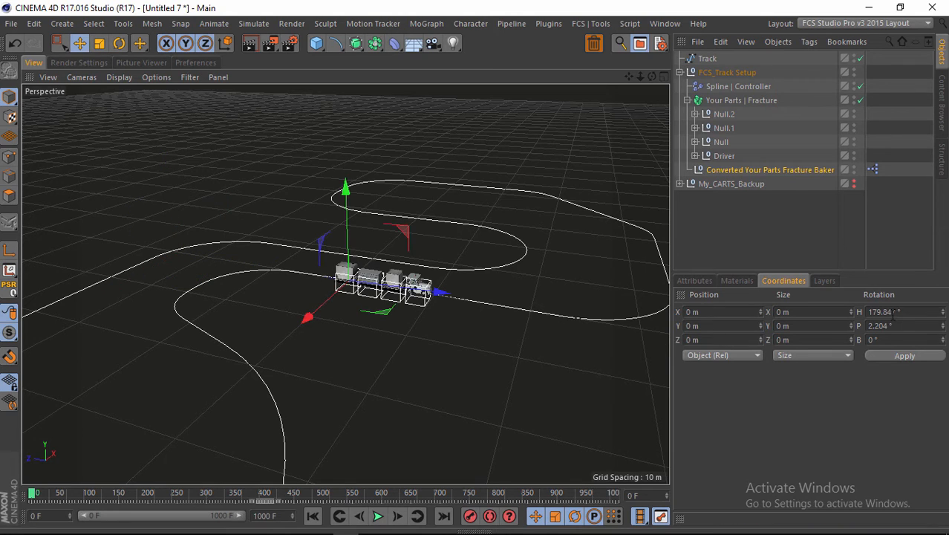
- Set the Converted Your Parts Fracture Baker's H and P rotation to 0°
click(896, 313)
text(0)
key(Return)
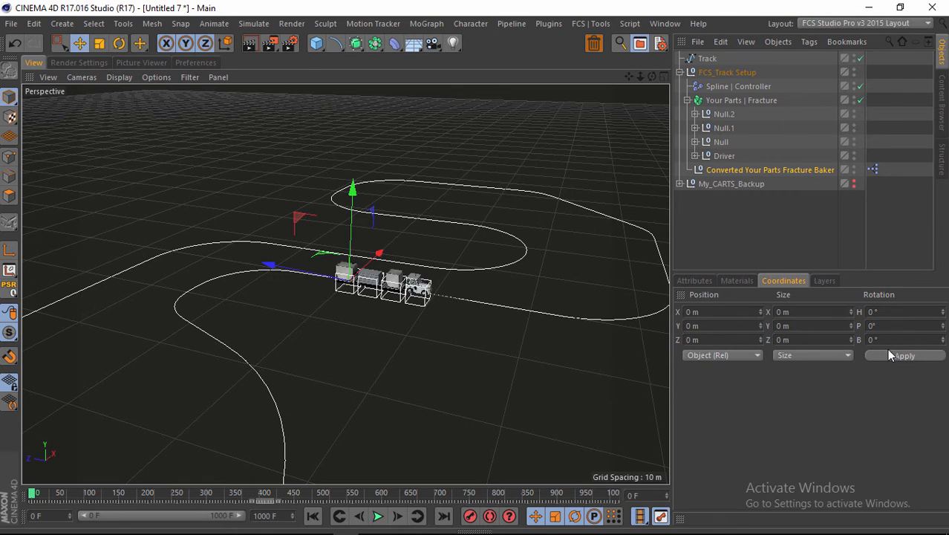
- Set the Converted Your Parts Fracture Baker's B rotation to 0° and apply the coordinates
text(0)
key(Return)
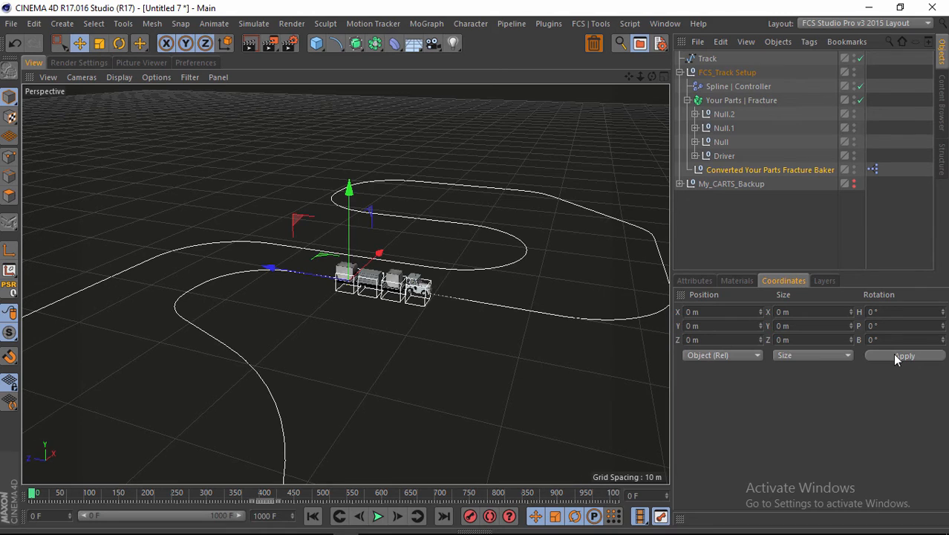
click(893, 356)
- Examine the node connections in the Converted Your Parts Fracture Baker's XPresso setup and close the editor
click(316, 43)
click(873, 170)
double_click(872, 170)
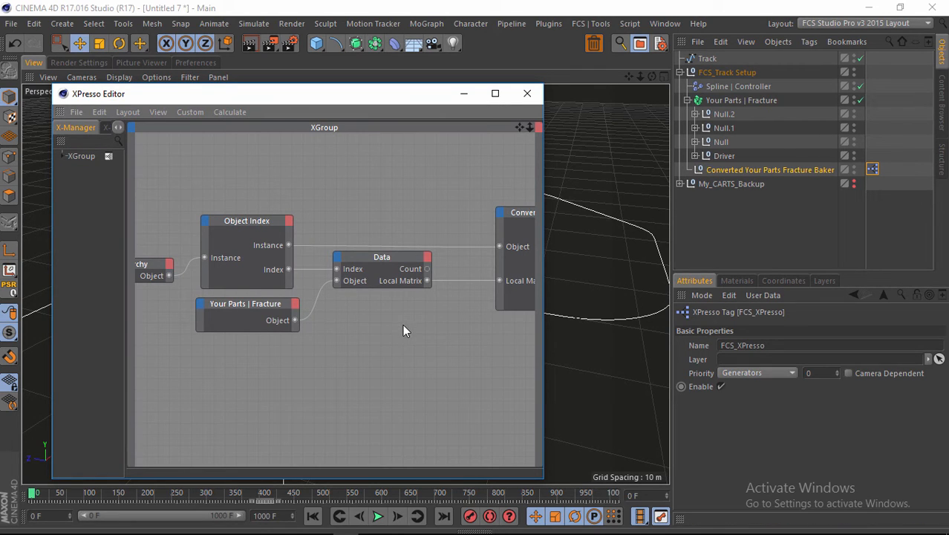
right_click(403, 324)
click(375, 343)
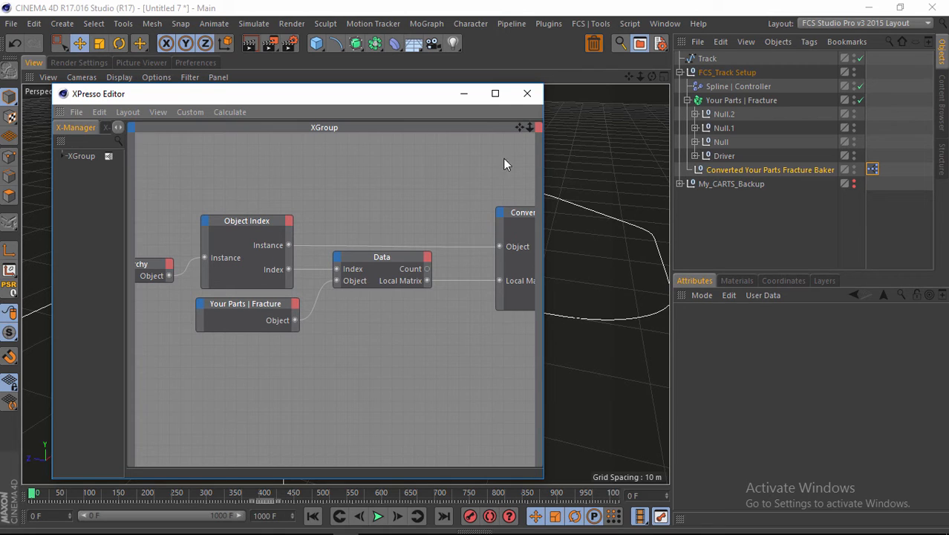
drag(518, 127, 480, 272)
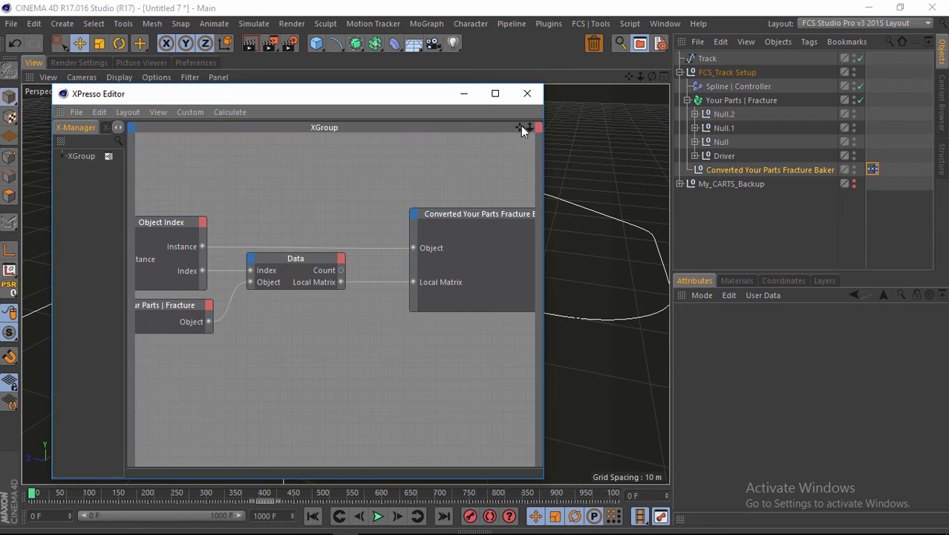
drag(519, 127, 474, 269)
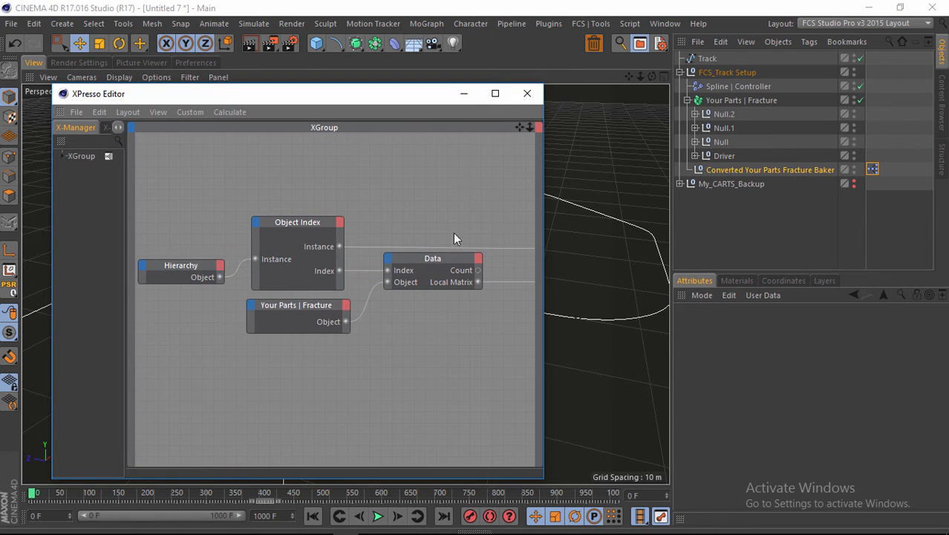
drag(517, 132, 474, 267)
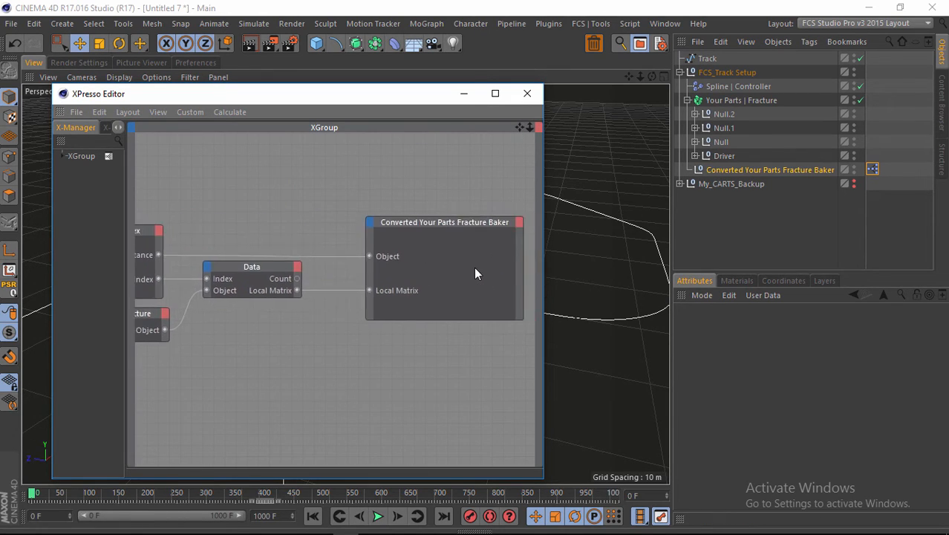
click(527, 93)
- Copy Null.2, Null.1, Null and Driver from Your Parts | Fracture into Converted Your Parts Fracture Baker and collapse both groups
drag(641, 77, 474, 270)
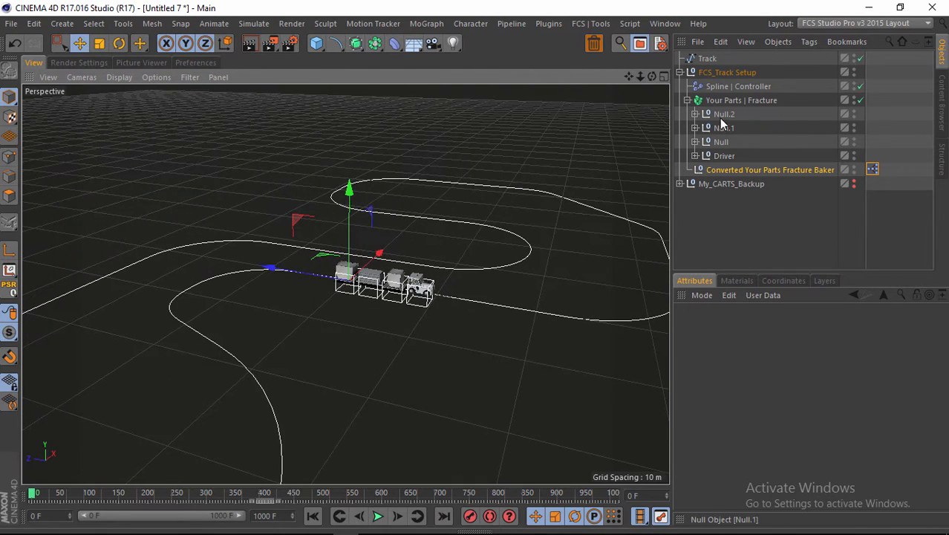
drag(642, 79, 476, 269)
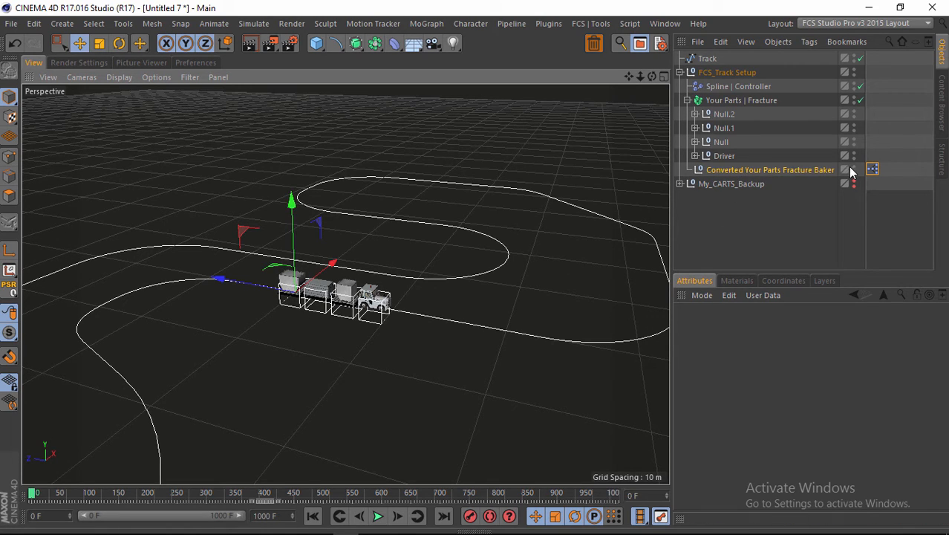
mouse_move(744, 157)
mouse_down()
mouse_move(692, 111)
mouse_move(721, 149)
mouse_move(720, 167)
mouse_up()
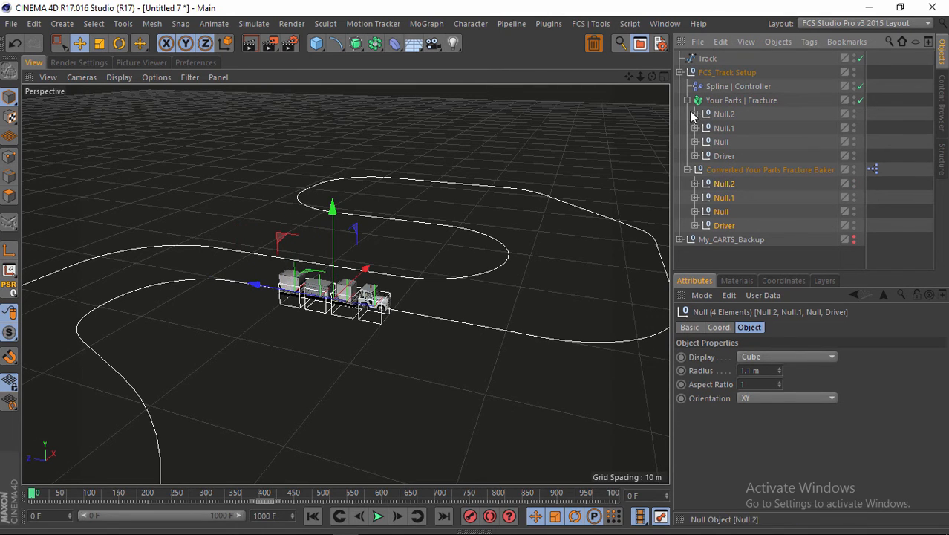
click(689, 170)
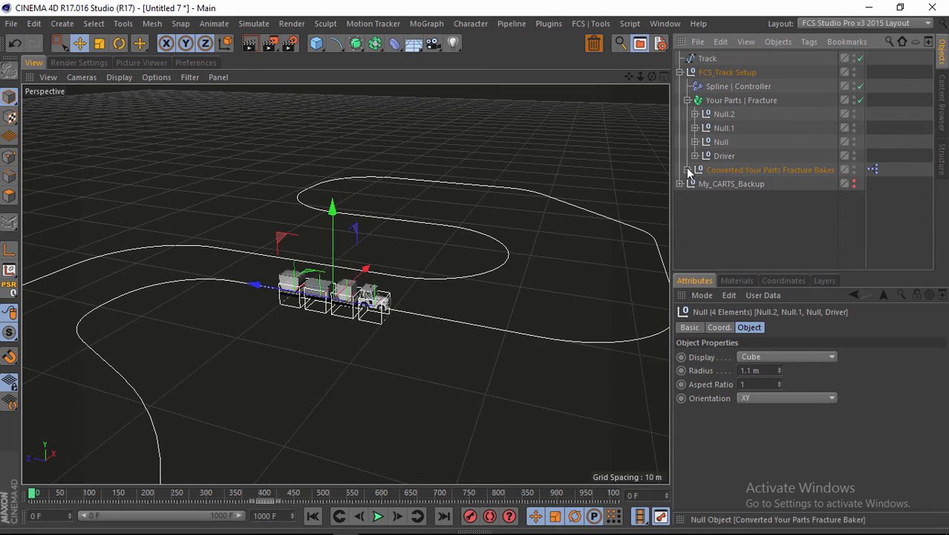
click(688, 100)
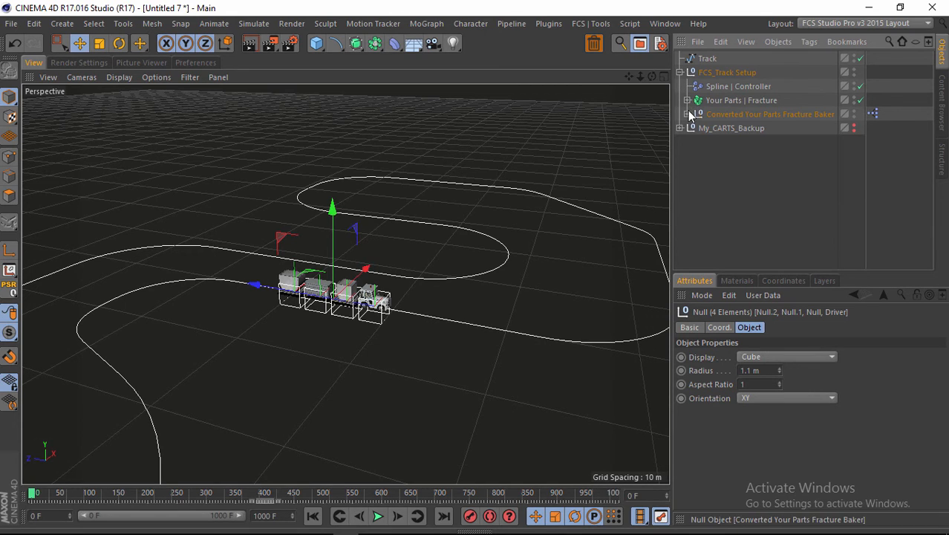
click(732, 115)
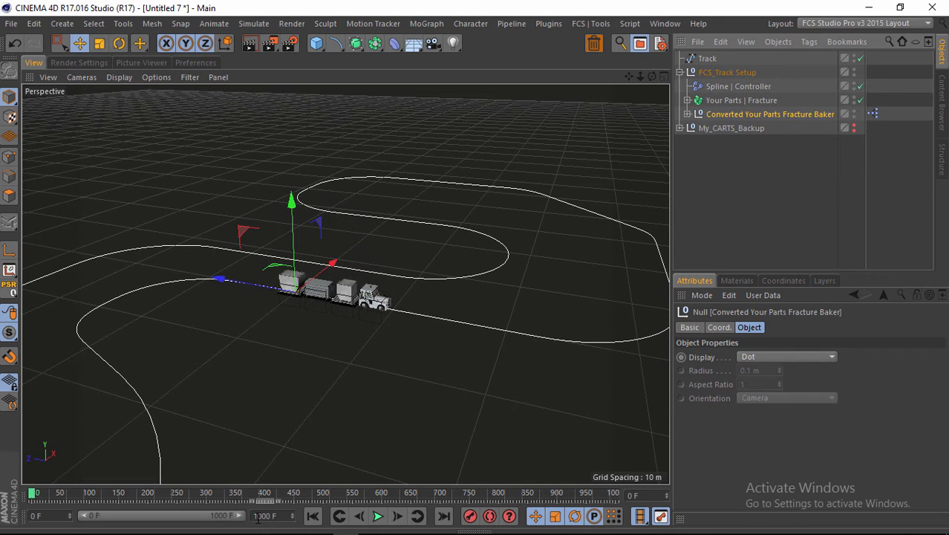
- Play the animation and hide Your Parts | Fracture in the editor and renderer, with its generator enabled
click(377, 516)
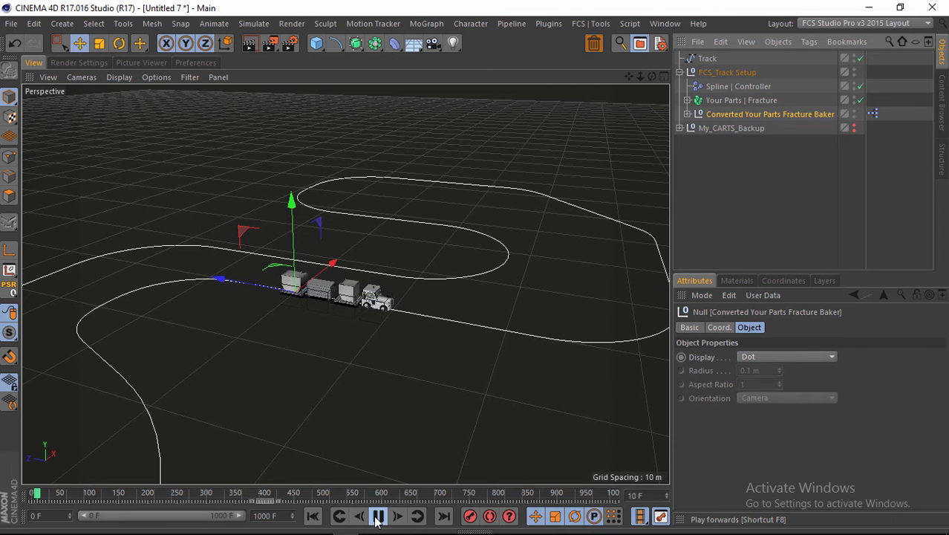
click(854, 99)
click(854, 99)
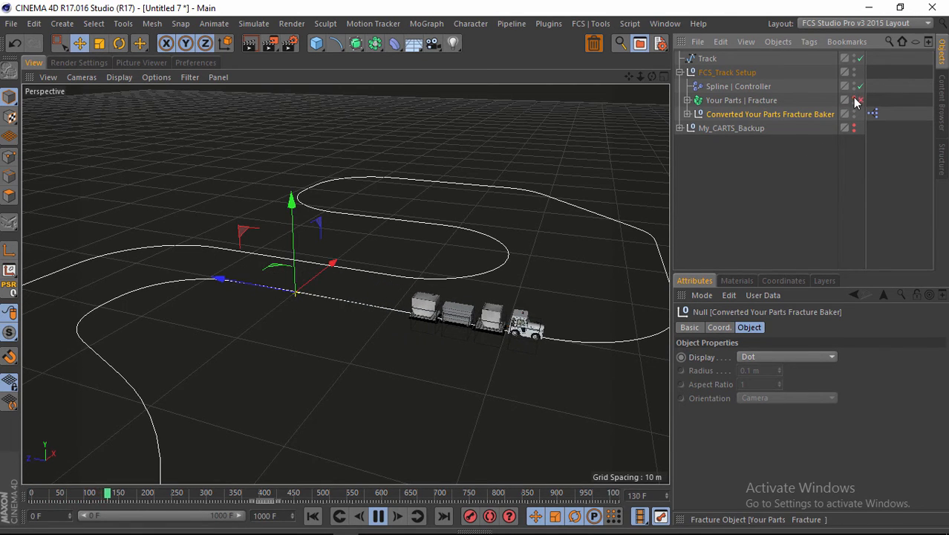
click(861, 100)
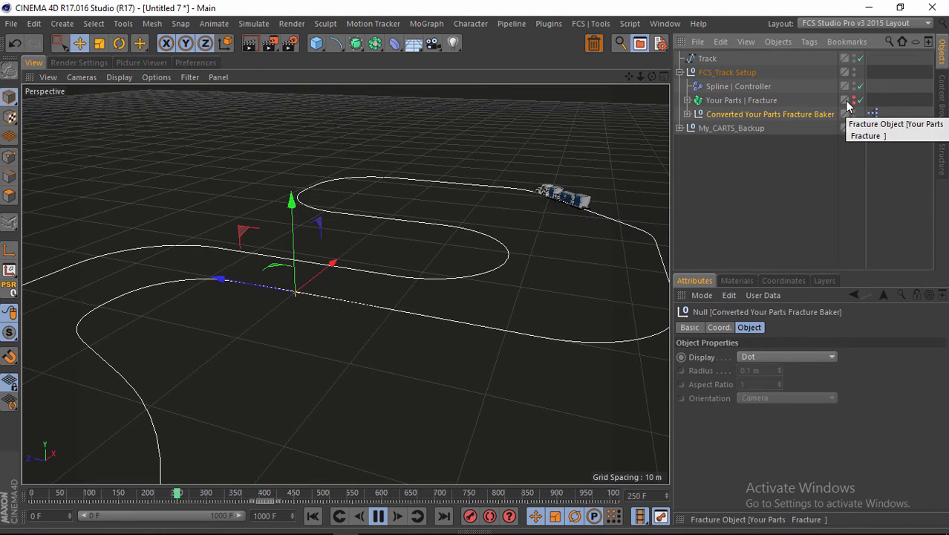
- Review the carts' motion around the whole track, stop the playback and return to frame 0
alt+drag(479, 269, 475, 268)
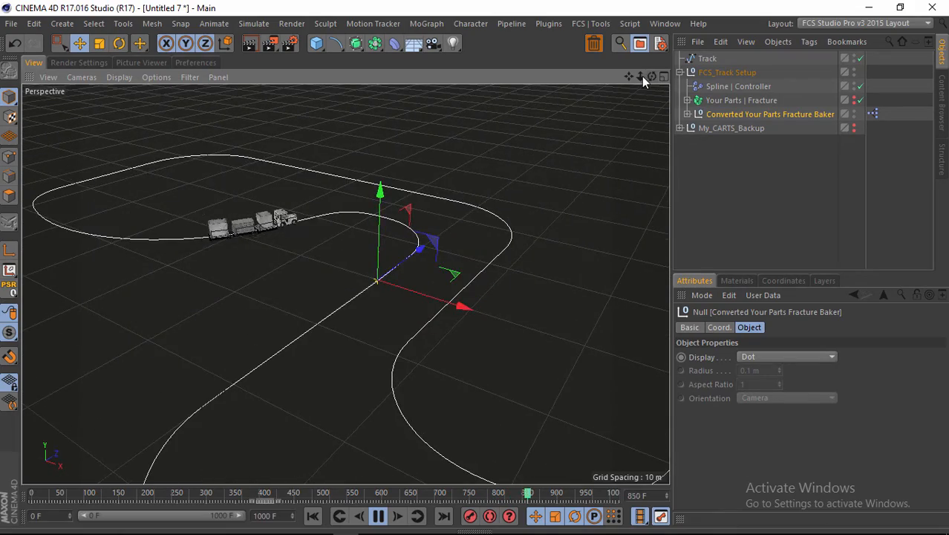
drag(640, 76, 474, 273)
mouse_move(474, 273)
alt+right_down()
mouse_move(484, 262)
mouse_move(471, 274)
mouse_move(480, 272)
alt+right_up()
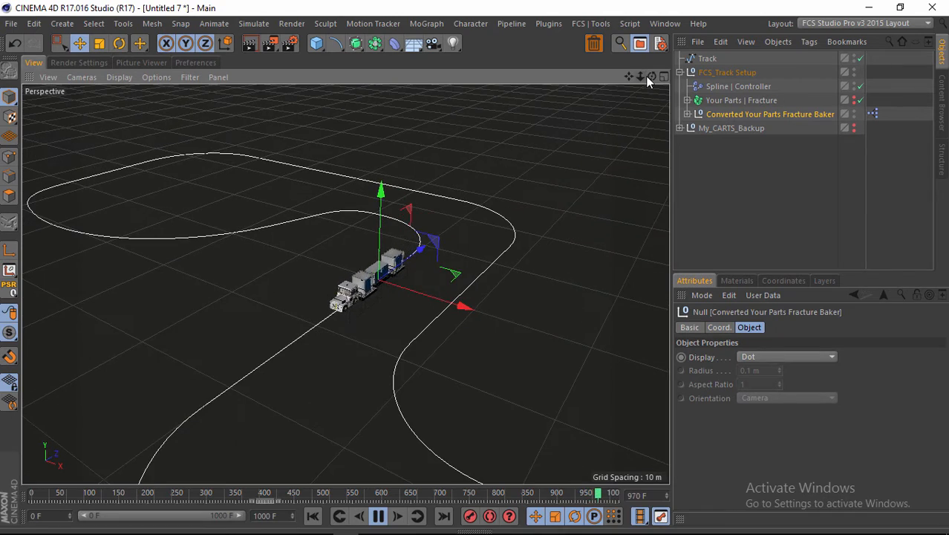
drag(645, 75, 475, 269)
click(378, 515)
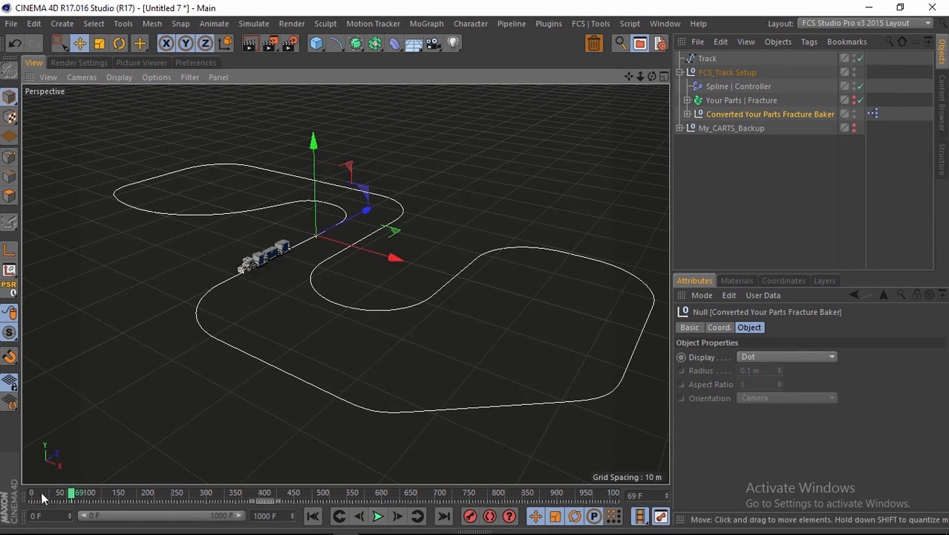
drag(65, 499, 33, 497)
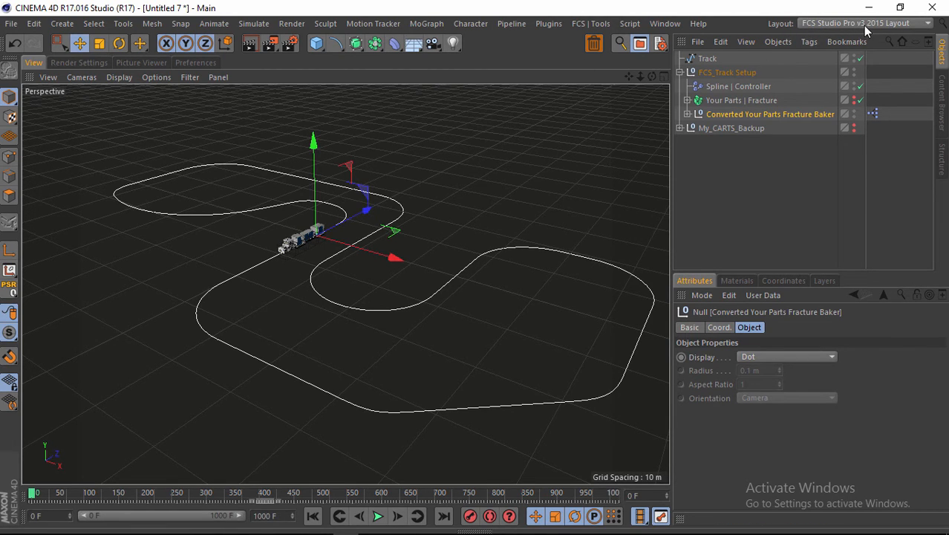
- Show the Timeline, add Converted Your Parts Fracture Baker to its dope sheet and select it there
mouse_move(525, 529)
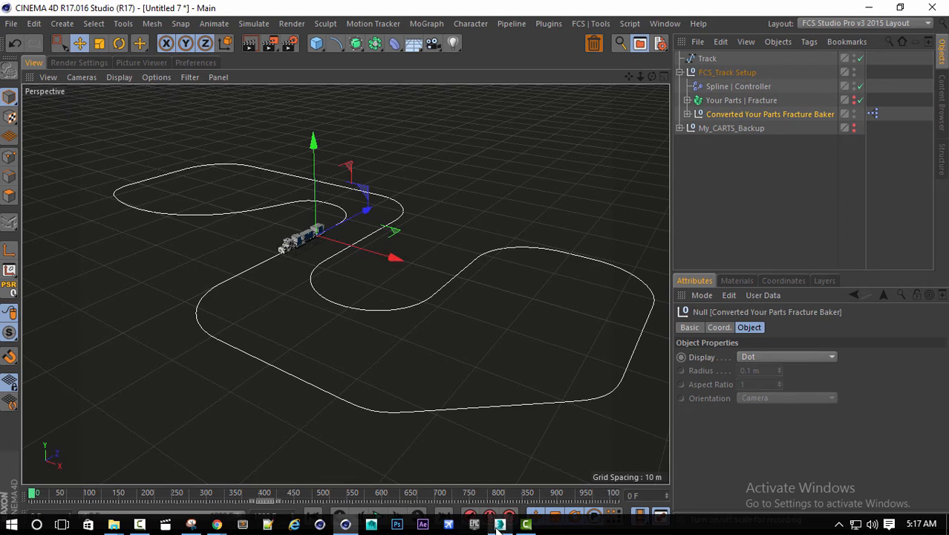
click(661, 520)
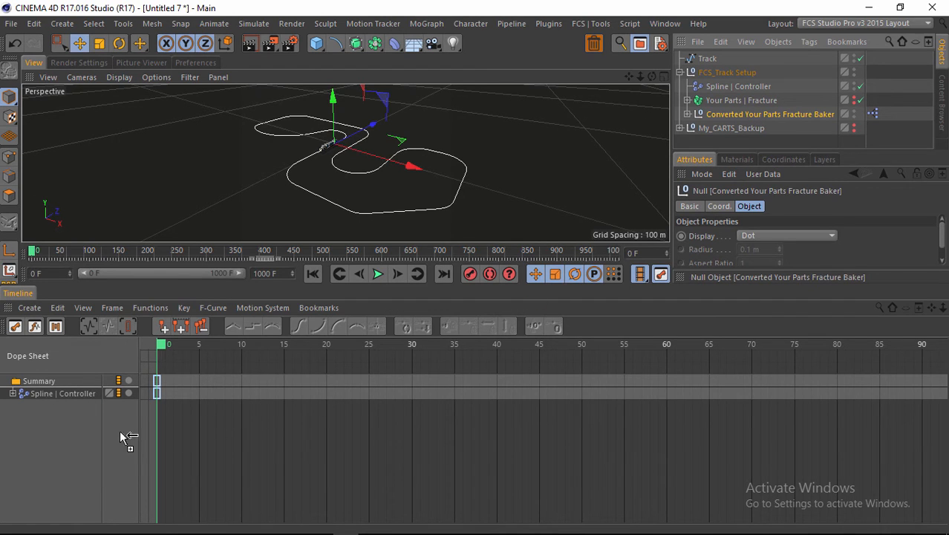
drag(120, 431, 72, 434)
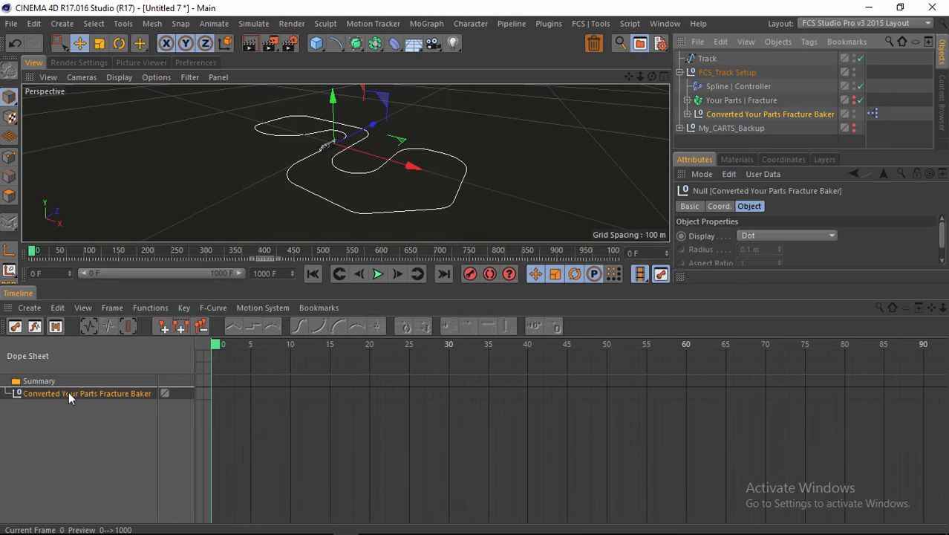
click(68, 393)
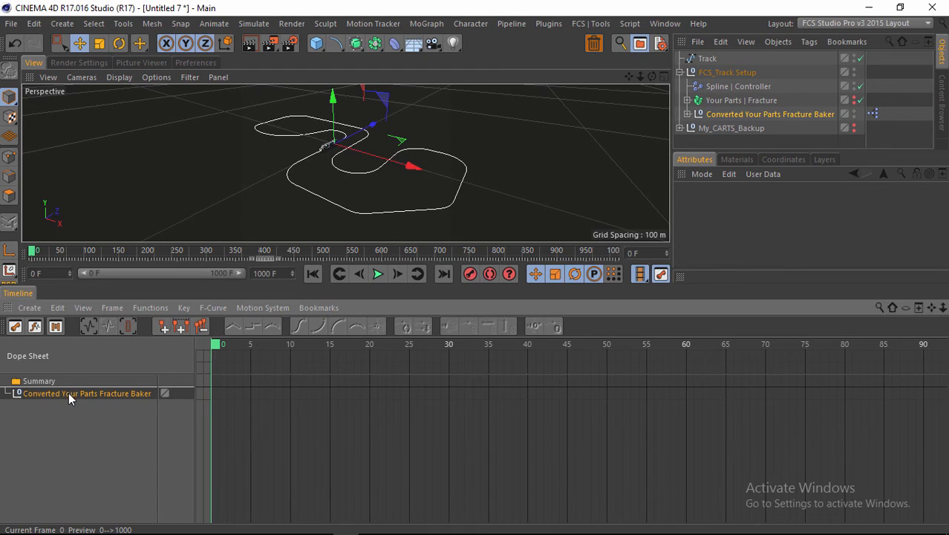
- Bake Converted Your Parts Fracture Baker to a copy for frames 0 to 1000, with expressions, clean tracks, position, rotation, PLA and animated parameters
click(149, 308)
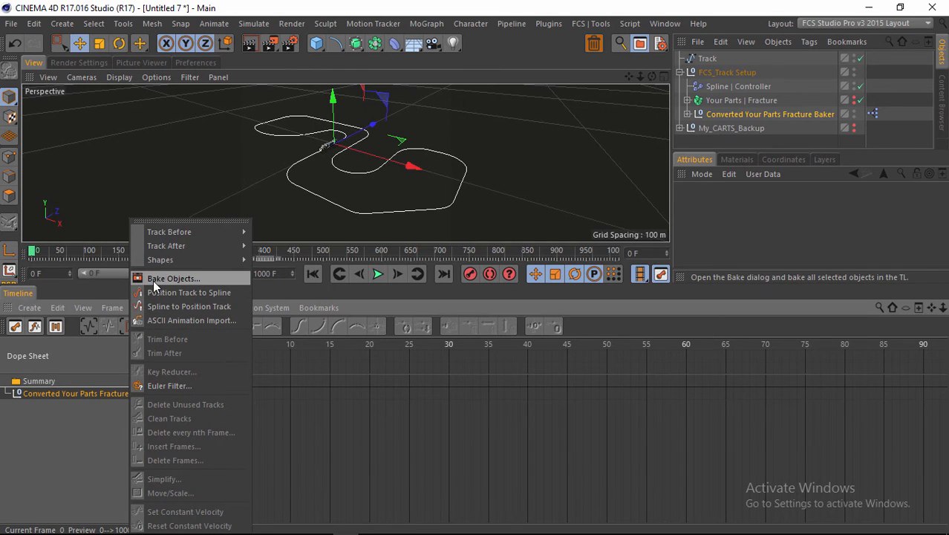
click(178, 280)
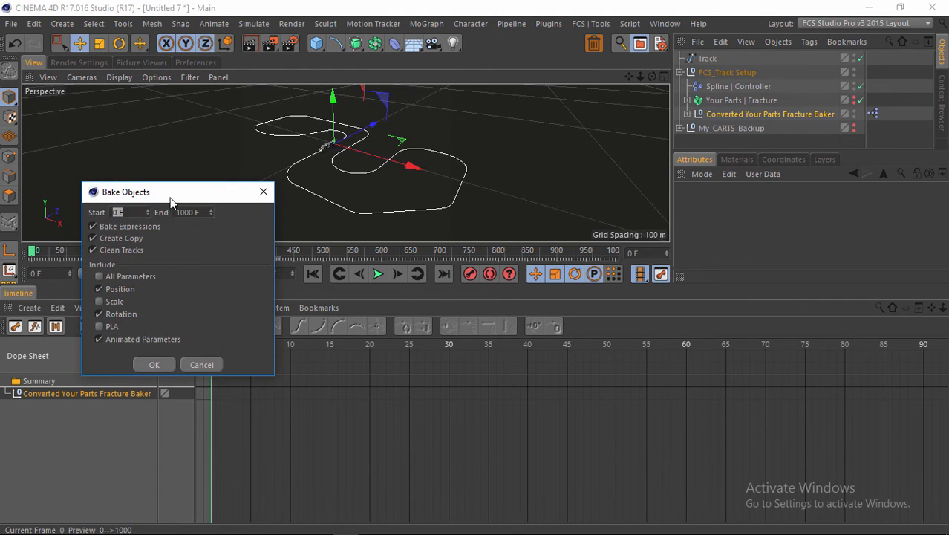
drag(170, 201, 223, 134)
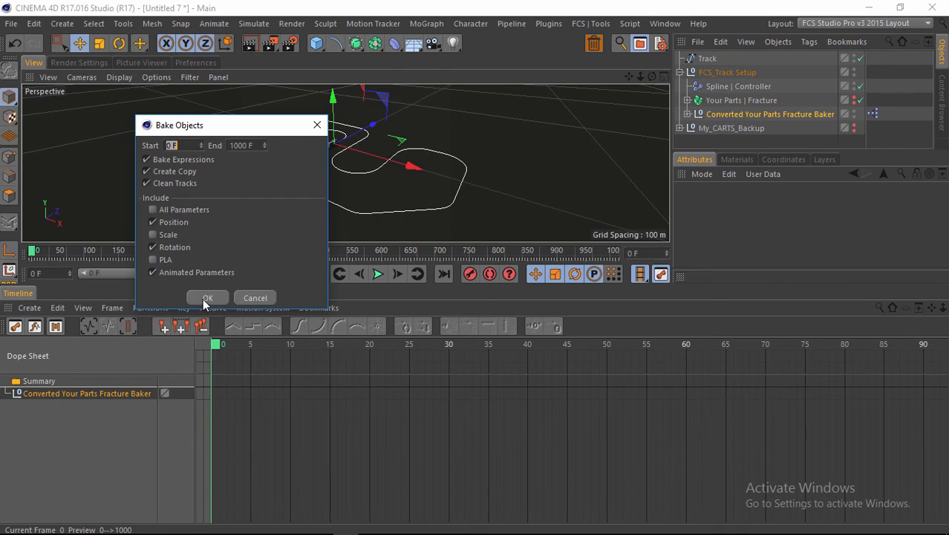
click(153, 210)
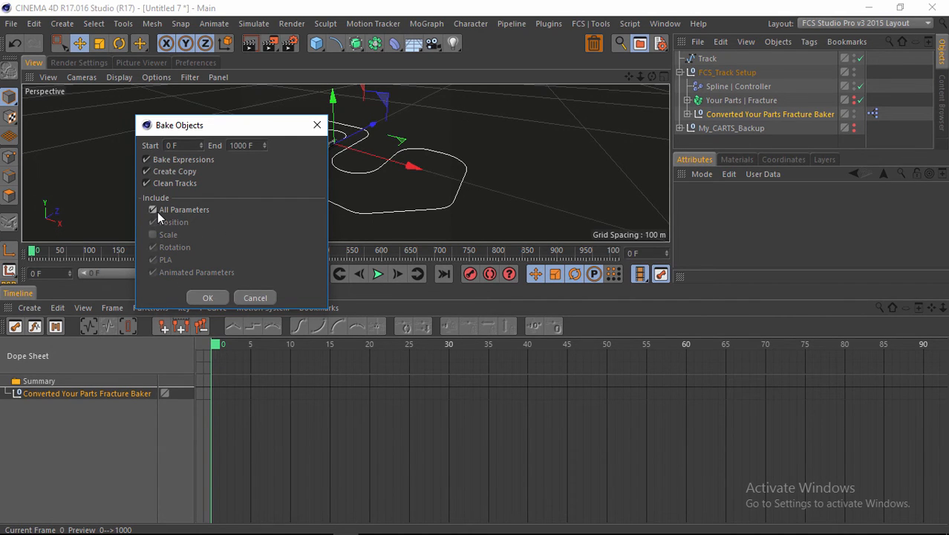
click(158, 212)
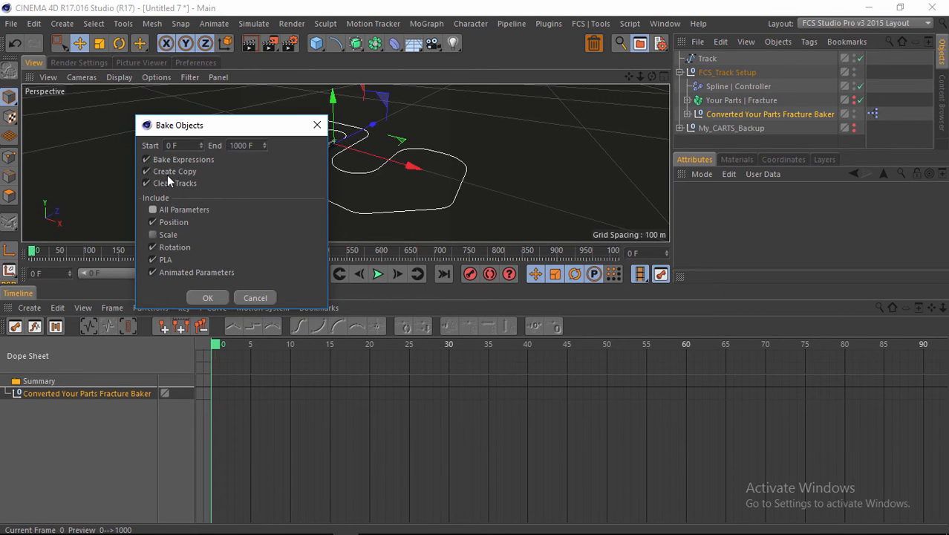
click(219, 298)
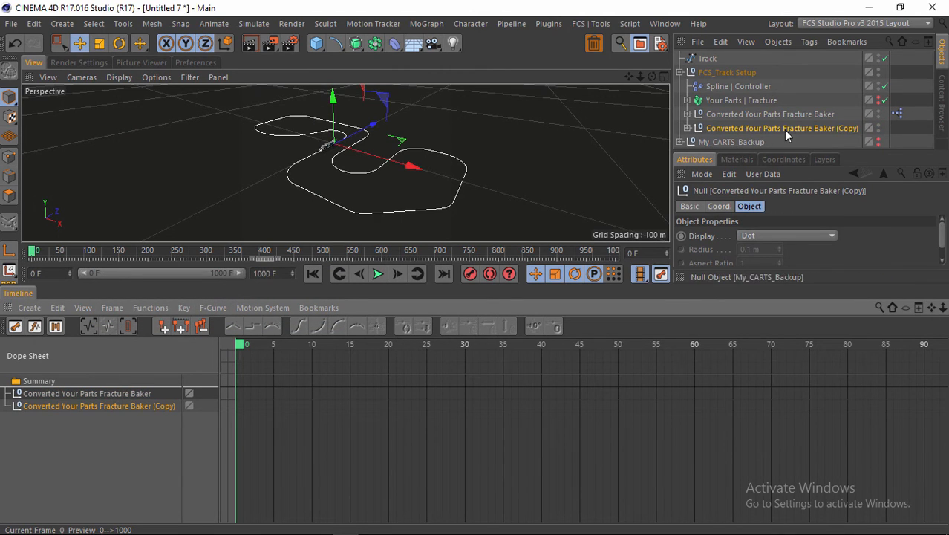
- Expand Converted Your Parts Fracture Baker (Copy) and inspect its child nulls in the object hierarchy
click(687, 127)
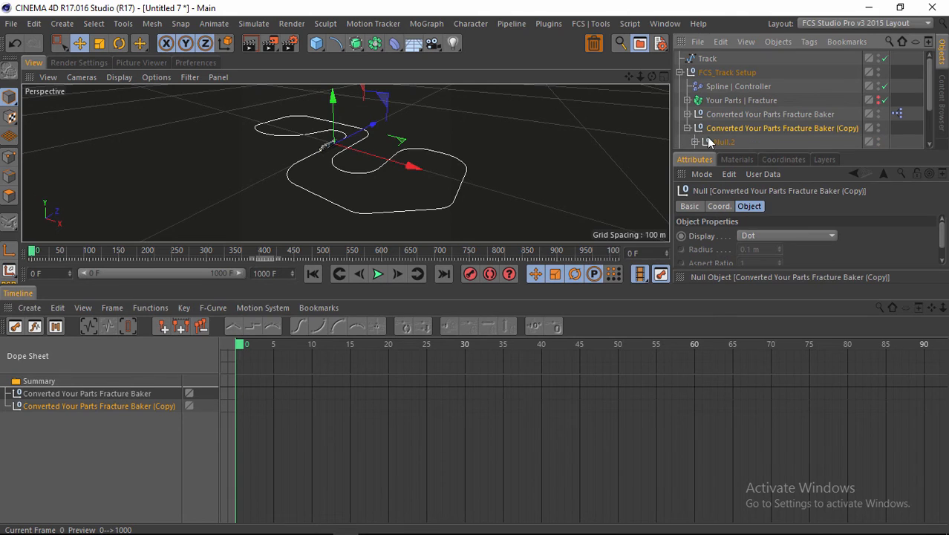
drag(717, 153, 717, 180)
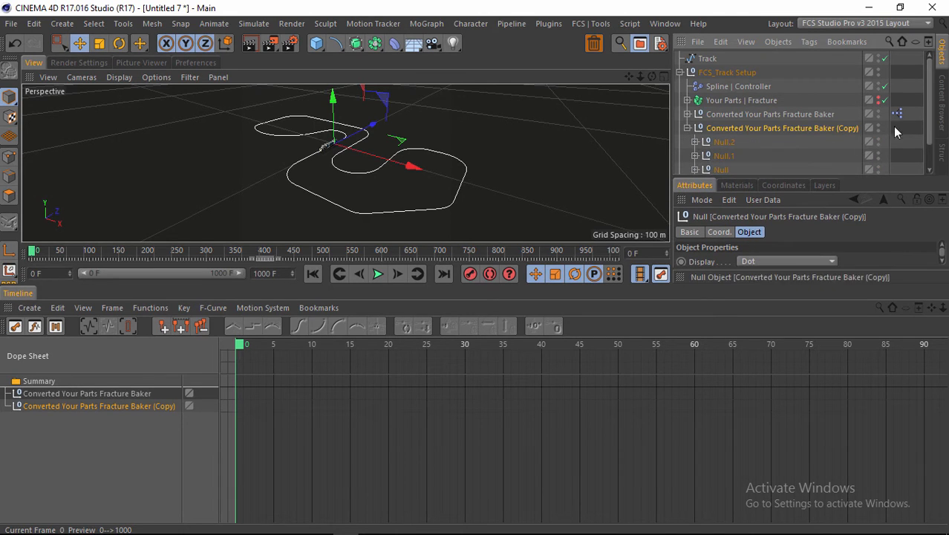
scroll(817, 154, down, 2)
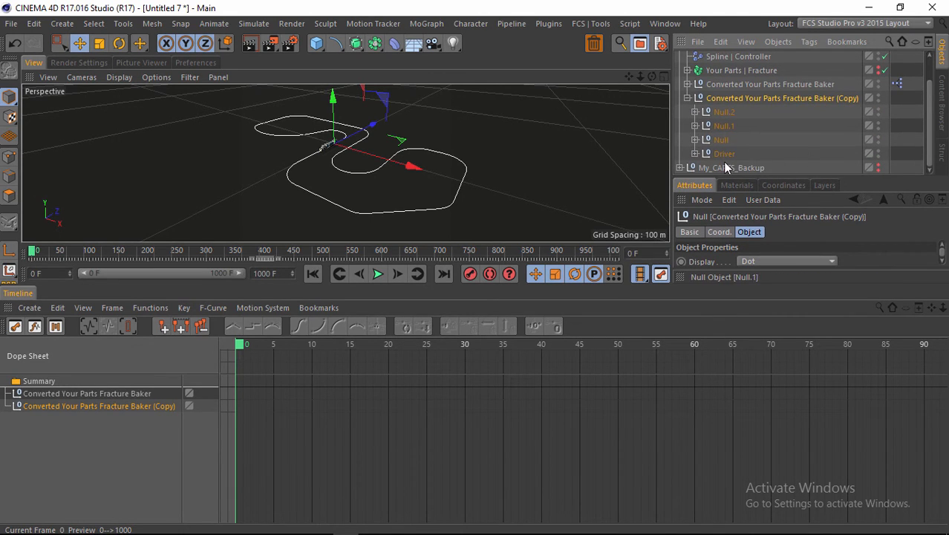
- Close the Timeline and hide the original Converted Your Parts Fracture Baker in the editor and renderer
ctrl+click(8, 312)
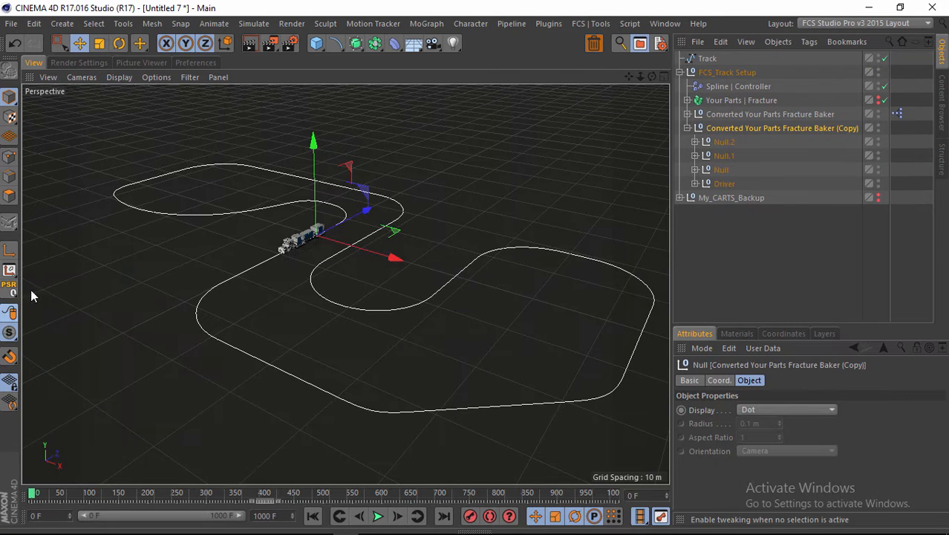
alt+right_drag(474, 268, 476, 270)
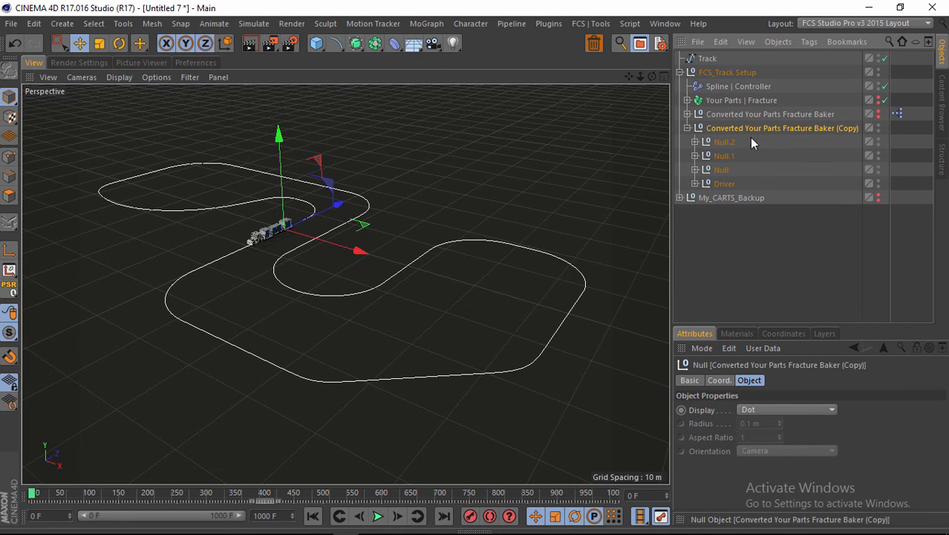
- Rename Converted Your Parts Fracture Baker (Copy) to EXOPORT
double_click(799, 126)
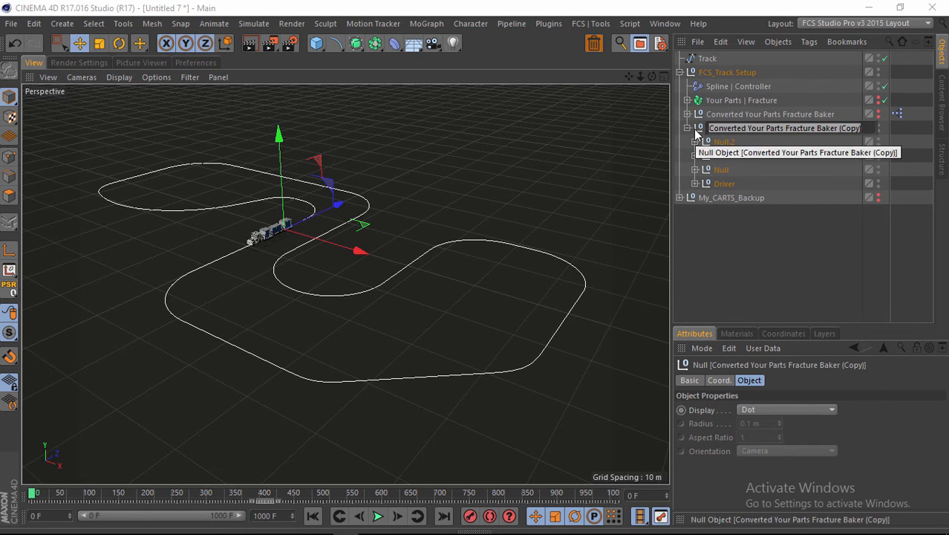
text(EXPORT)
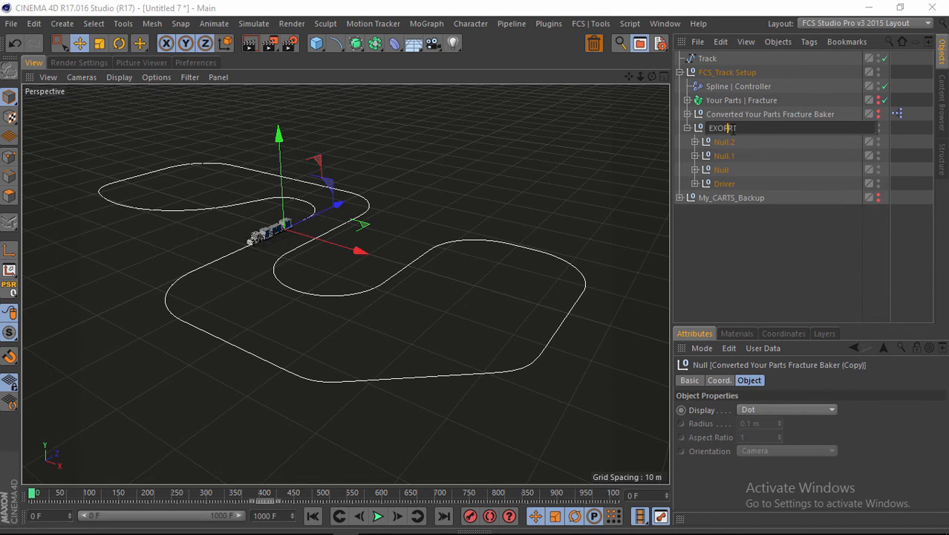
key(Return)
key(Return)
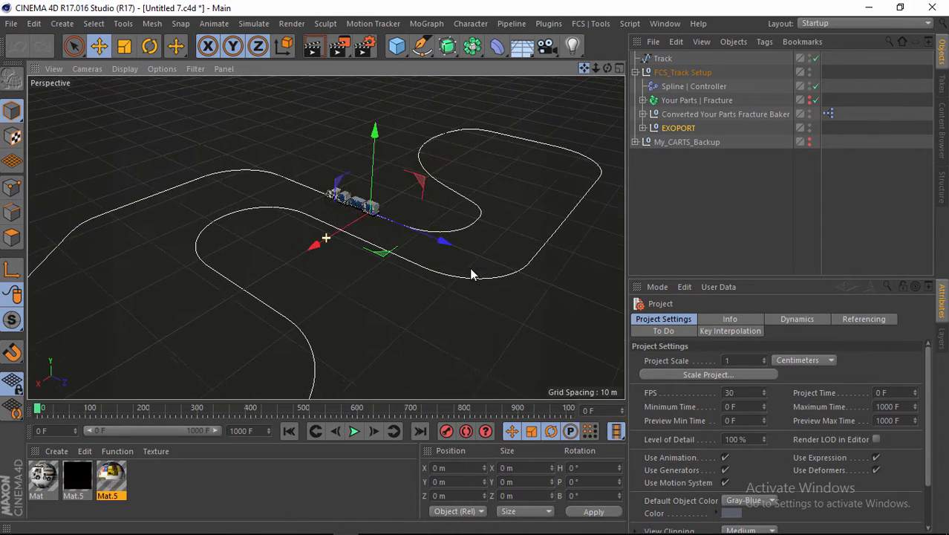
- Copy the EXOPORT null into a new empty project, changing the missing textures' path information to absolute paths
click(671, 127)
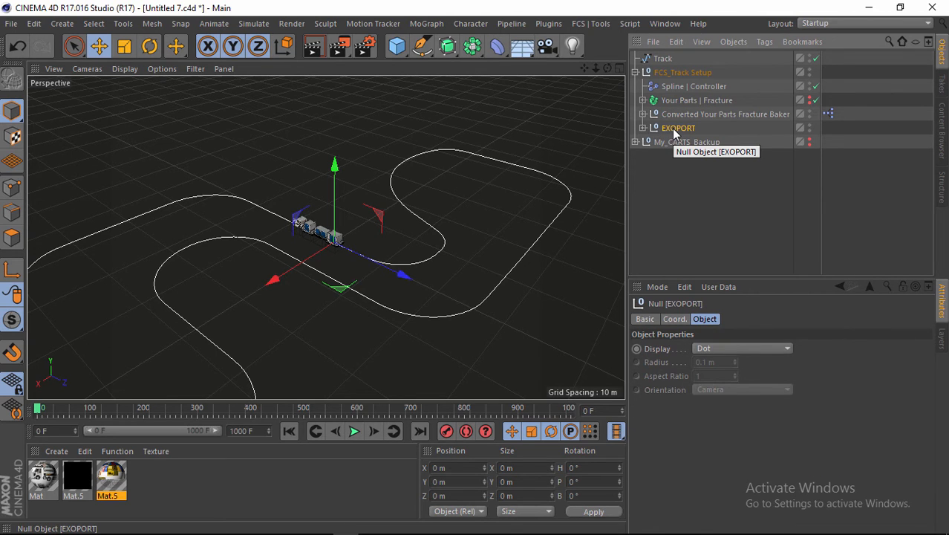
click(675, 41)
click(693, 109)
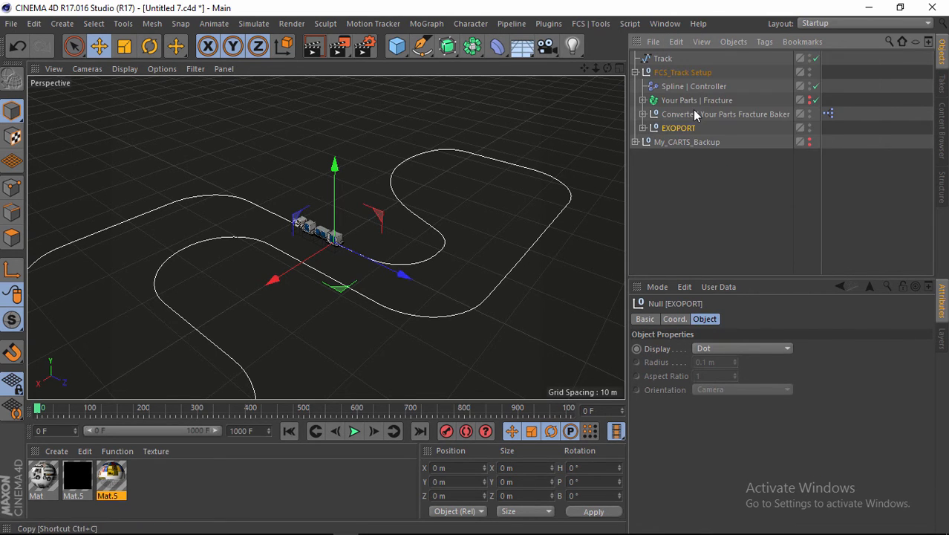
click(11, 24)
click(28, 45)
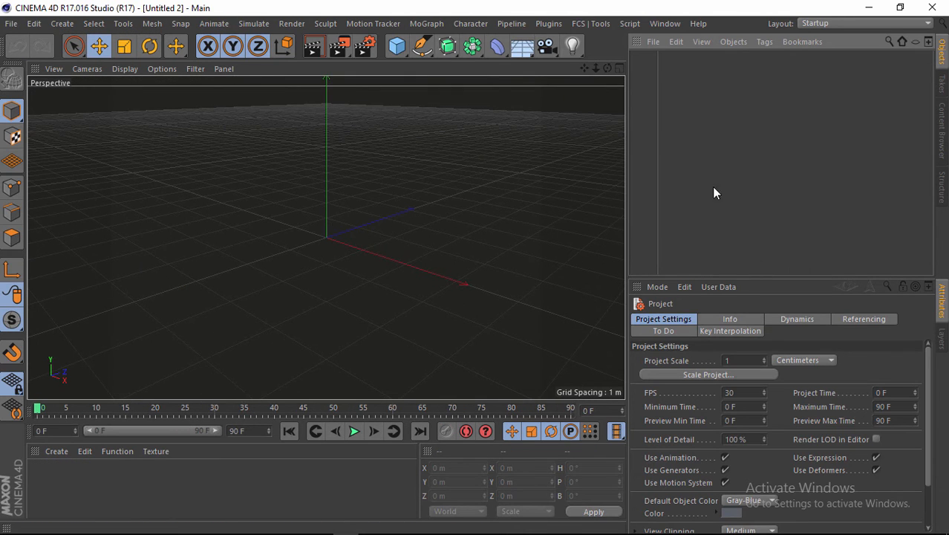
click(681, 43)
click(688, 126)
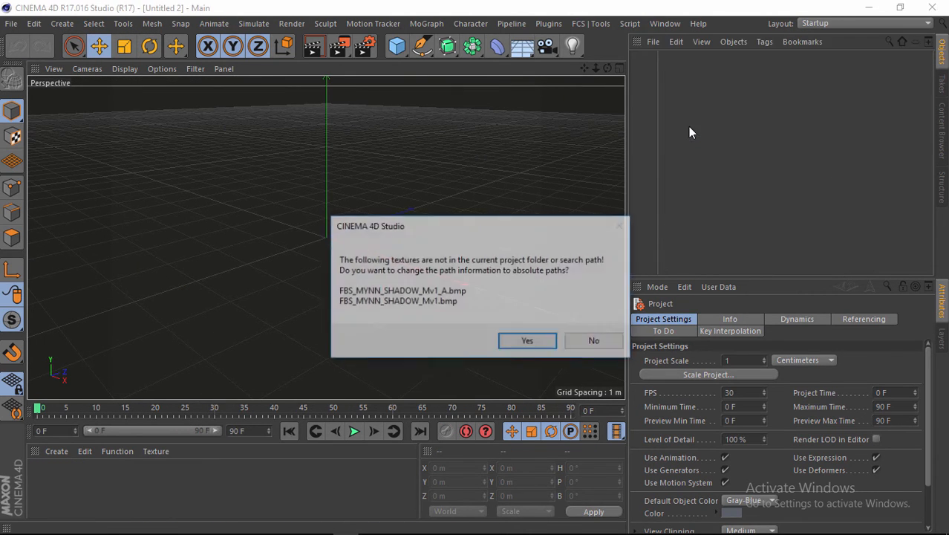
click(528, 343)
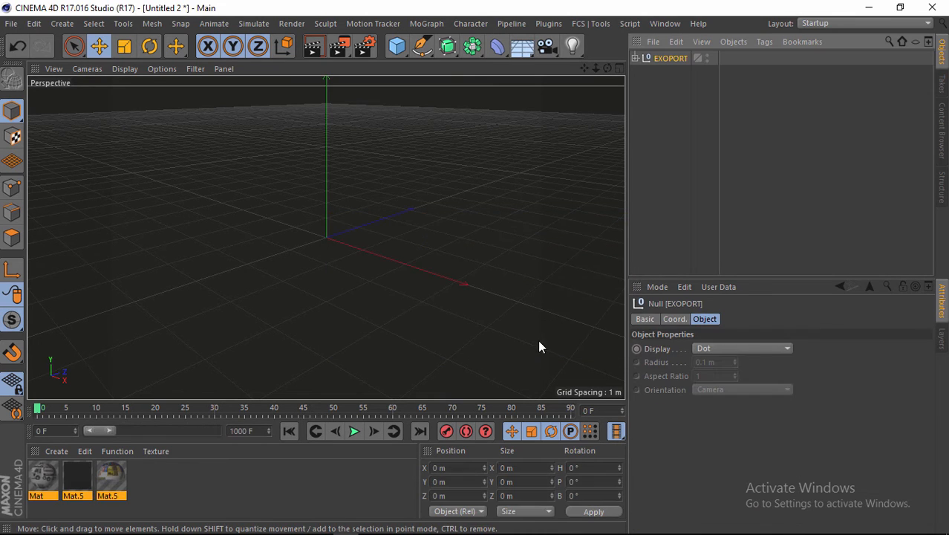
- Extend the preview range to frames 0 to 1000, play the baked cart animation and return to frame 0
drag(595, 69, 476, 267)
click(354, 432)
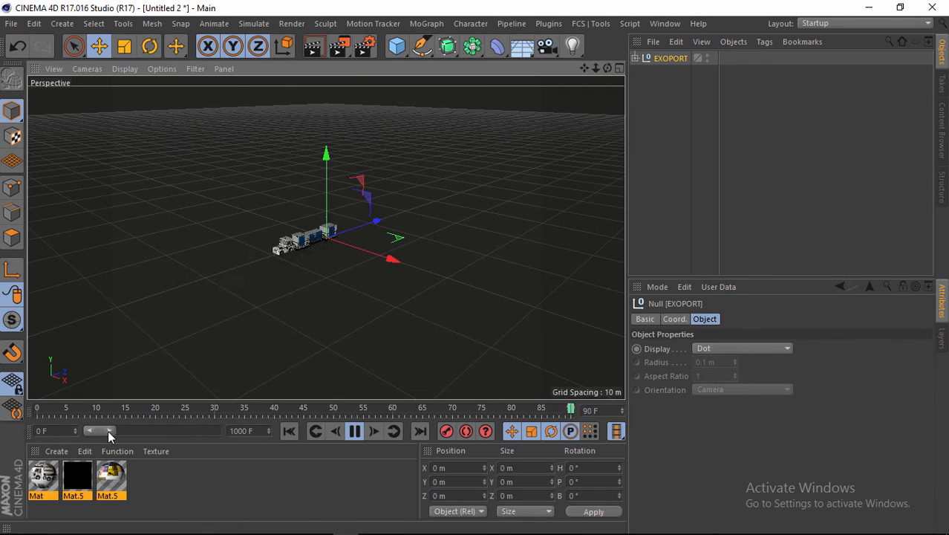
drag(108, 430, 228, 432)
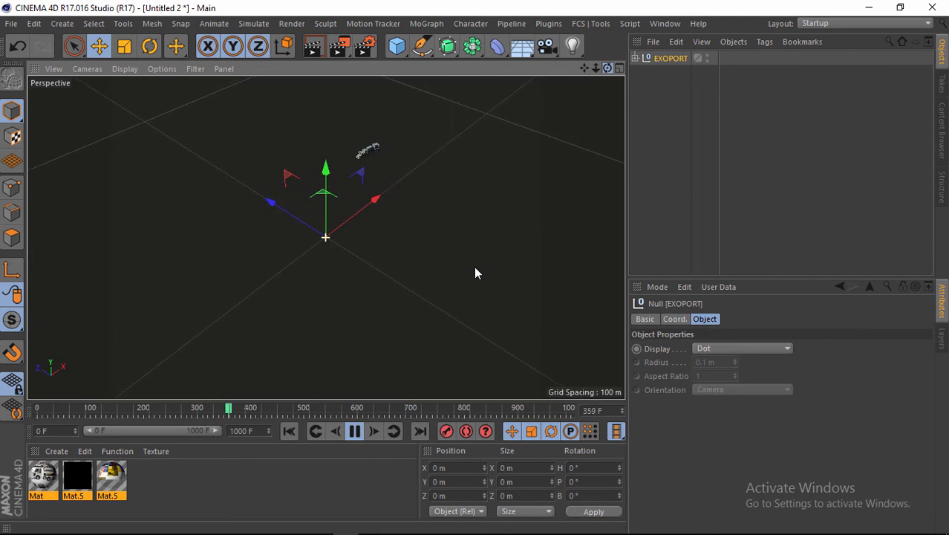
click(659, 90)
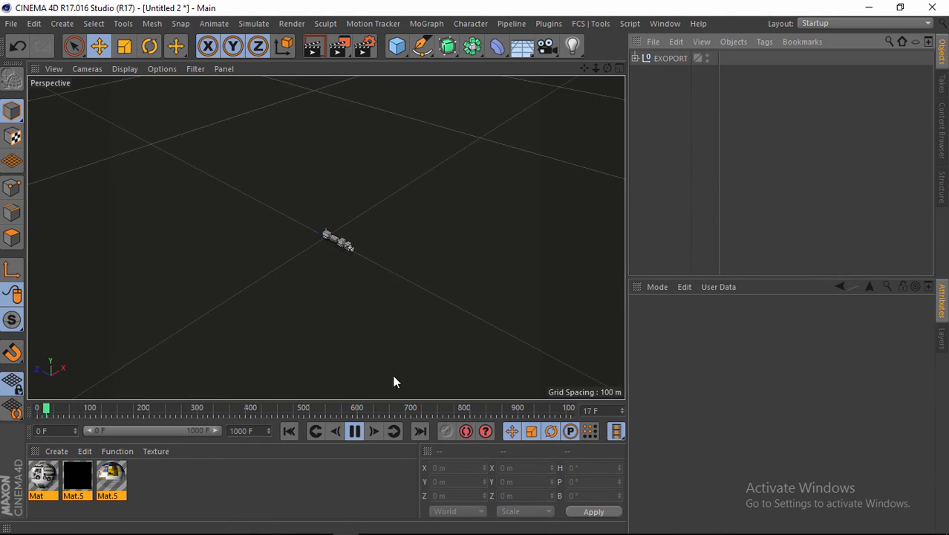
click(354, 431)
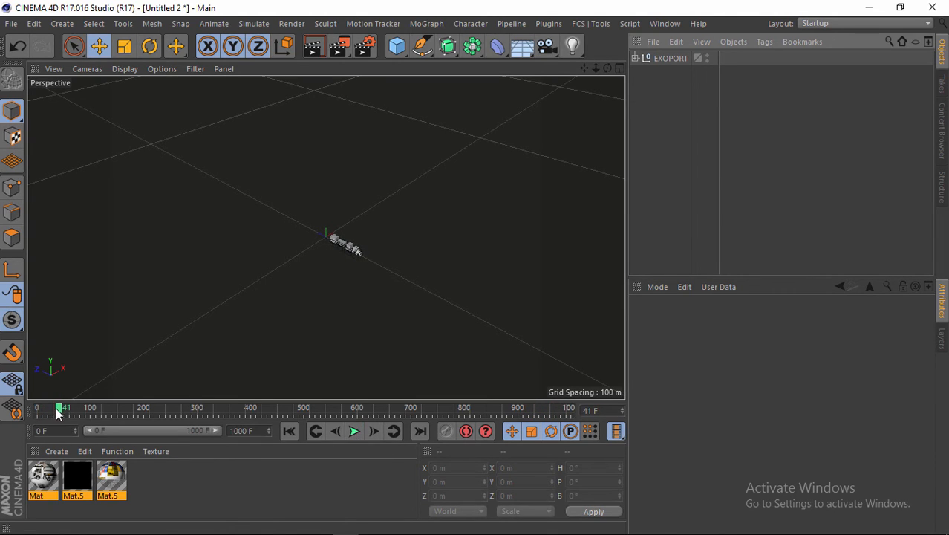
drag(58, 413, 36, 410)
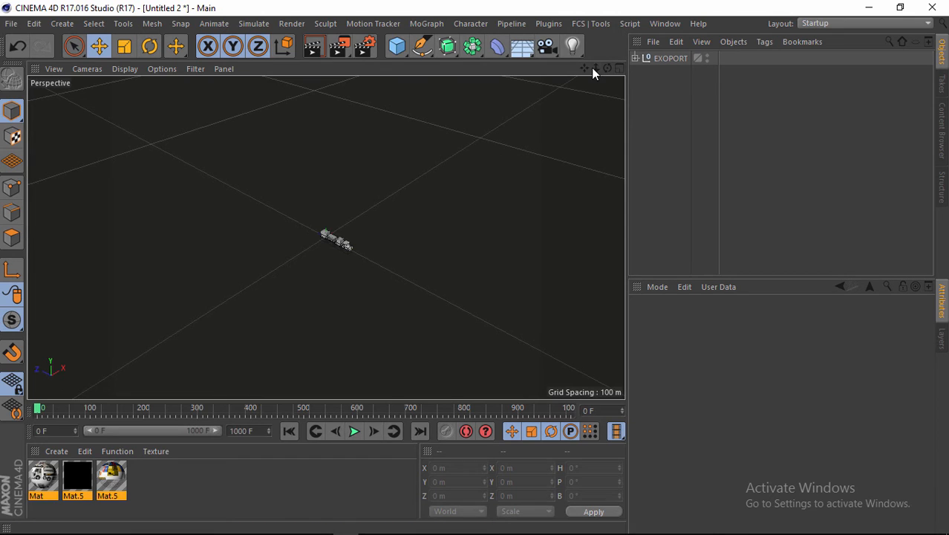
scroll(475, 265, up, 5)
drag(476, 266, 209, 85)
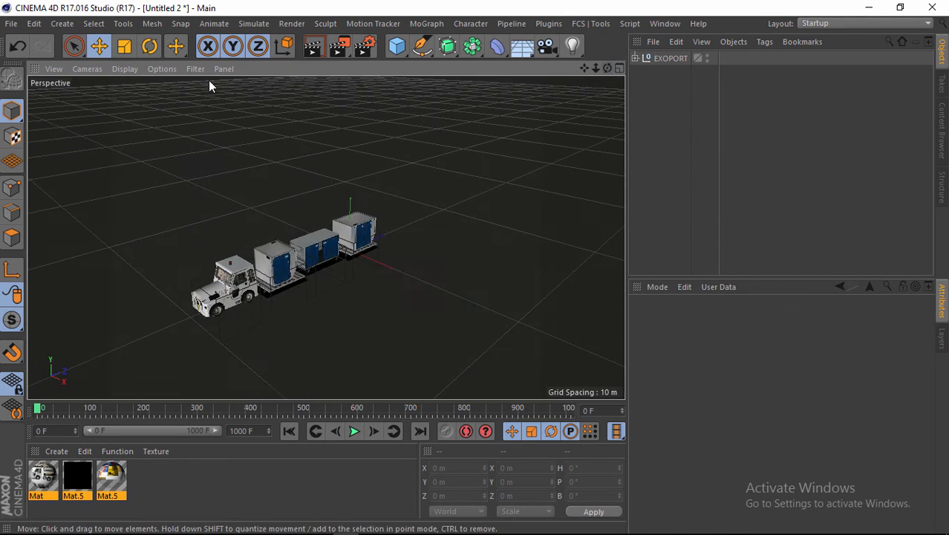
click(11, 23)
mouse_move(56, 279)
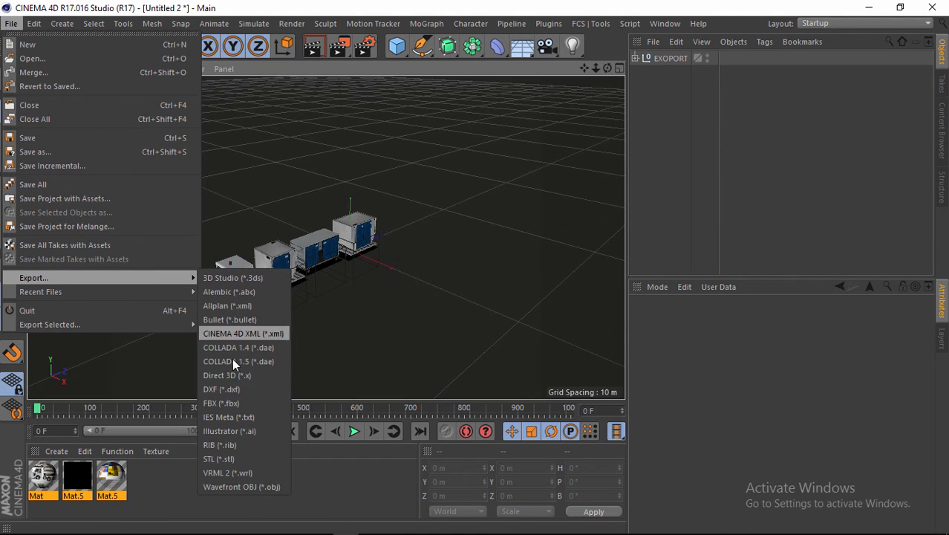
click(233, 393)
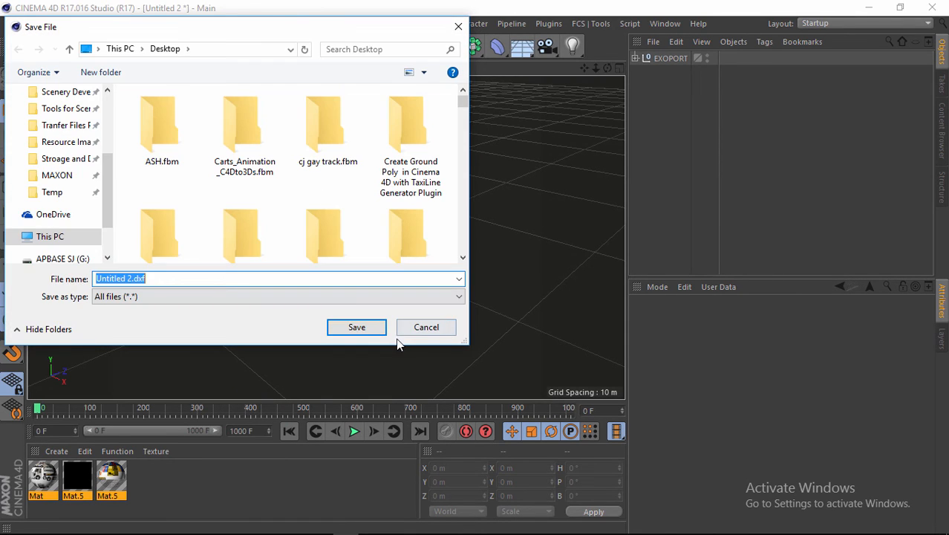
click(373, 325)
- Start an FBX export of the project and create and open a folder named new export in Documents
click(11, 23)
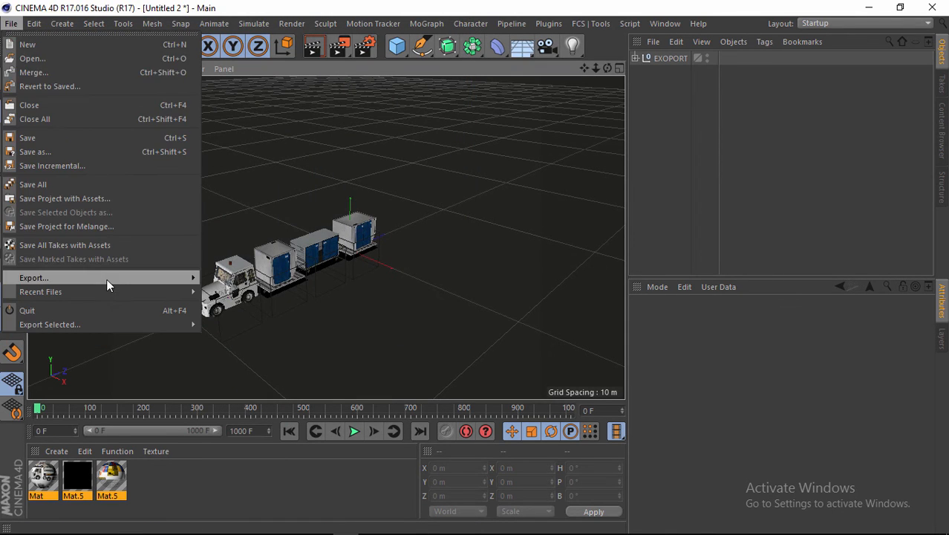
mouse_move(109, 290)
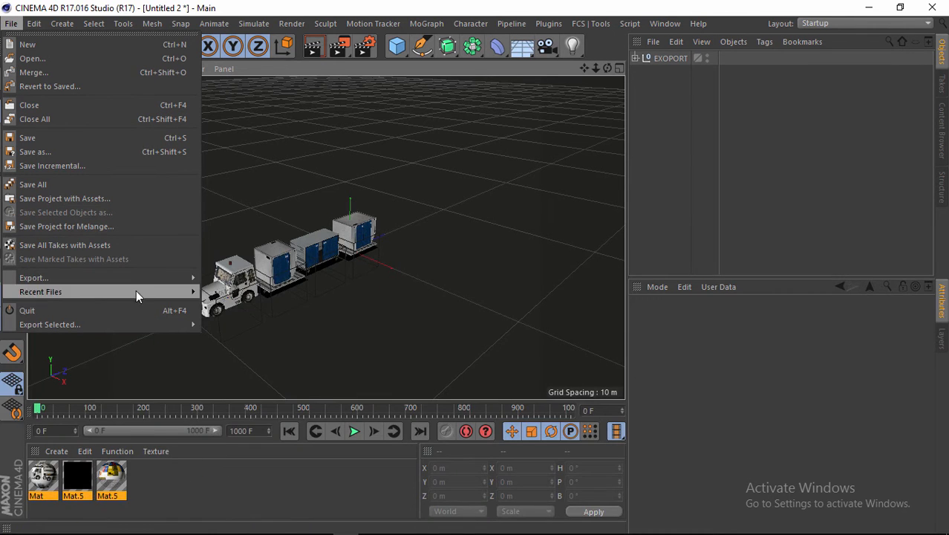
mouse_move(161, 277)
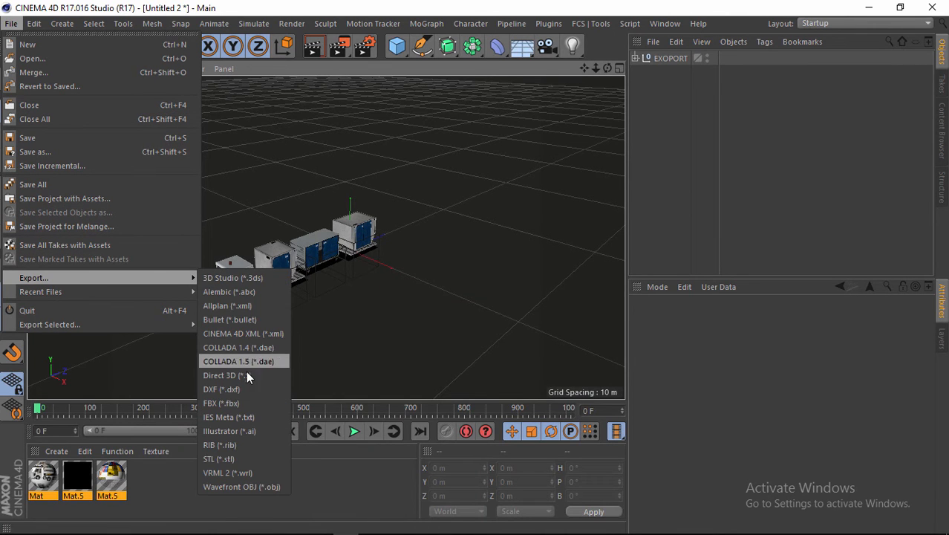
click(221, 402)
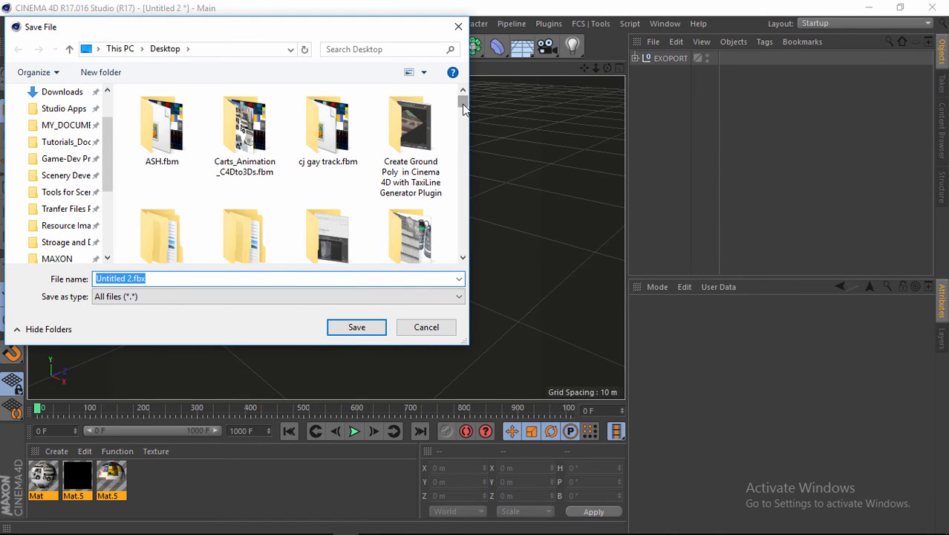
drag(463, 110, 463, 106)
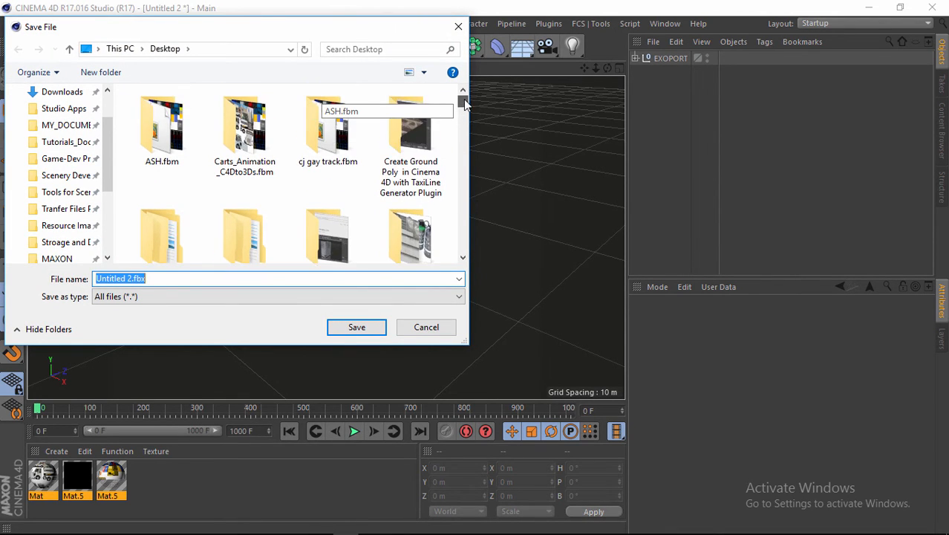
drag(109, 143, 110, 121)
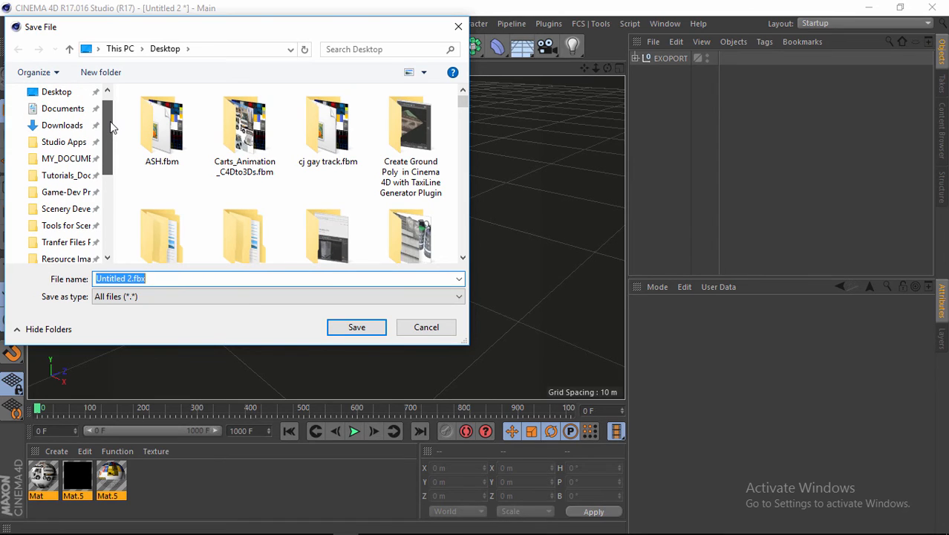
click(81, 113)
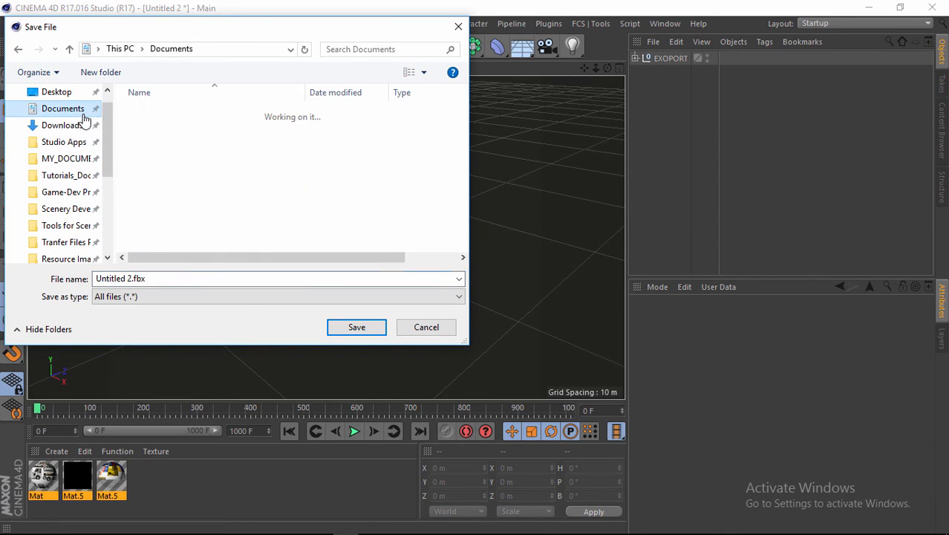
click(122, 74)
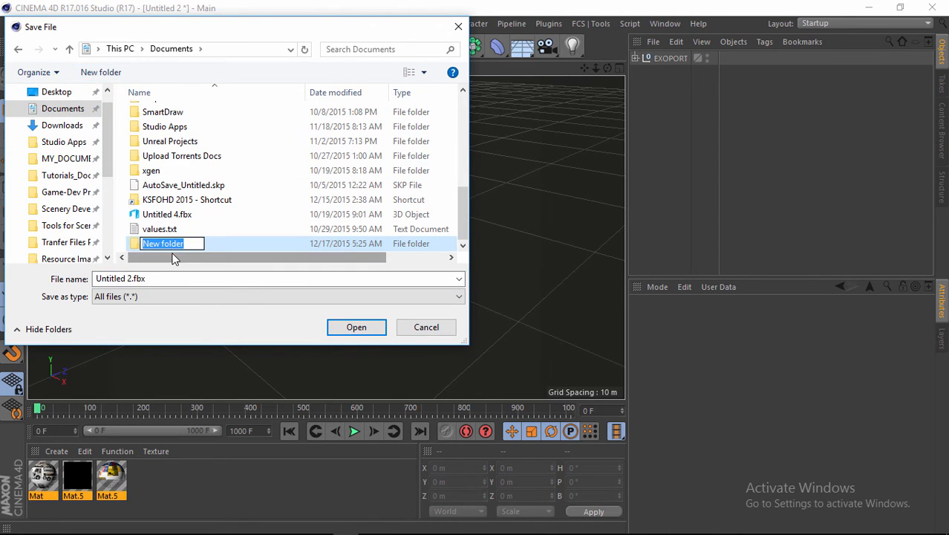
text(new expo)
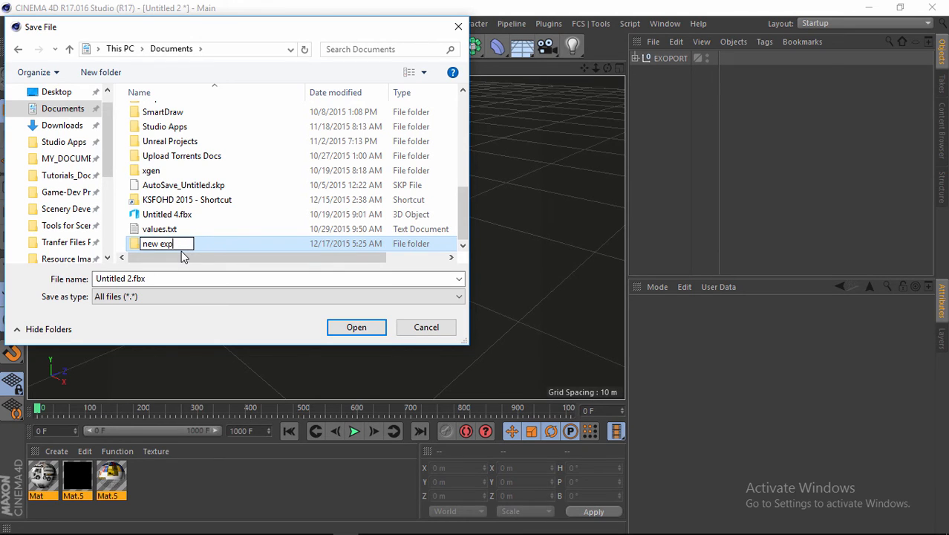
text(rt)
click(221, 248)
double_click(219, 244)
- Name the export file tutorials.fbx and save it in the new export folder
click(130, 278)
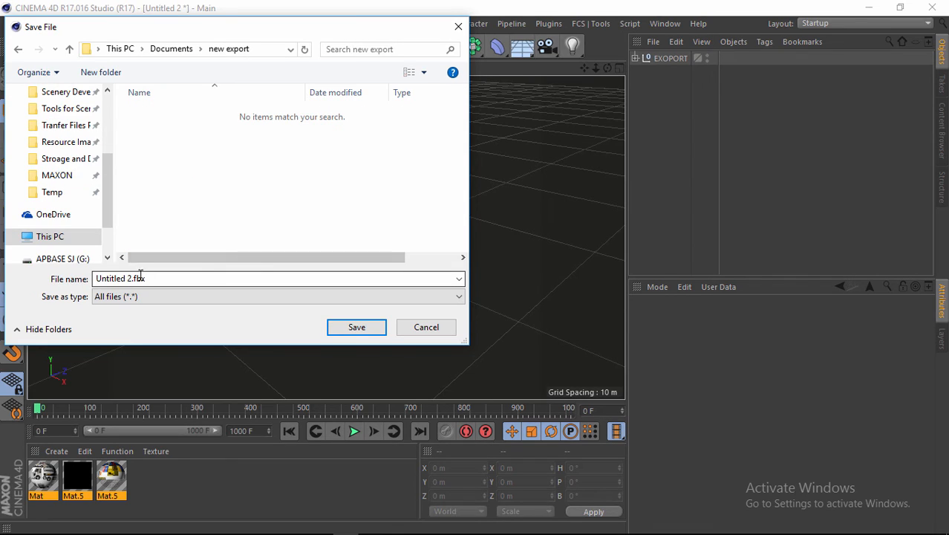
key(ctrl+a)
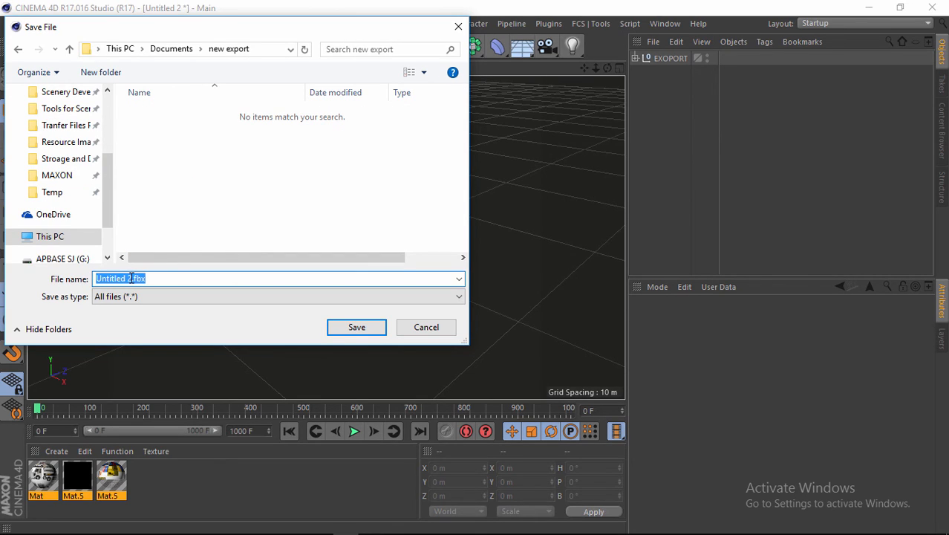
drag(132, 278, 77, 282)
text(t)
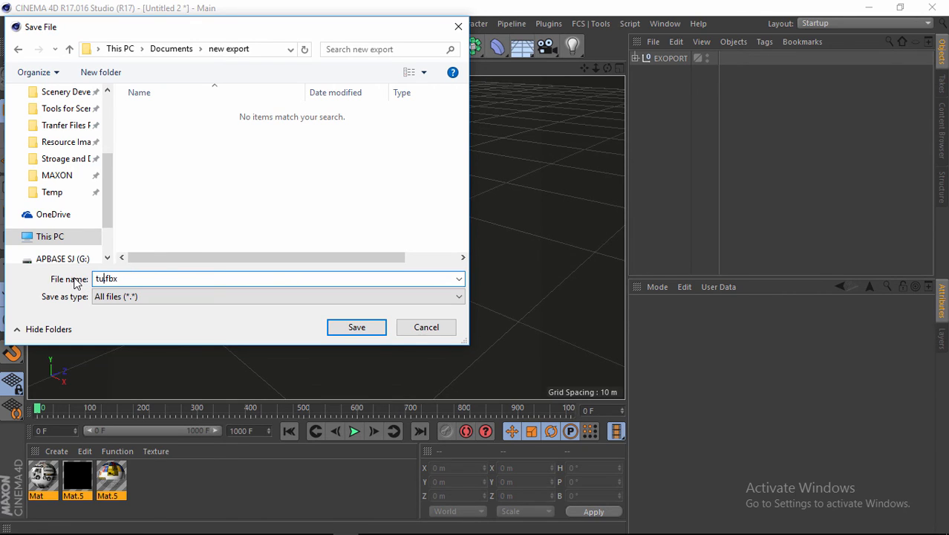
text(utorials)
click(357, 329)
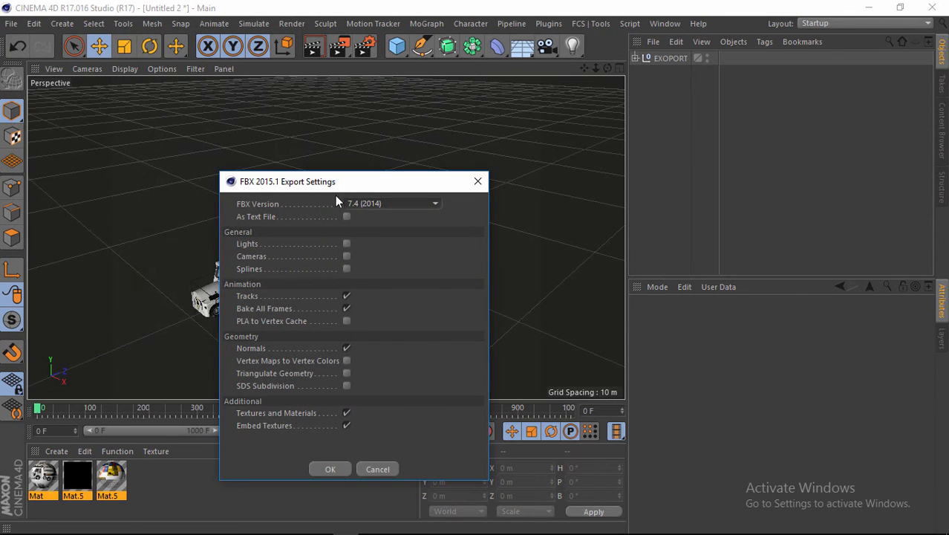
- Choose FBX version 7.4 (2014) and run the export with the other settings as they are
drag(338, 184, 395, 96)
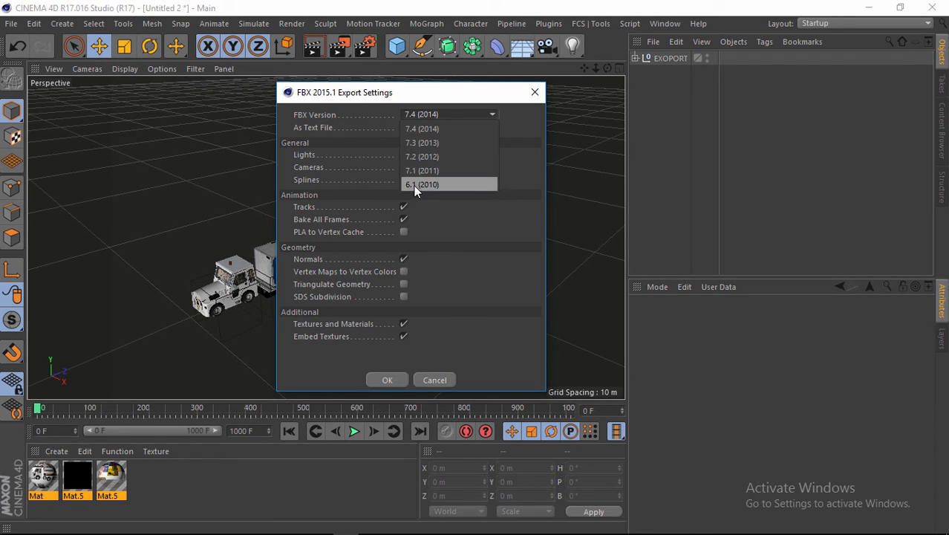
click(434, 128)
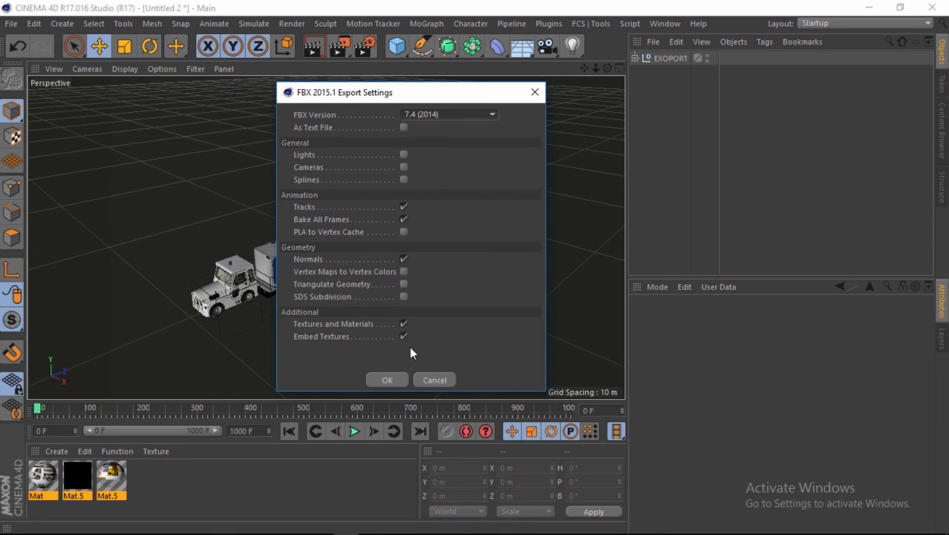
click(387, 380)
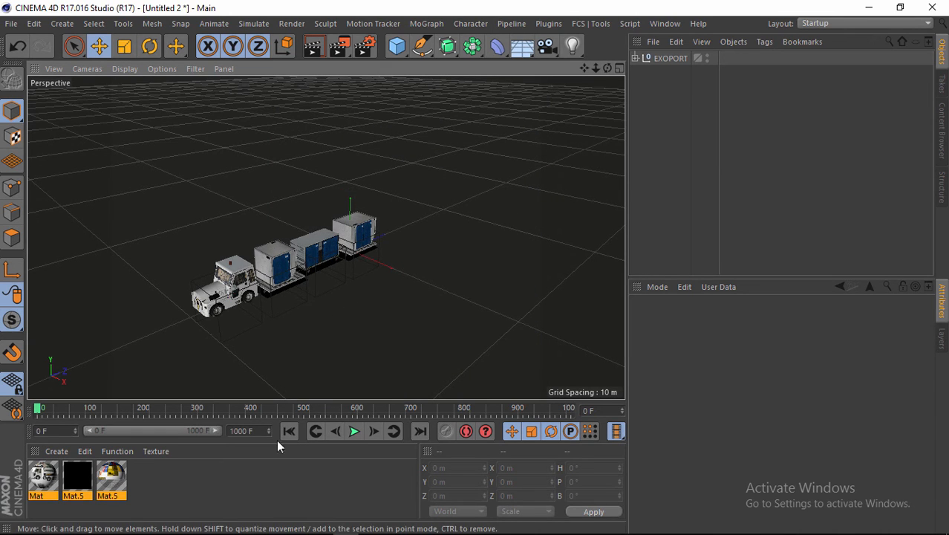
- Switch to 3ds Max and play the cart animation beside the airport building in the perspective view
click(501, 524)
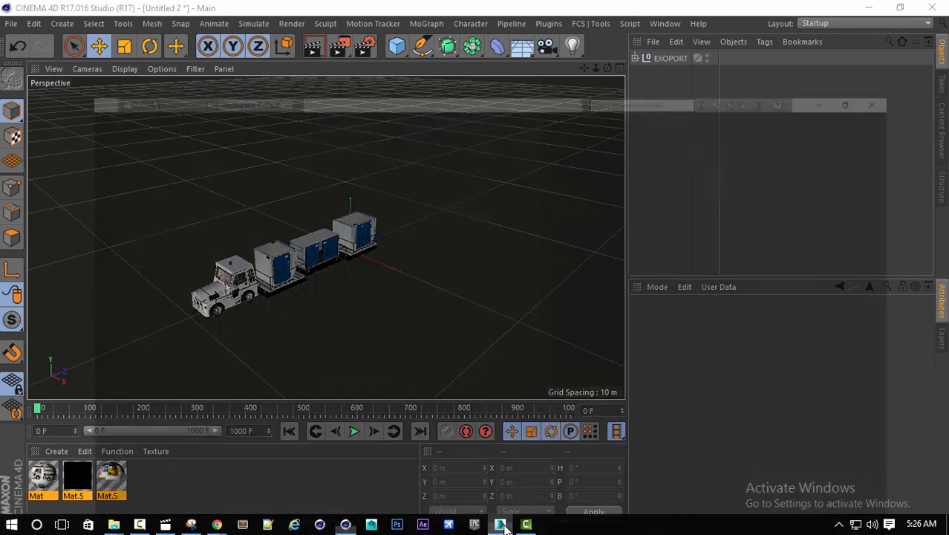
middle_drag(635, 263, 569, 288)
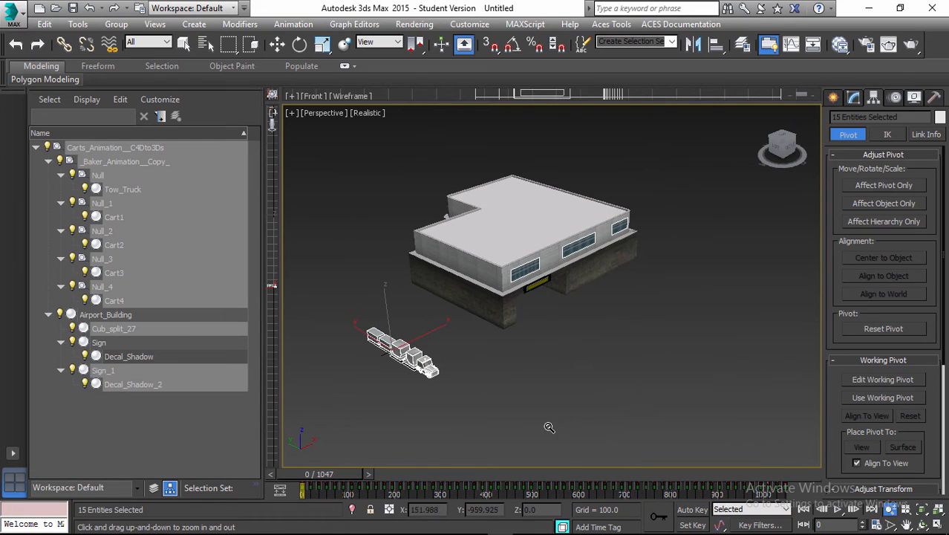
click(838, 509)
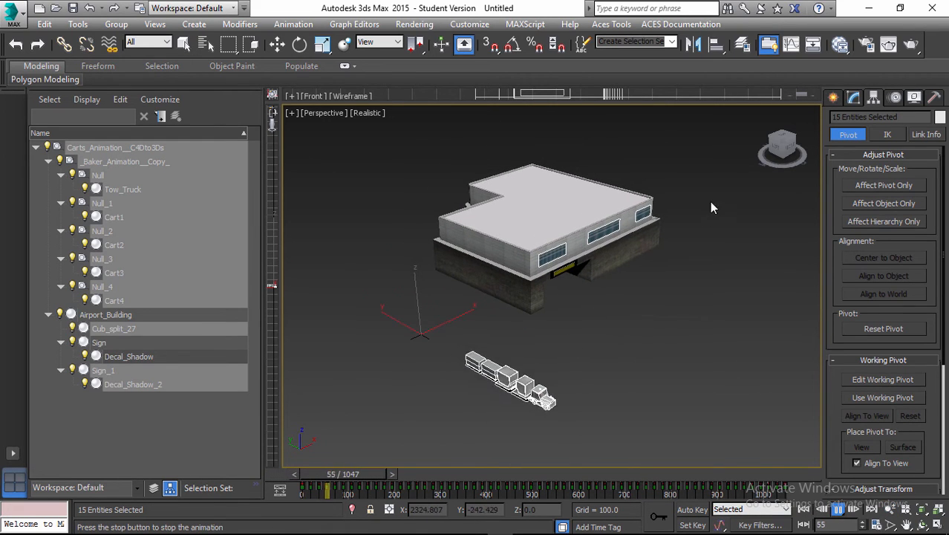
- Stop the animation playback and delete all the previously imported cart and airport building objects from the scene
drag(782, 149, 320, 152)
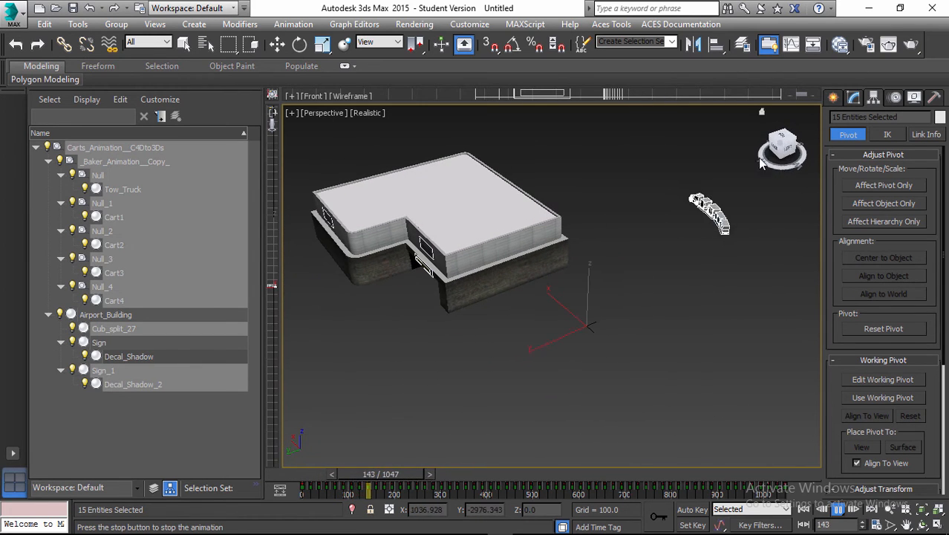
click(45, 23)
click(23, 25)
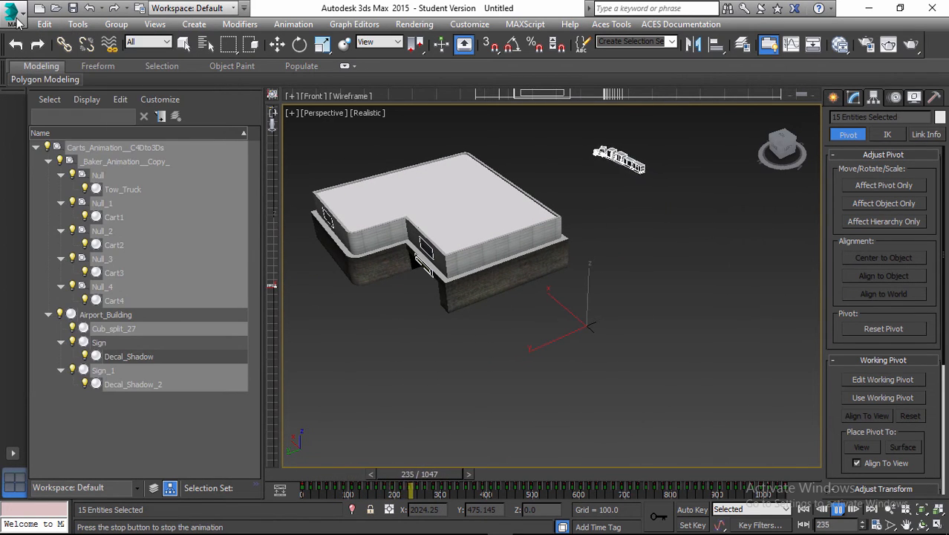
click(18, 22)
key(Escape)
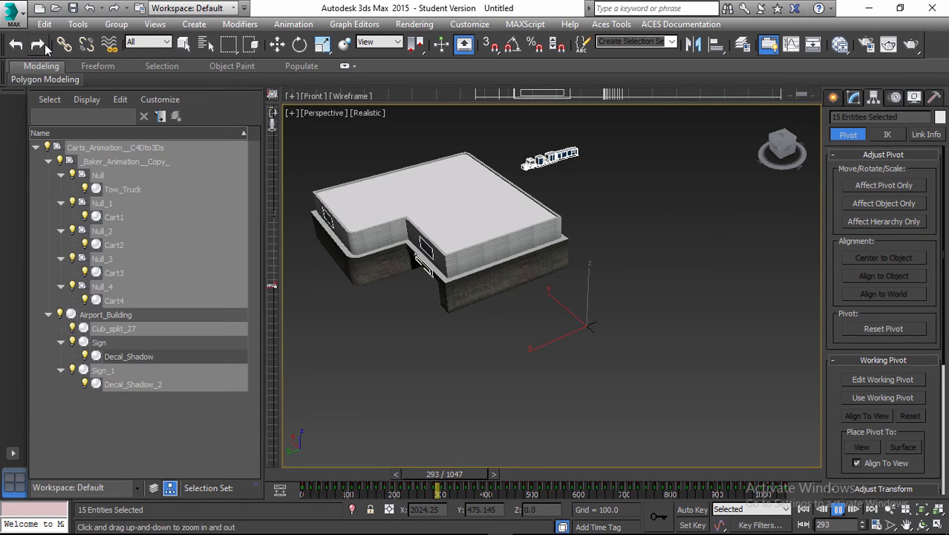
click(470, 295)
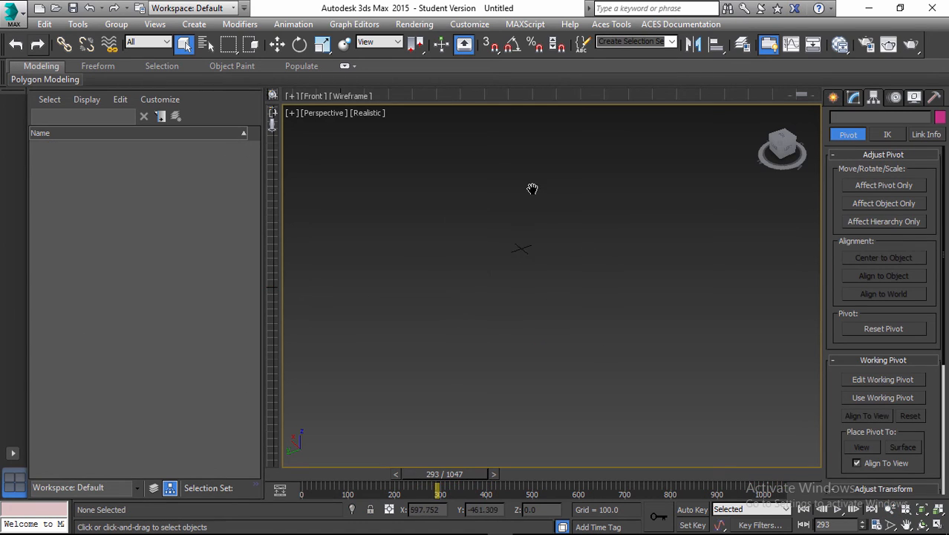
- Start a file import and open the new export folder in Documents
click(12, 19)
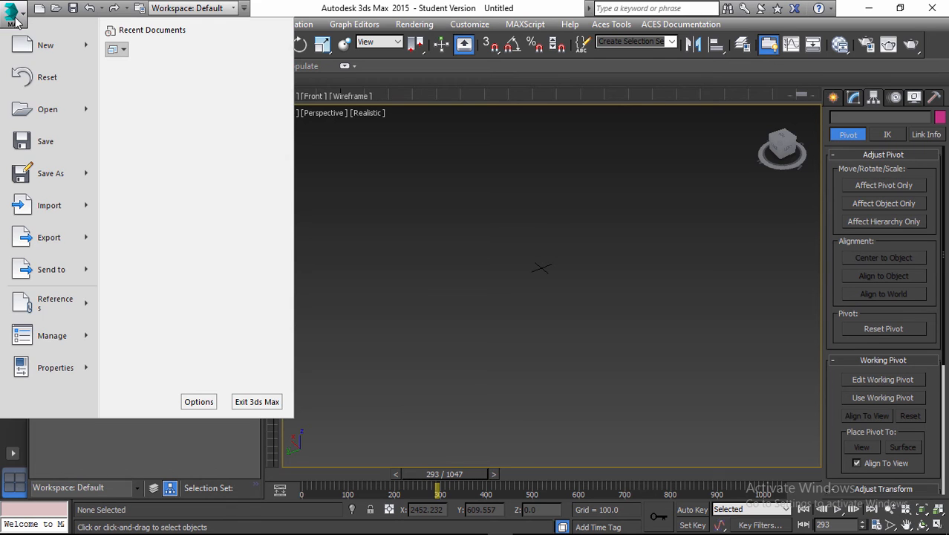
click(45, 206)
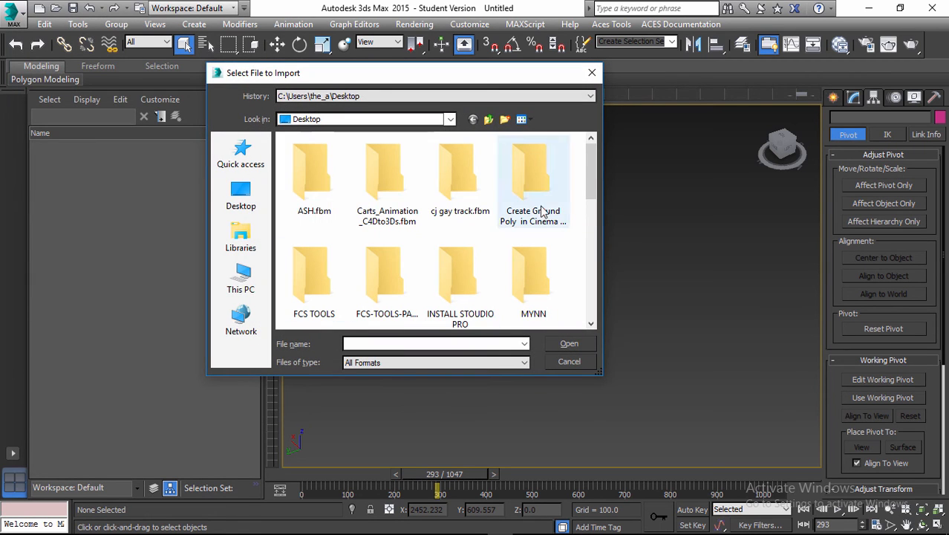
drag(592, 170, 602, 292)
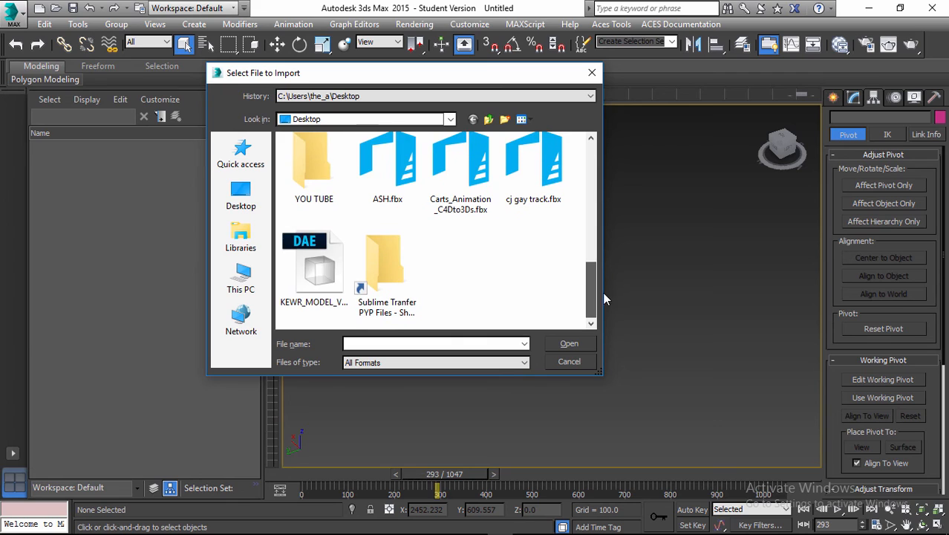
click(253, 170)
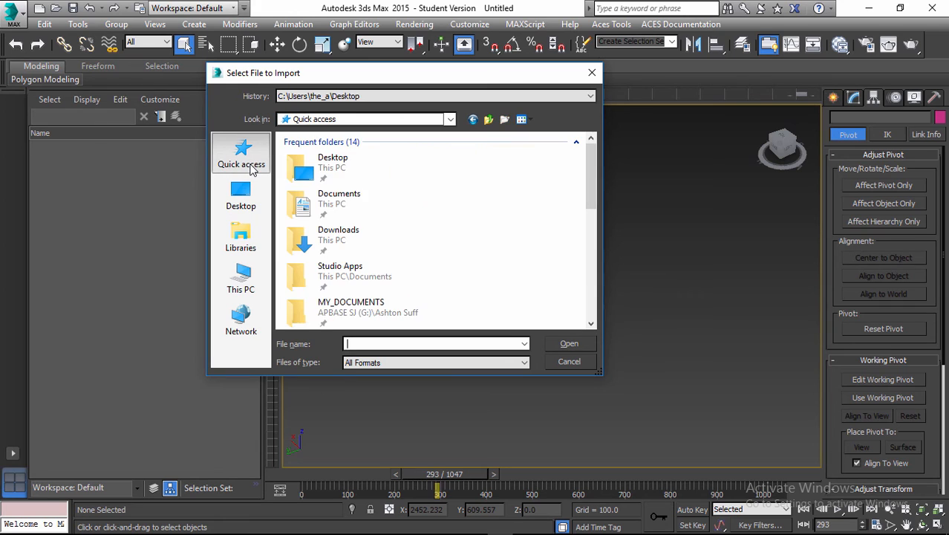
double_click(313, 205)
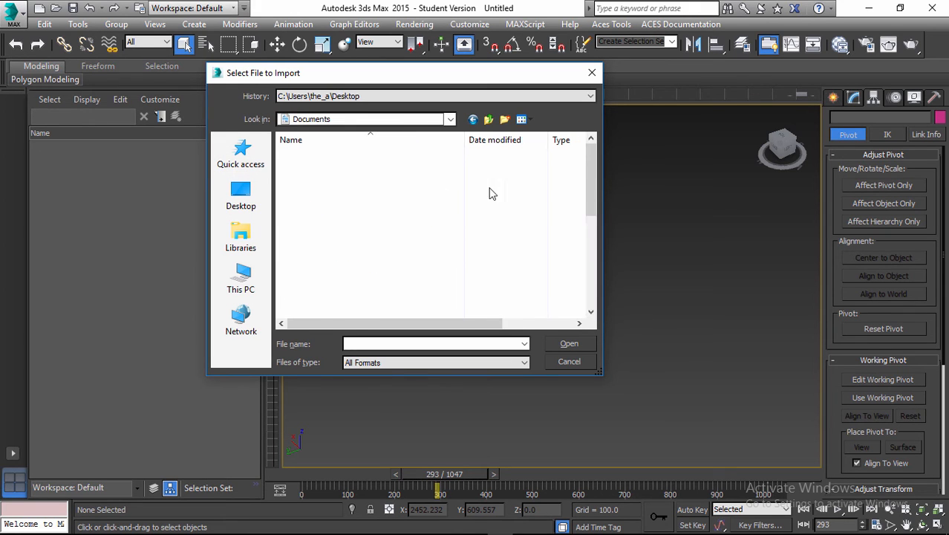
drag(592, 184, 589, 271)
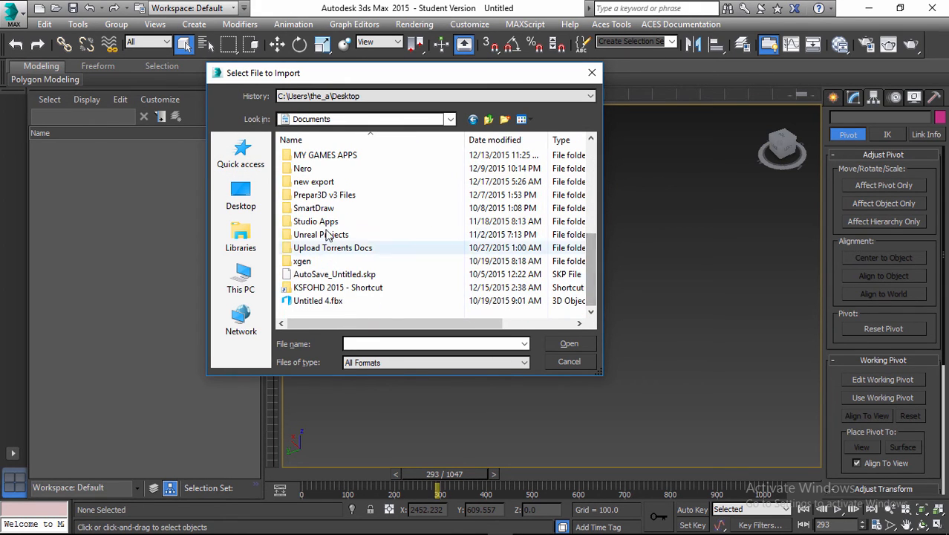
double_click(333, 182)
- Import tutorials.fbx into the empty scene, keeping the FBX import settings as they are
click(327, 158)
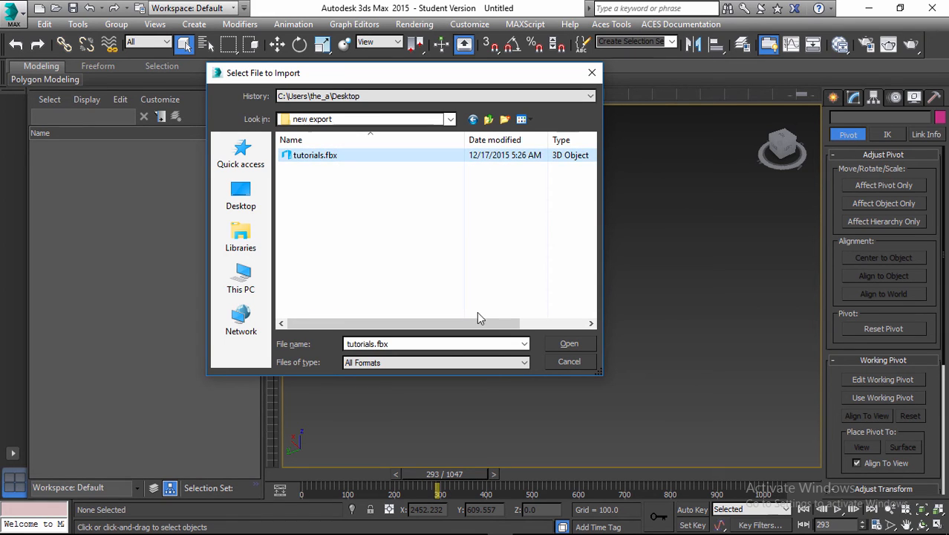
click(563, 344)
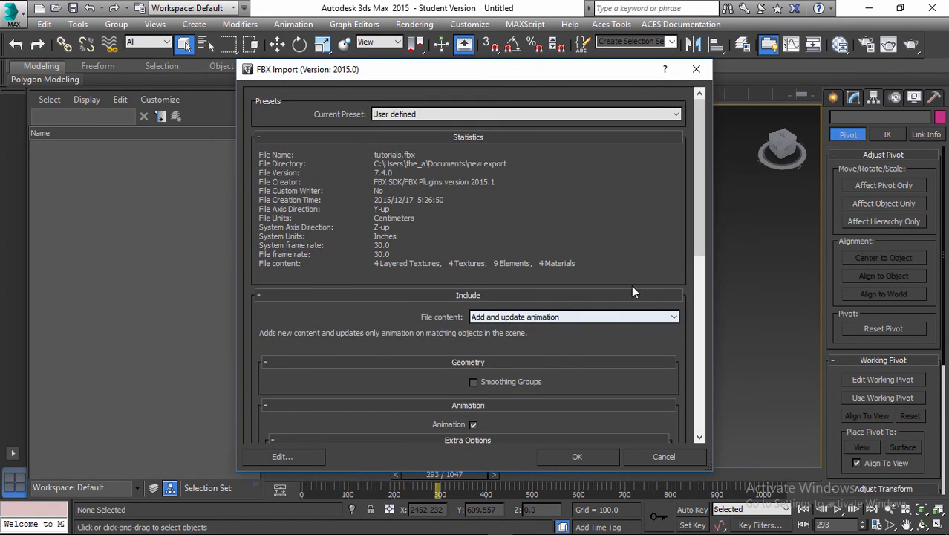
drag(697, 215, 682, 348)
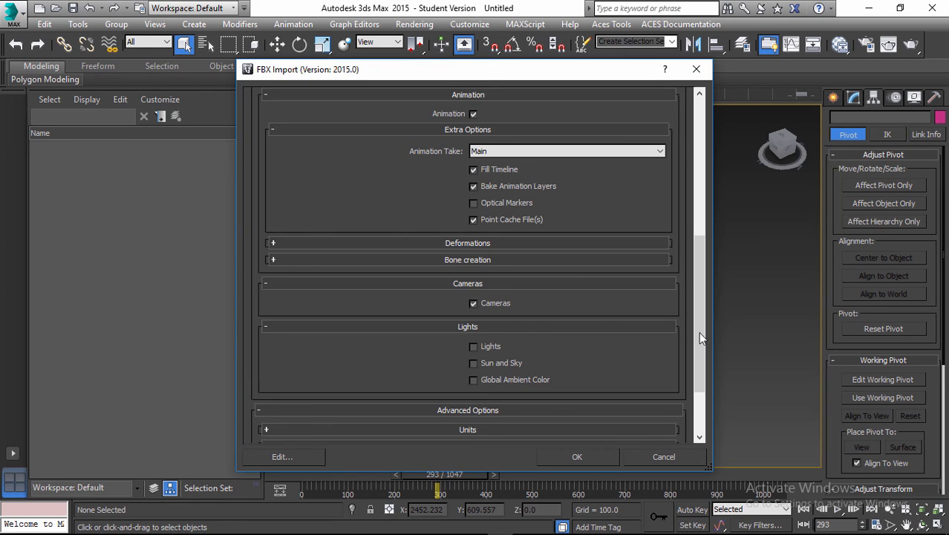
drag(699, 315, 699, 341)
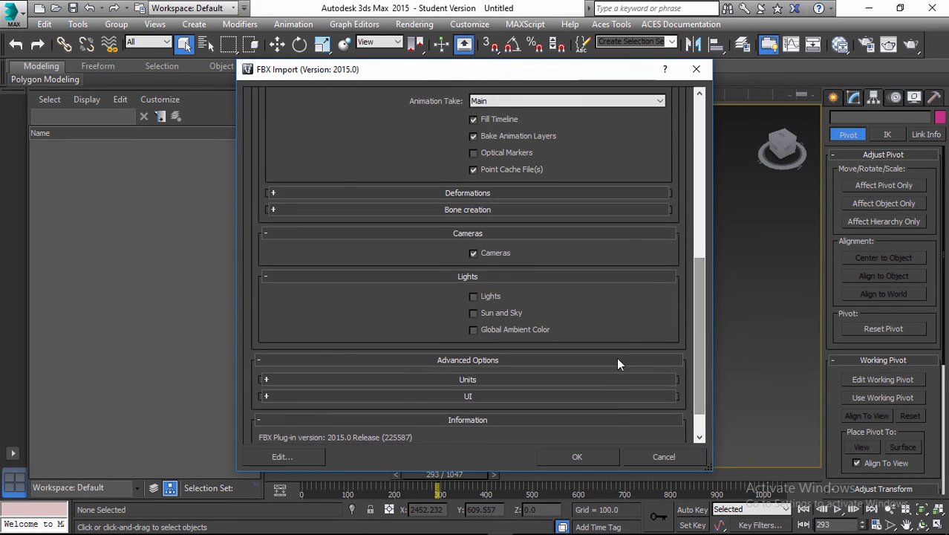
click(585, 457)
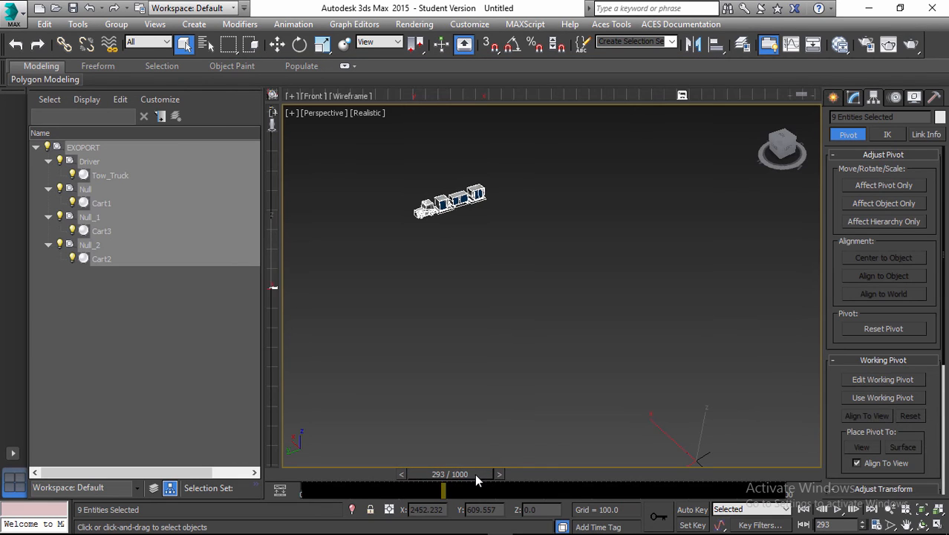
- Return the timeline to frame 0 and check the frame rate and animation length in the time configuration
drag(473, 473, 321, 493)
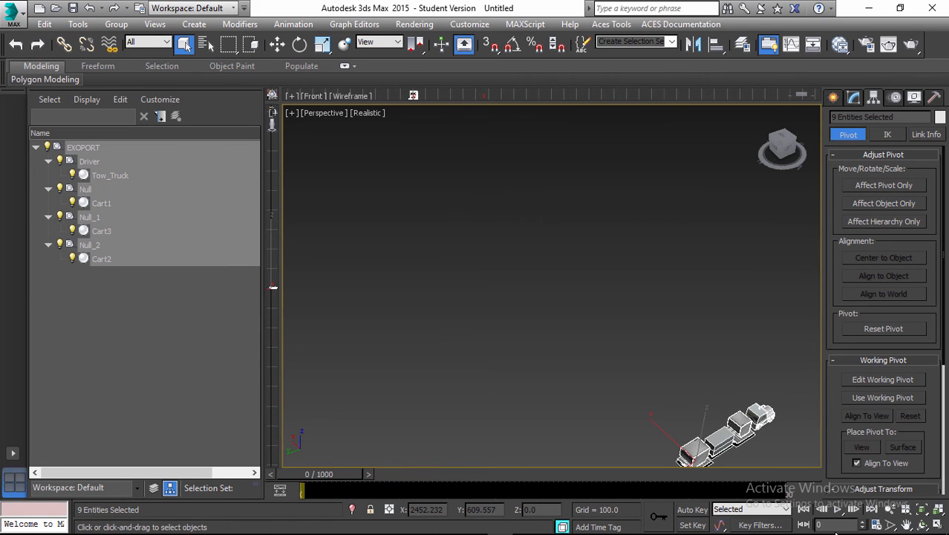
click(876, 525)
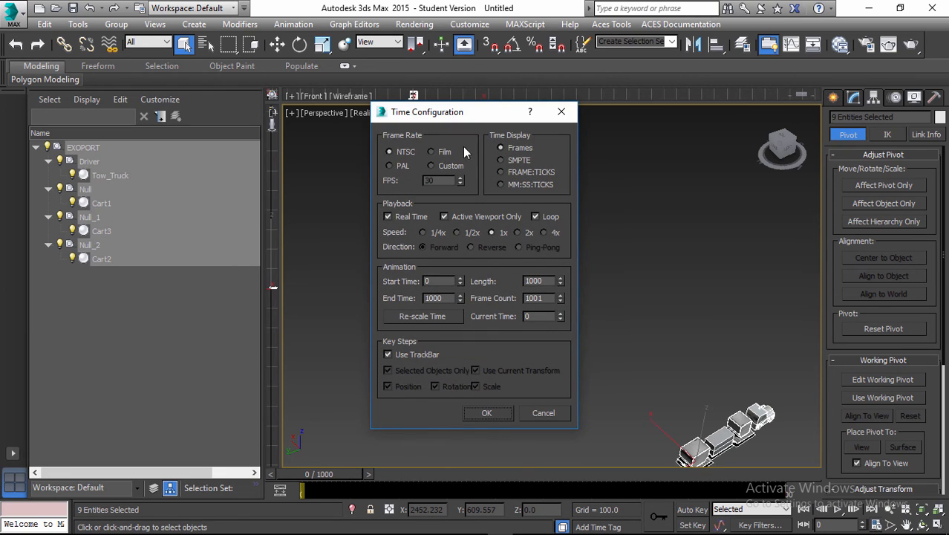
click(561, 111)
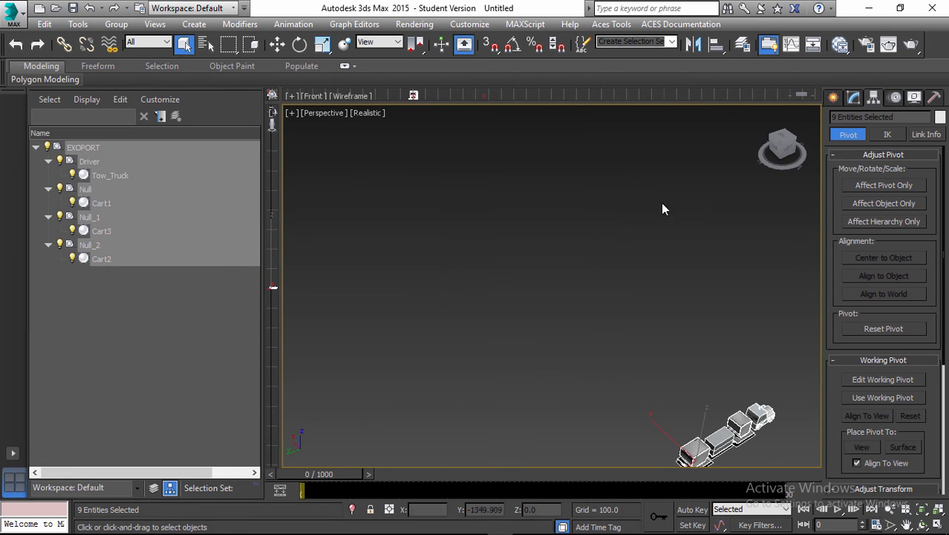
- Play the imported tow truck and cart animation in the perspective view, keeping the moving train in sight
middle_drag(713, 371, 673, 304)
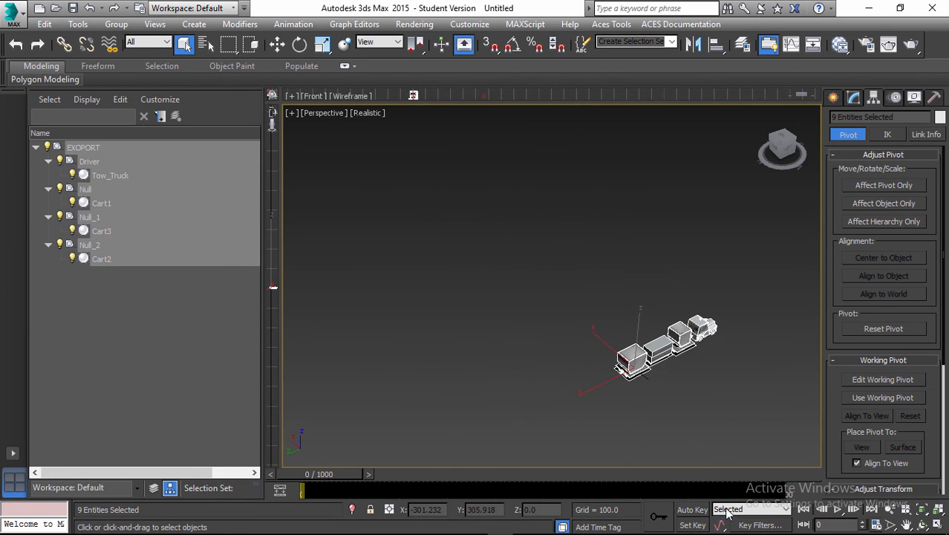
click(838, 508)
middle_drag(614, 392, 499, 347)
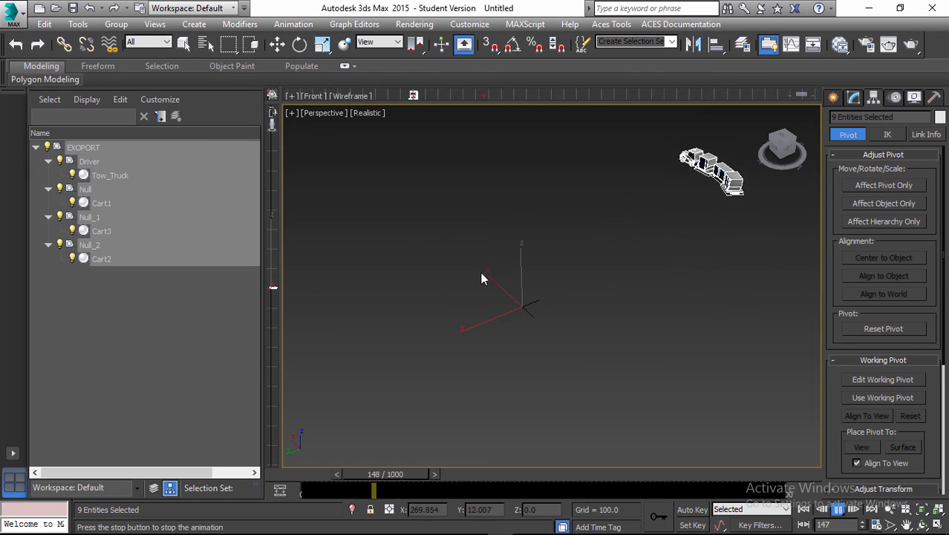
middle_drag(480, 273, 520, 290)
middle_drag(564, 227, 598, 223)
middle_drag(516, 195, 650, 212)
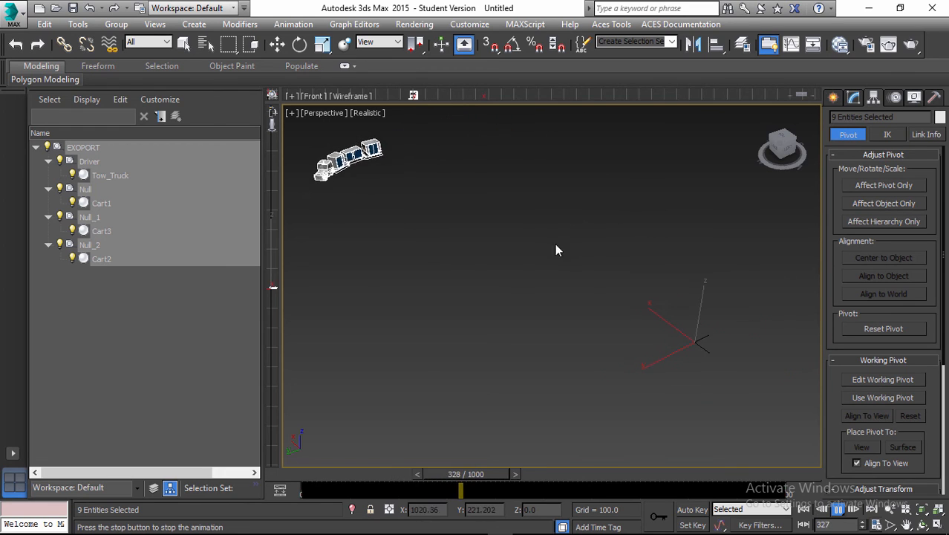
middle_drag(725, 340, 641, 303)
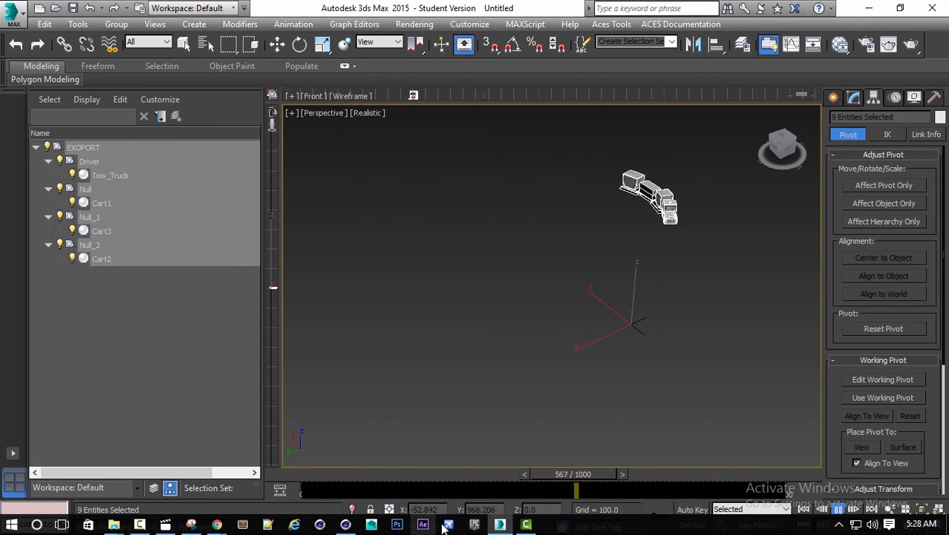
- Switch to Chrome and look through the Field Creators Studios plugins page down to the Selected Object Exporter
mouse_move(320, 524)
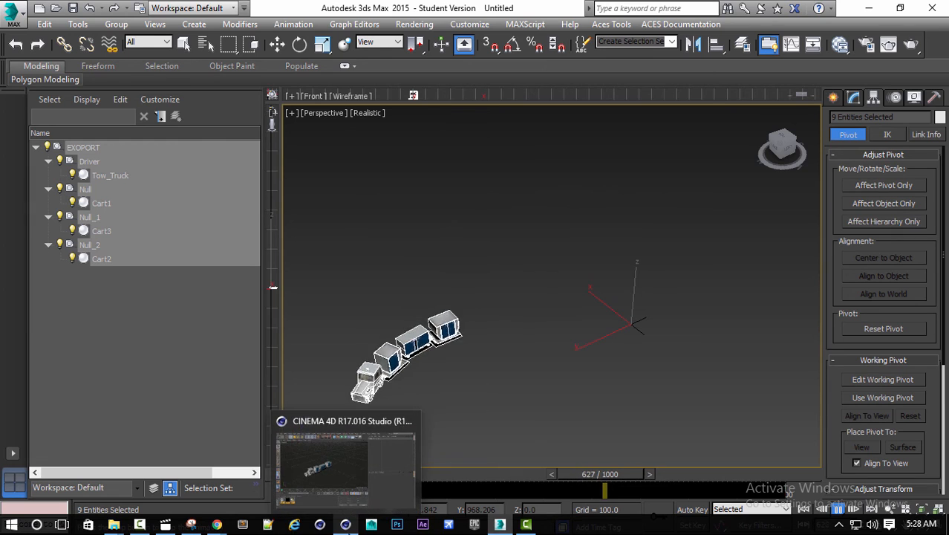
mouse_move(217, 524)
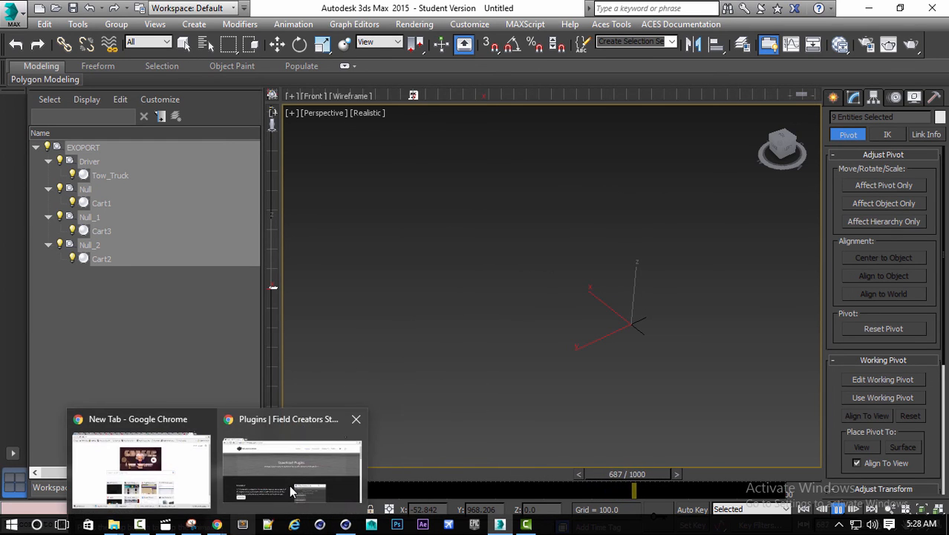
click(289, 479)
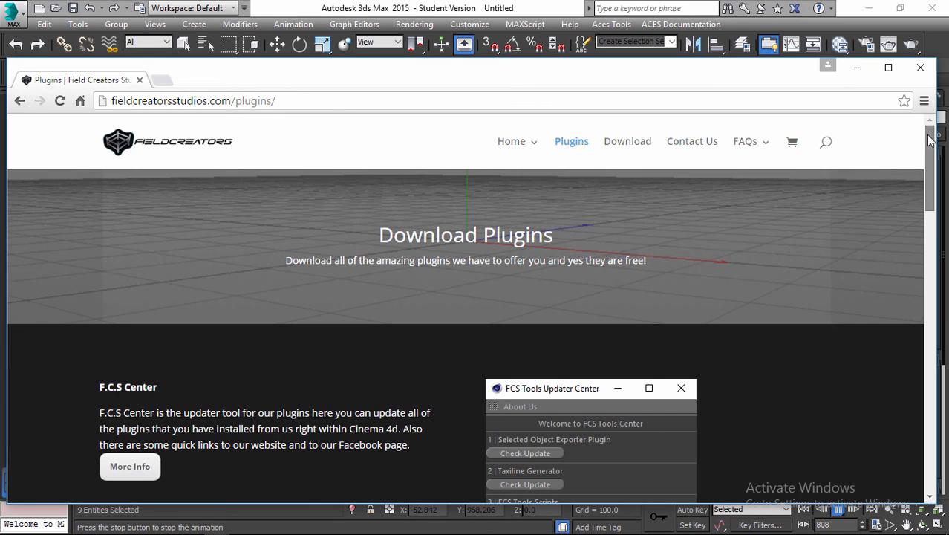
drag(930, 141, 936, 321)
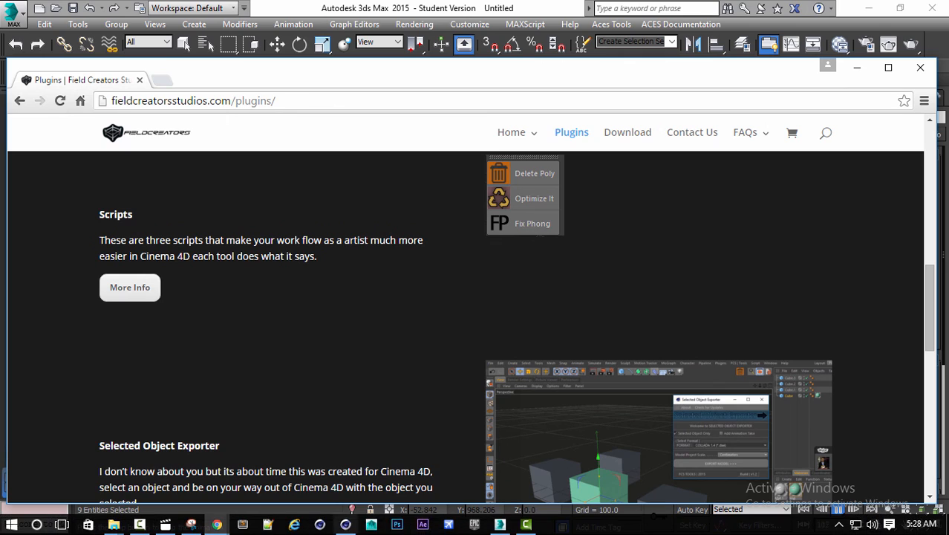
- Switch to Cinema 4D and play the tractor and cart animation, viewing it from different distances and angles
mouse_move(342, 530)
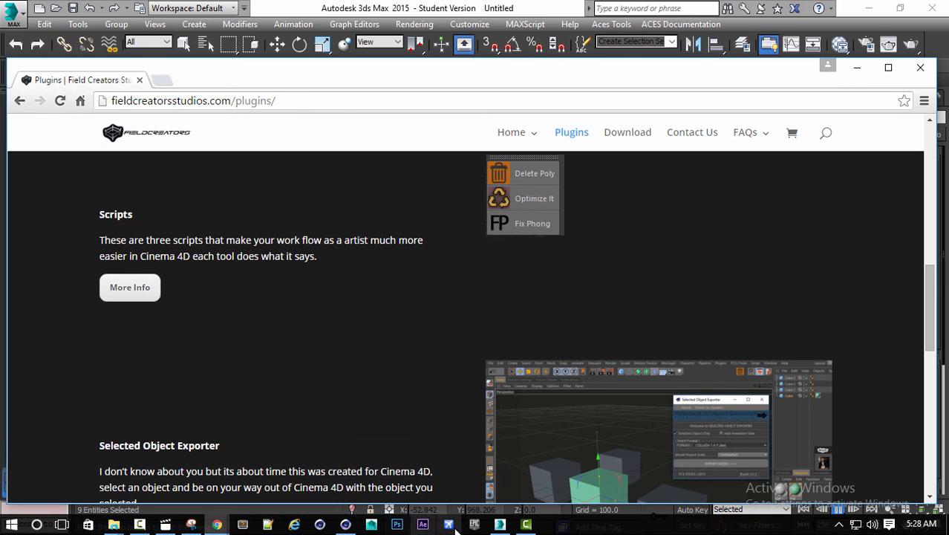
click(344, 527)
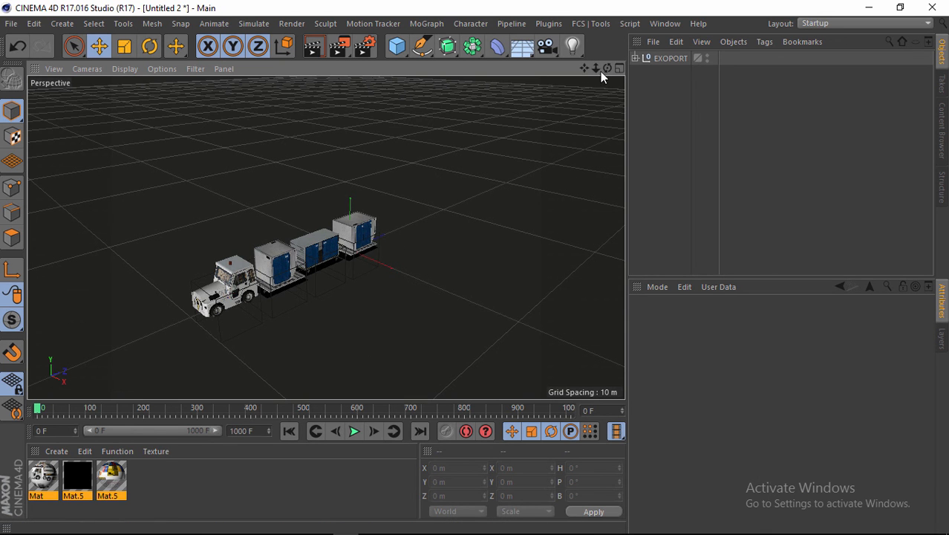
drag(596, 68, 474, 268)
click(354, 431)
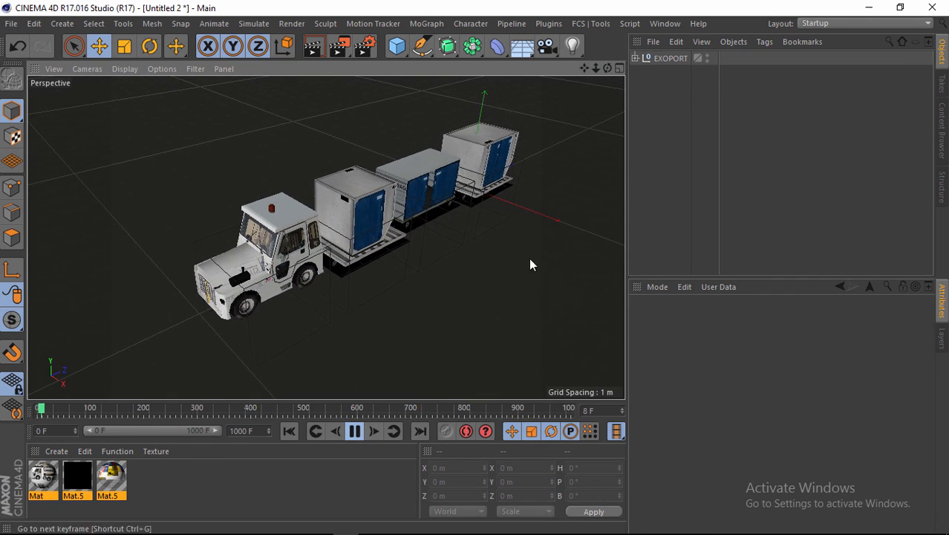
drag(596, 68, 474, 266)
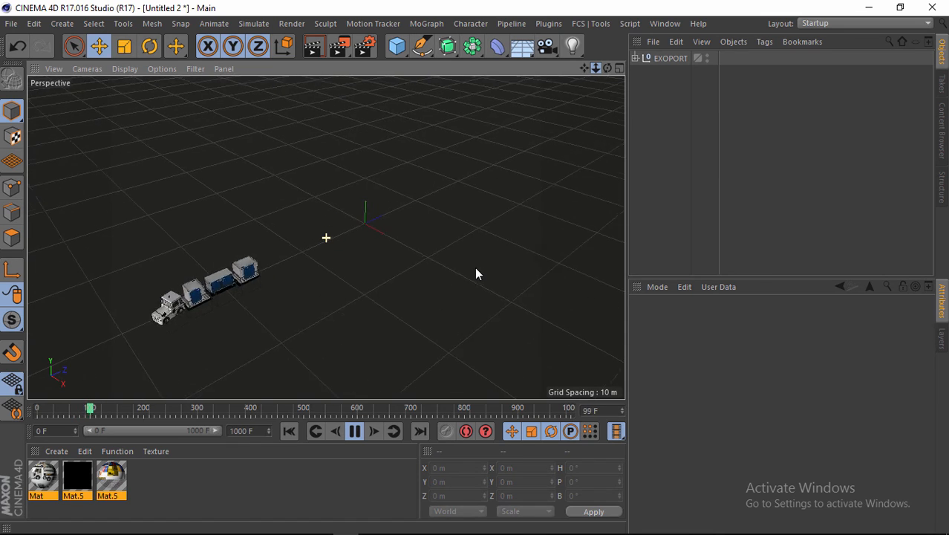
click(429, 25)
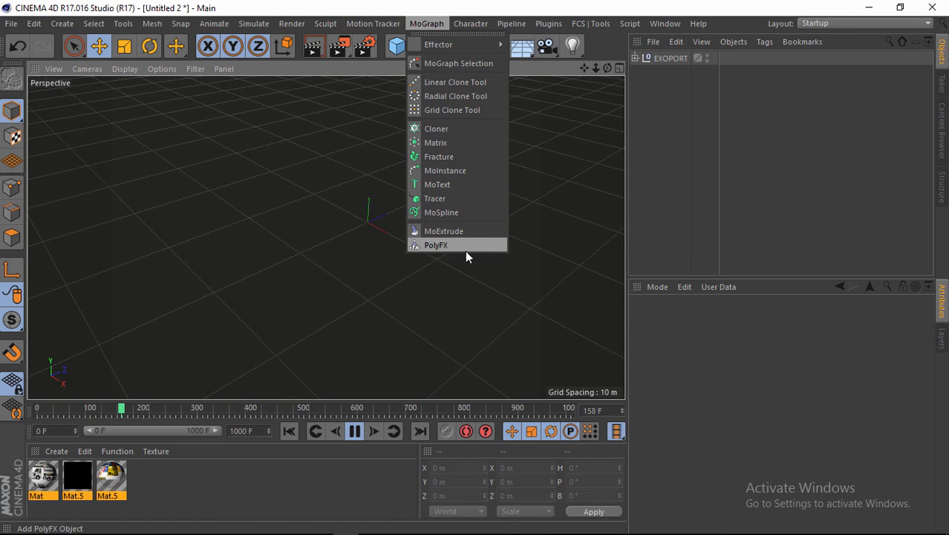
click(606, 72)
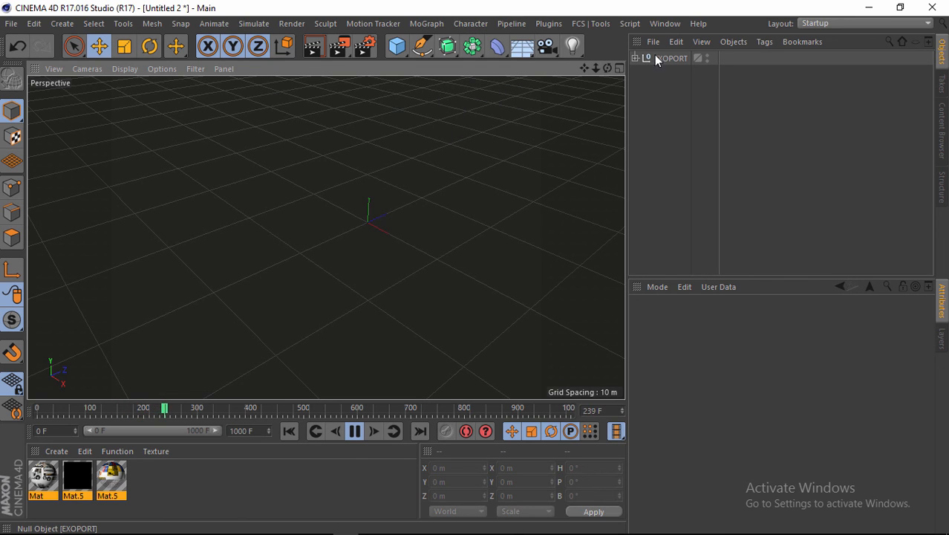
drag(608, 68, 474, 267)
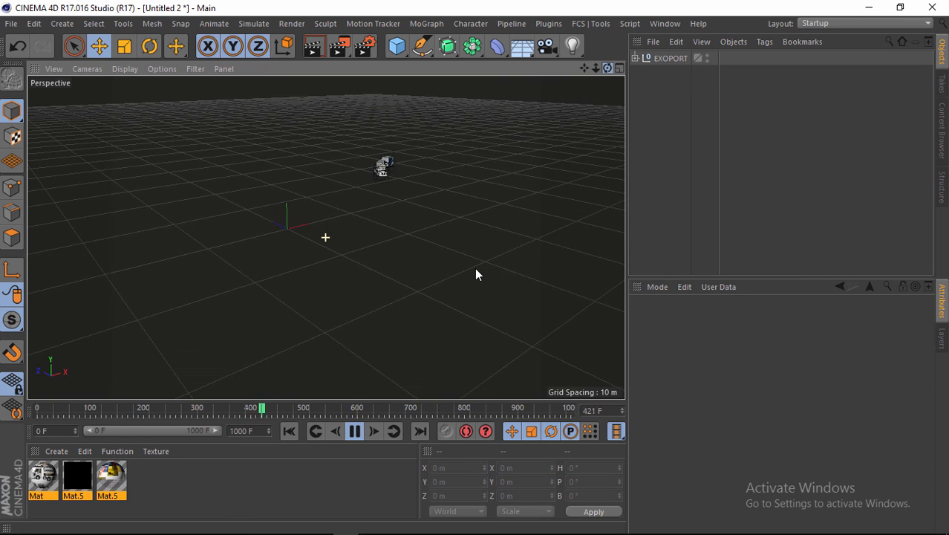